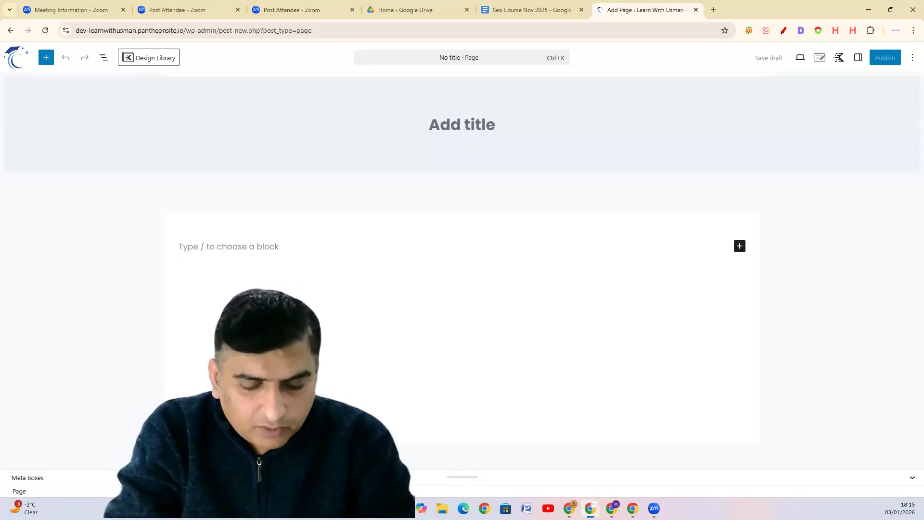
# Title the new page "Kadence Blocks", correcting the spelling of the first word, and publish it.
pyautogui.write('ka')
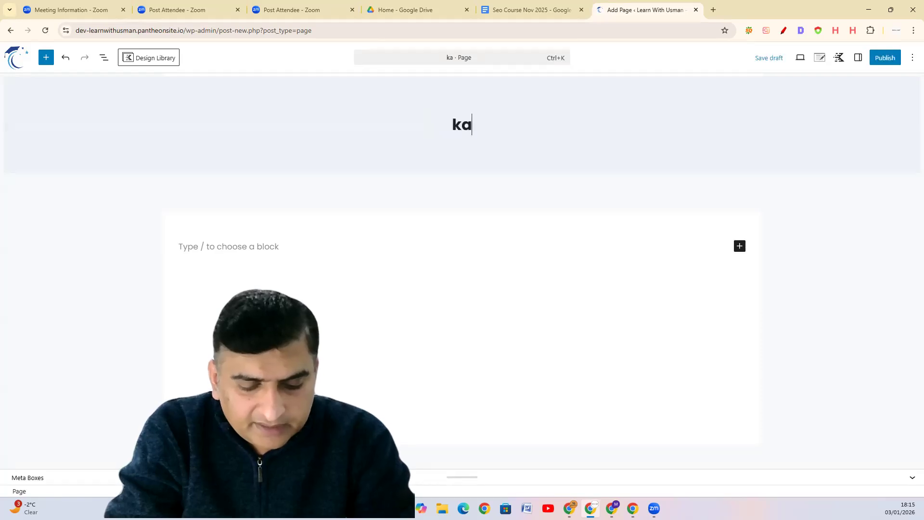
pyautogui.write('dence Blocks')
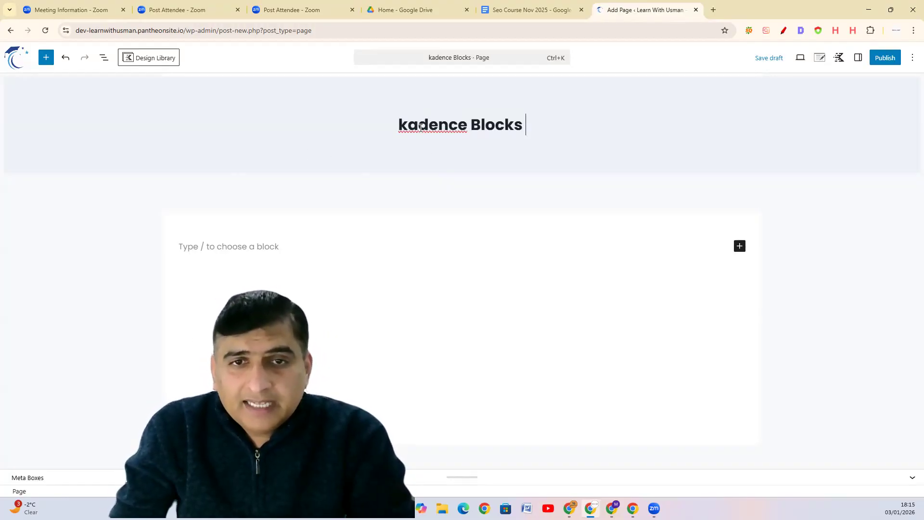
pyautogui.rightClick(421, 127)
pyautogui.click(440, 140)
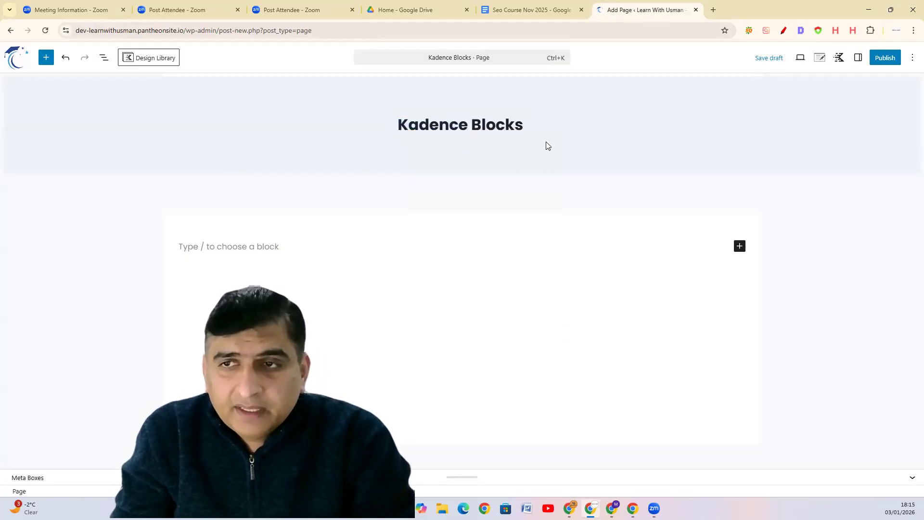
pyautogui.click(888, 57)
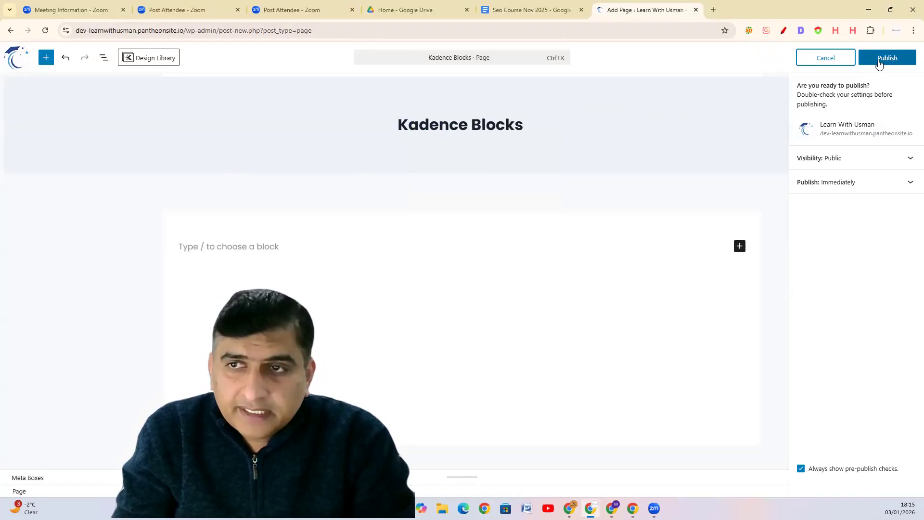
pyautogui.click(879, 59)
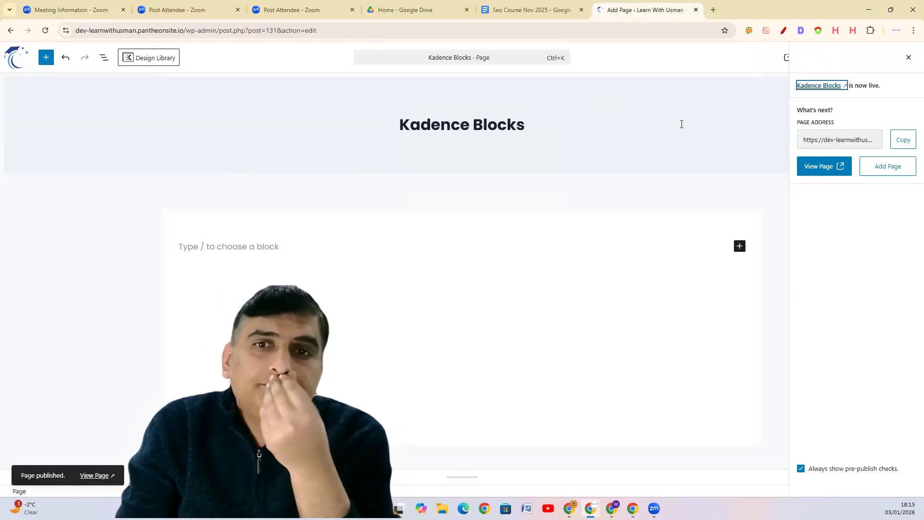
pyautogui.click(908, 58)
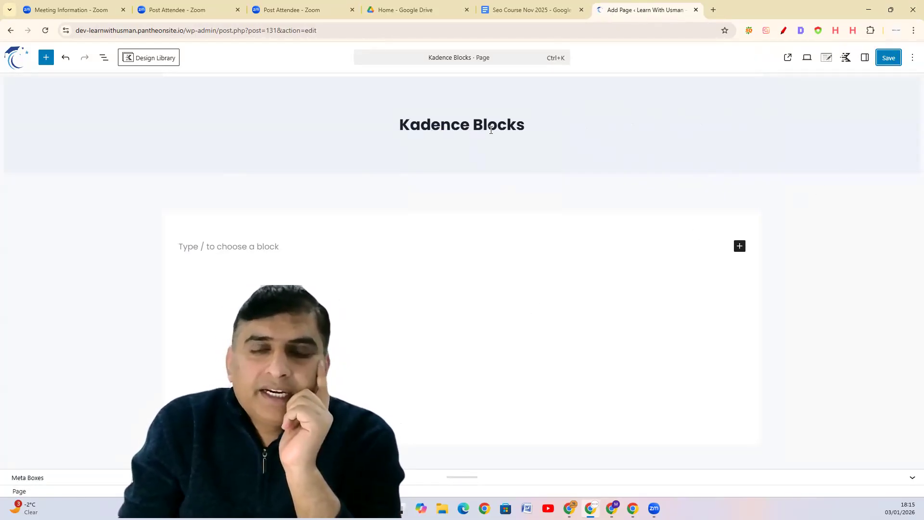
# Browse the full block library and insert a Kadence Row Layout block into the empty page content.
pyautogui.click(182, 242)
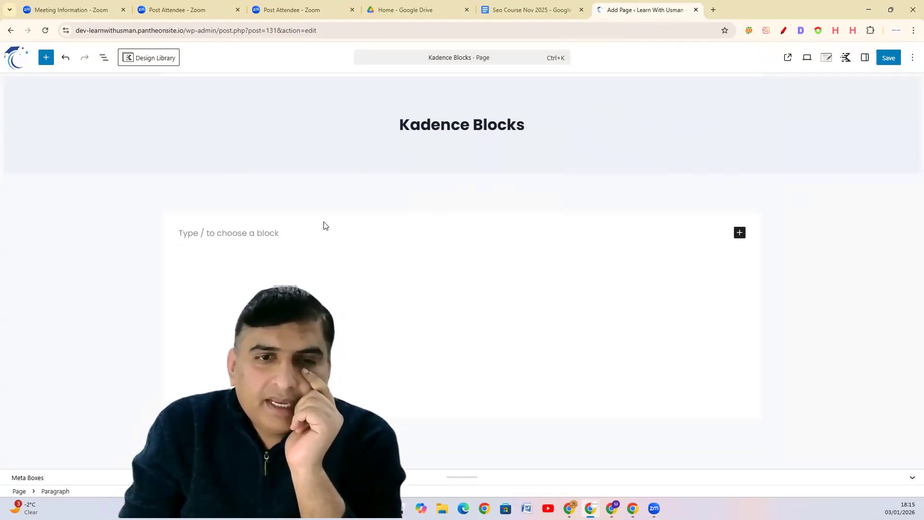
pyautogui.click(738, 233)
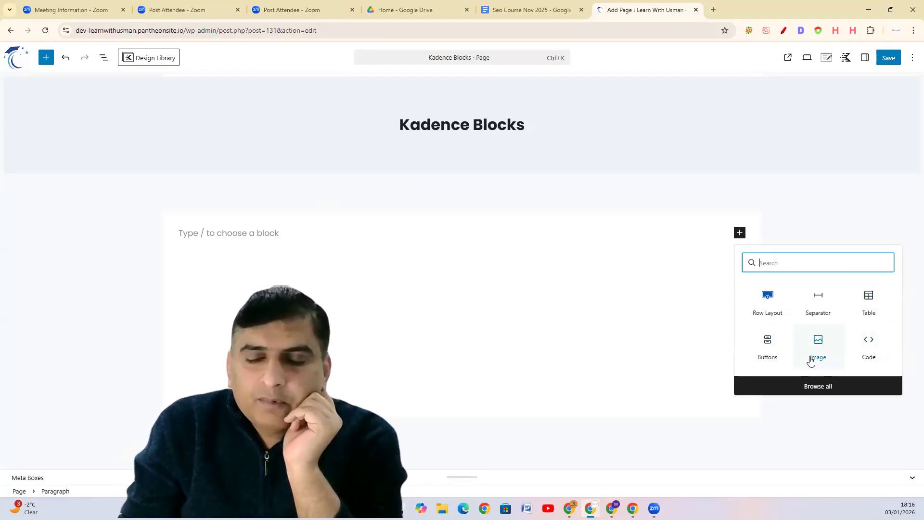
pyautogui.click(821, 385)
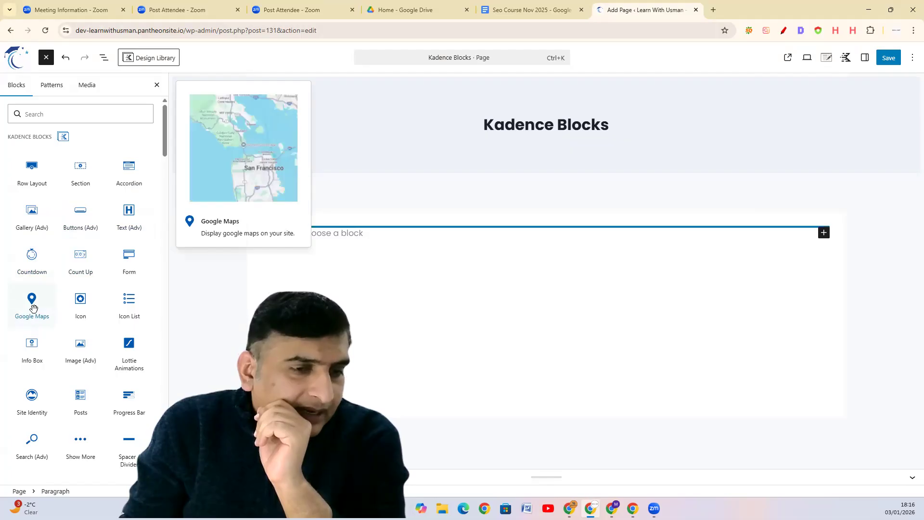
pyautogui.scroll(-2, 89, 319)
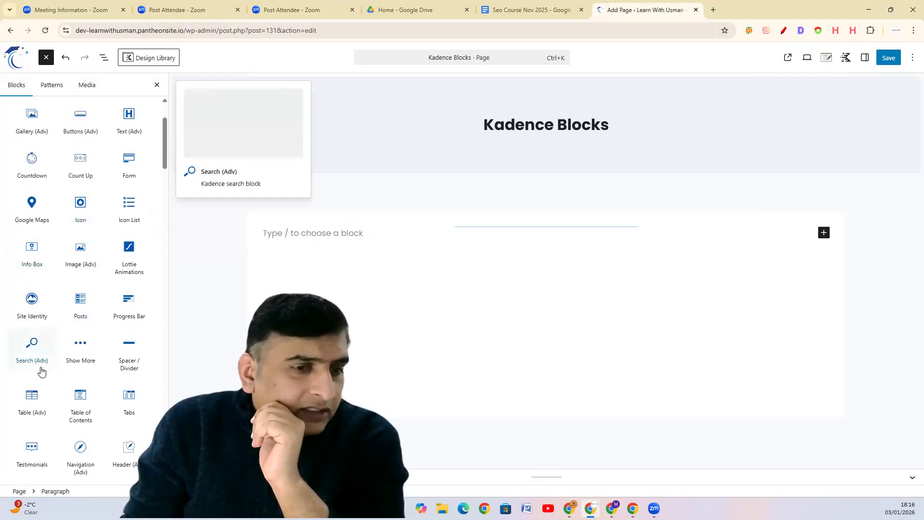
pyautogui.scroll(-3, 14, 374)
pyautogui.scroll(-9, 99, 364)
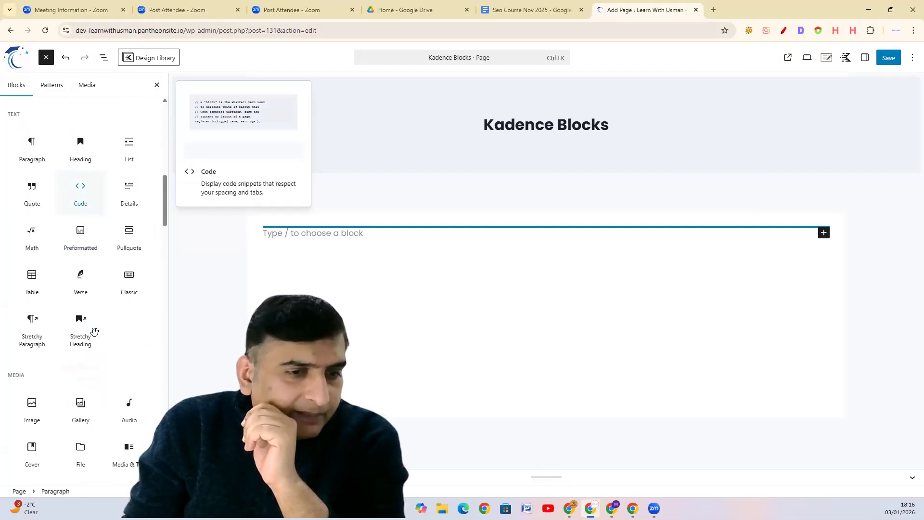
pyautogui.scroll(-16, 95, 336)
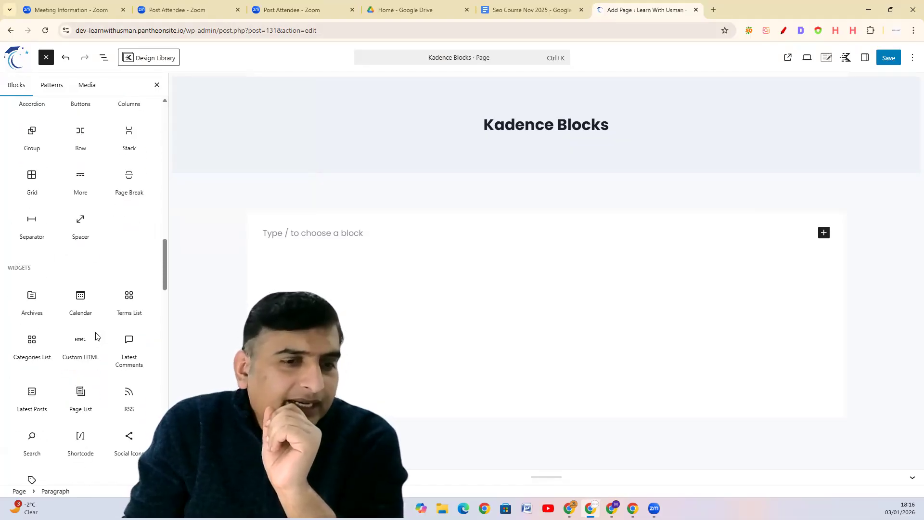
pyautogui.scroll(-8, 96, 336)
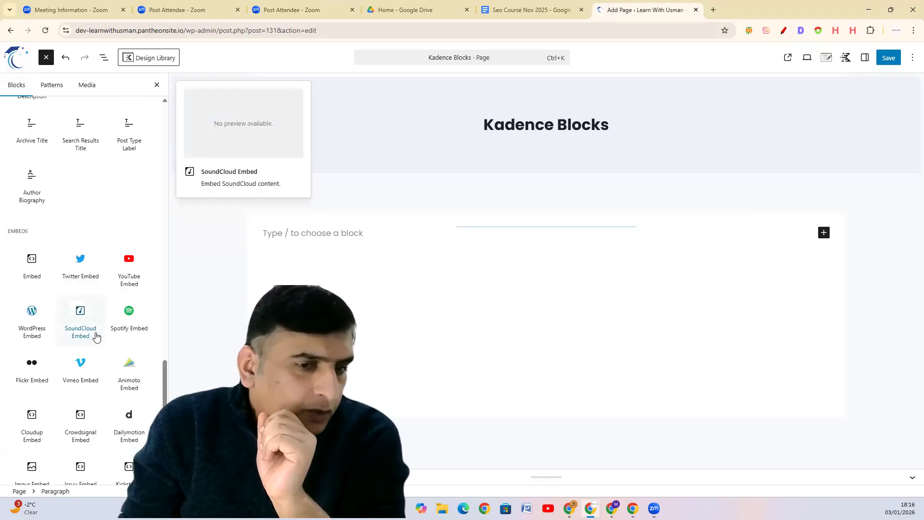
pyautogui.scroll(-7, 95, 332)
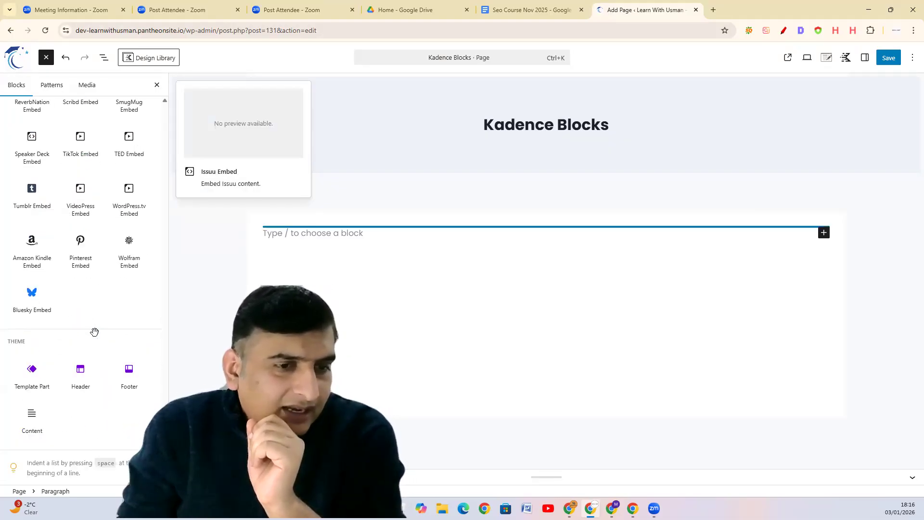
pyautogui.scroll(20, 94, 332)
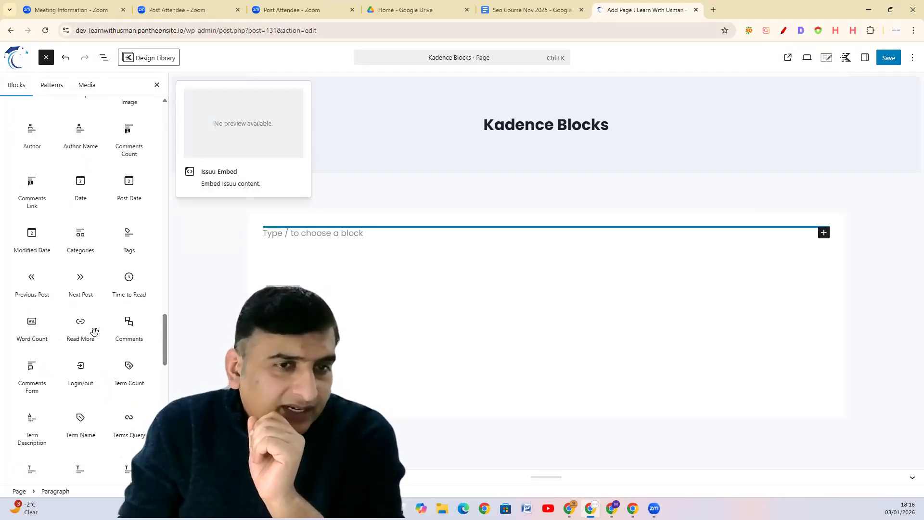
pyautogui.scroll(20, 95, 332)
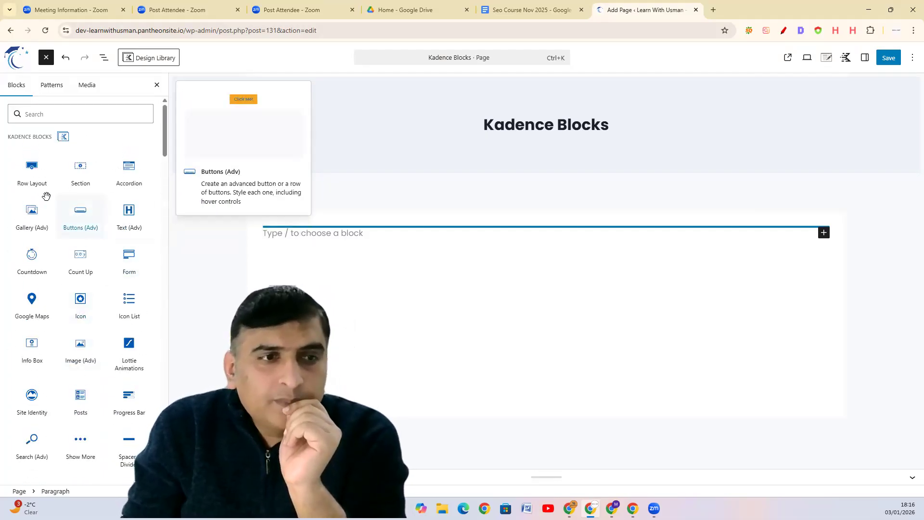
pyautogui.click(30, 166)
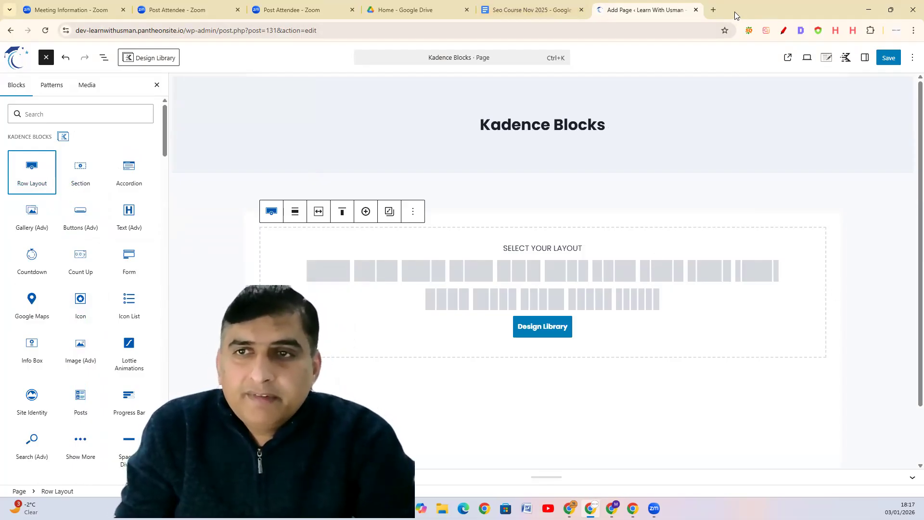
# Search Google for "capcut mod apk" in a new browser tab.
pyautogui.click(712, 9)
pyautogui.click(583, 29)
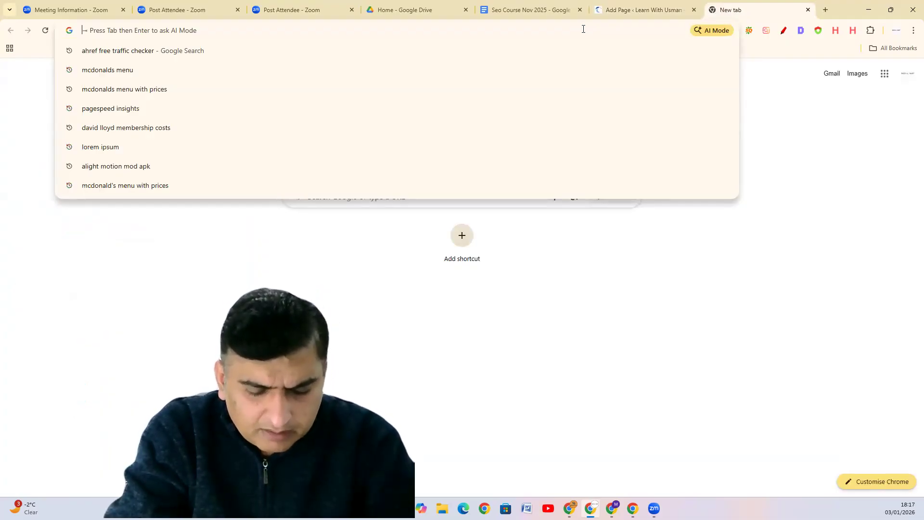
pyautogui.write('c')
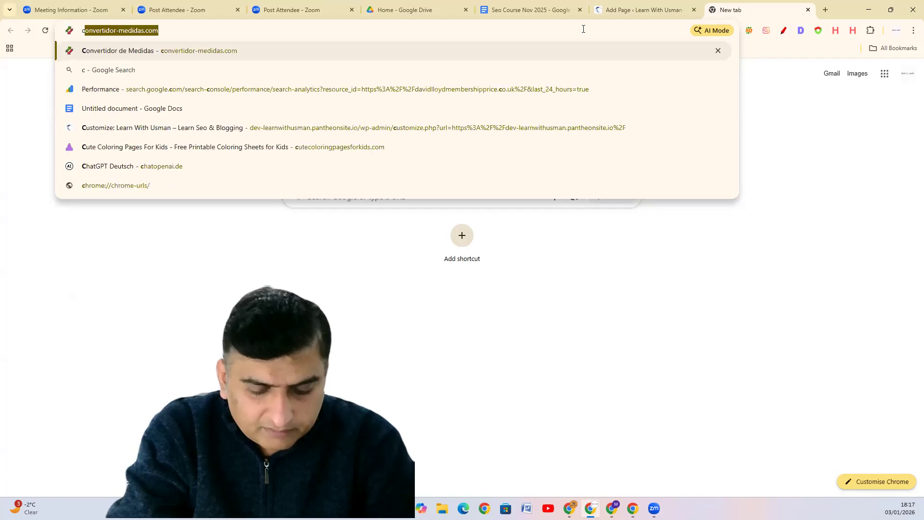
pyautogui.write('p')
pyautogui.press('BackSpace')
pyautogui.write('apcut')
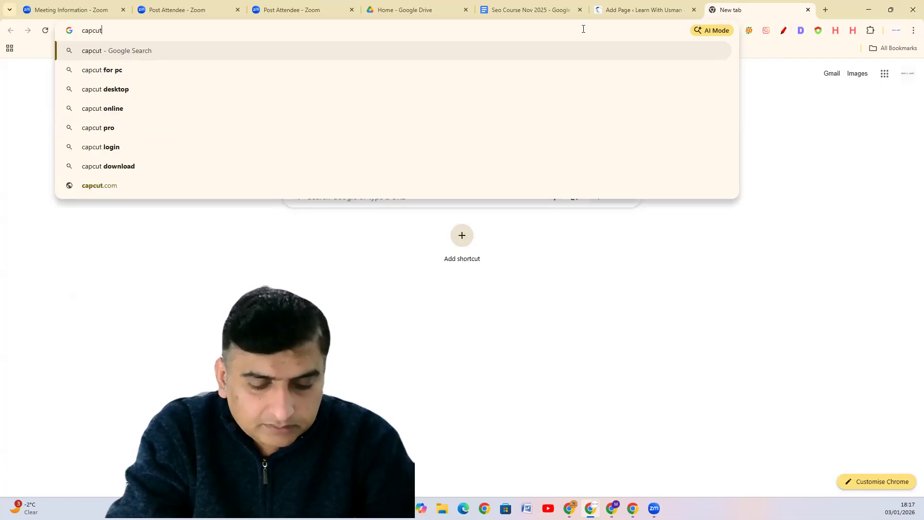
pyautogui.write(' mod')
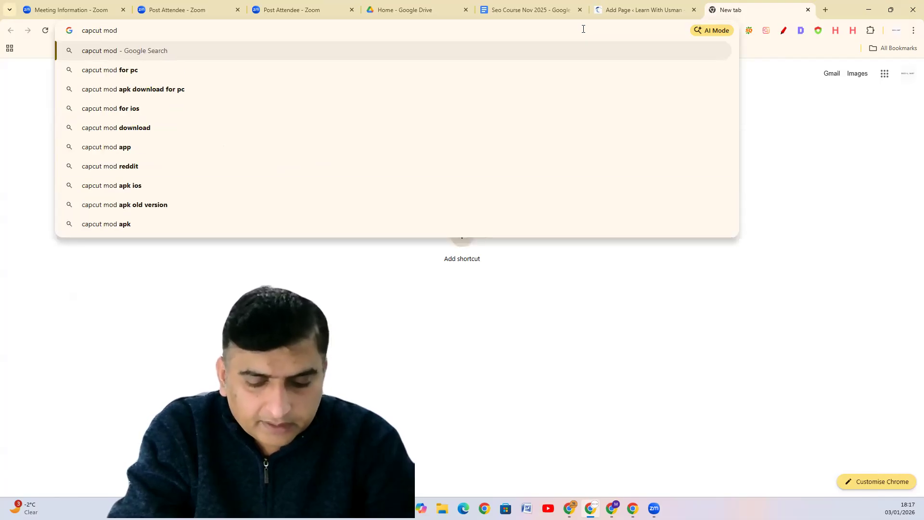
pyautogui.write(' apk')
pyautogui.press('Return')
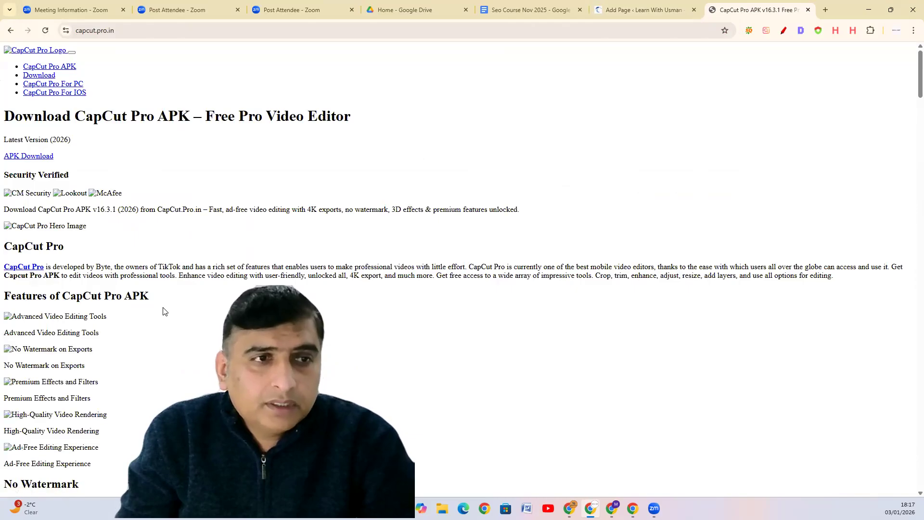
# Return to the search results, open the capcutmodapkall.com site and examine its opening section.
pyautogui.click(10, 30)
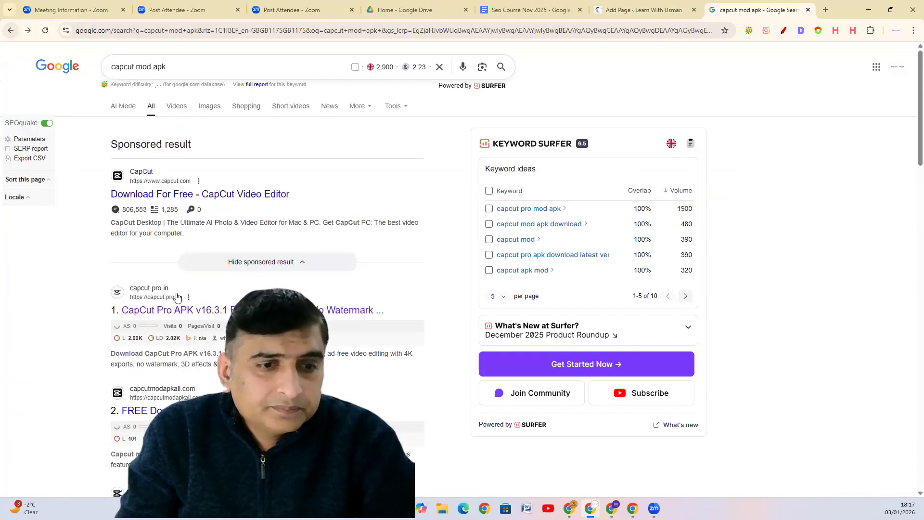
pyautogui.scroll(-4, 159, 226)
pyautogui.click(159, 219)
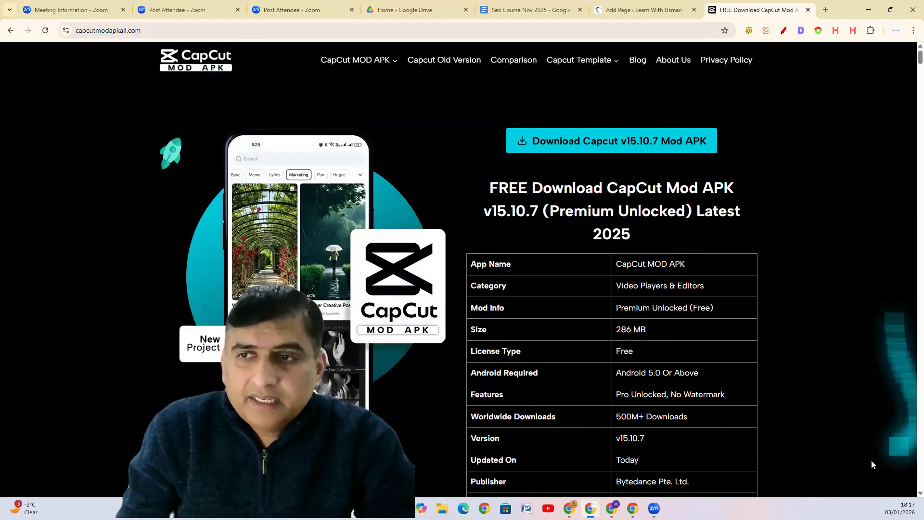
pyautogui.scroll(-2, 366, 336)
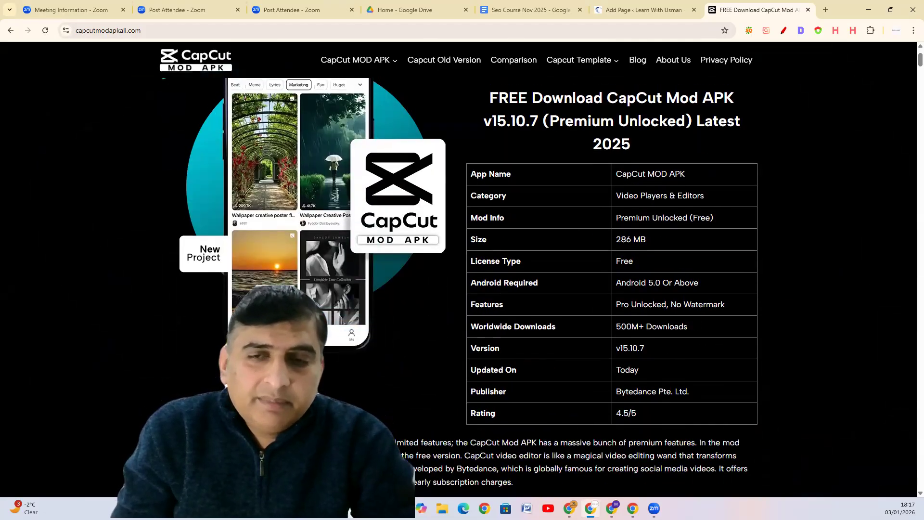
pyautogui.scroll(2, 313, 300)
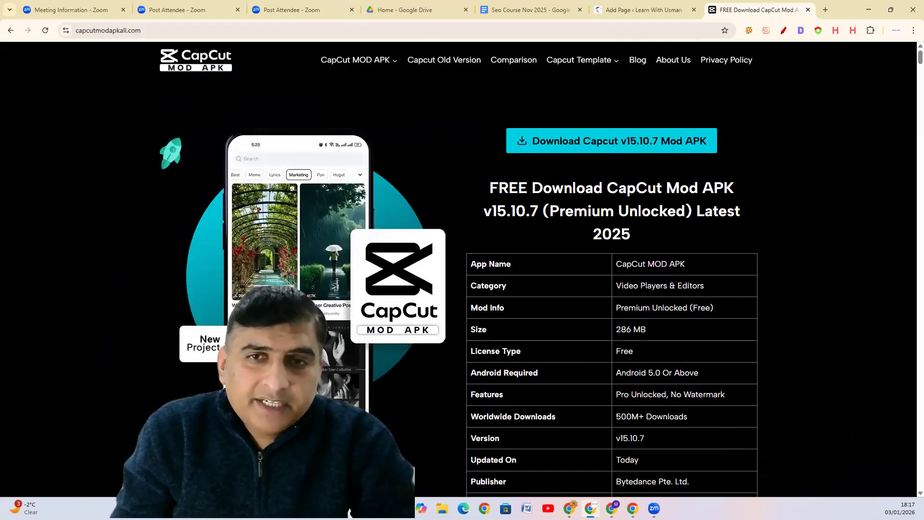
# Start the page annotation pen and draw a large red outline around the site's opening section.
pyautogui.click(783, 31)
pyautogui.moveTo(133, 112)
pyautogui.mouseDown()
pyautogui.moveTo(113, 148)
pyautogui.moveTo(89, 414)
pyautogui.moveTo(128, 463)
pyautogui.moveTo(915, 462)
pyautogui.moveTo(746, 176)
pyautogui.moveTo(425, 99)
pyautogui.moveTo(134, 97)
pyautogui.moveTo(128, 107)
pyautogui.mouseUp()
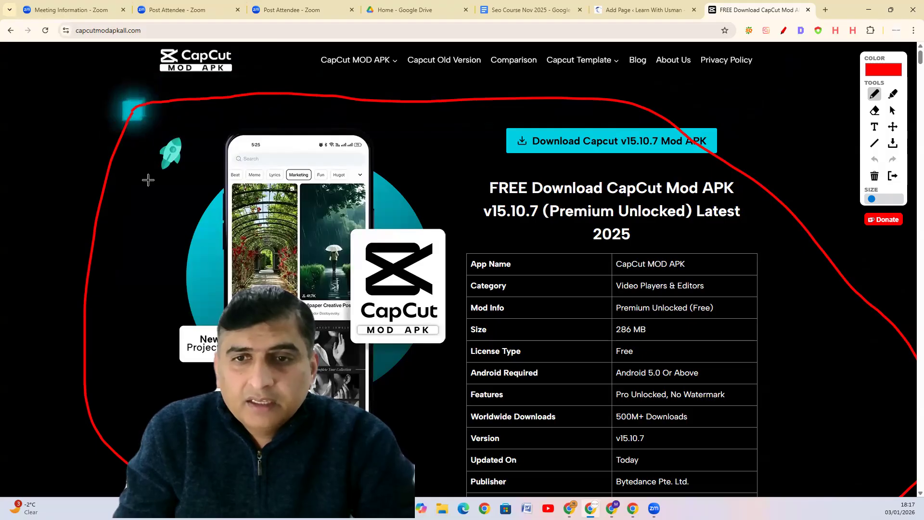
pyautogui.scroll(-2, 428, 271)
pyautogui.scroll(2, 429, 272)
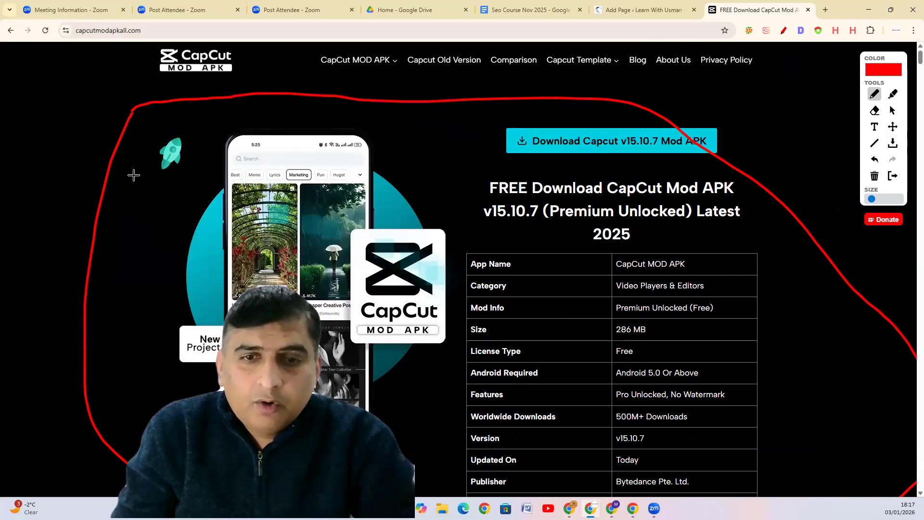
# Handwrite the label "HERO" in red beside the outlined opening section.
pyautogui.moveTo(30, 147)
pyautogui.mouseDown()
pyautogui.moveTo(48, 218)
pyautogui.moveTo(63, 143)
pyautogui.moveTo(75, 188)
pyautogui.mouseUp()
pyautogui.moveTo(85, 156)
pyautogui.mouseDown()
pyautogui.moveTo(95, 187)
pyautogui.moveTo(88, 156)
pyautogui.moveTo(141, 175)
pyautogui.moveTo(124, 144)
pyautogui.moveTo(138, 140)
pyautogui.moveTo(145, 162)
pyautogui.moveTo(197, 155)
pyautogui.moveTo(145, 132)
pyautogui.mouseUp()
pyautogui.click(85, 174)
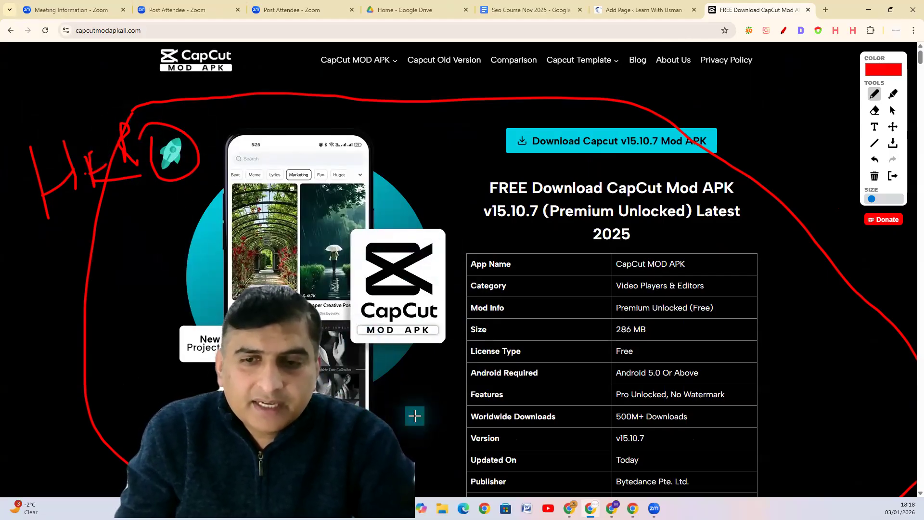
# Circle in red the phone image, the app details table, the download button and the main heading.
pyautogui.moveTo(421, 427); pyautogui.dragTo(440, 318)
pyautogui.moveTo(439, 280)
pyautogui.mouseDown()
pyautogui.moveTo(375, 167)
pyautogui.moveTo(180, 217)
pyautogui.moveTo(183, 399)
pyautogui.mouseUp()
pyautogui.moveTo(385, 345); pyautogui.dragTo(364, 226)
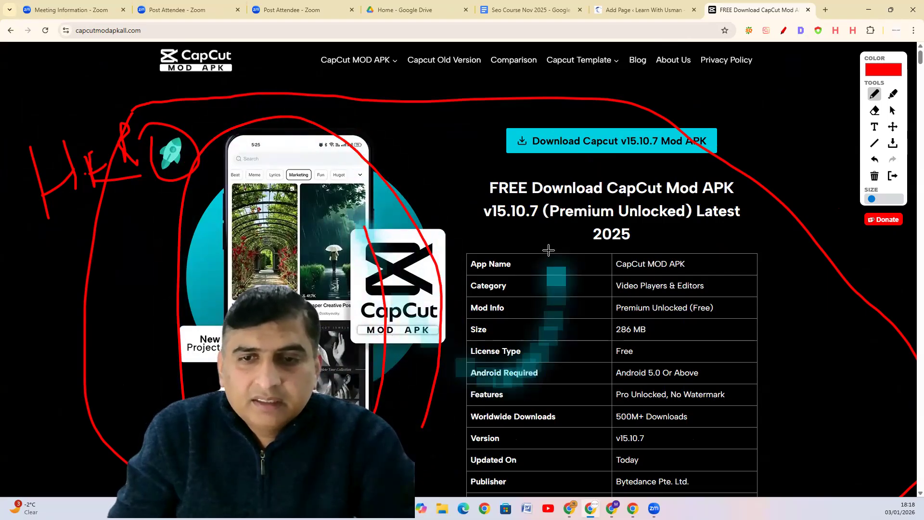
pyautogui.moveTo(468, 256)
pyautogui.mouseDown()
pyautogui.moveTo(578, 239)
pyautogui.moveTo(813, 283)
pyautogui.moveTo(832, 486)
pyautogui.moveTo(481, 467)
pyautogui.moveTo(454, 346)
pyautogui.moveTo(463, 251)
pyautogui.mouseUp()
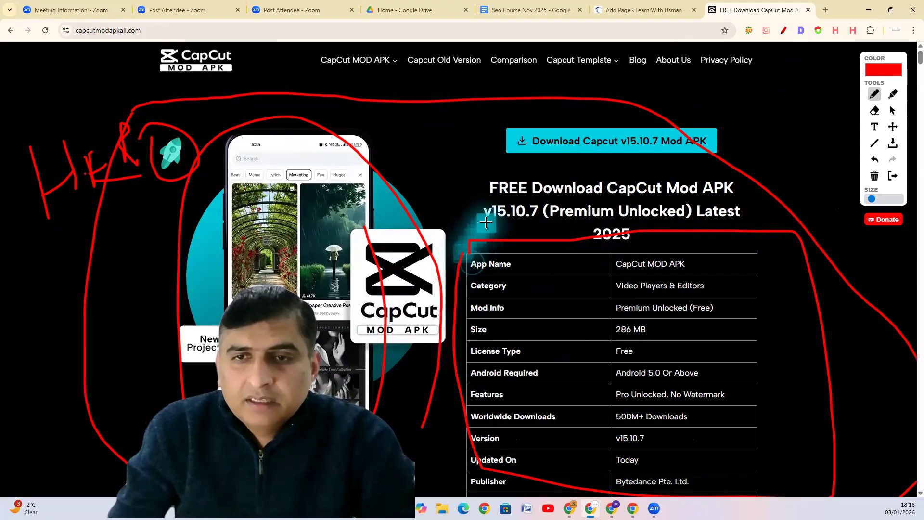
pyautogui.moveTo(651, 105)
pyautogui.mouseDown()
pyautogui.moveTo(436, 144)
pyautogui.moveTo(738, 144)
pyautogui.moveTo(745, 124)
pyautogui.mouseUp()
pyautogui.moveTo(747, 179)
pyautogui.mouseDown()
pyautogui.moveTo(572, 175)
pyautogui.moveTo(462, 207)
pyautogui.moveTo(697, 225)
pyautogui.moveTo(754, 178)
pyautogui.mouseUp()
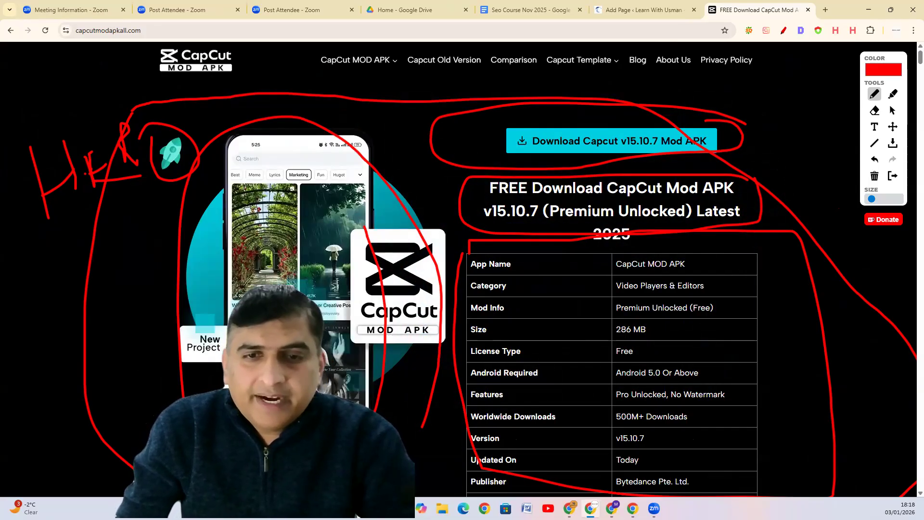
# Draw red lines across the hero's upper and lower edges and a vertical divider, and handwrite 1 and 2 beside its two columns.
pyautogui.moveTo(10, 110)
pyautogui.mouseDown()
pyautogui.moveTo(321, 120)
pyautogui.moveTo(852, 105)
pyautogui.mouseUp()
pyautogui.moveTo(28, 491); pyautogui.dragTo(874, 445)
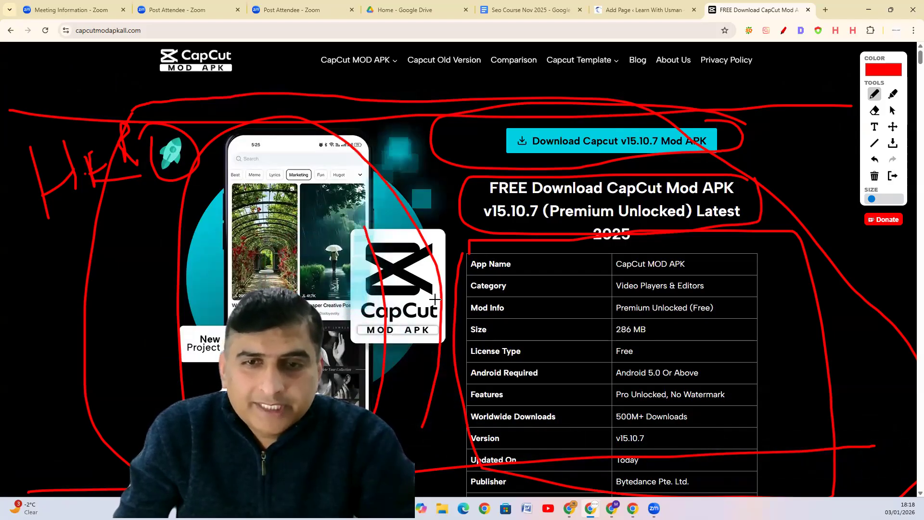
pyautogui.moveTo(425, 98); pyautogui.dragTo(453, 469)
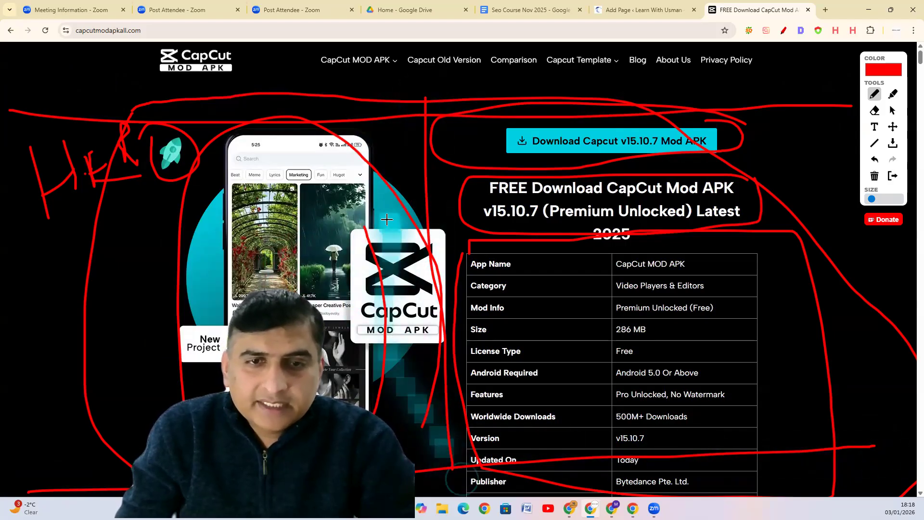
pyautogui.moveTo(59, 255); pyautogui.dragTo(59, 306)
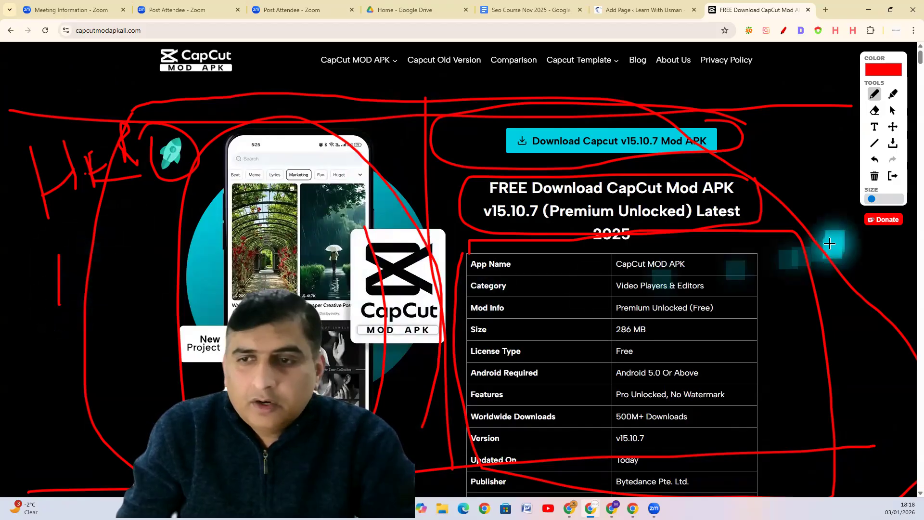
pyautogui.moveTo(758, 285)
pyautogui.mouseDown()
pyautogui.moveTo(794, 365)
pyautogui.moveTo(814, 364)
pyautogui.mouseUp()
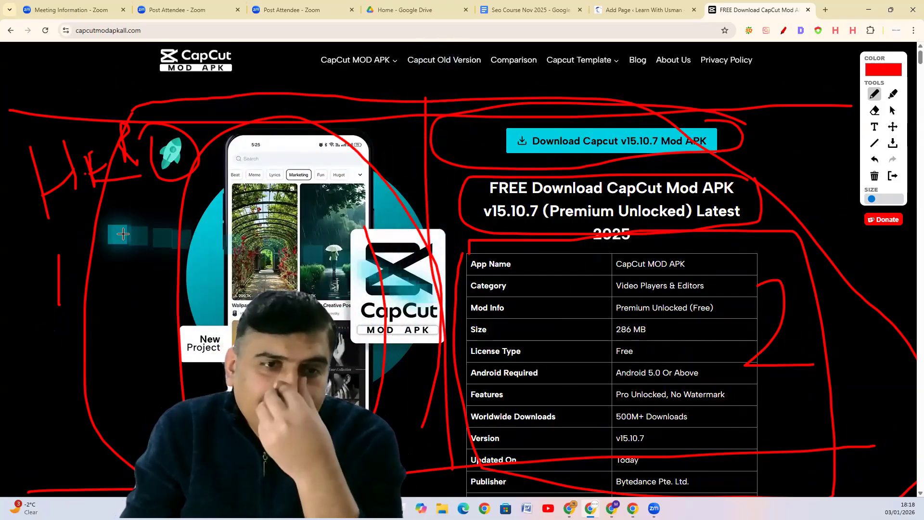
# Draw red arrows spanning the width of each hero column and close the annotation tool to clear the drawings.
pyautogui.moveTo(117, 211)
pyautogui.mouseDown()
pyautogui.moveTo(418, 219)
pyautogui.moveTo(423, 241)
pyautogui.moveTo(365, 253)
pyautogui.moveTo(216, 235)
pyautogui.mouseUp()
pyautogui.moveTo(469, 258)
pyautogui.mouseDown()
pyautogui.moveTo(801, 248)
pyautogui.moveTo(773, 265)
pyautogui.mouseUp()
pyautogui.moveTo(494, 252)
pyautogui.mouseDown()
pyautogui.moveTo(442, 285)
pyautogui.moveTo(577, 298)
pyautogui.mouseUp()
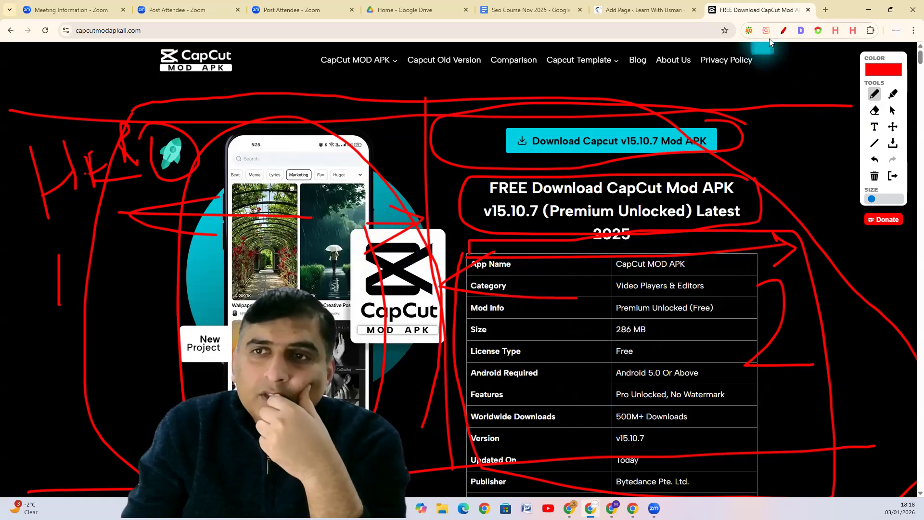
pyautogui.click(784, 30)
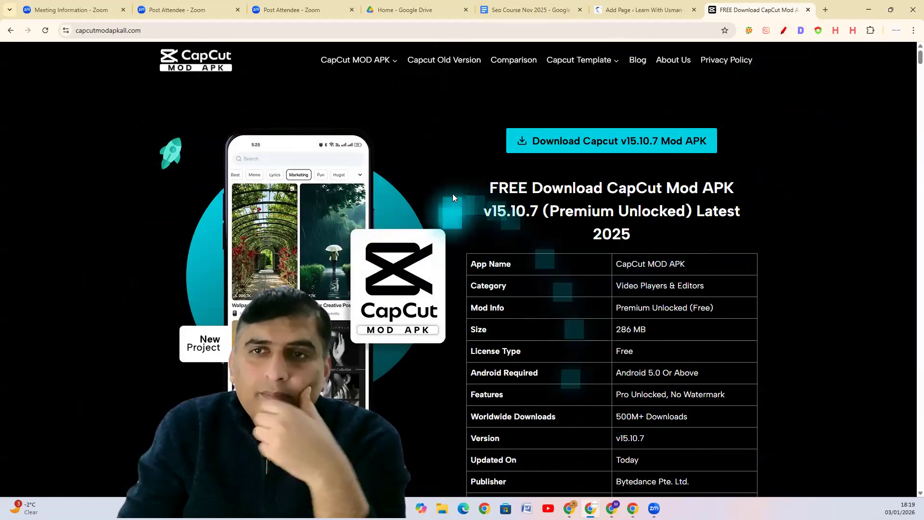
# Return to the Kadence Blocks page editor, choose the single-column layout for the row and open the block inserter inside it.
pyautogui.moveTo(588, 64)
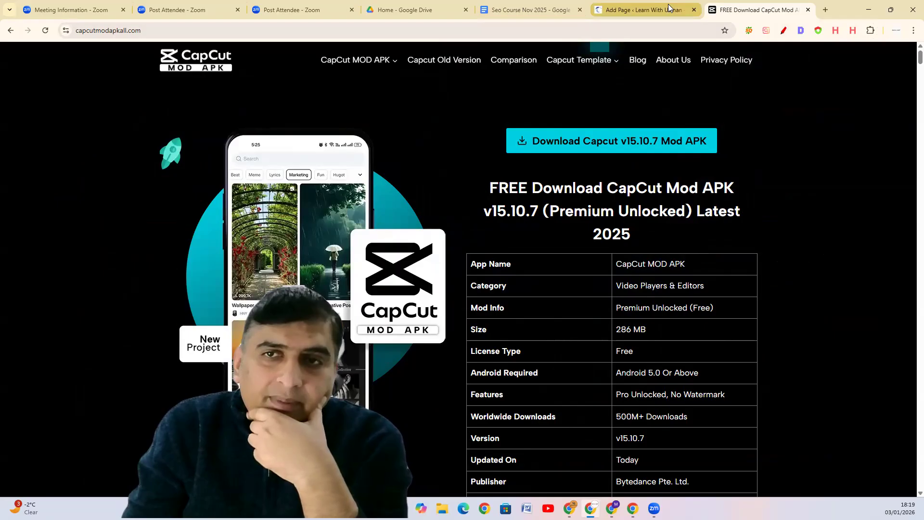
pyautogui.click(645, 10)
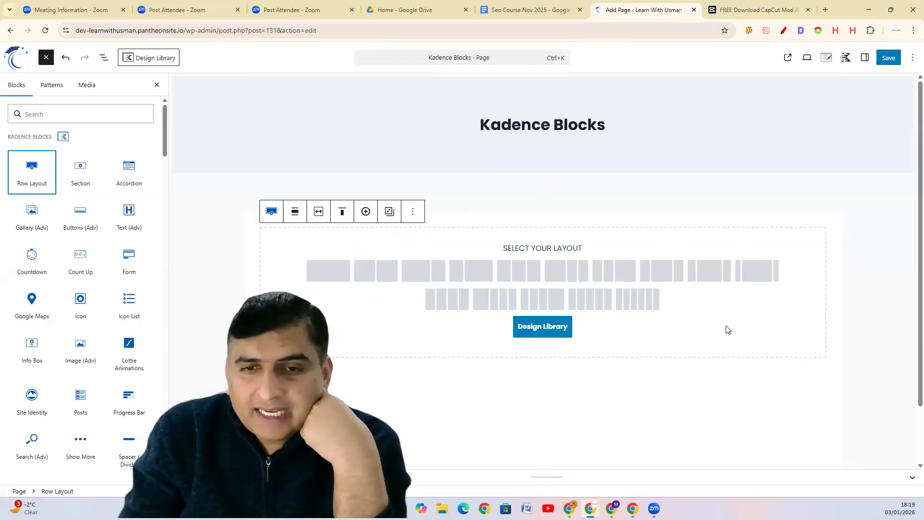
pyautogui.click(318, 275)
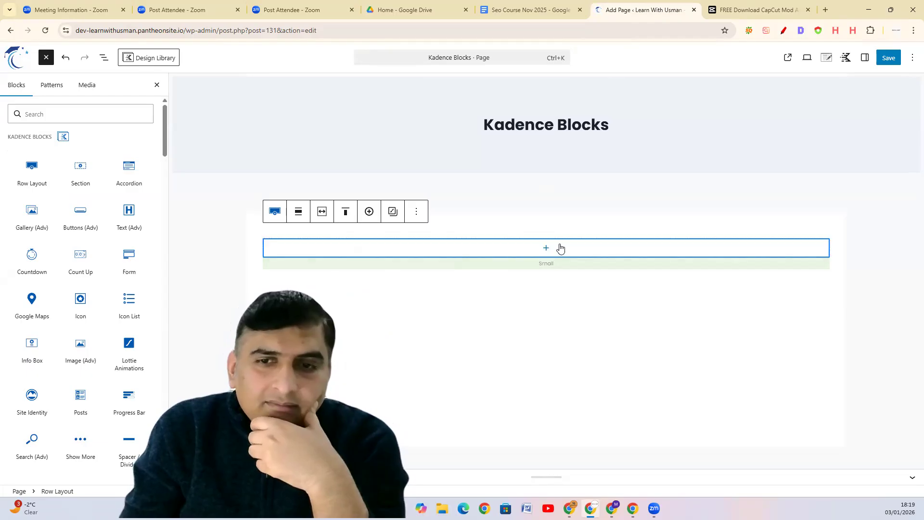
pyautogui.click(544, 248)
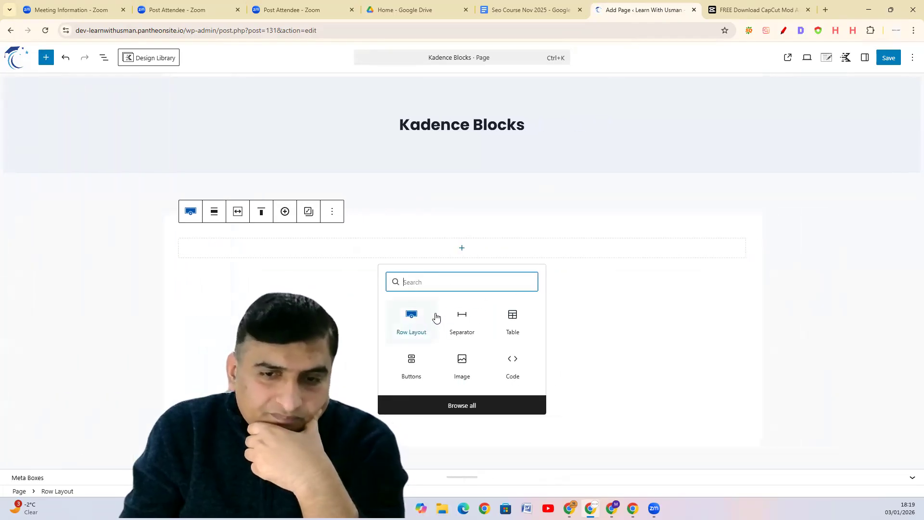
# Copy the paragraph under "Know More About CapCut Mod APK" from the example site and return to the page editor.
pyautogui.click(773, 12)
pyautogui.scroll(-12, 485, 350)
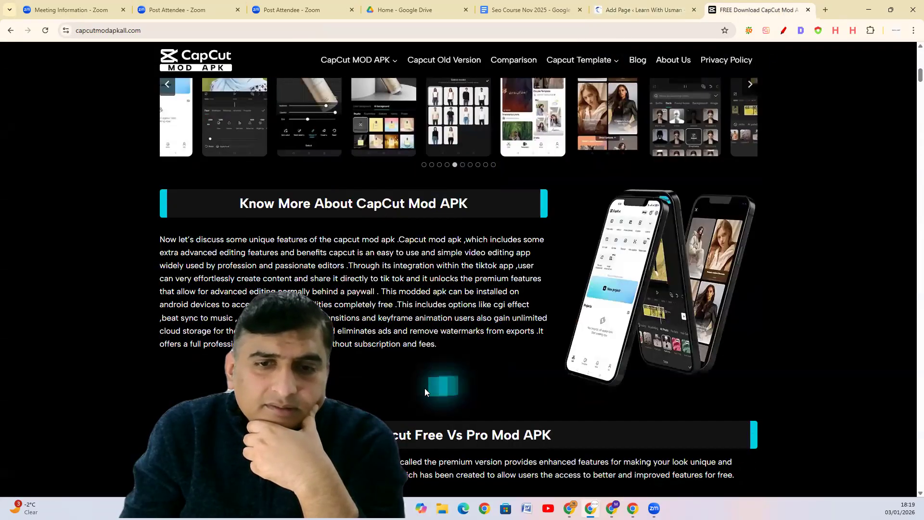
pyautogui.moveTo(466, 357); pyautogui.dragTo(156, 245)
pyautogui.rightClick(256, 254)
pyautogui.click(277, 262)
pyautogui.click(643, 10)
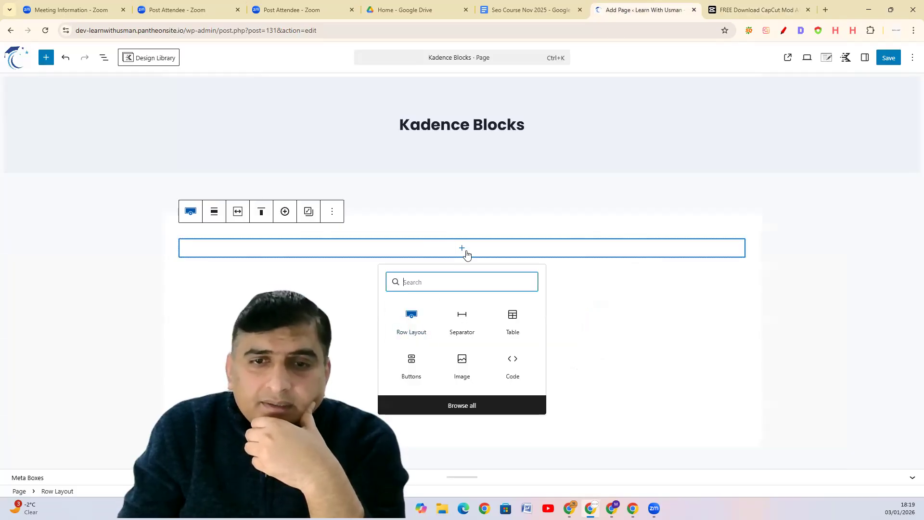
# Add a Paragraph block to the row's column and paste the copied text into it.
pyautogui.write('pa')
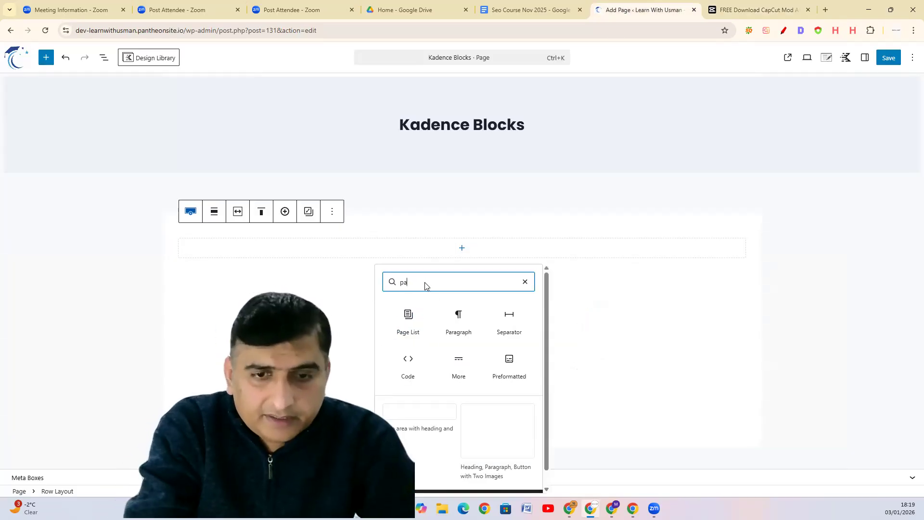
pyautogui.click(452, 323)
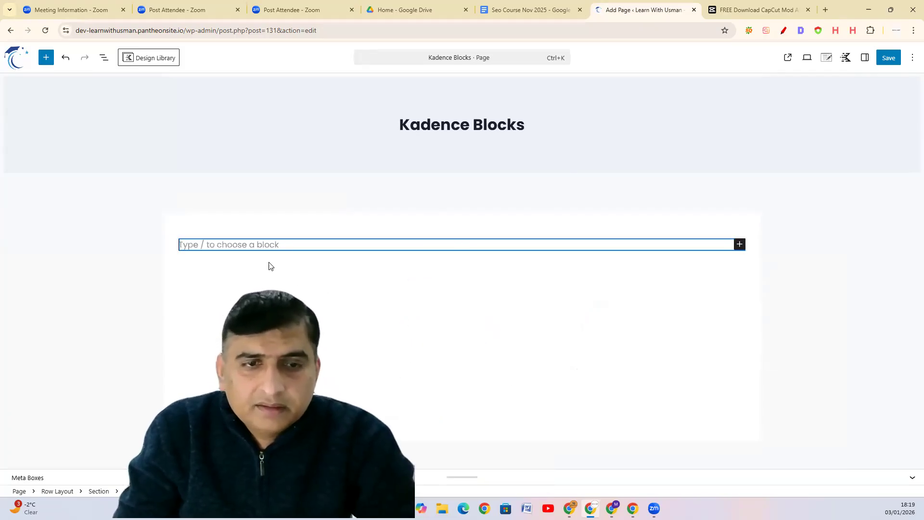
pyautogui.rightClick(225, 246)
pyautogui.click(250, 339)
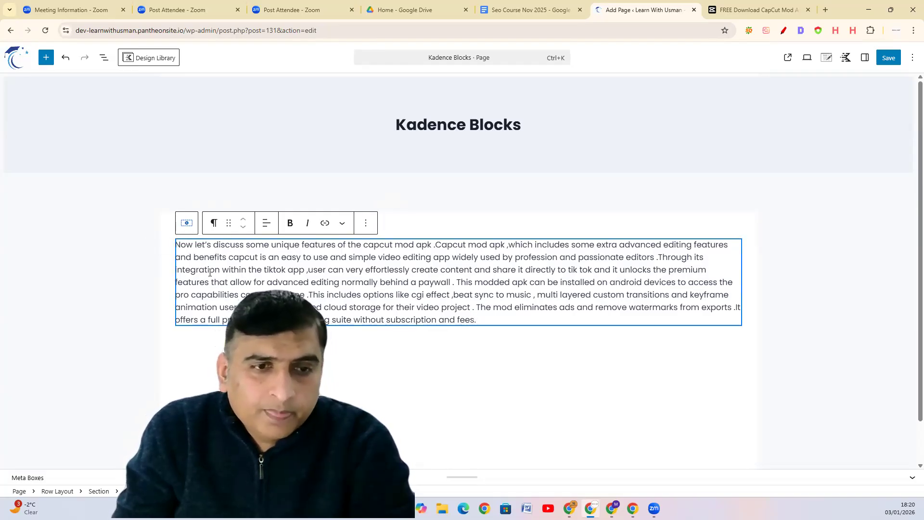
# Select the Section containing the paragraph and set its vertical alignment to middle.
pyautogui.click(187, 223)
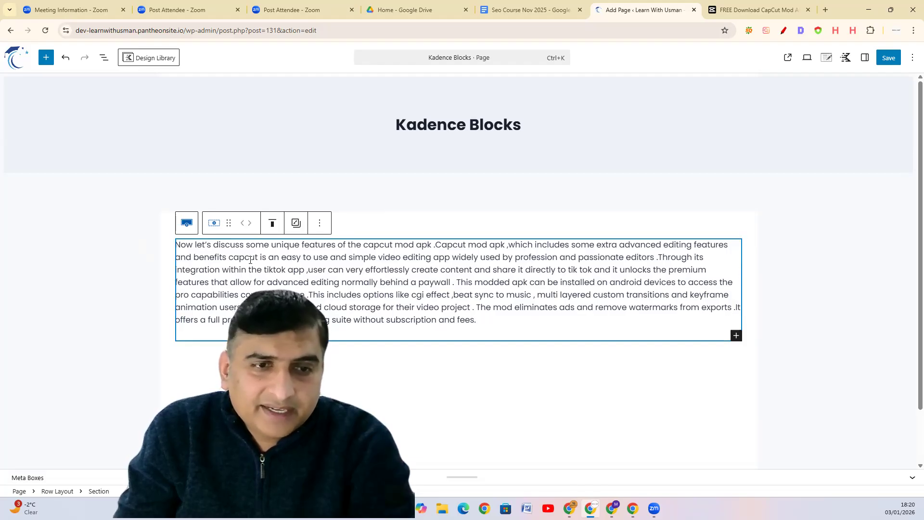
pyautogui.click(213, 224)
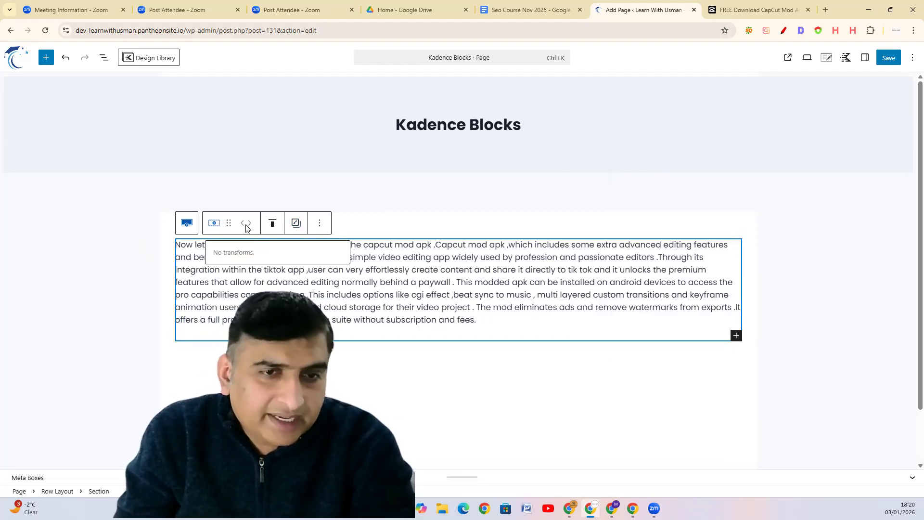
pyautogui.click(273, 224)
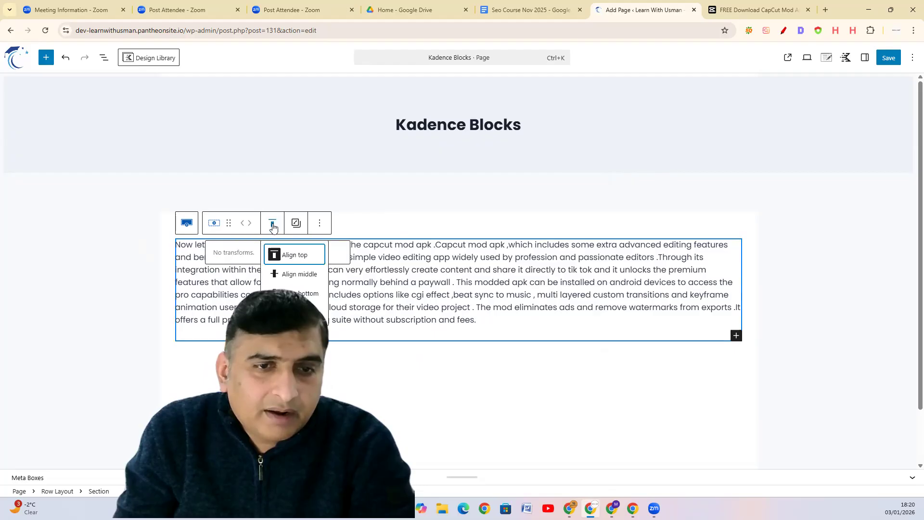
pyautogui.click(288, 275)
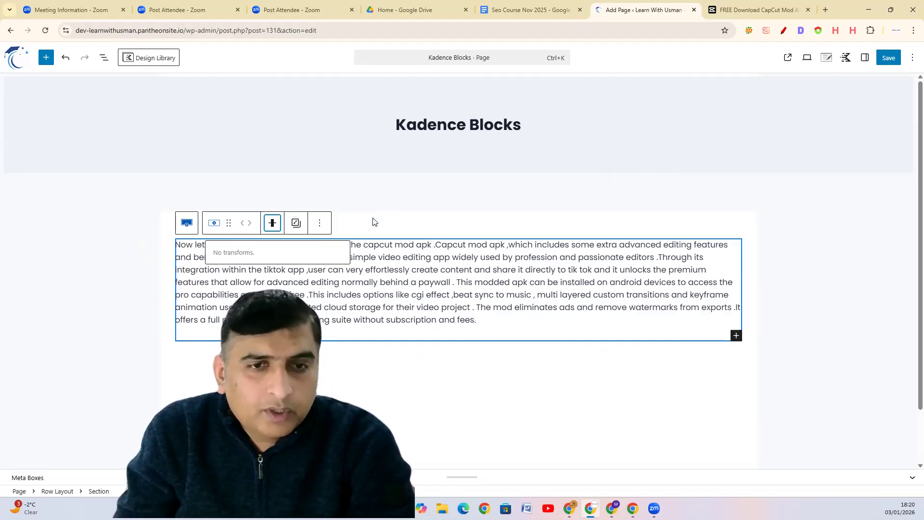
# Try center and right text alignment on the paragraph and set it back to left.
pyautogui.click(278, 280)
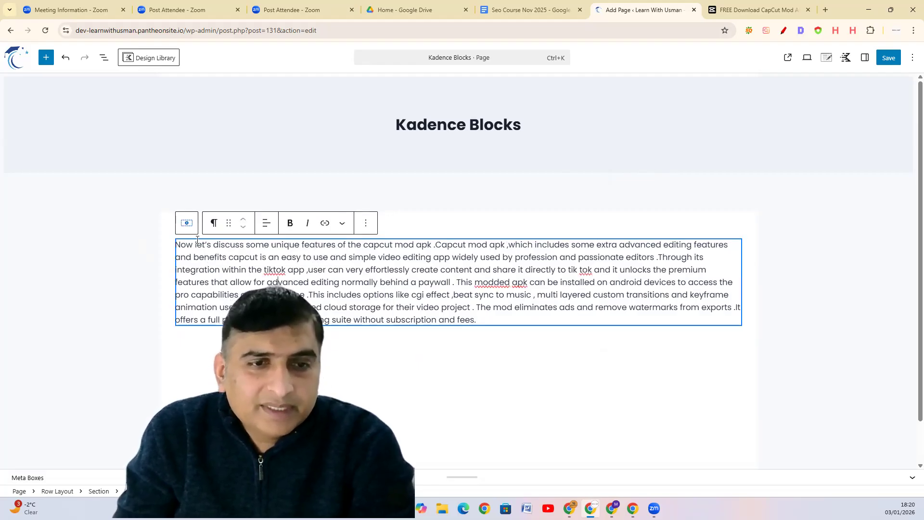
pyautogui.click(264, 225)
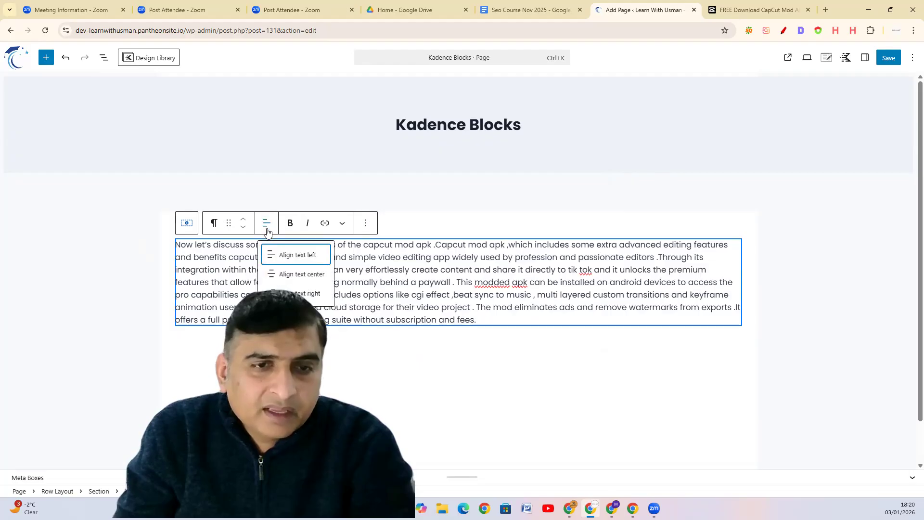
pyautogui.click(290, 275)
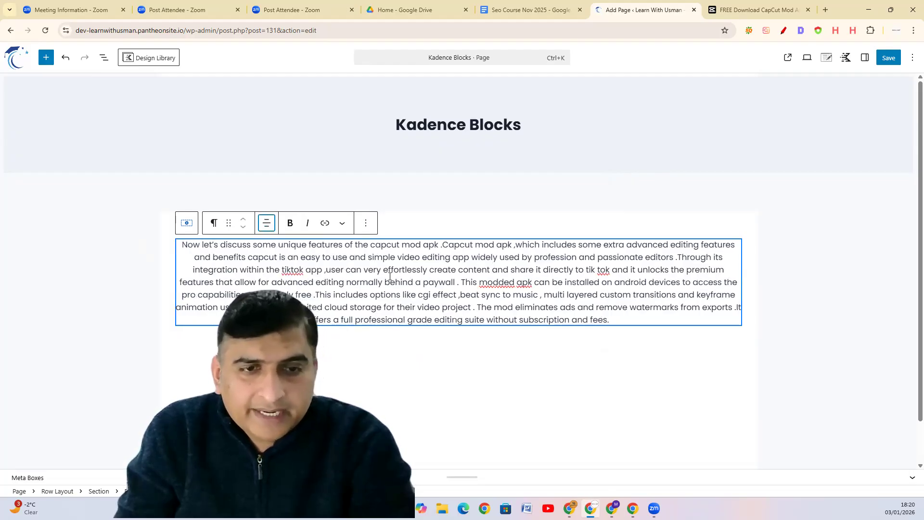
pyautogui.click(263, 228)
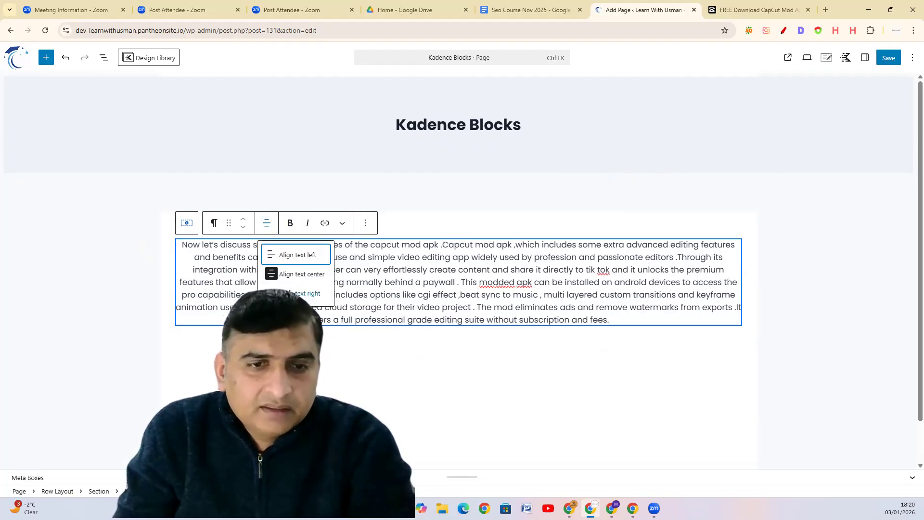
pyautogui.click(290, 292)
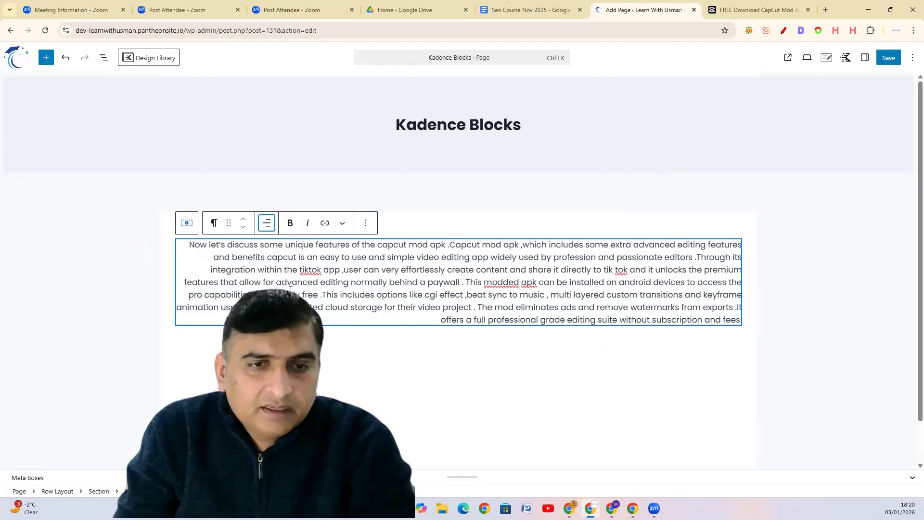
pyautogui.click(271, 220)
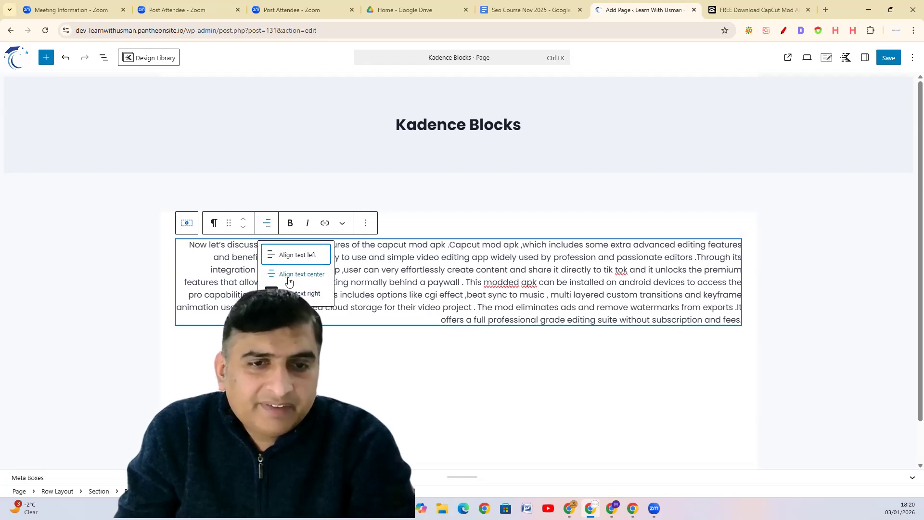
pyautogui.click(296, 255)
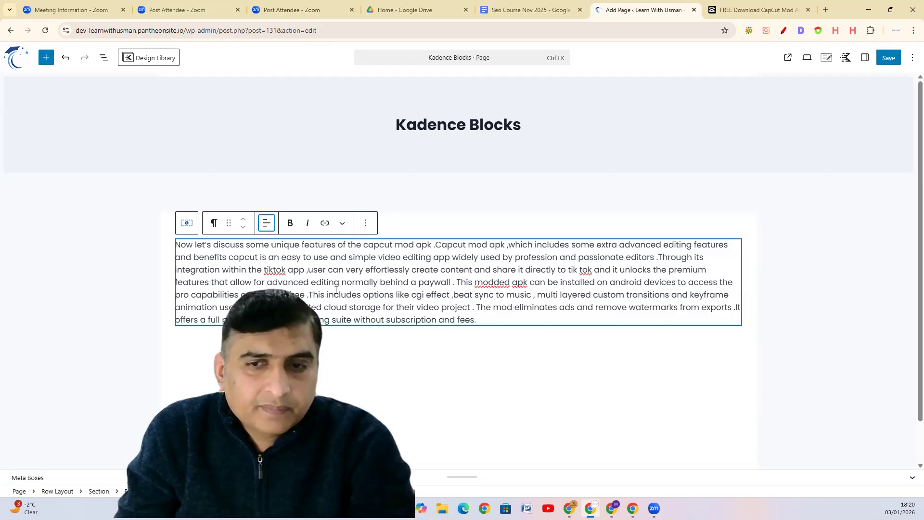
# Try bold formatting on the paragraph's full text and remove it again.
pyautogui.click(290, 225)
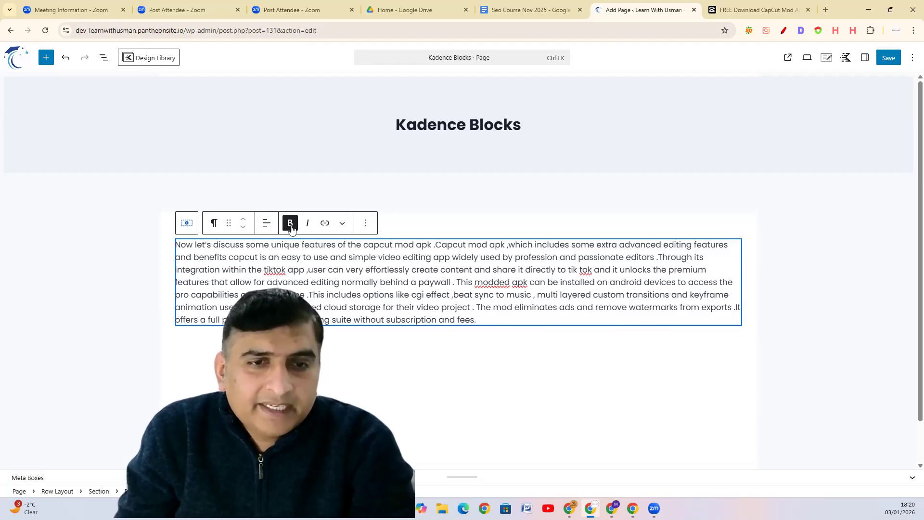
pyautogui.click(291, 226)
pyautogui.moveTo(480, 320); pyautogui.dragTo(168, 249)
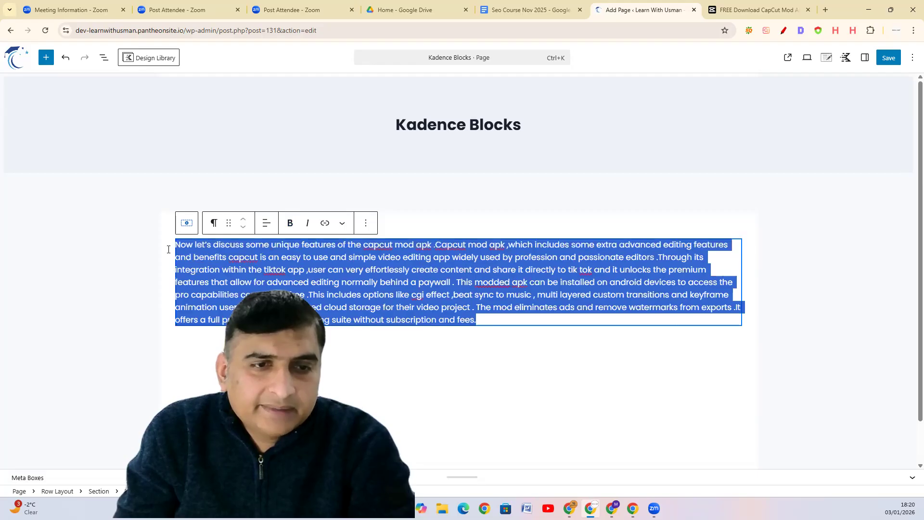
pyautogui.click(290, 224)
pyautogui.click(439, 281)
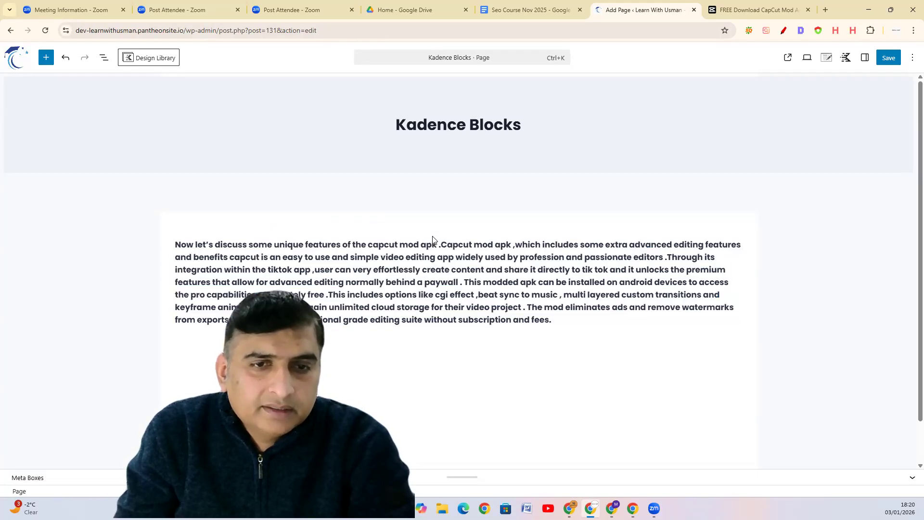
pyautogui.moveTo(556, 318); pyautogui.dragTo(177, 239)
pyautogui.click(291, 229)
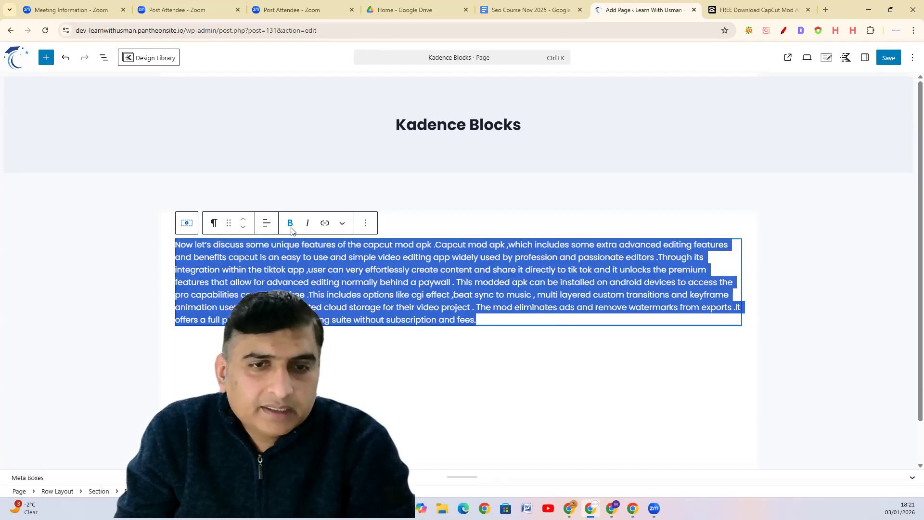
# Try italic formatting on the paragraph's full text, remove it and deselect the text.
pyautogui.click(307, 224)
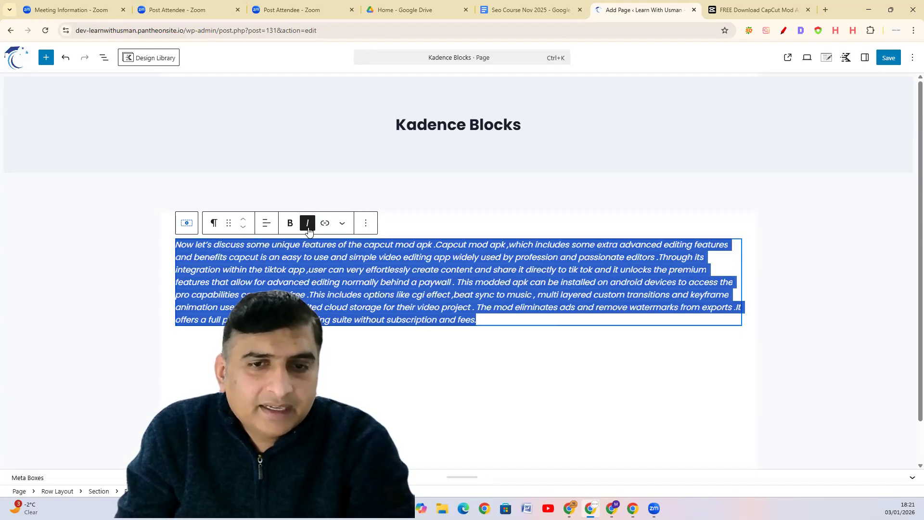
pyautogui.click(308, 223)
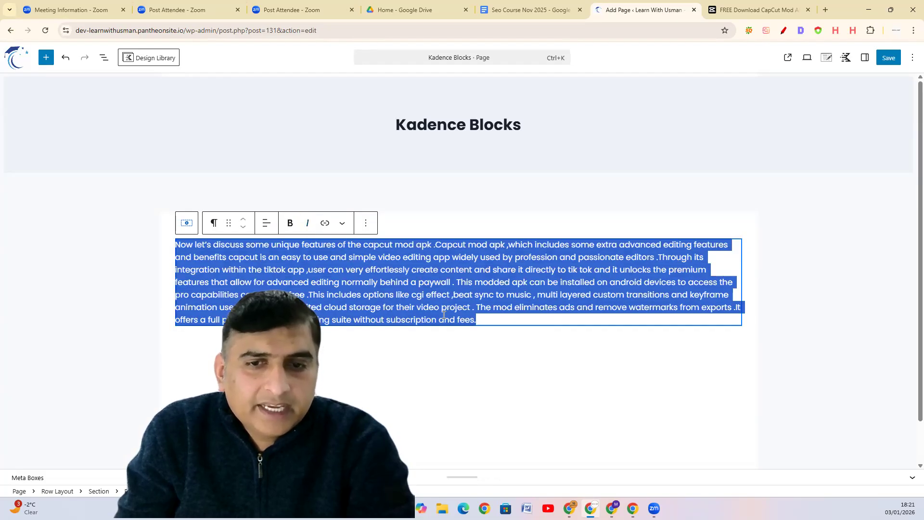
pyautogui.click(485, 352)
# Open the link options for the words "like cgi effect" in the paragraph and dismiss them without adding a link.
pyautogui.moveTo(448, 296); pyautogui.dragTo(400, 294)
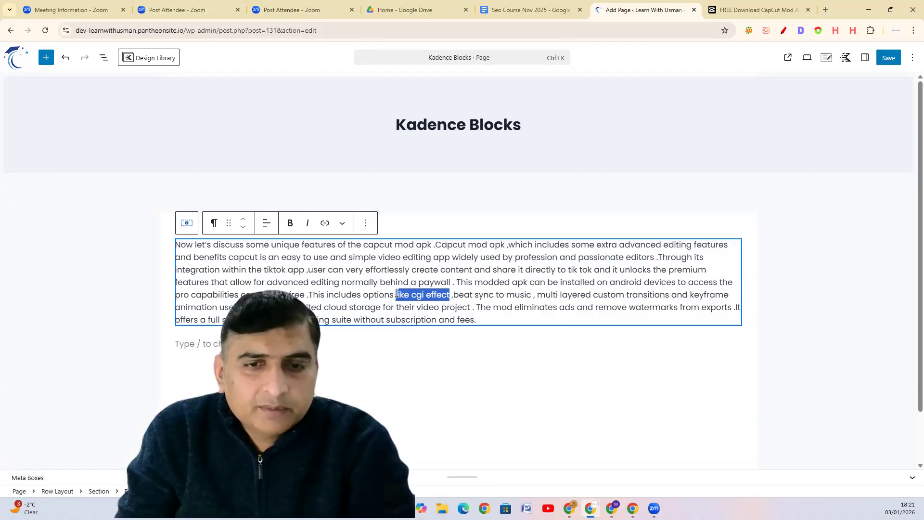
pyautogui.click(324, 223)
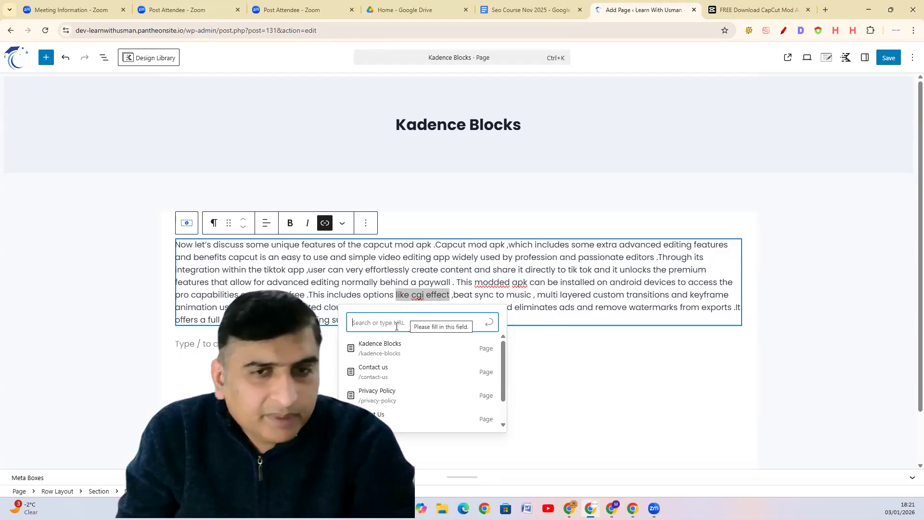
pyautogui.click(414, 221)
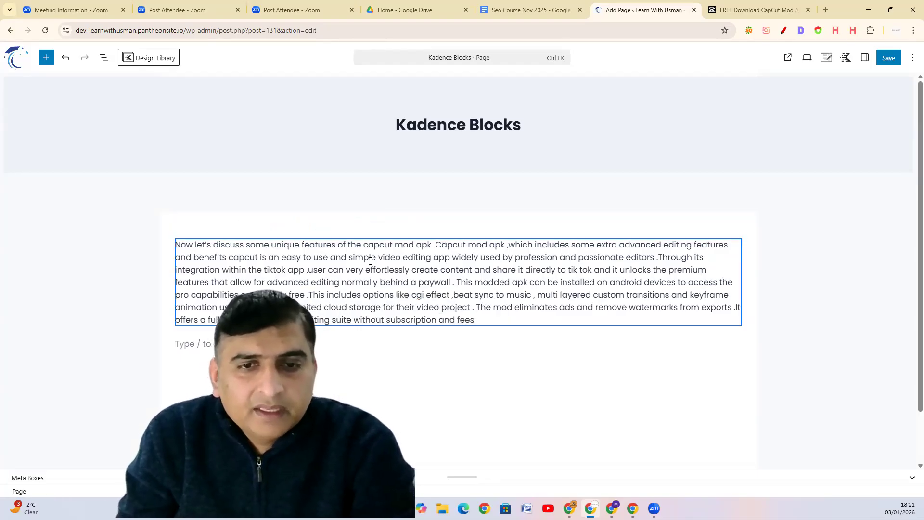
# Look through the paragraph's additional inline formatting options and its block options without applying any.
pyautogui.click(371, 261)
pyautogui.click(341, 225)
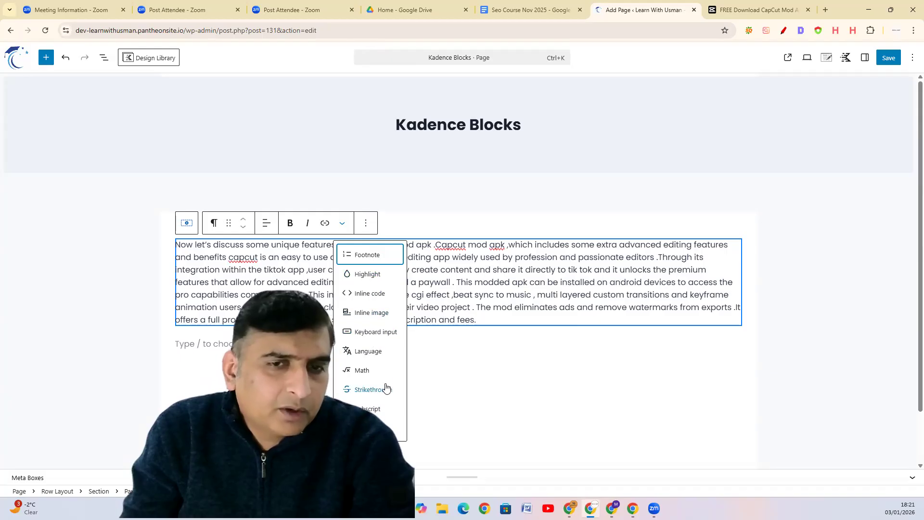
pyautogui.click(369, 229)
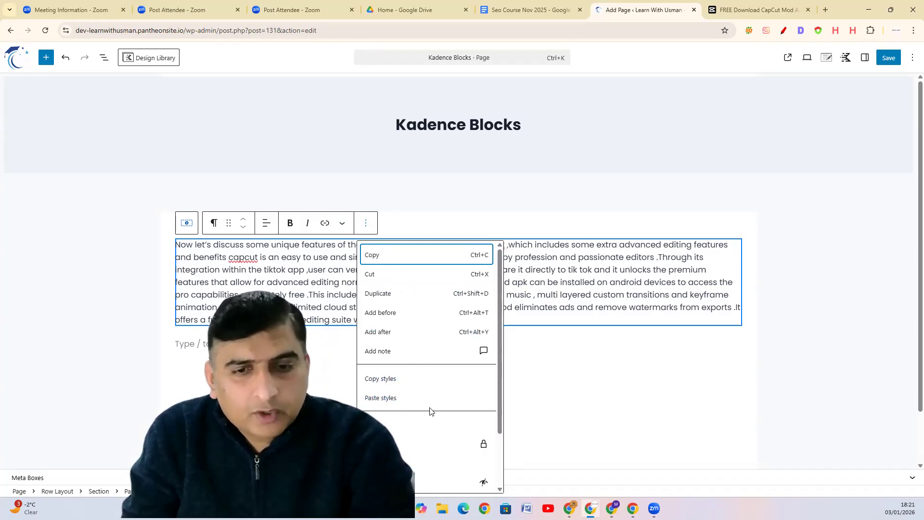
pyautogui.click(183, 344)
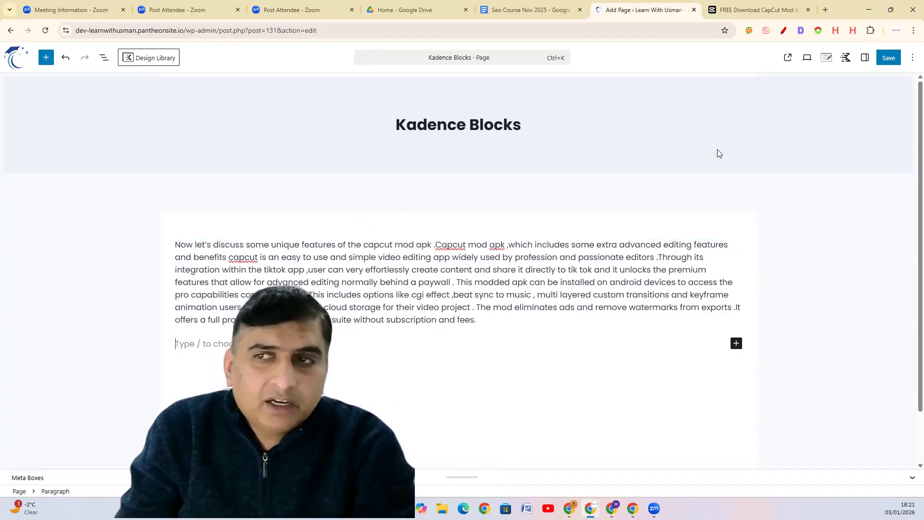
# Show the block settings sidebar and the page's block List View.
pyautogui.click(865, 58)
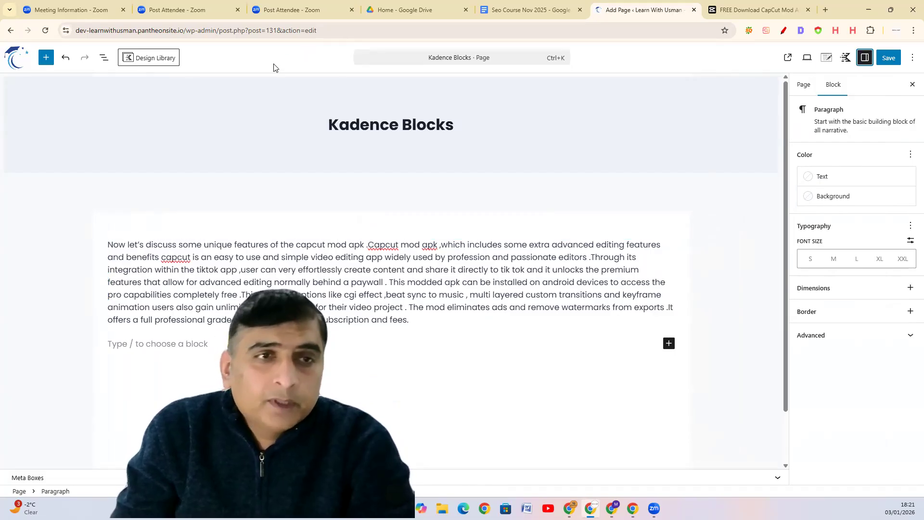
pyautogui.click(104, 58)
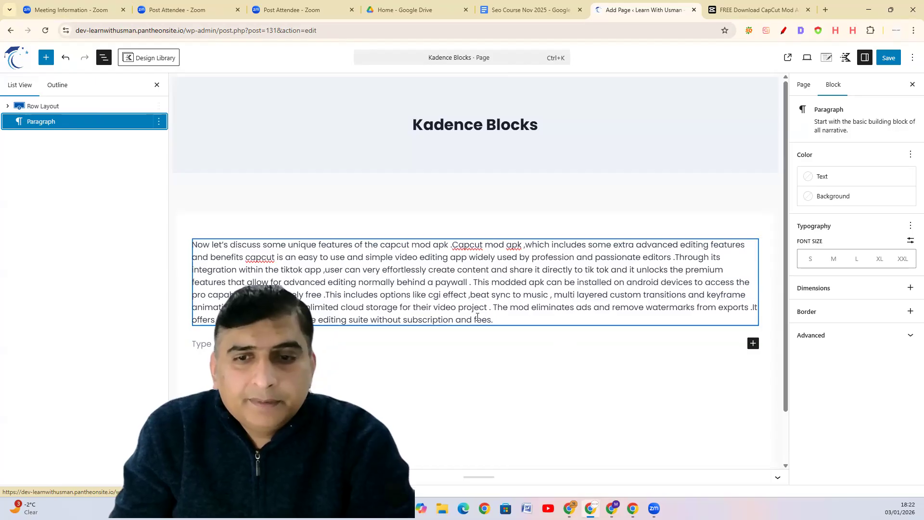
# Clear the text of the paragraph inside the row and replace the emptied block with a nested Section.
pyautogui.moveTo(497, 320); pyautogui.dragTo(191, 244)
pyautogui.press('BackSpace')
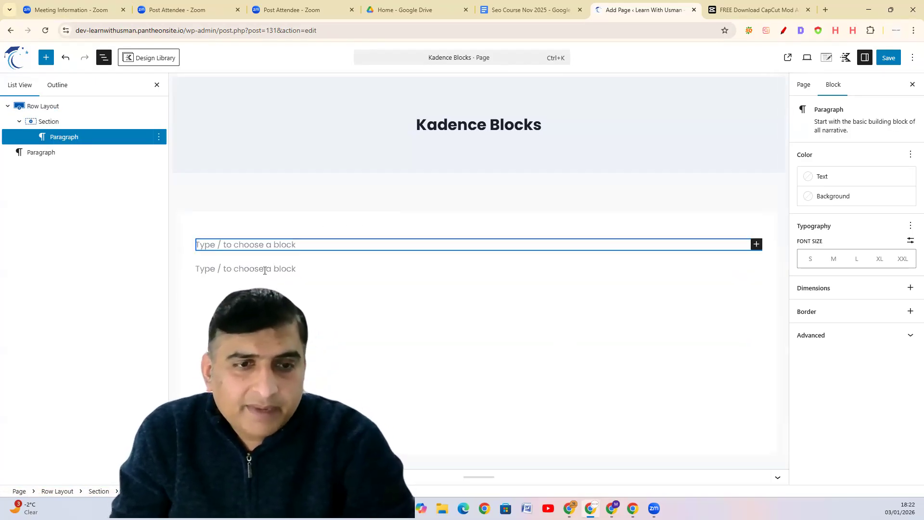
pyautogui.write('/')
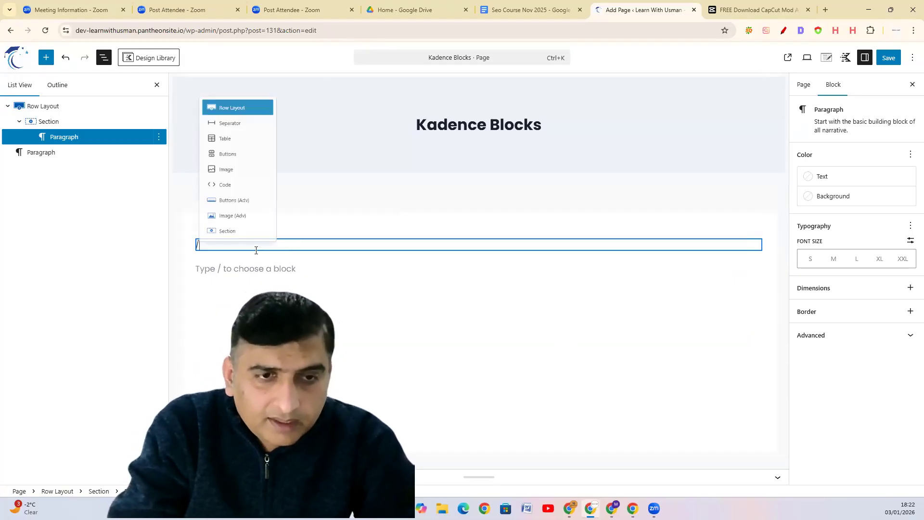
pyautogui.write('se')
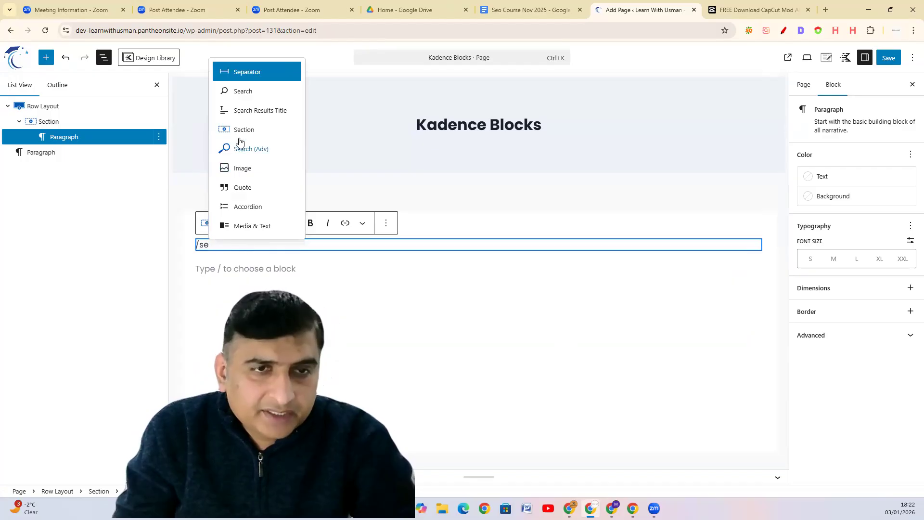
pyautogui.click(254, 130)
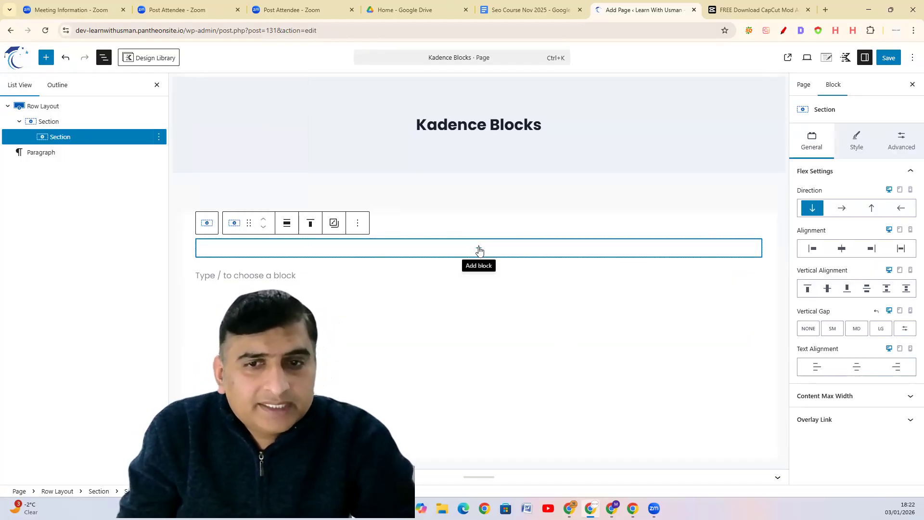
# Delete the nested Section inside the row and the empty paragraph below the Row Layout.
pyautogui.click(160, 138)
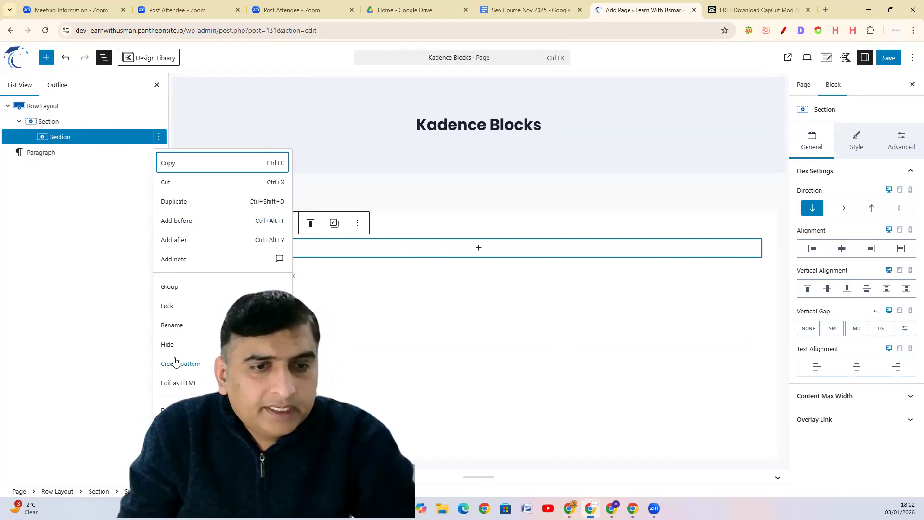
pyautogui.click(169, 410)
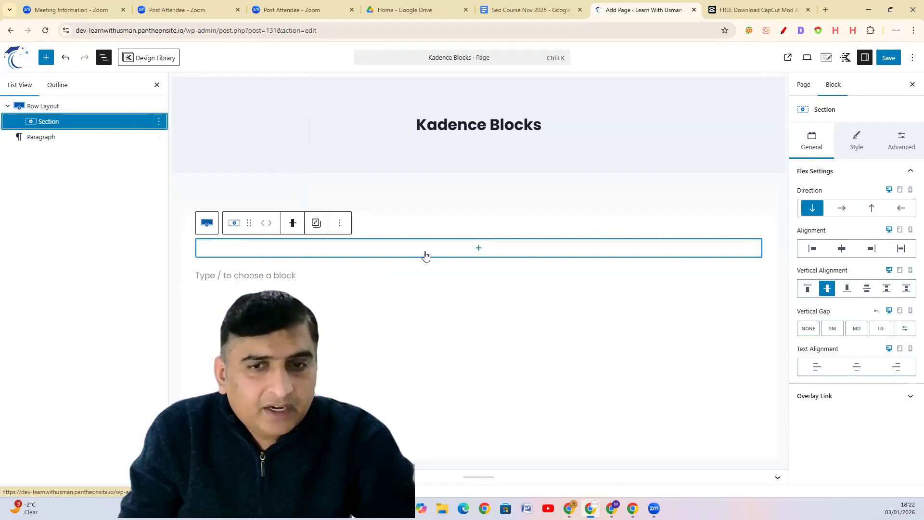
pyautogui.click(51, 138)
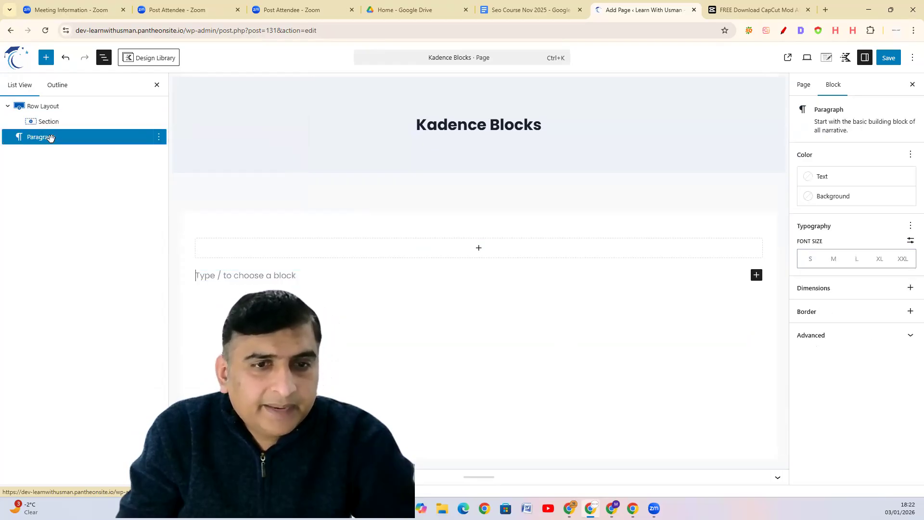
pyautogui.click(159, 137)
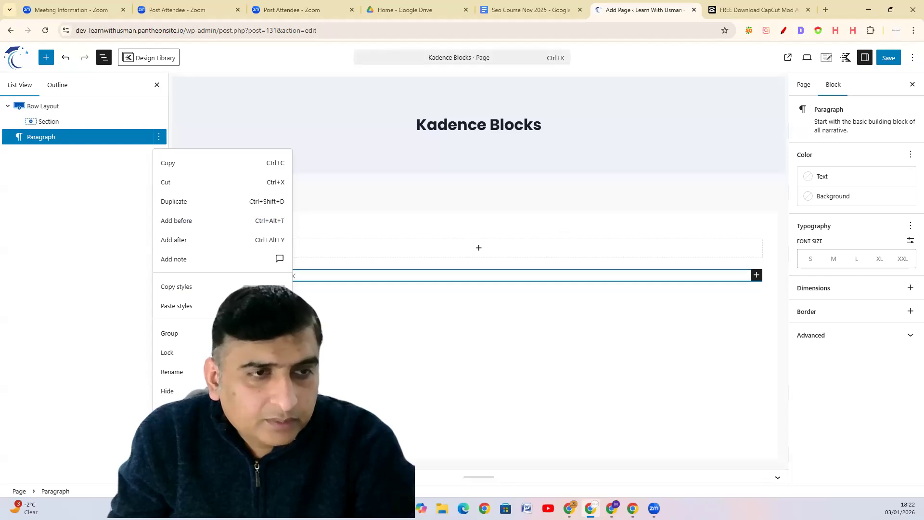
pyautogui.click(170, 429)
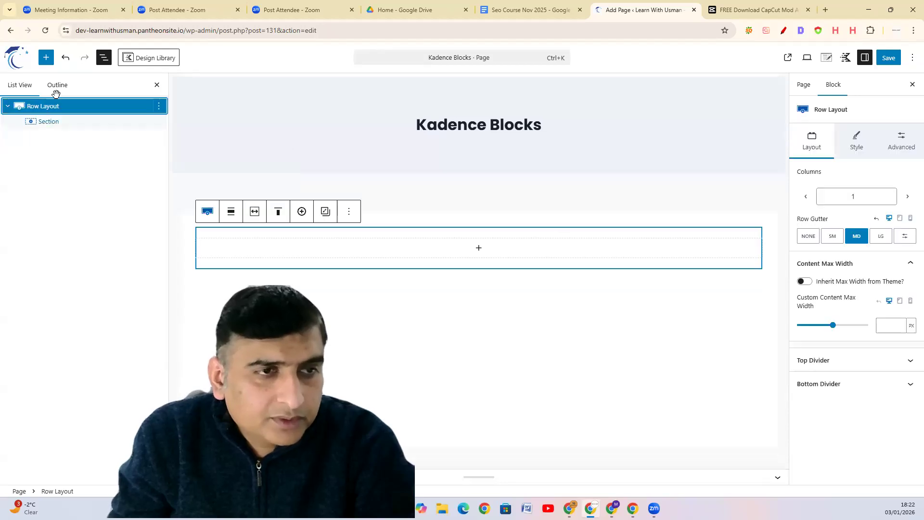
# Try to delete the remaining Section from the Row Layout.
pyautogui.click(159, 121)
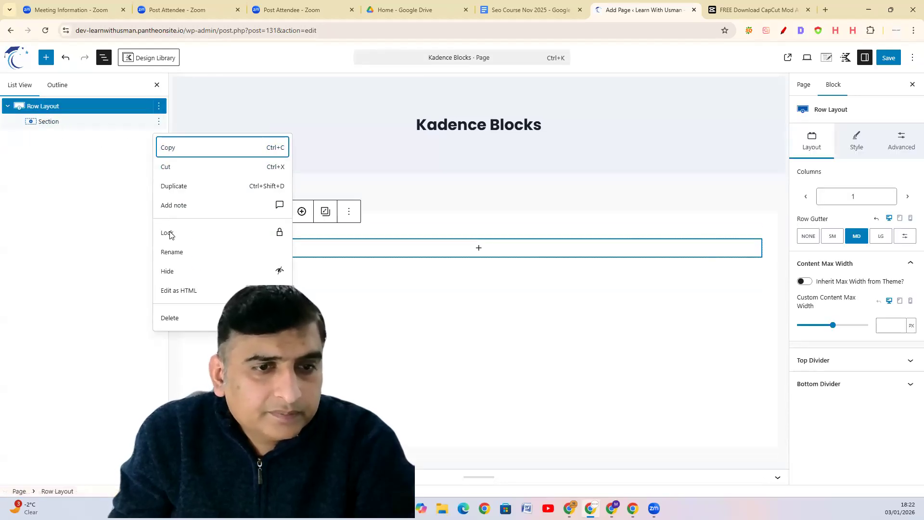
pyautogui.click(179, 324)
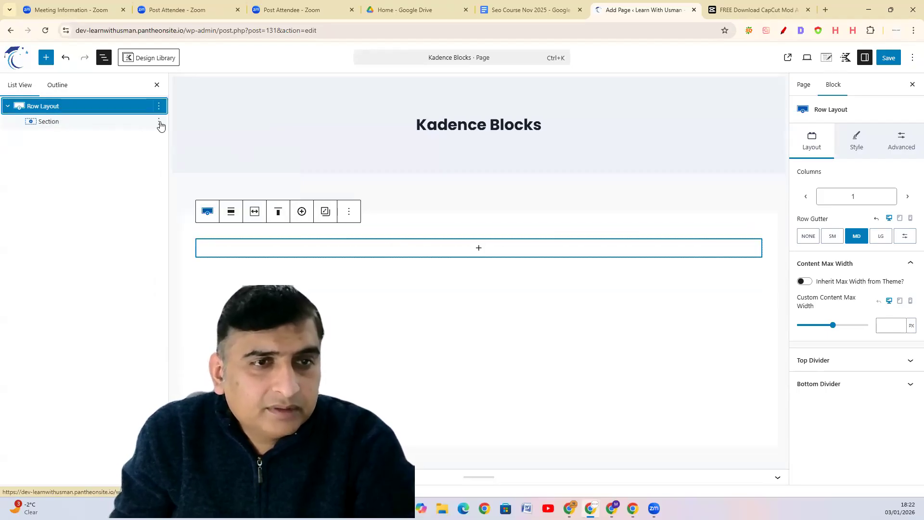
pyautogui.click(159, 123)
pyautogui.click(169, 316)
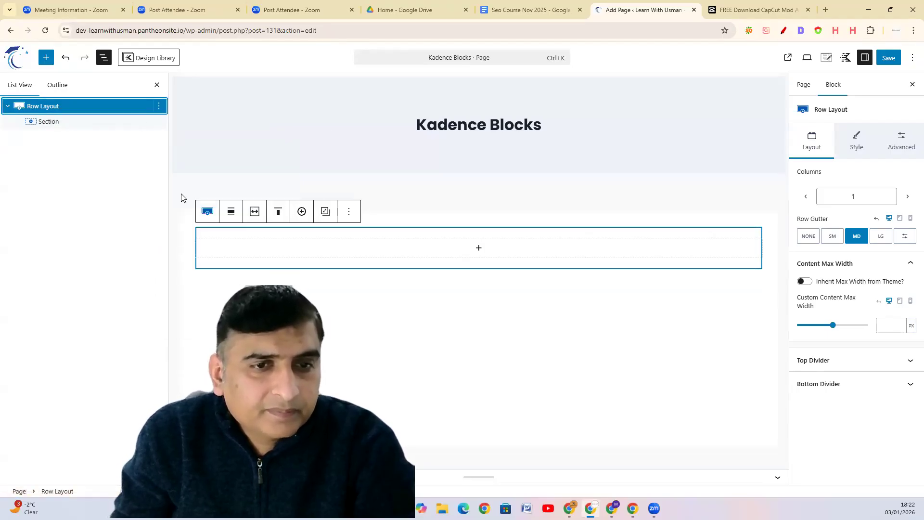
# Add a Paragraph block to the row's empty section and paste the copied CapCut mod apk text into it.
pyautogui.click(477, 249)
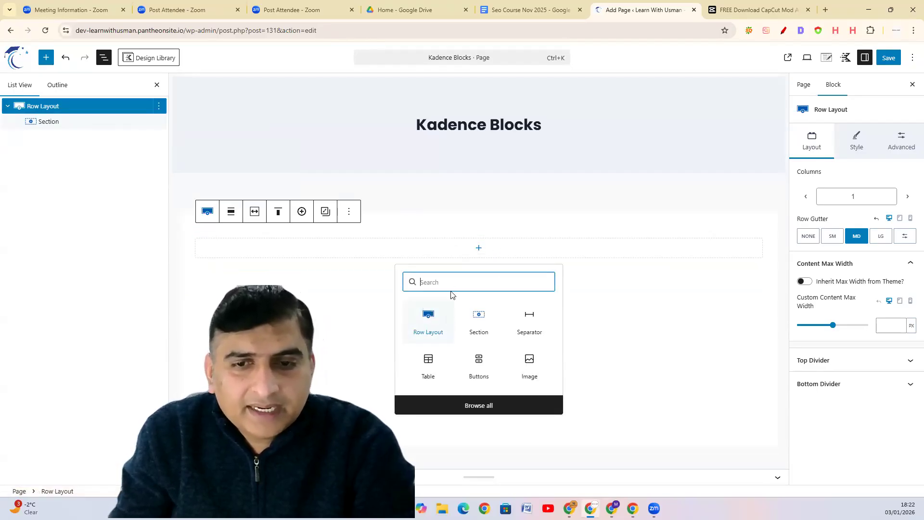
pyautogui.write('para')
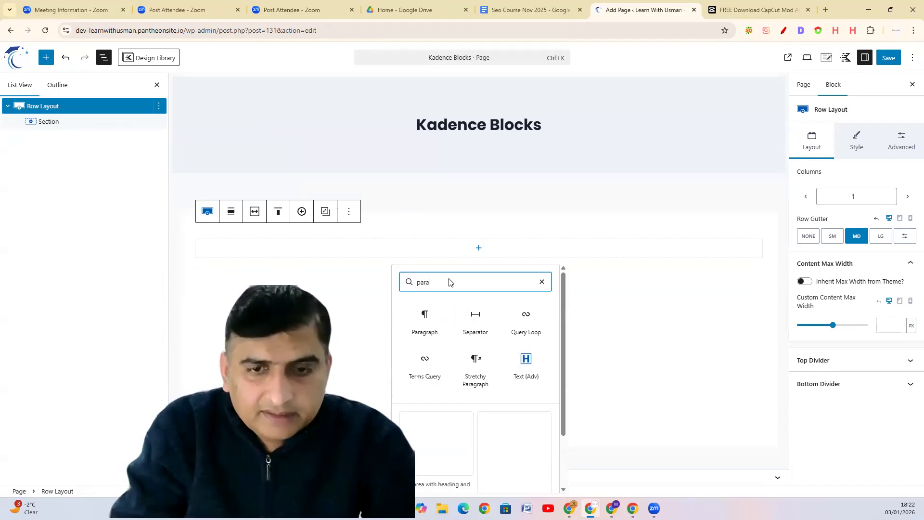
pyautogui.click(423, 328)
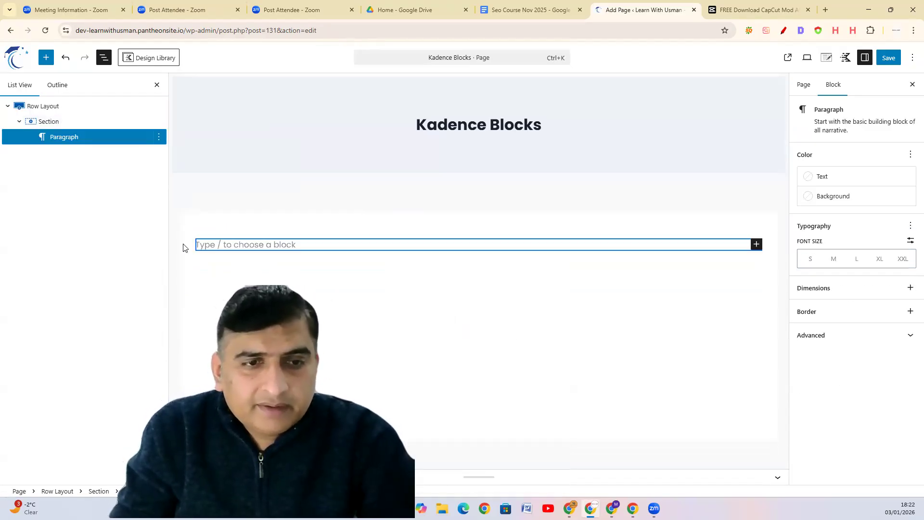
pyautogui.rightClick(204, 243)
pyautogui.click(226, 337)
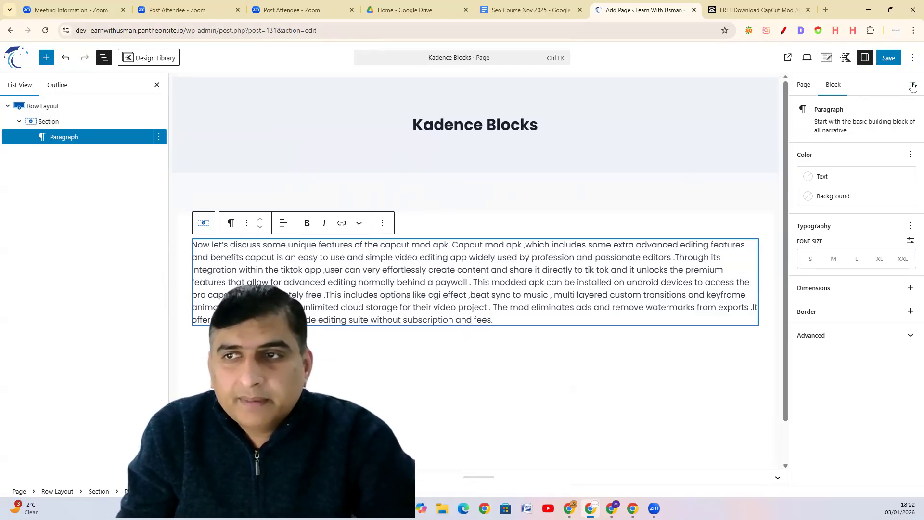
# Close the block settings sidebar and duplicate the whole Row Layout with its section and paragraph.
pyautogui.click(913, 87)
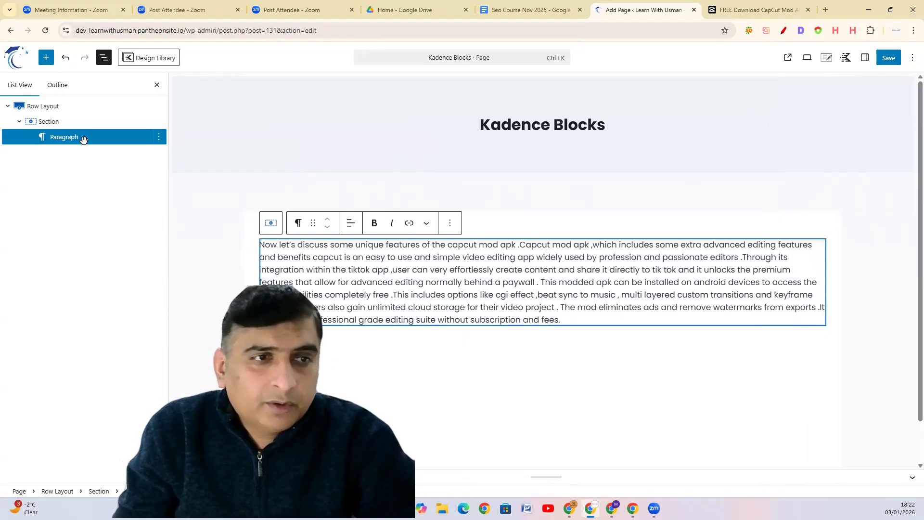
pyautogui.click(100, 55)
pyautogui.click(100, 55)
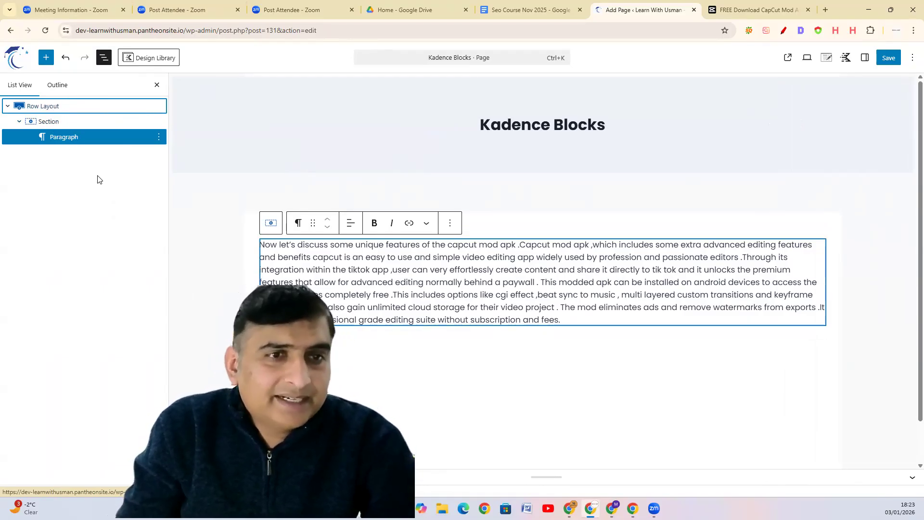
pyautogui.click(33, 107)
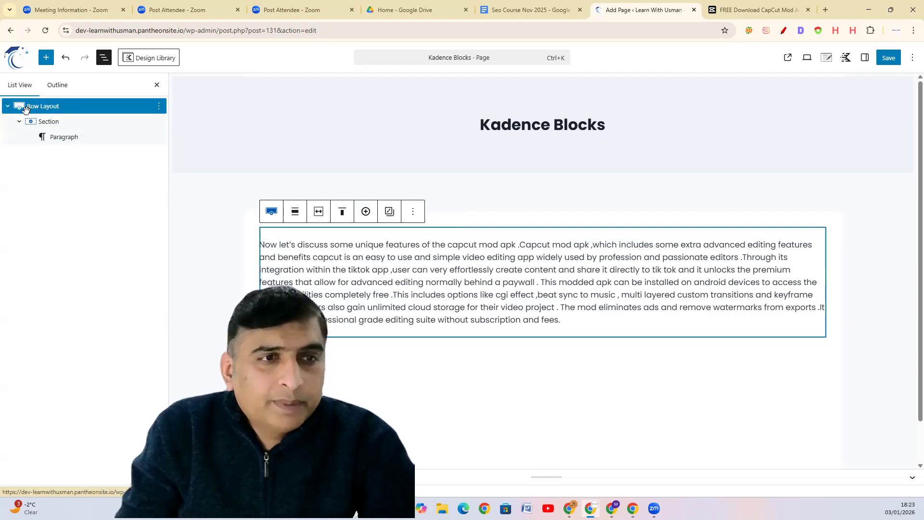
pyautogui.click(8, 106)
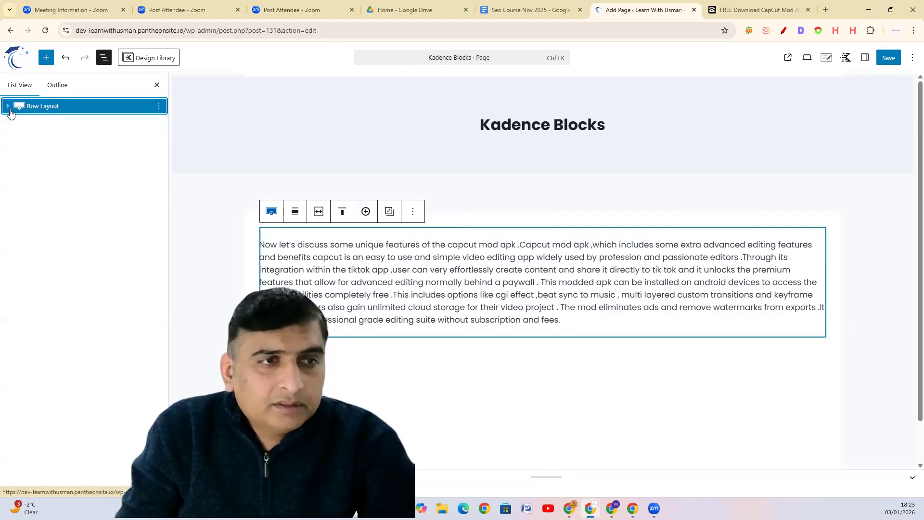
pyautogui.click(156, 109)
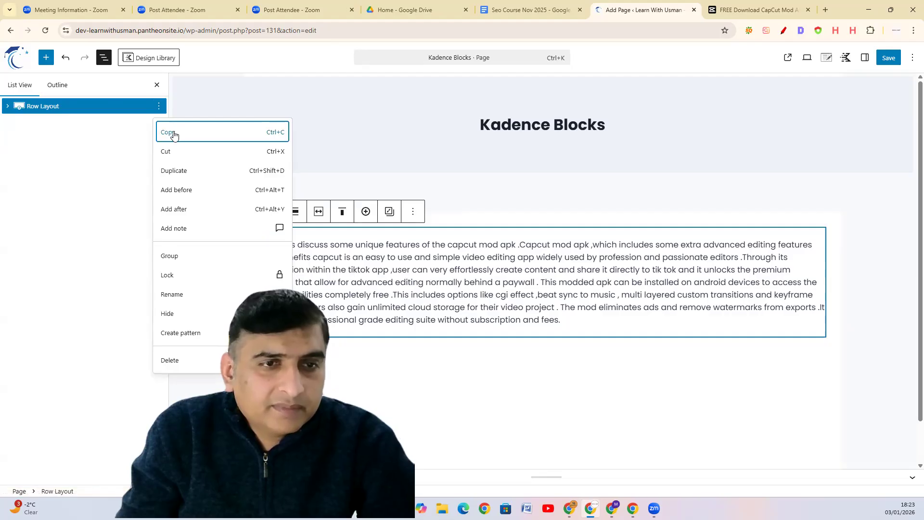
pyautogui.click(181, 172)
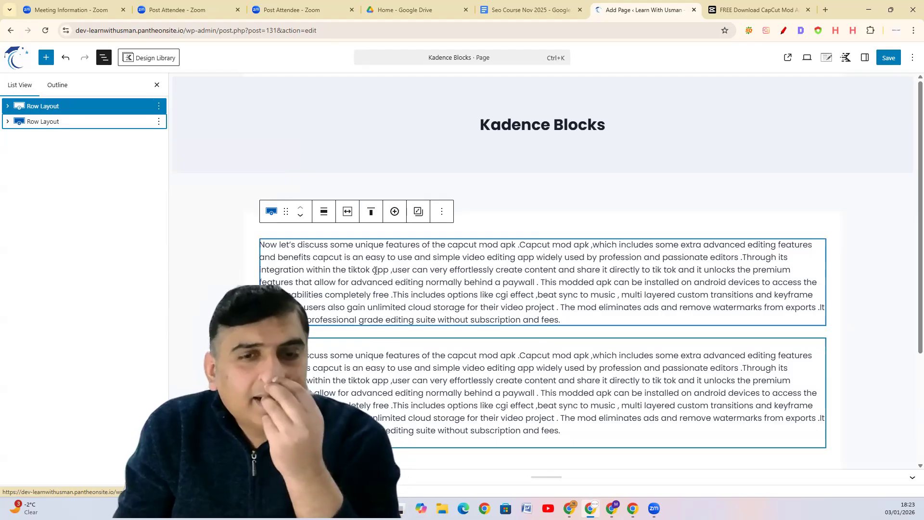
# Switch to the capcutmodapkall.com page and examine the two-column layout of its General Features Of Capcut APK section.
pyautogui.click(746, 9)
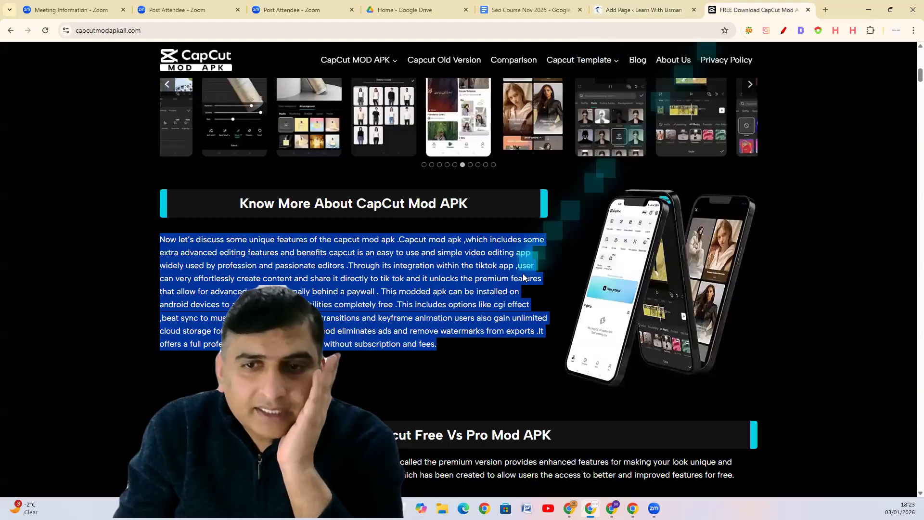
pyautogui.scroll(-5, 838, 314)
pyautogui.scroll(-15, 825, 379)
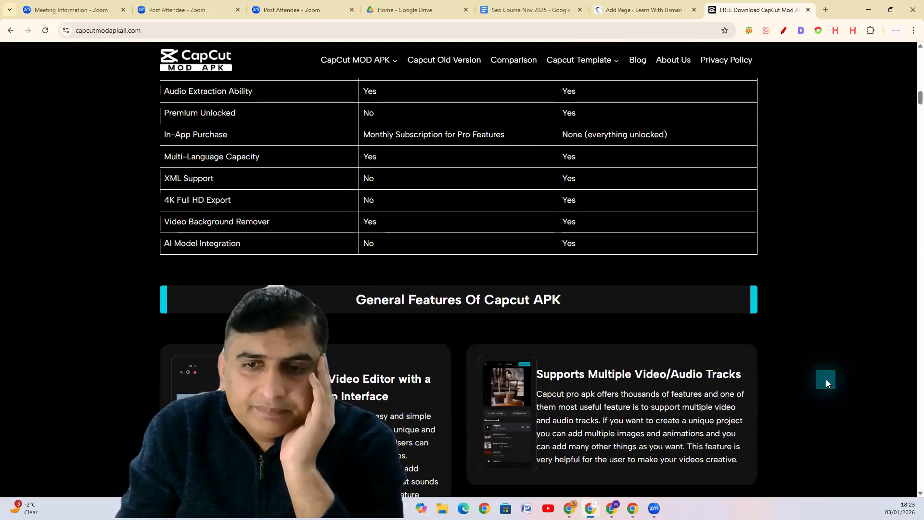
pyautogui.scroll(3, 826, 378)
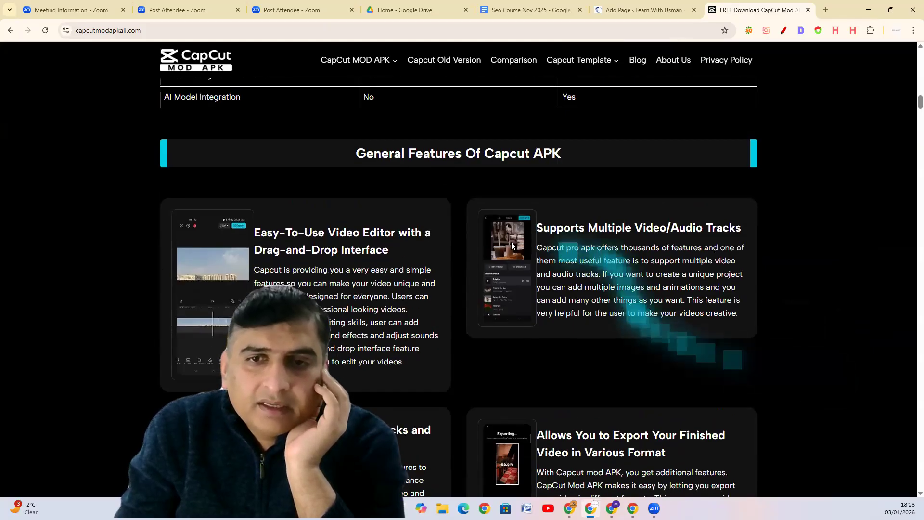
pyautogui.moveTo(154, 363); pyautogui.dragTo(770, 223)
pyautogui.click(771, 222)
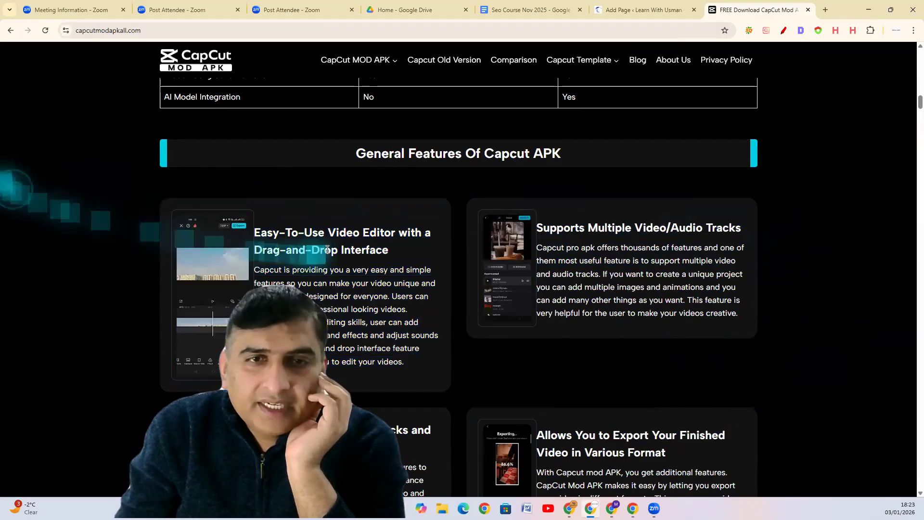
# Return to the capcut mod apk search results, review the capcutmod.net page layout, and look through the remaining results.
pyautogui.click(10, 31)
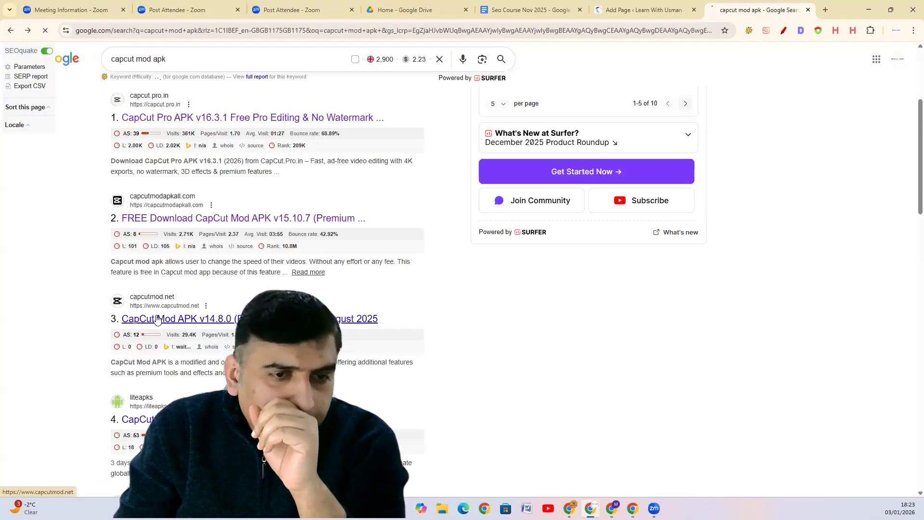
pyautogui.click(158, 319)
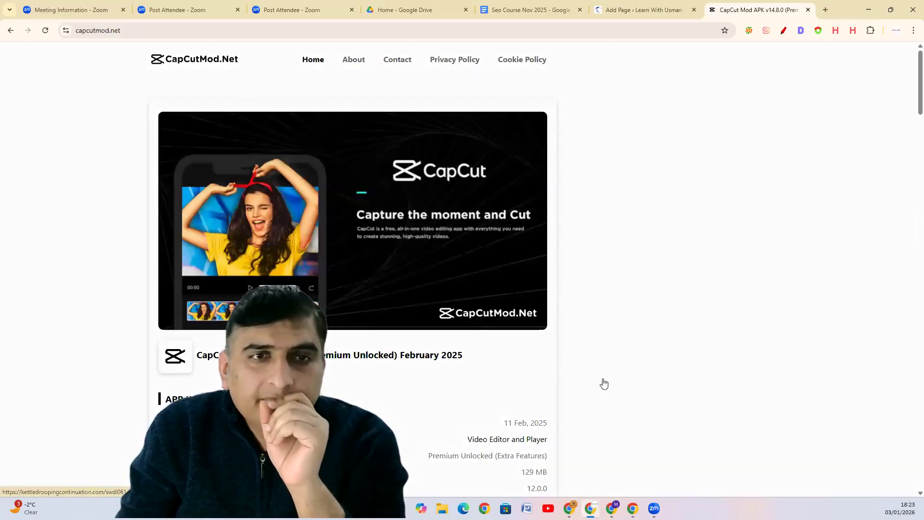
pyautogui.scroll(-10, 602, 384)
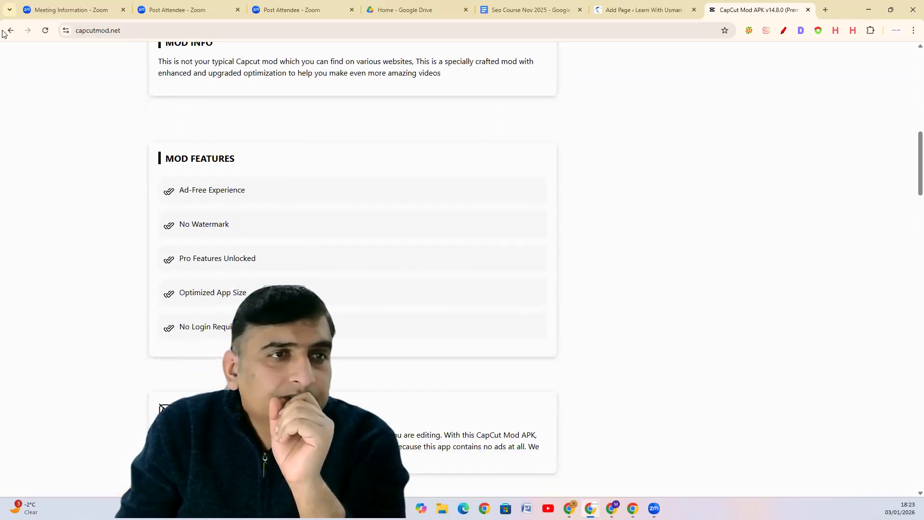
pyautogui.click(10, 31)
pyautogui.scroll(-9, 203, 341)
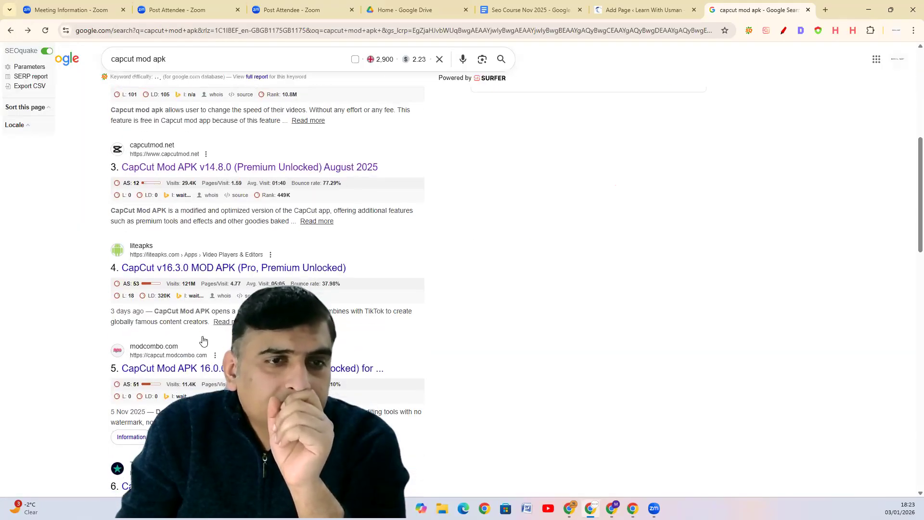
pyautogui.scroll(-4, 192, 330)
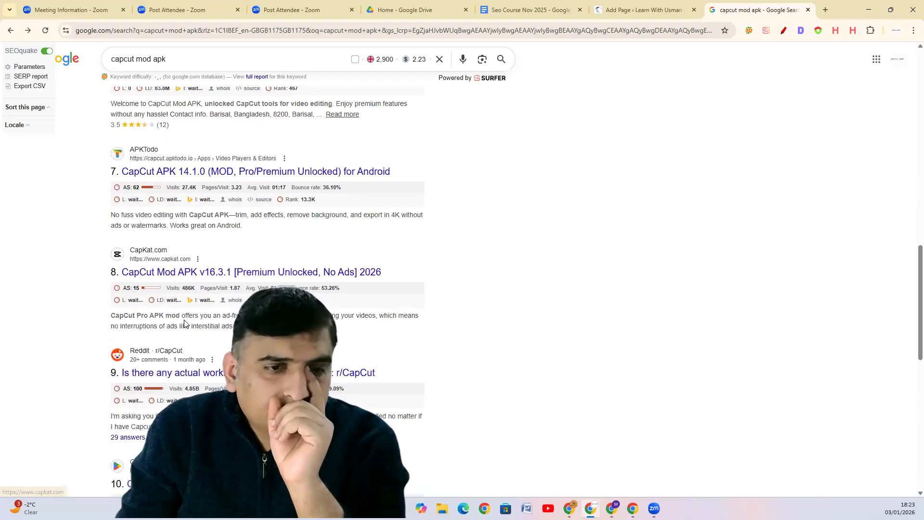
pyautogui.scroll(-4, 184, 323)
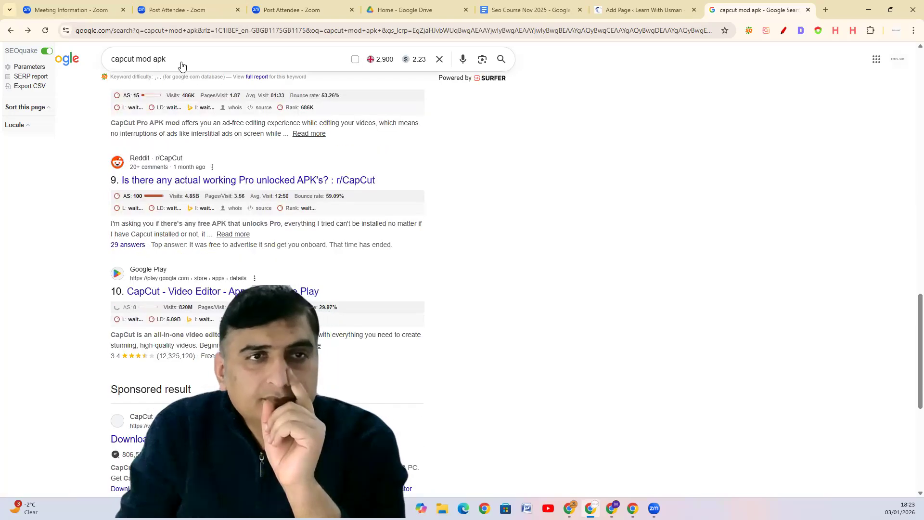
# Search Google for lightroom mod apk and open the lightroommodapks.com.in page at its introductory content.
pyautogui.click(182, 34)
pyautogui.write('light')
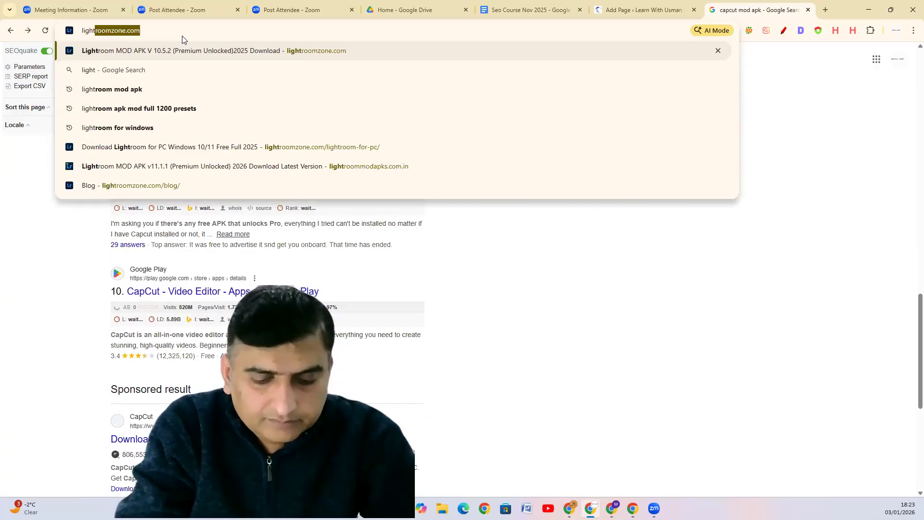
pyautogui.write('room mo')
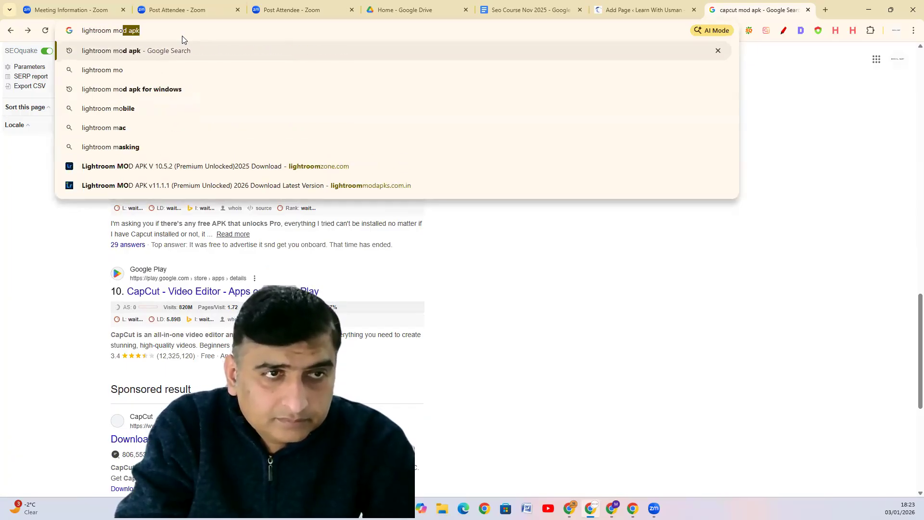
pyautogui.click(189, 48)
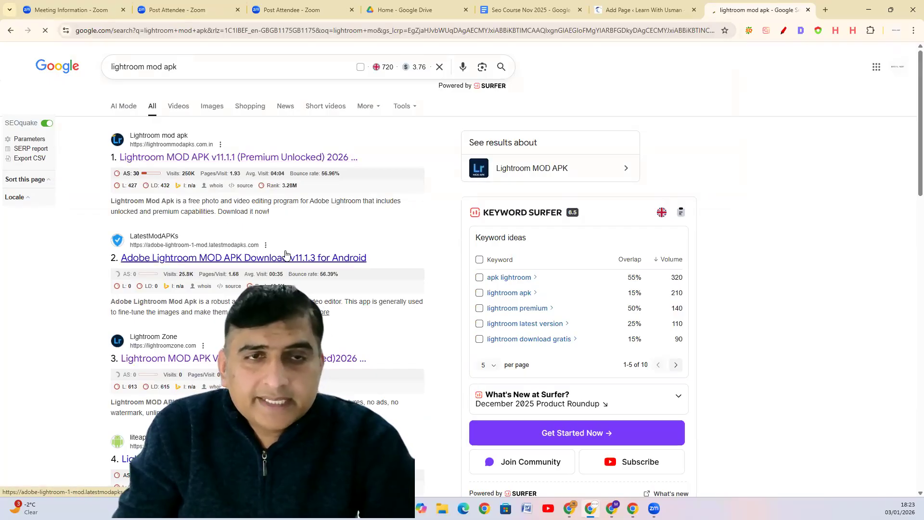
pyautogui.click(154, 158)
pyautogui.scroll(-4, 348, 328)
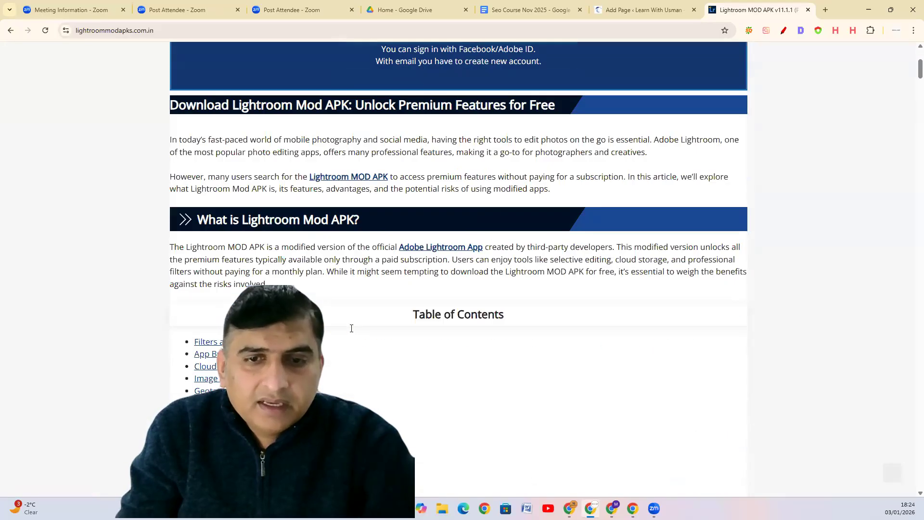
# Circle the introductory text under the Download Lightroom Mod APK heading with the annotation extension's red pen.
pyautogui.moveTo(169, 212); pyautogui.dragTo(553, 300)
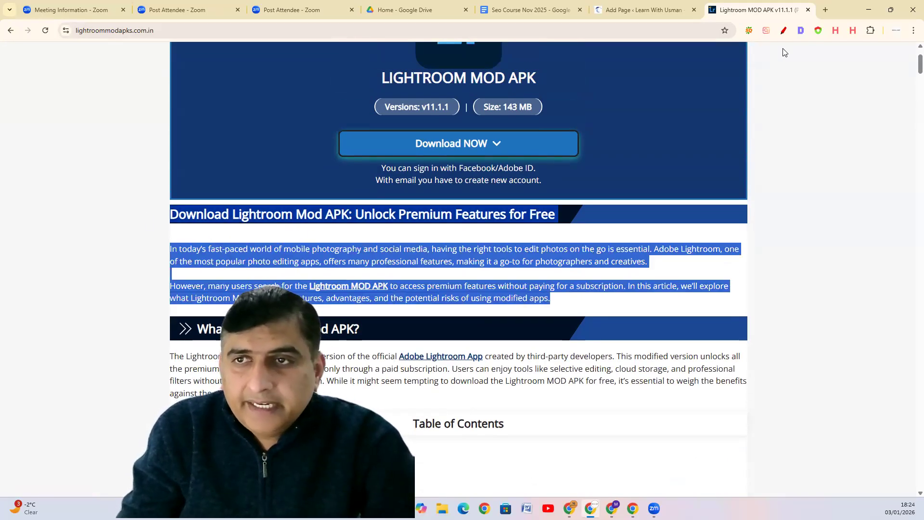
pyautogui.click(799, 58)
pyautogui.click(784, 30)
pyautogui.moveTo(130, 193)
pyautogui.mouseDown()
pyautogui.moveTo(183, 286)
pyautogui.moveTo(525, 291)
pyautogui.moveTo(724, 263)
pyautogui.moveTo(510, 220)
pyautogui.mouseUp()
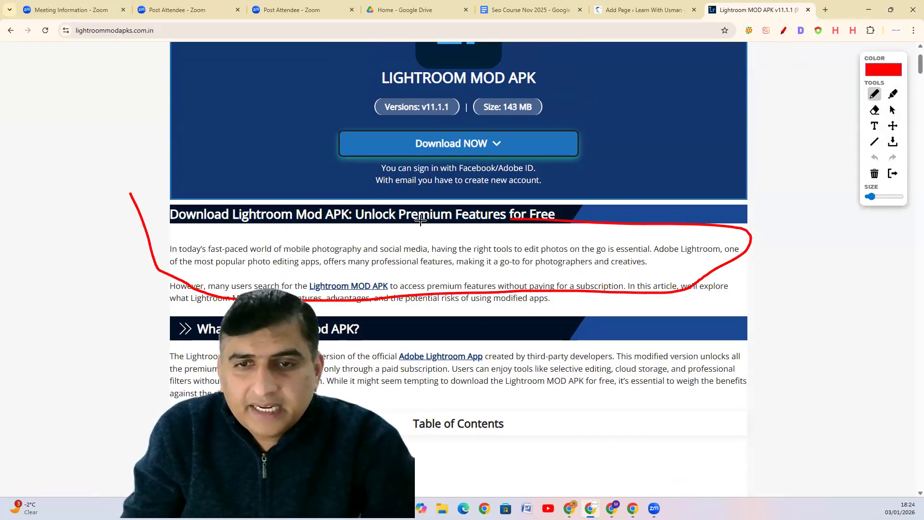
pyautogui.moveTo(421, 220); pyautogui.dragTo(142, 222)
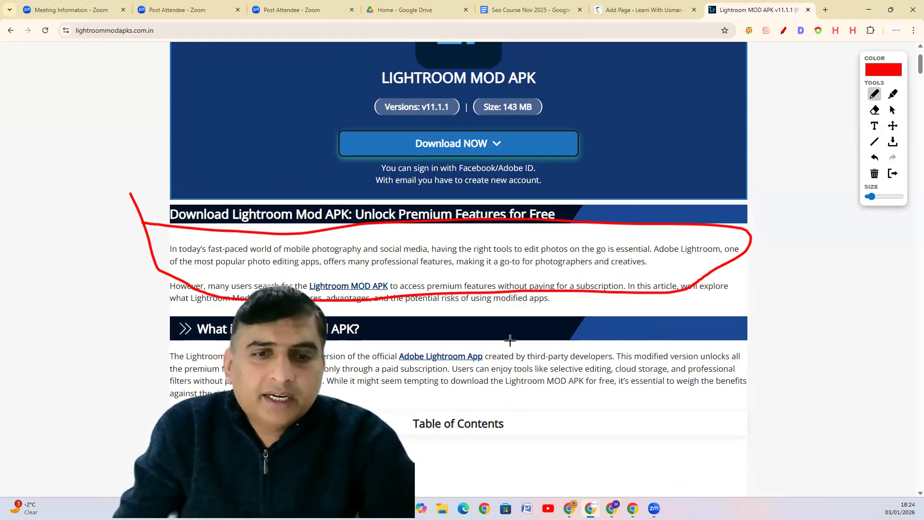
# Examine how the Lightroom page stacks its headings, images and text in full-width single-column sections.
pyautogui.scroll(-10, 334, 332)
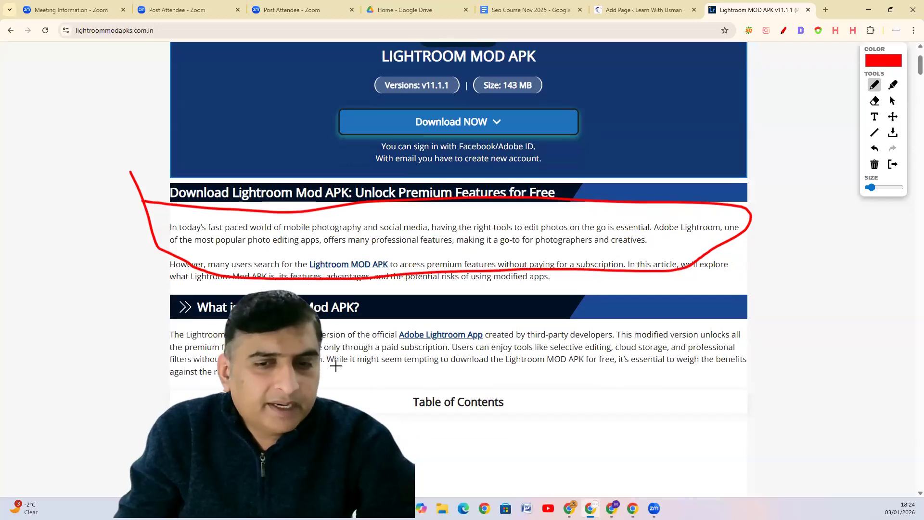
pyautogui.scroll(-7, 335, 366)
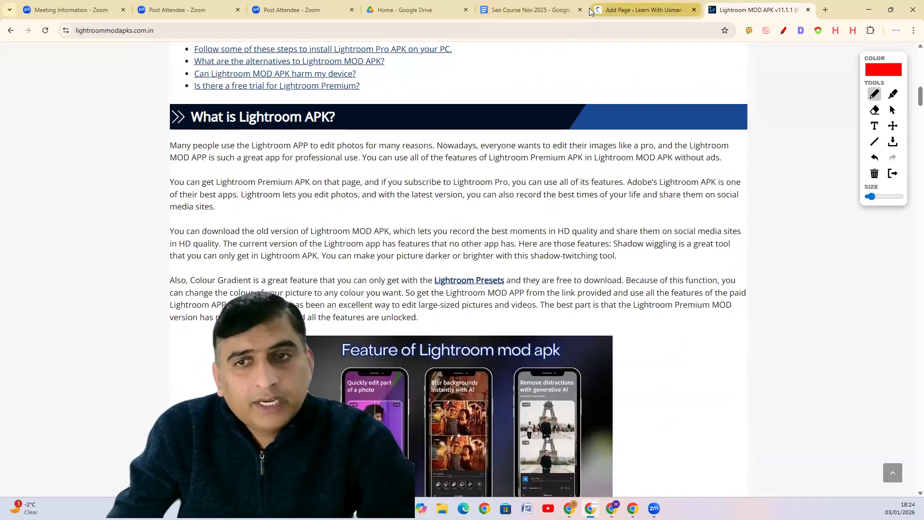
pyautogui.scroll(-15, 354, 324)
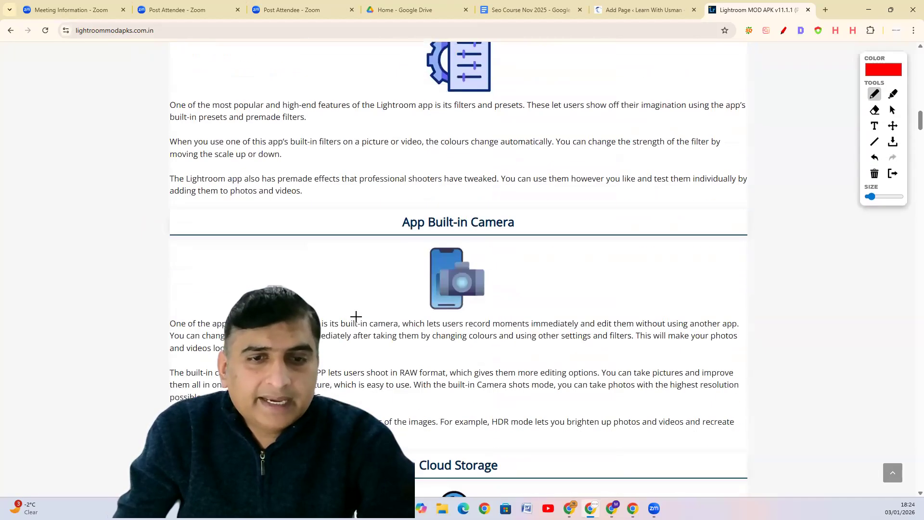
pyautogui.scroll(-5, 356, 316)
pyautogui.scroll(-5, 356, 316)
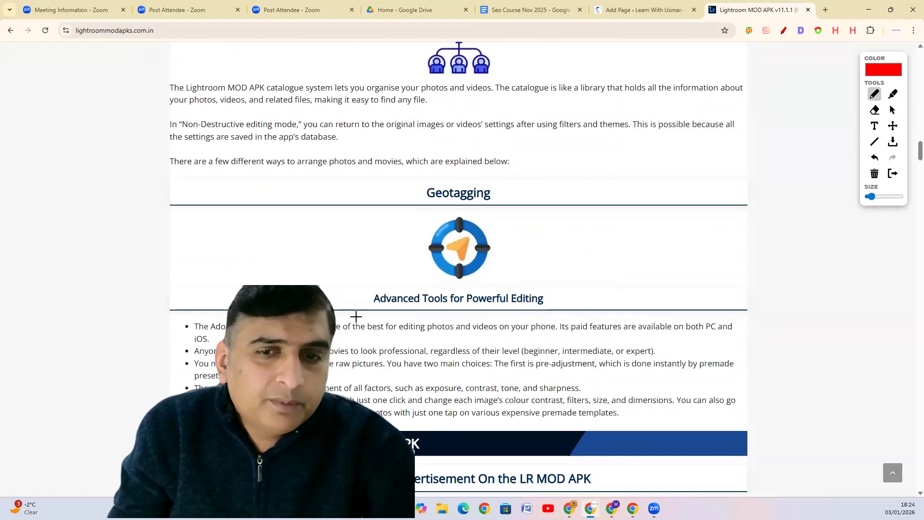
pyautogui.scroll(6, 356, 316)
pyautogui.scroll(18, 356, 316)
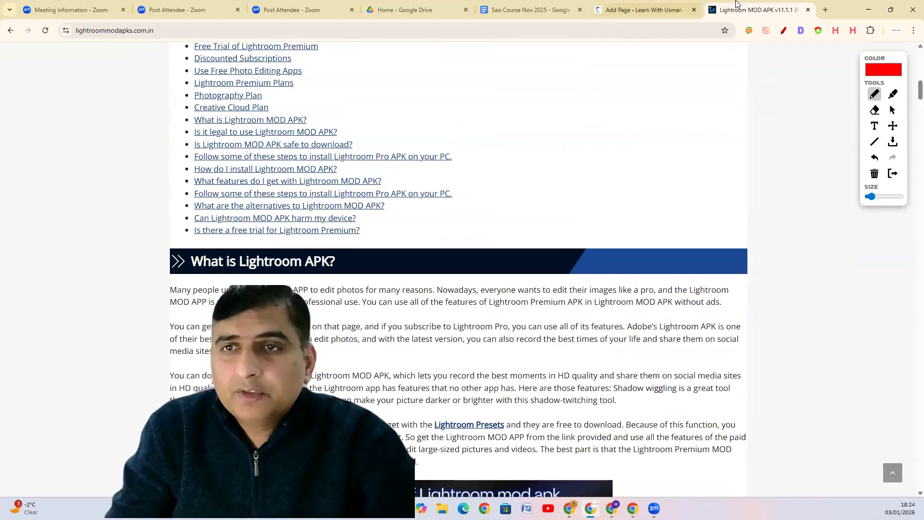
# Switch back to the Kadence Blocks page editor and undo the Row Layout duplication.
pyautogui.click(616, 4)
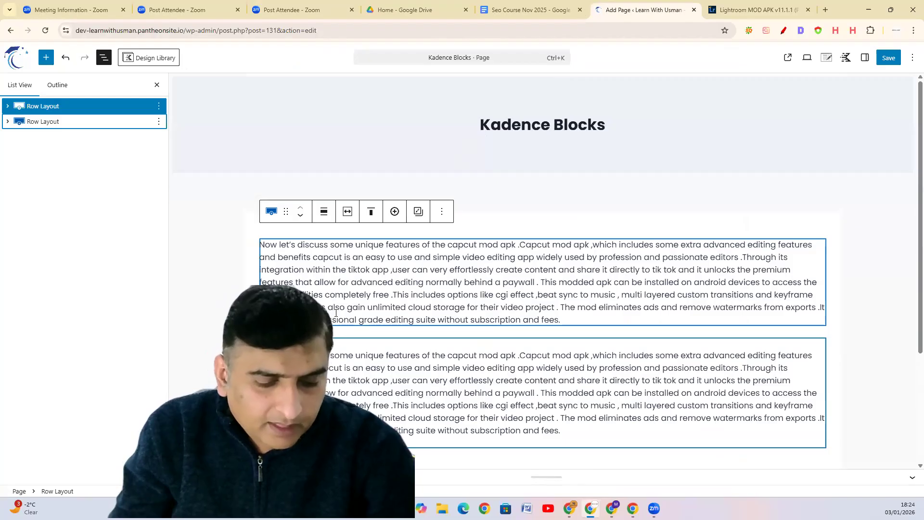
pyautogui.hotkey('ctrl', 'z')
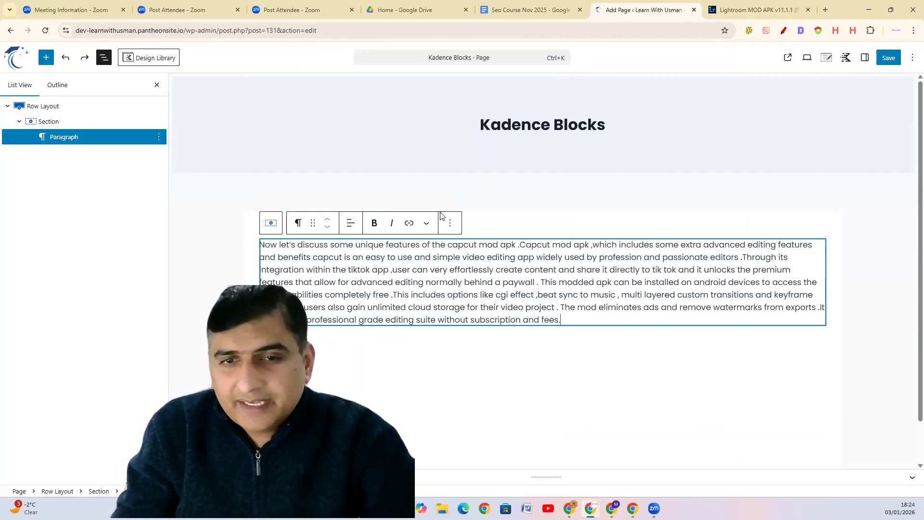
pyautogui.click(450, 222)
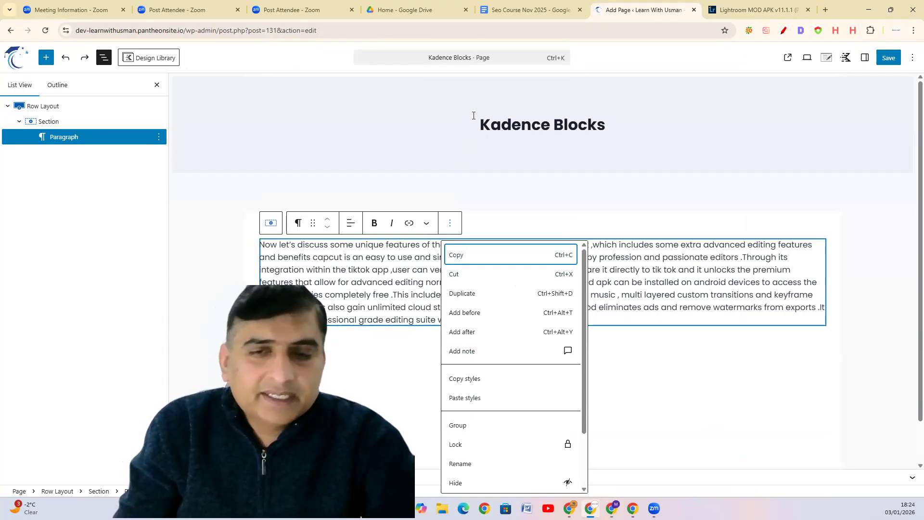
pyautogui.press('Escape')
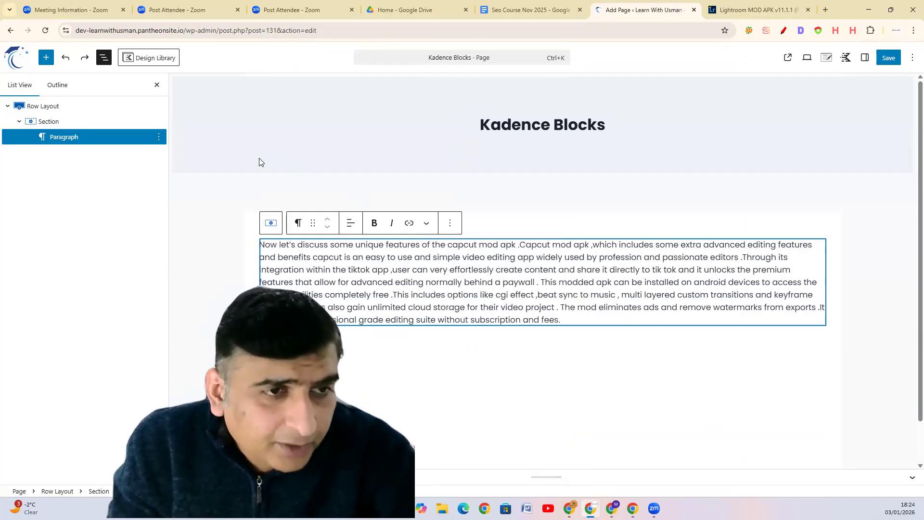
# Collapse and select the Row Layout, show its block settings, and set its custom content max width to 986 px.
pyautogui.click(61, 105)
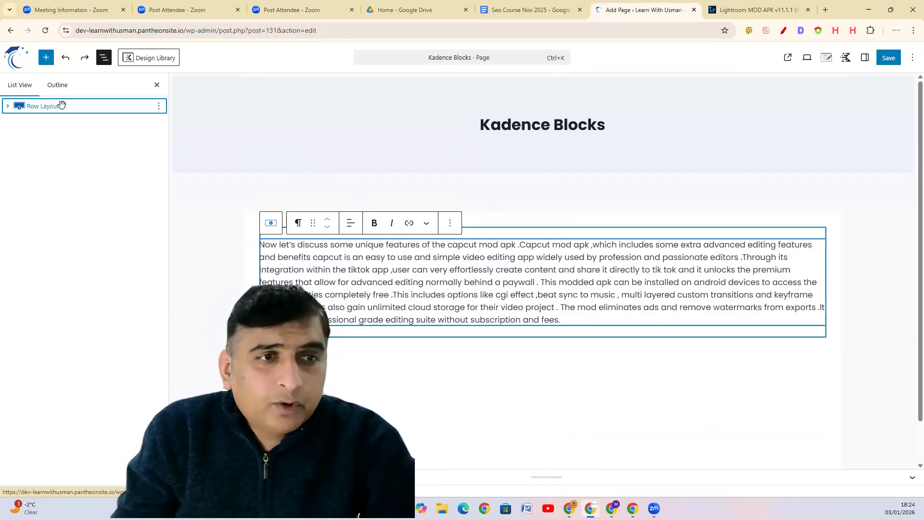
pyautogui.click(65, 106)
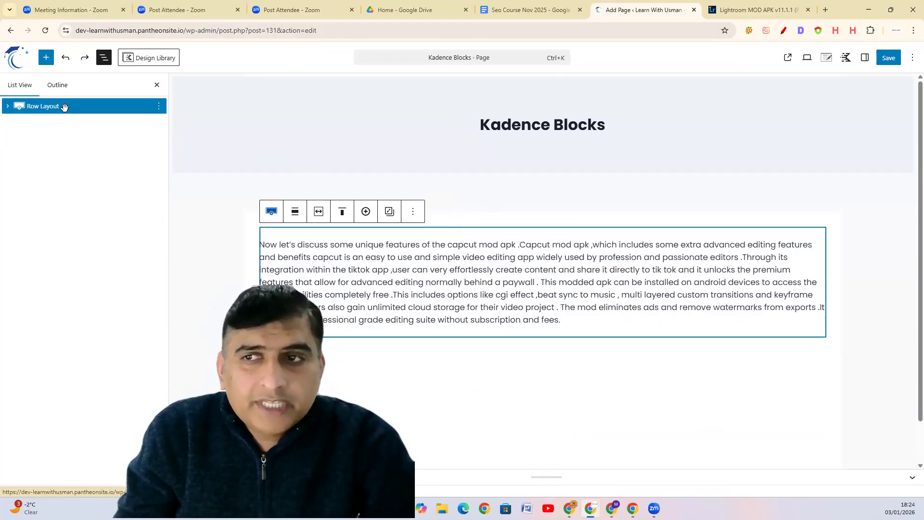
pyautogui.click(864, 58)
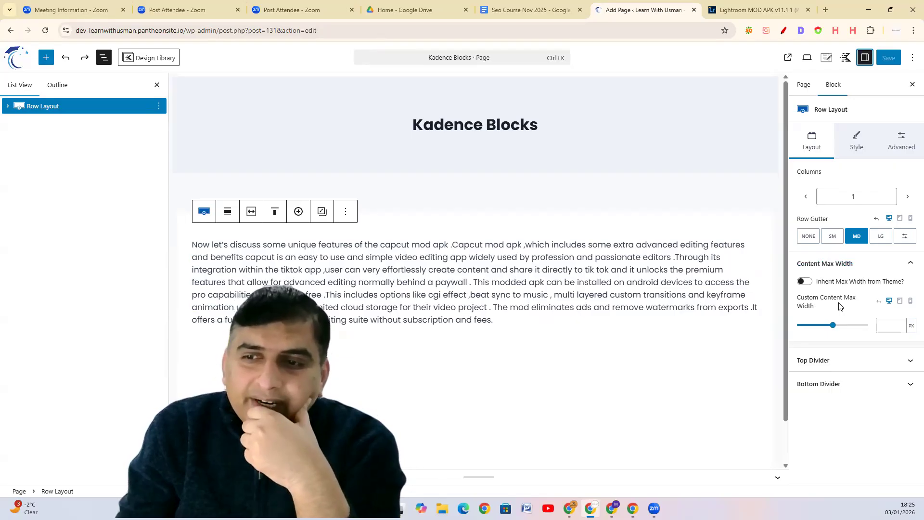
pyautogui.moveTo(833, 329)
pyautogui.mouseDown()
pyautogui.moveTo(807, 333)
pyautogui.moveTo(832, 324)
pyautogui.mouseUp()
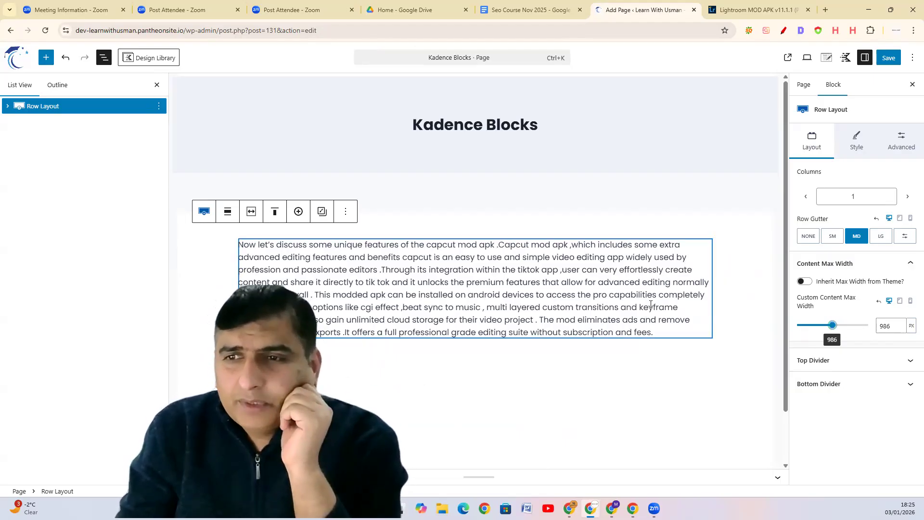
# Change the Row Layout to two columns and add a Paragraph block to the new empty section.
pyautogui.click(907, 196)
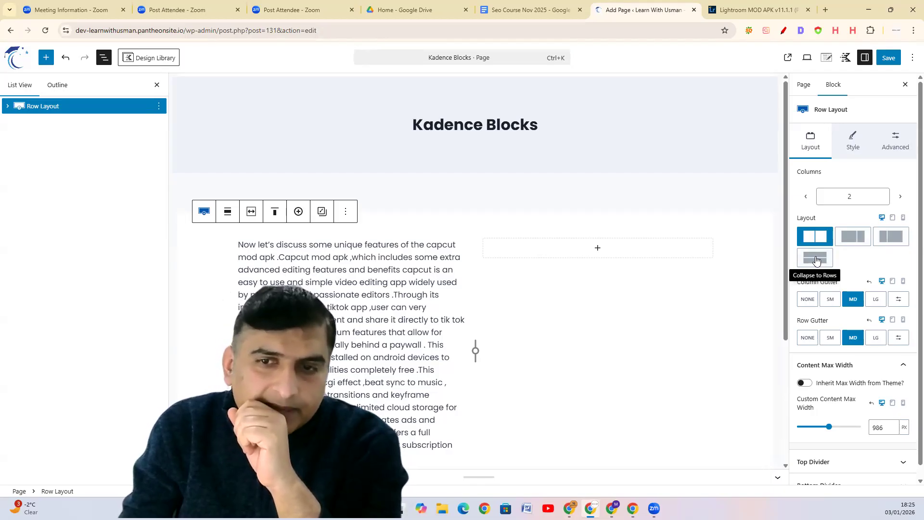
pyautogui.click(597, 248)
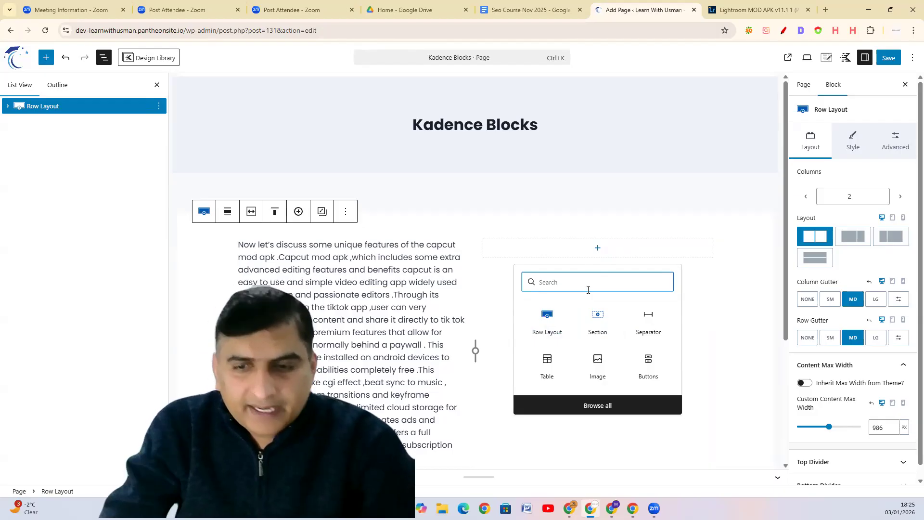
pyautogui.write('P')
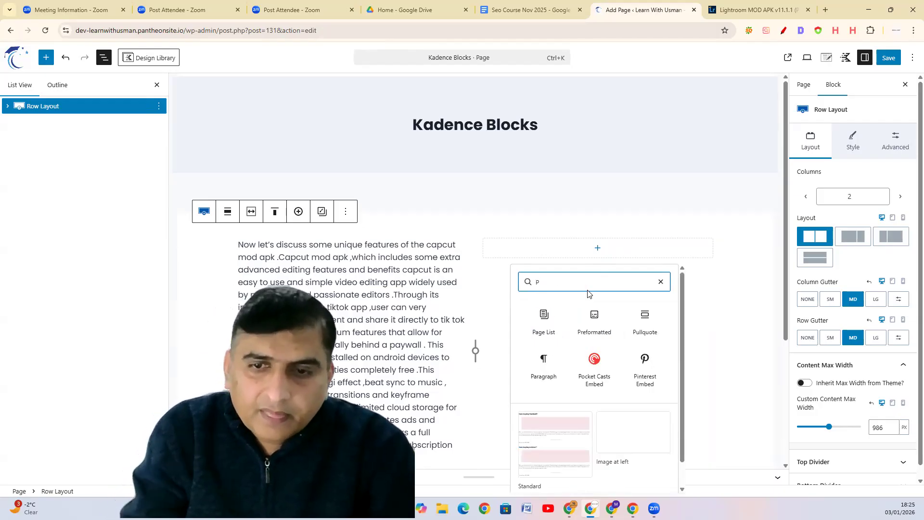
pyautogui.click(543, 368)
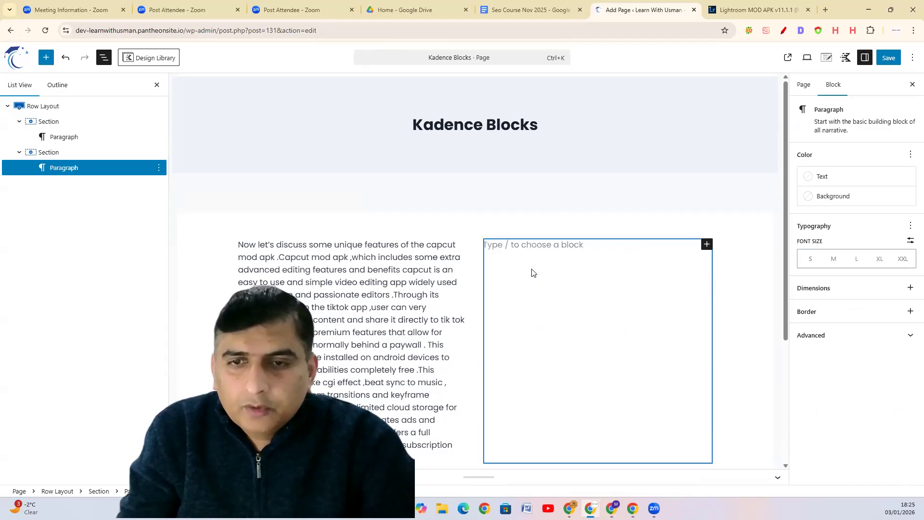
# Paste the copied CapCut text into the second column's paragraph and delete everything from "Through its integration" onward.
pyautogui.click(532, 255)
pyautogui.rightClick(532, 254)
pyautogui.click(506, 250)
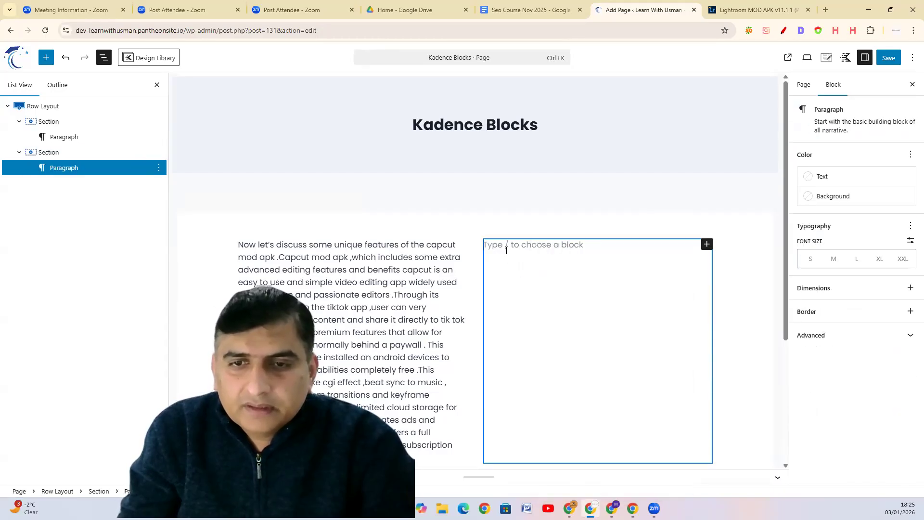
pyautogui.rightClick(506, 254)
pyautogui.click(534, 343)
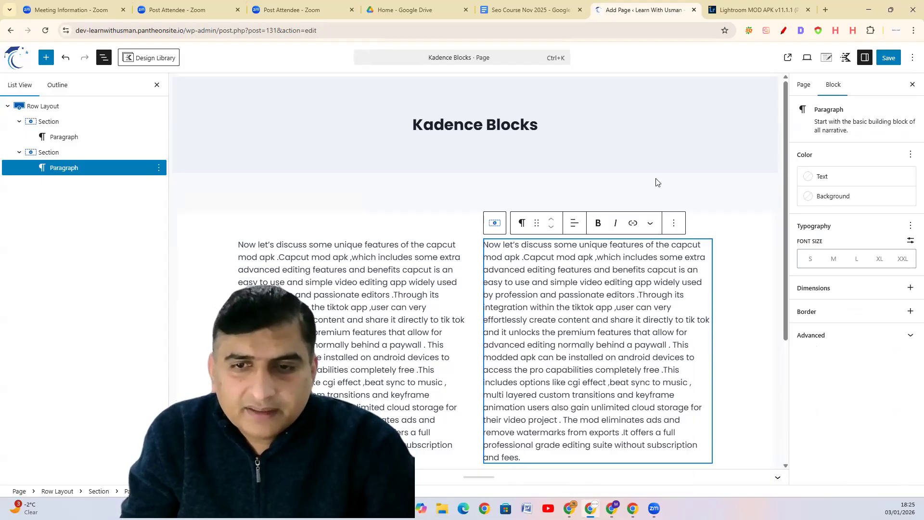
pyautogui.moveTo(522, 459); pyautogui.dragTo(641, 289)
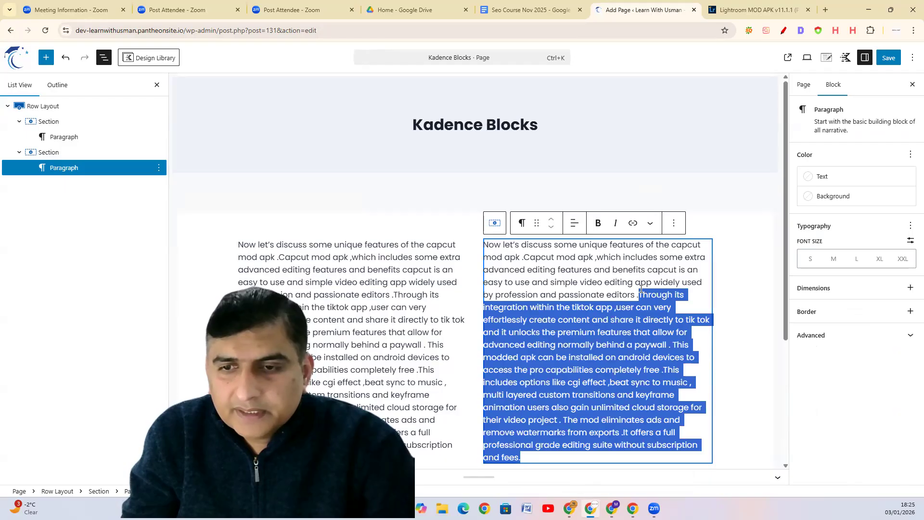
pyautogui.press('BackSpace')
# Select the two-column Row Layout and collapse its nested blocks in the List View.
pyautogui.click(474, 337)
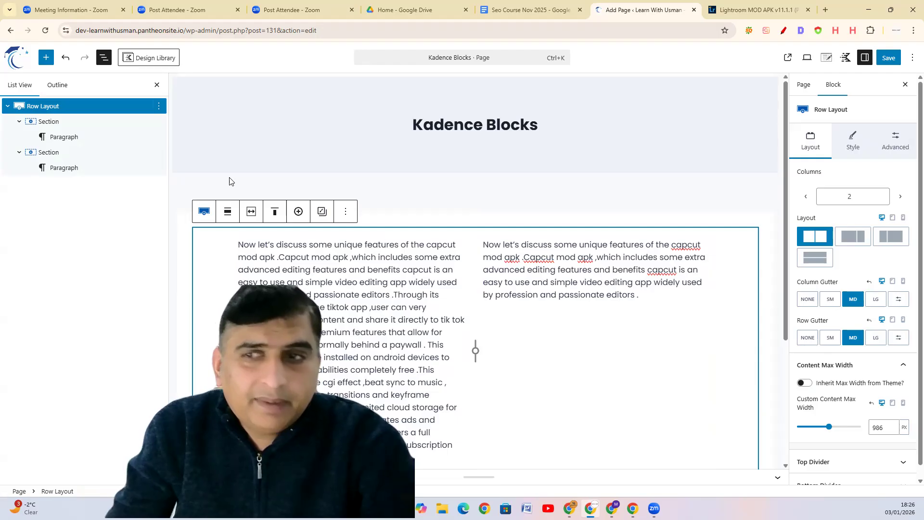
pyautogui.click(7, 106)
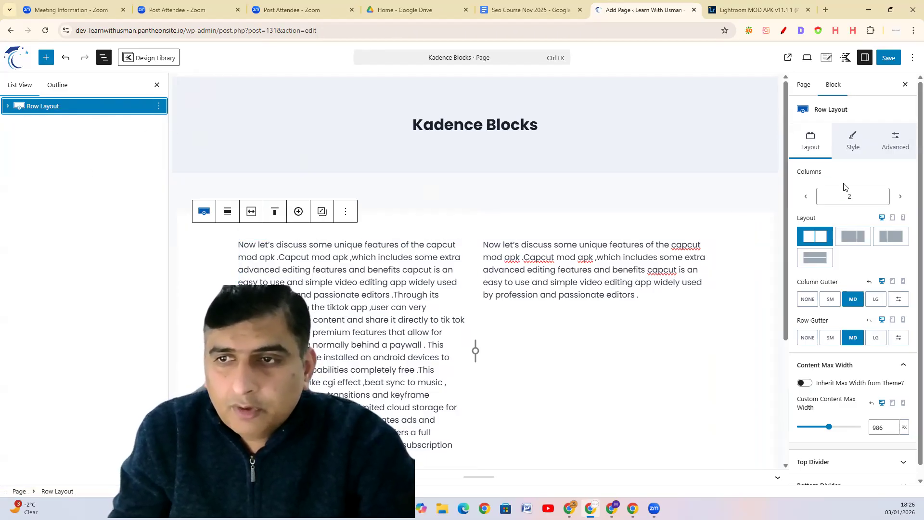
# Try the large, small and no column gutter options on the Row Layout and set the column gutter back to medium.
pyautogui.scroll(-1, 829, 165)
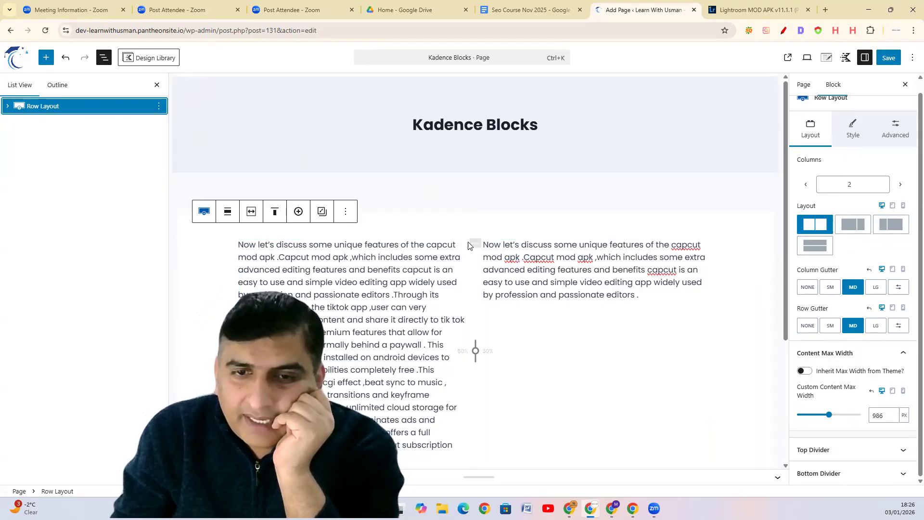
pyautogui.click(876, 288)
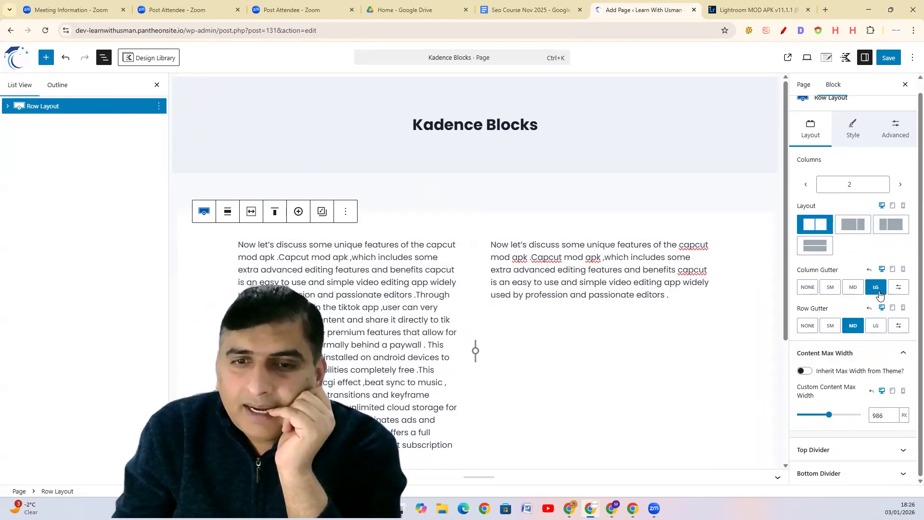
pyautogui.click(827, 290)
pyautogui.click(802, 292)
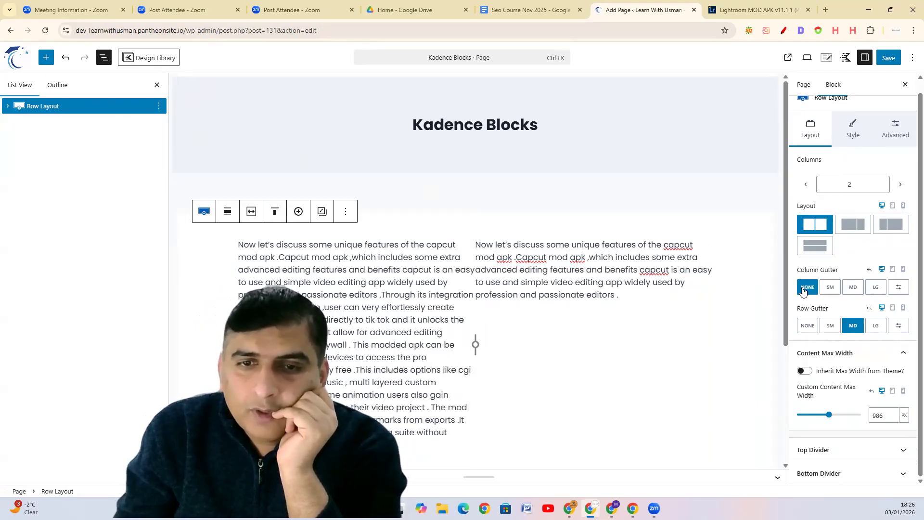
pyautogui.click(829, 289)
pyautogui.click(854, 288)
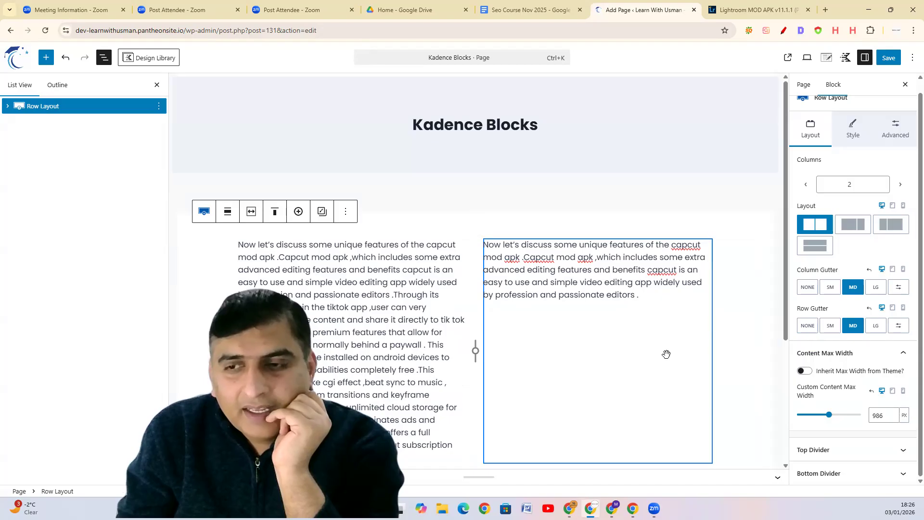
# Look over the two-column content and the Row Layout's style settings, and return to its layout settings.
pyautogui.scroll(-3, 626, 404)
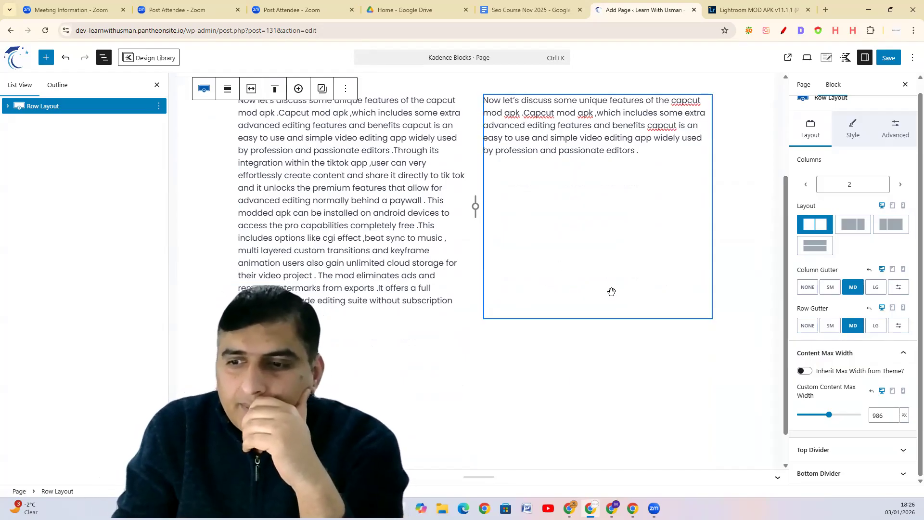
pyautogui.scroll(1, 818, 240)
pyautogui.click(852, 145)
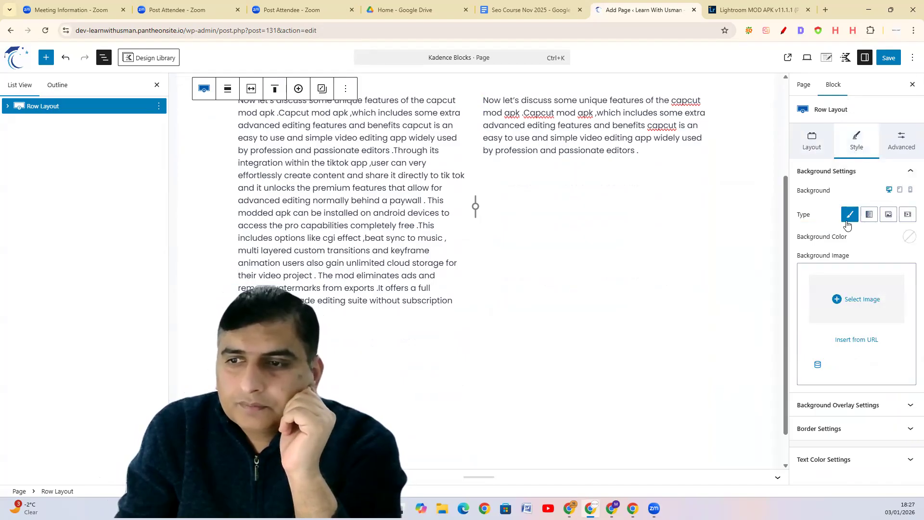
pyautogui.click(818, 144)
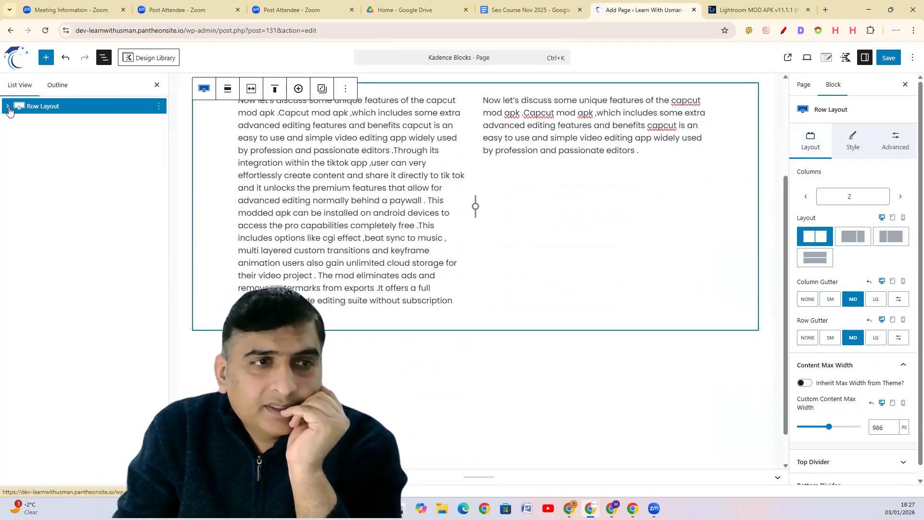
# Expand the Row Layout in the List View and set its first section's background colour to the yellow-orange palette colour.
pyautogui.click(8, 107)
pyautogui.click(19, 121)
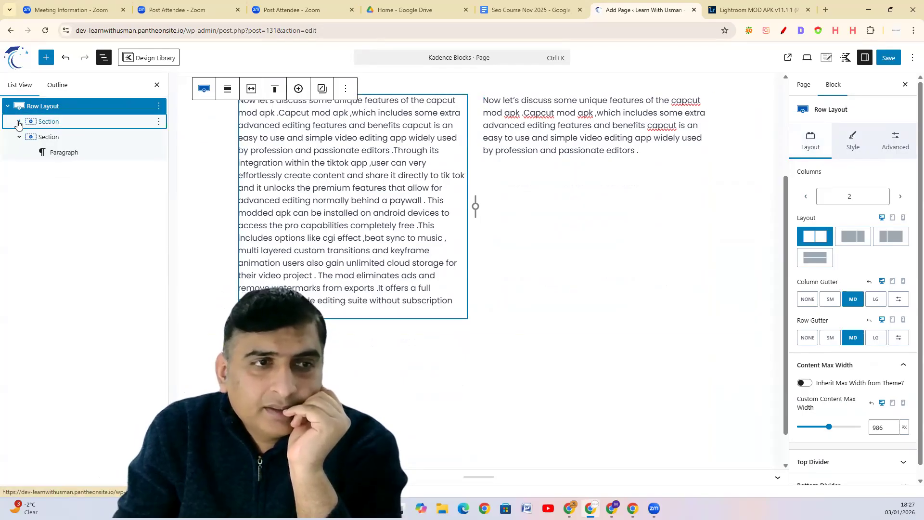
pyautogui.click(140, 123)
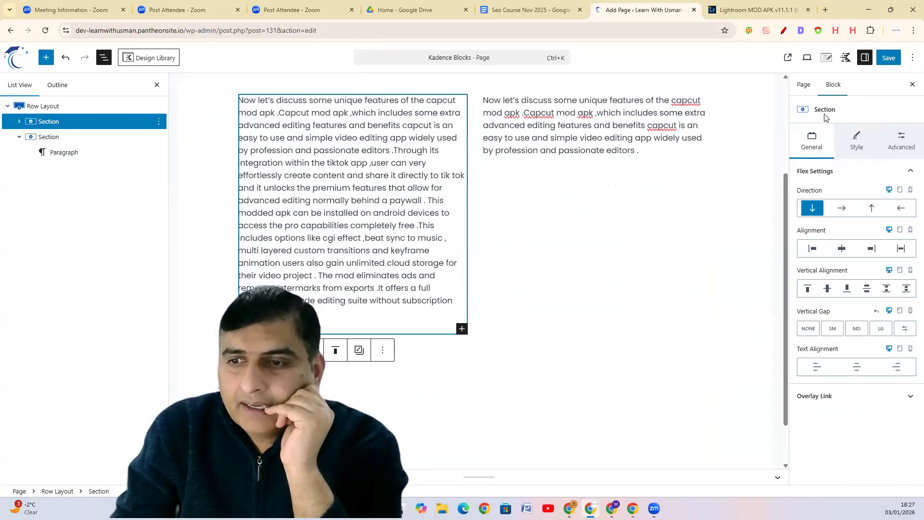
pyautogui.click(852, 144)
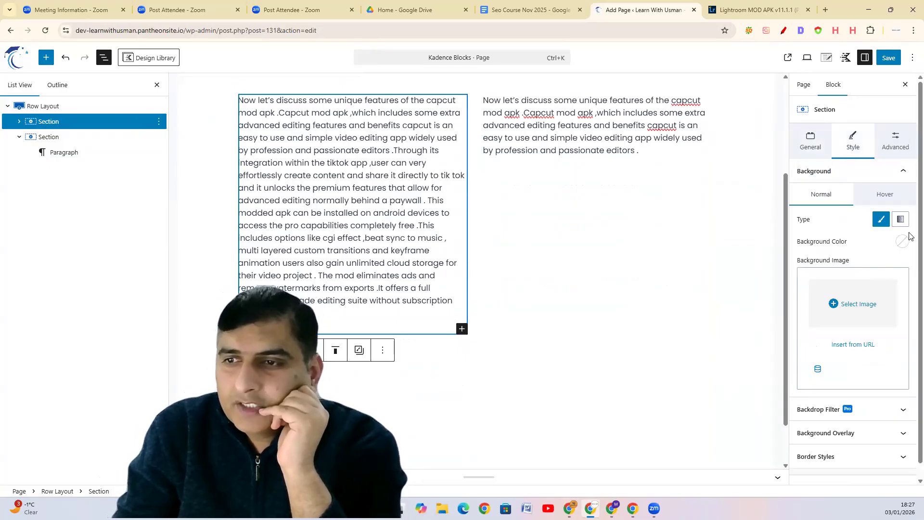
pyautogui.click(901, 242)
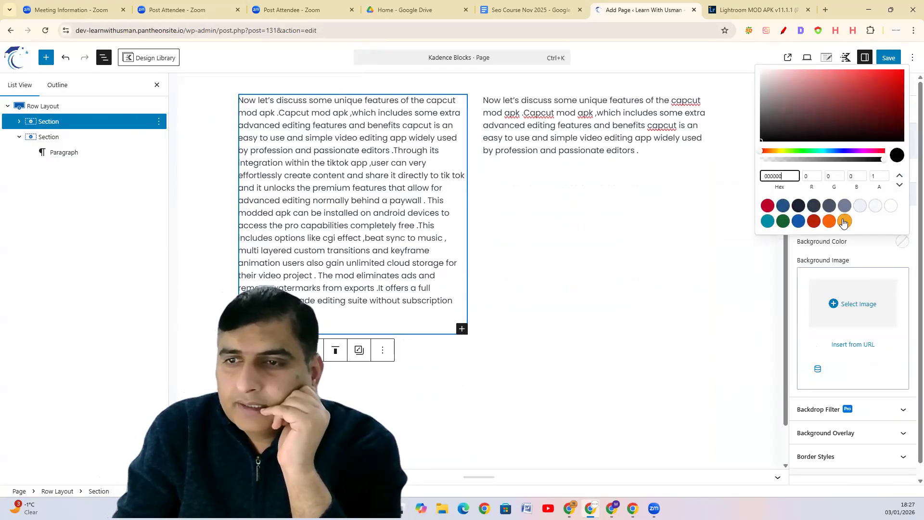
pyautogui.click(843, 221)
pyautogui.click(768, 270)
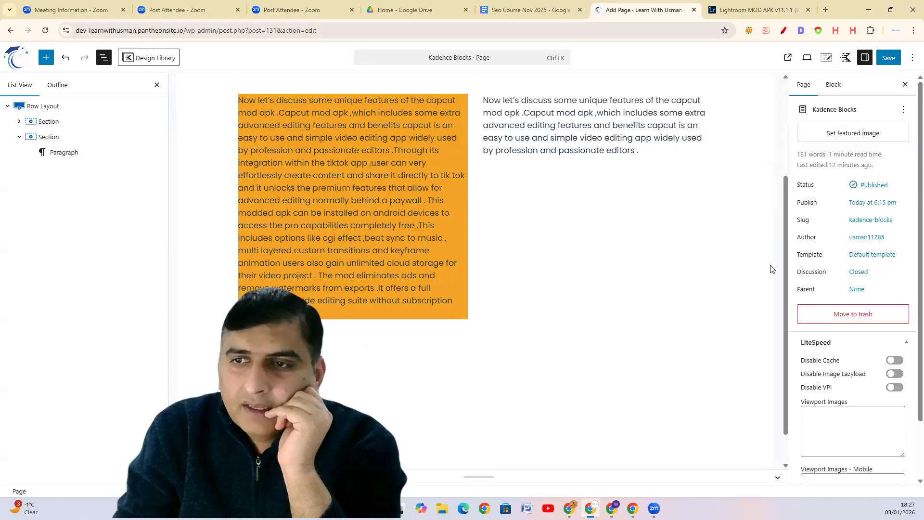
# Select the second section and set its background colour to the grey palette colour 718096.
pyautogui.click(833, 86)
pyautogui.click(911, 85)
pyautogui.click(579, 102)
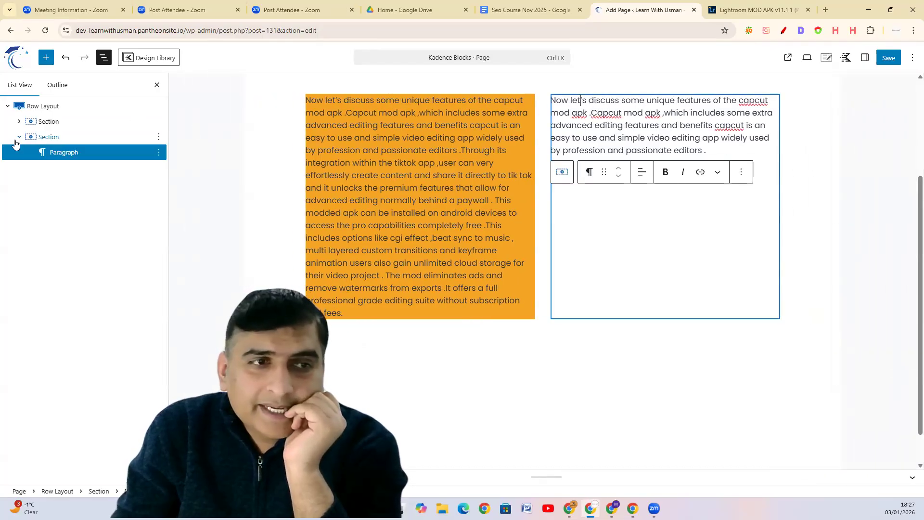
pyautogui.click(68, 137)
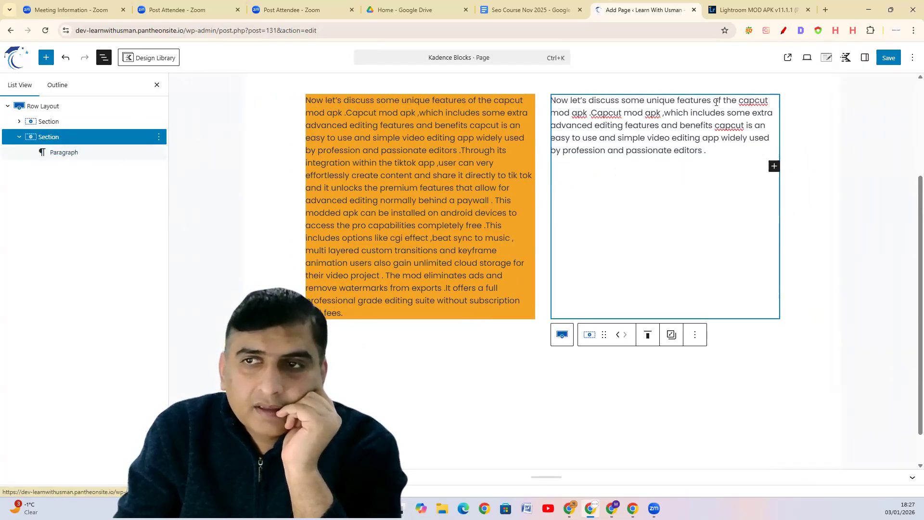
pyautogui.click(865, 58)
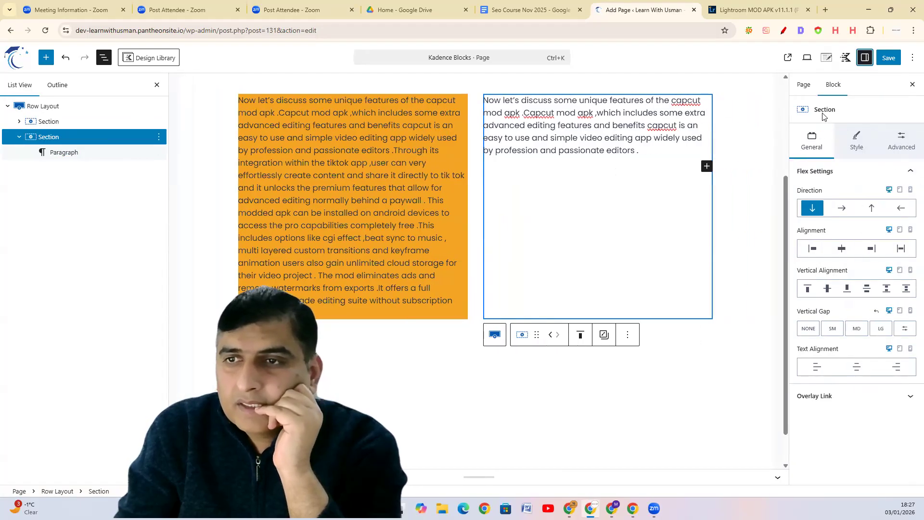
pyautogui.click(854, 141)
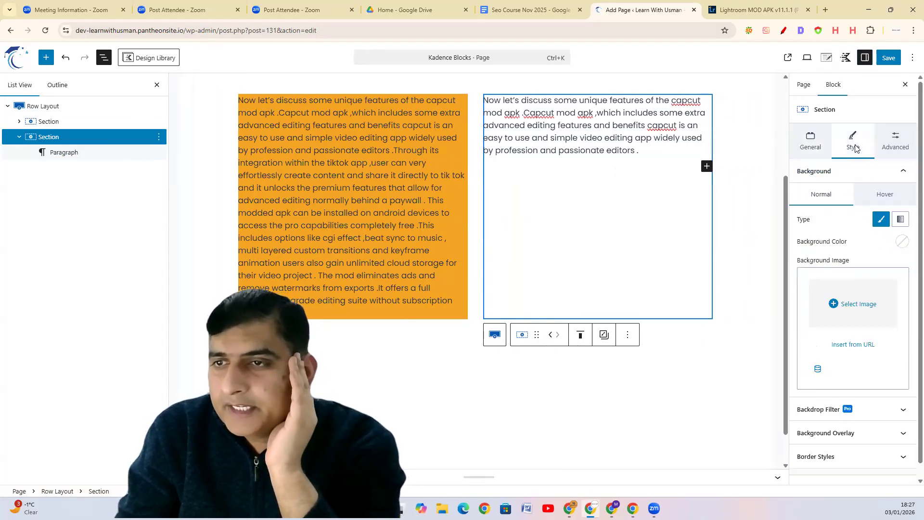
pyautogui.click(903, 242)
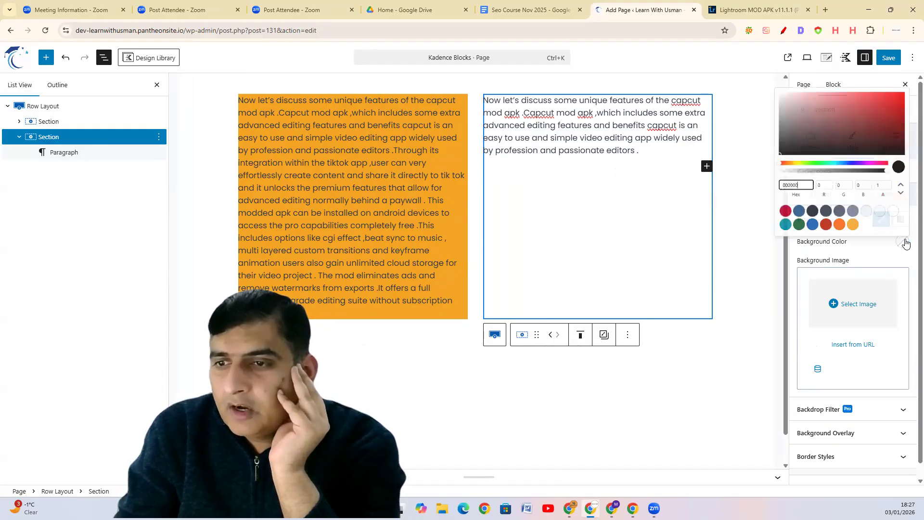
pyautogui.click(845, 207)
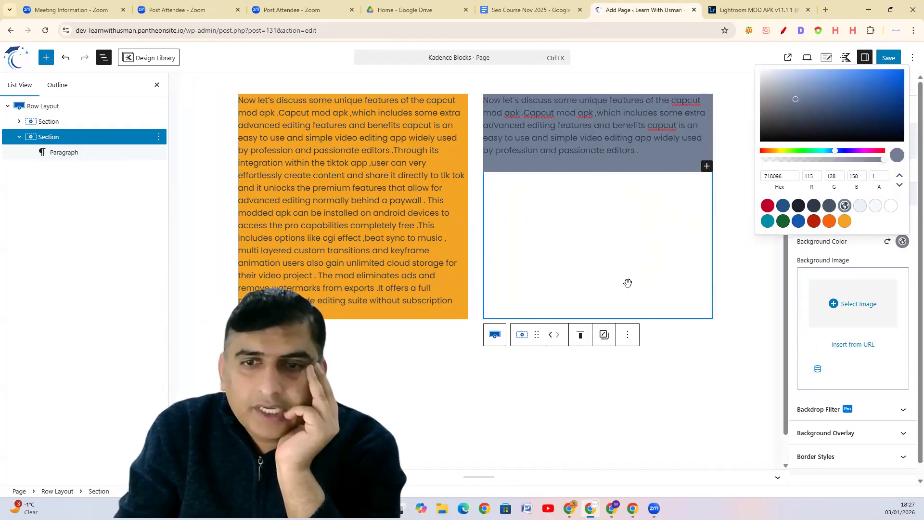
# Select the whole Row Layout and examine its gutter, content max width and Top Divider settings.
pyautogui.click(730, 248)
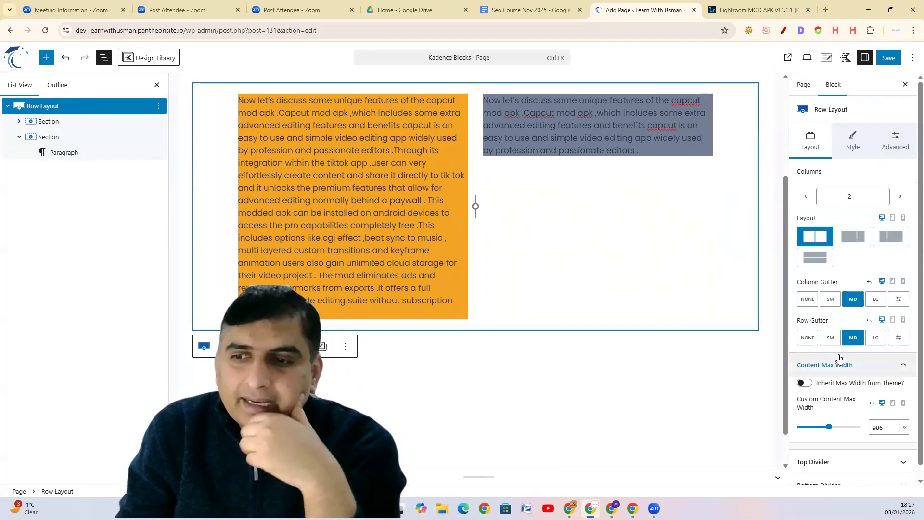
pyautogui.scroll(-1, 840, 359)
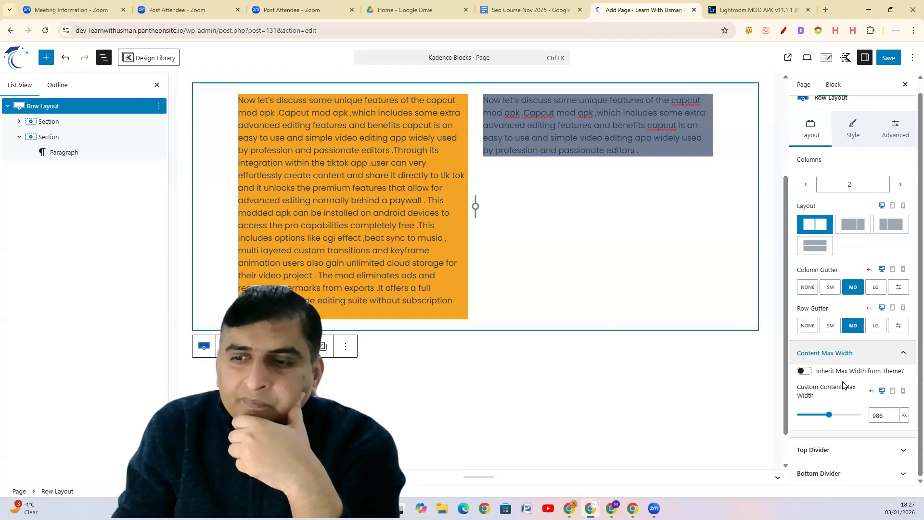
pyautogui.click(901, 449)
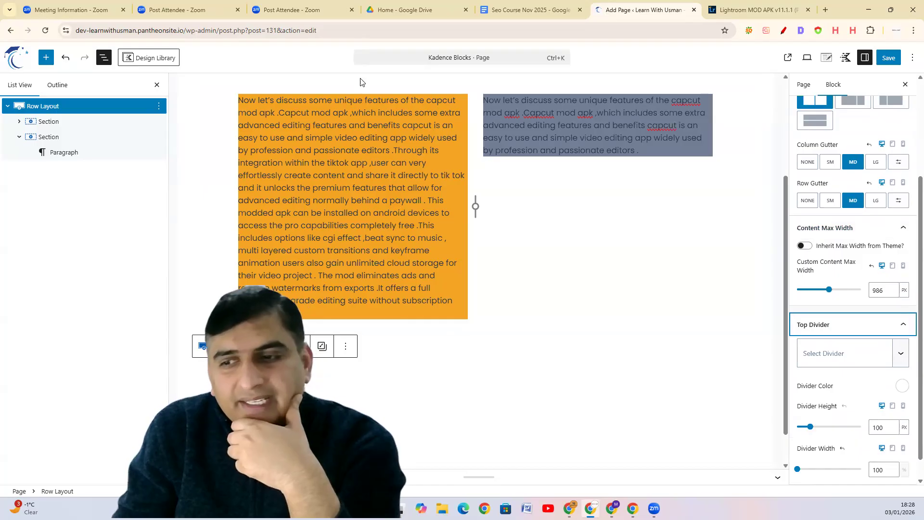
pyautogui.click(904, 325)
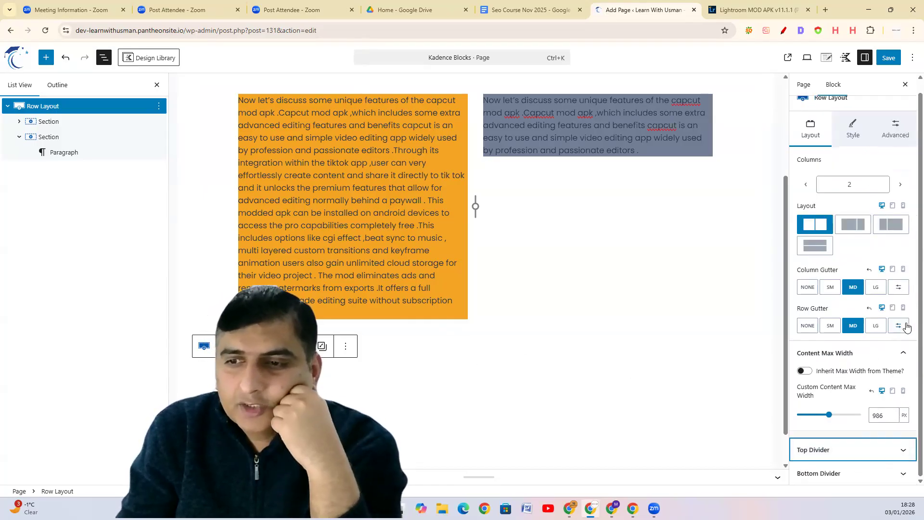
# Give the Row Layout a green background colour and set an orange logo image from the Media Library as its background image.
pyautogui.click(859, 138)
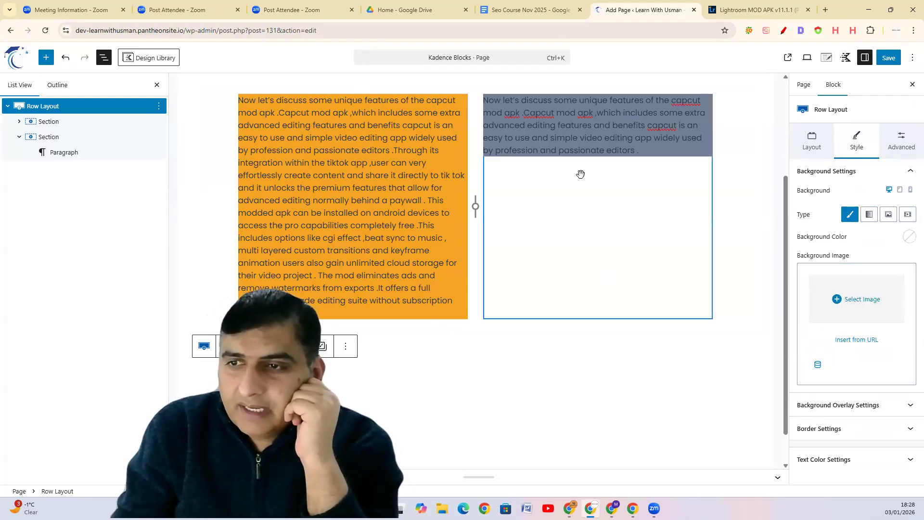
pyautogui.click(909, 236)
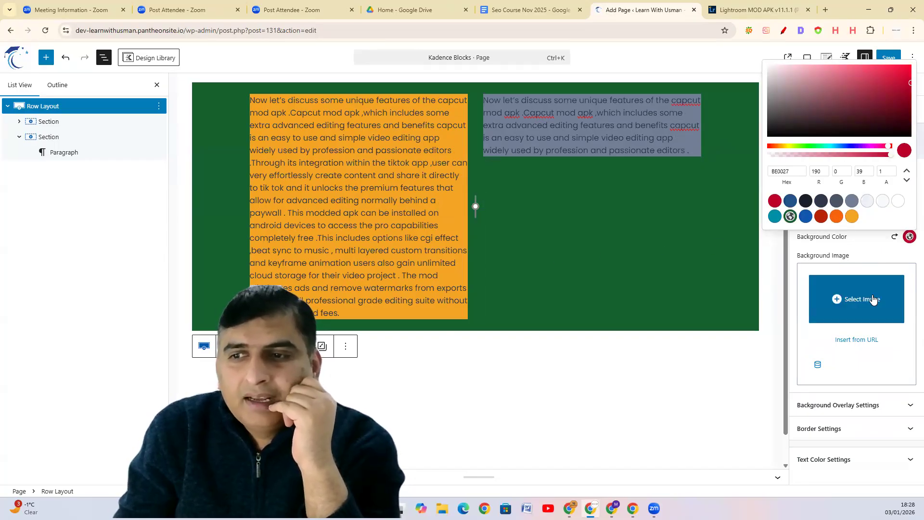
pyautogui.click(846, 300)
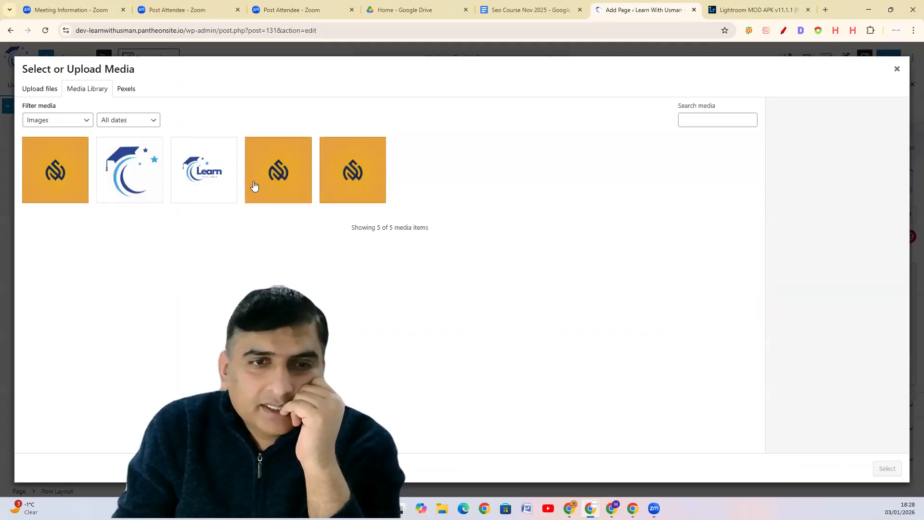
pyautogui.click(267, 188)
pyautogui.click(887, 468)
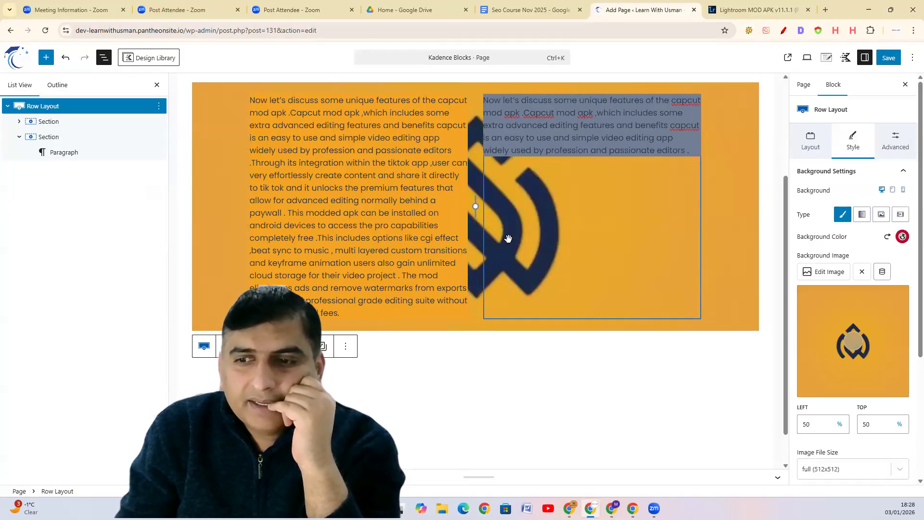
# Switch the Row Layout background to a linear gradient running from blue 1159AF to orange F7630C.
pyautogui.click(862, 215)
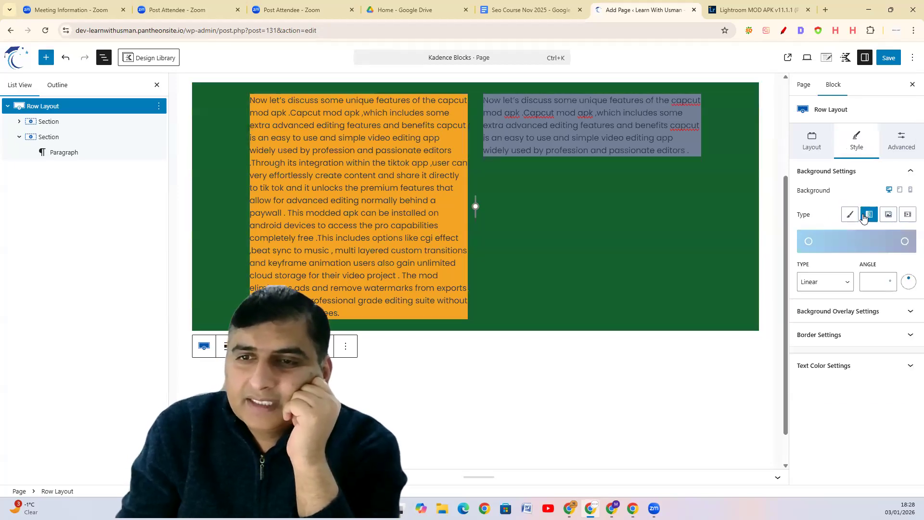
pyautogui.click(905, 243)
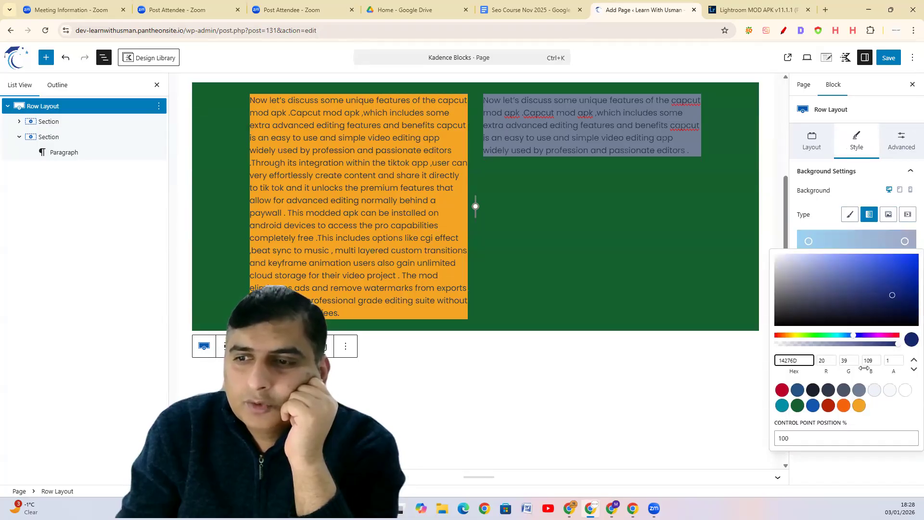
pyautogui.click(843, 405)
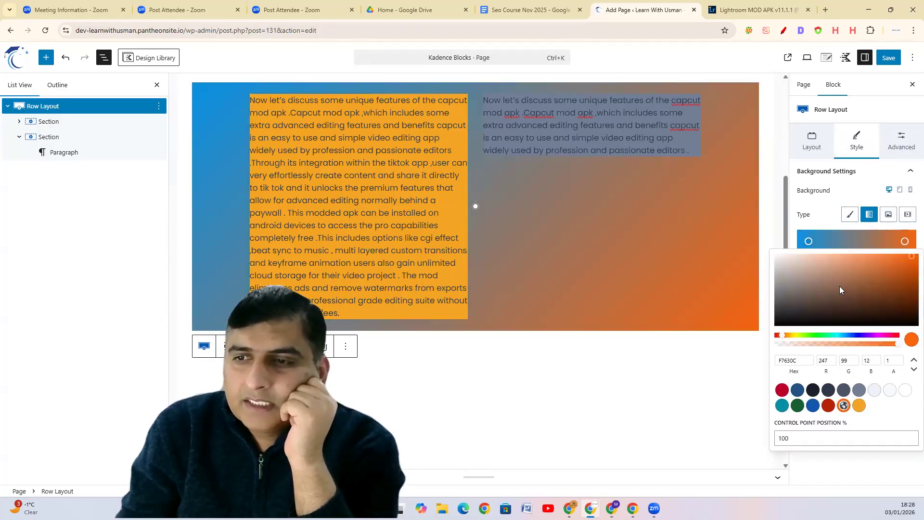
pyautogui.click(808, 241)
pyautogui.click(775, 406)
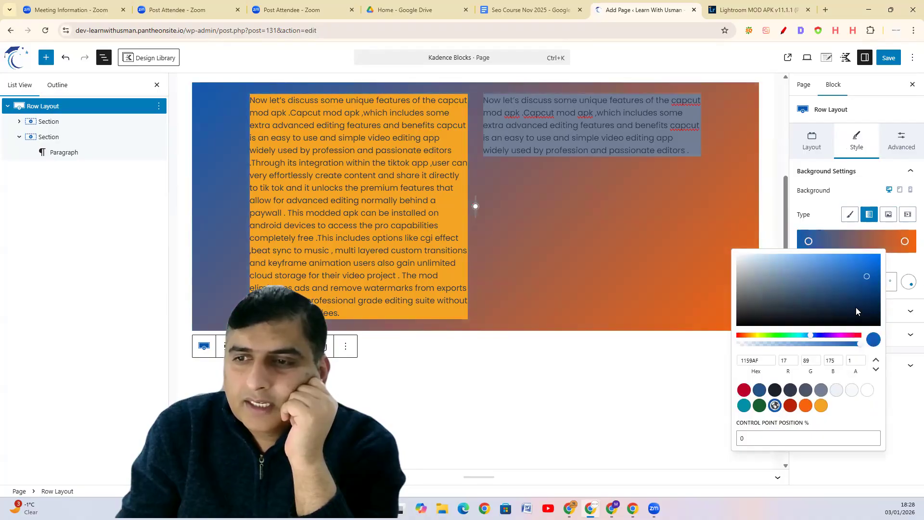
pyautogui.click(811, 212)
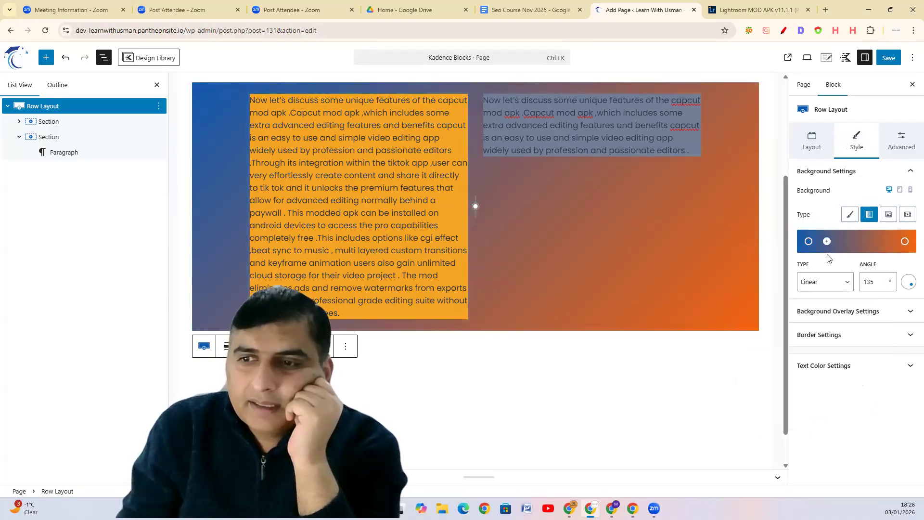
# Switch the Row Layout background to a local MP4 video and open the file chooser for uploading one.
pyautogui.click(889, 215)
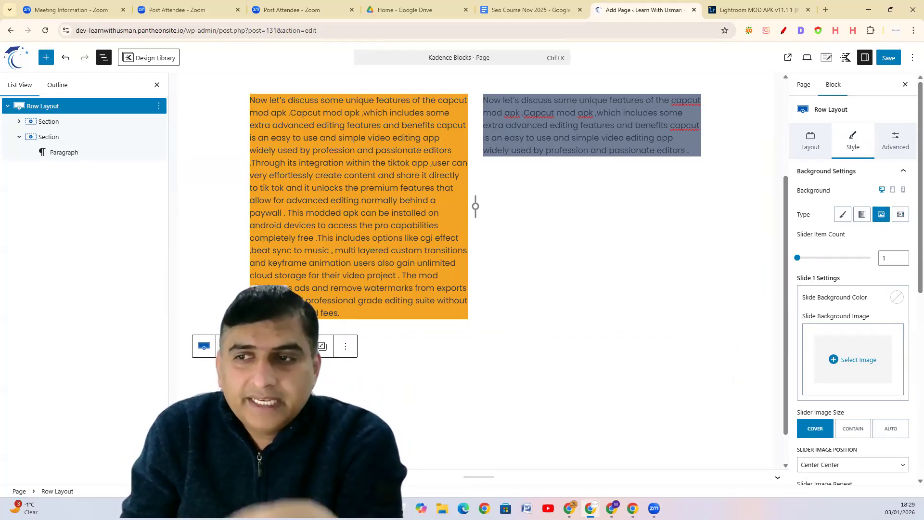
pyautogui.click(899, 215)
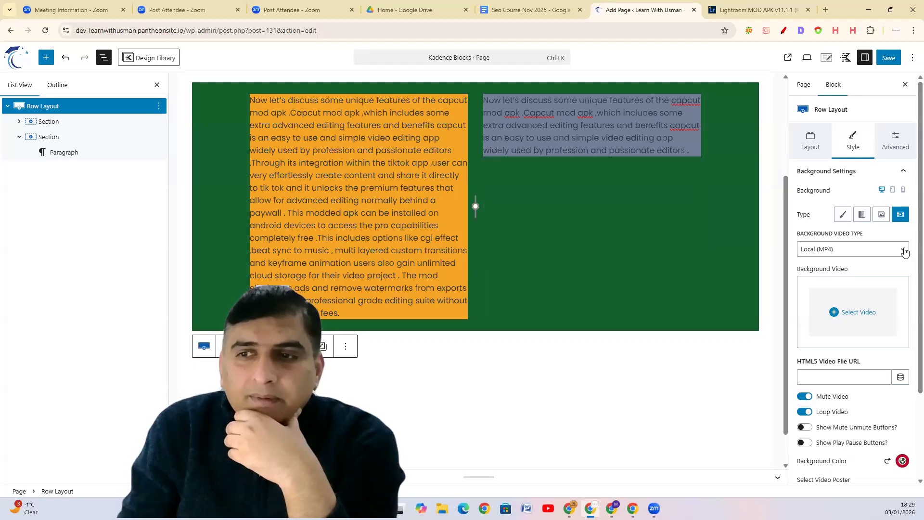
pyautogui.click(848, 312)
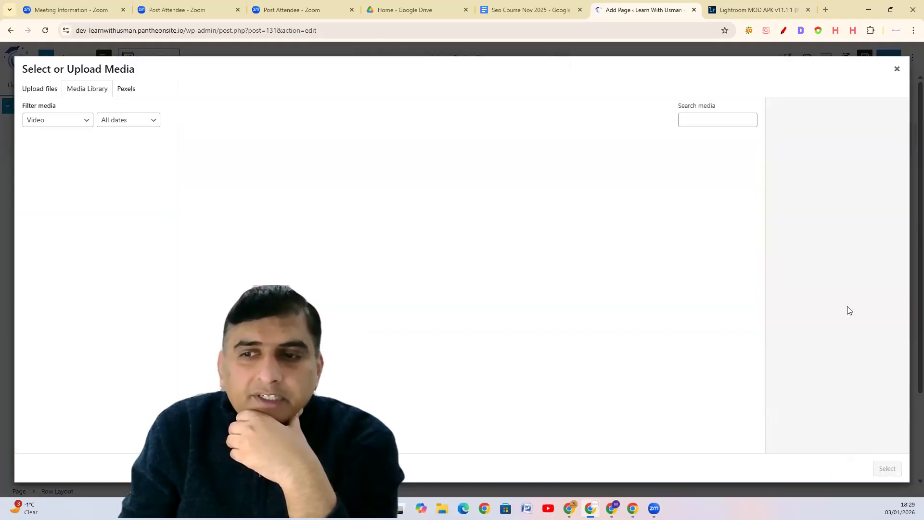
pyautogui.click(385, 275)
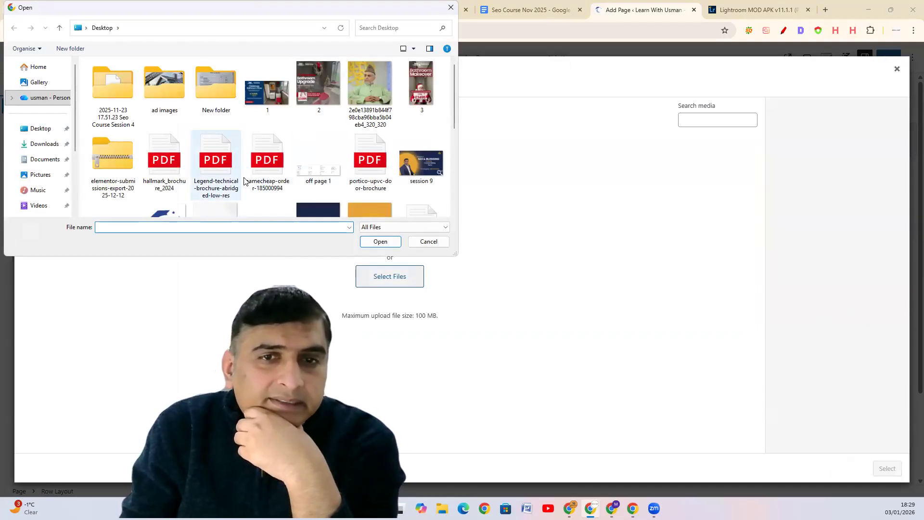
# Try to upload video3769336401.mp4 from the Zoom folder in Documents as the background video, then close the media window.
pyautogui.scroll(-3, 285, 171)
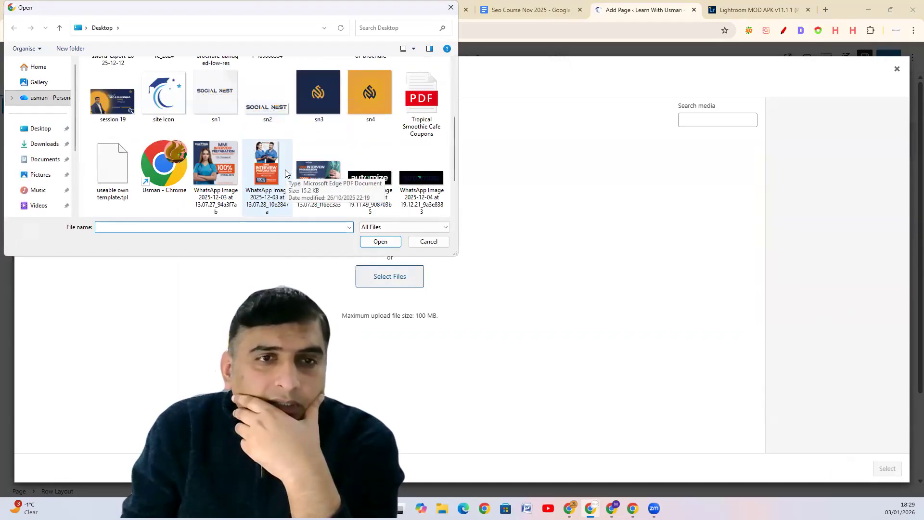
pyautogui.scroll(-1, 285, 170)
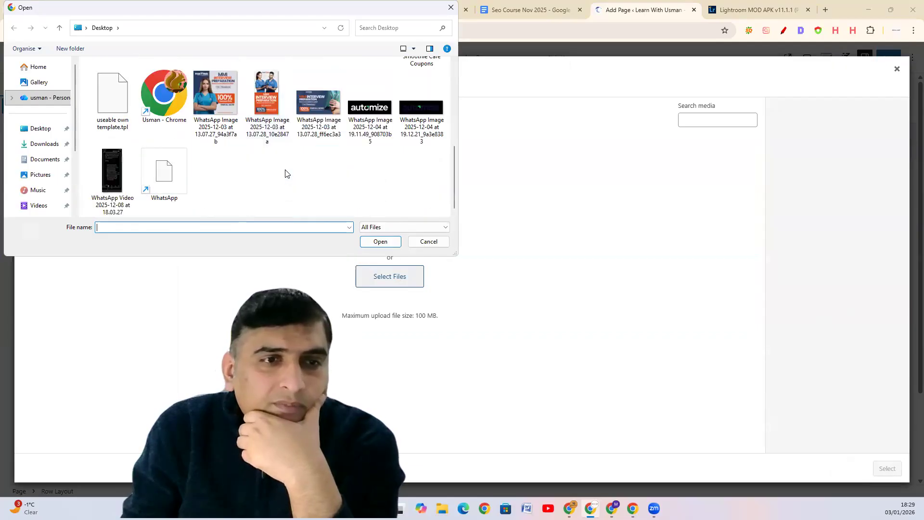
pyautogui.click(52, 159)
pyautogui.doubleClick(101, 77)
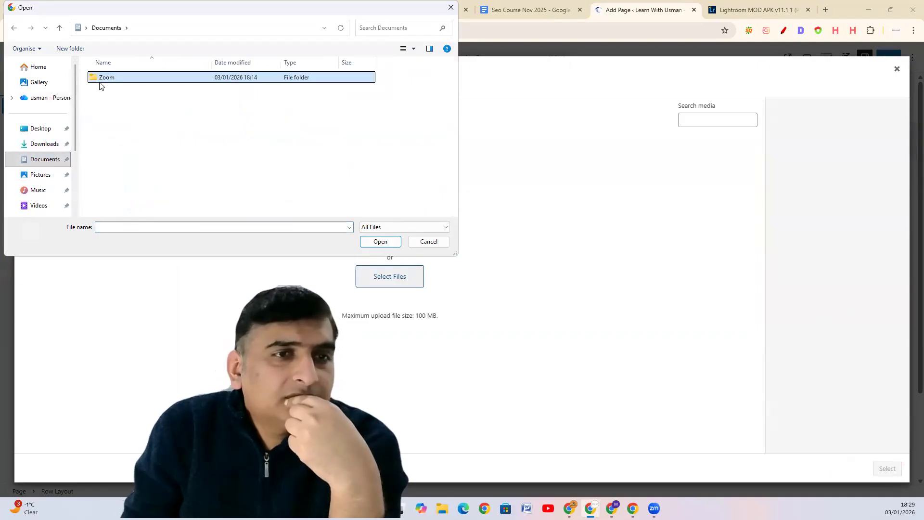
pyautogui.doubleClick(142, 156)
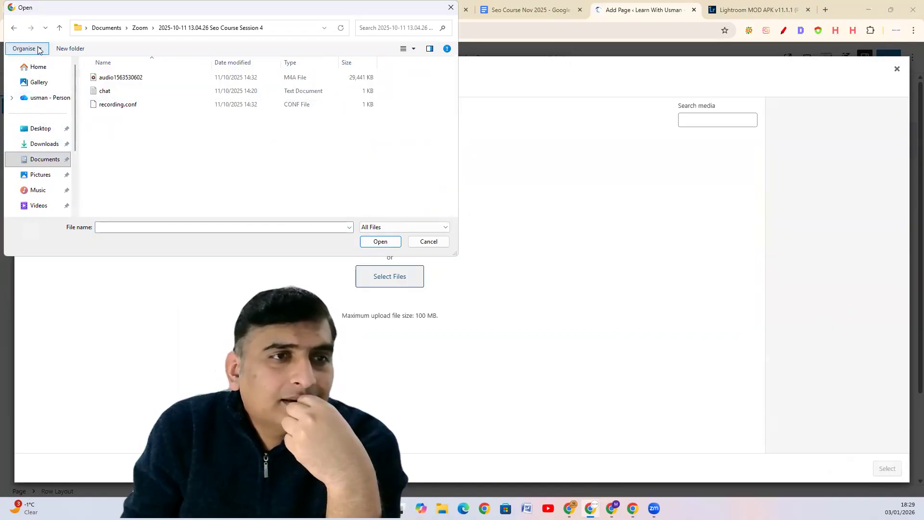
pyautogui.click(60, 27)
pyautogui.scroll(-2, 142, 173)
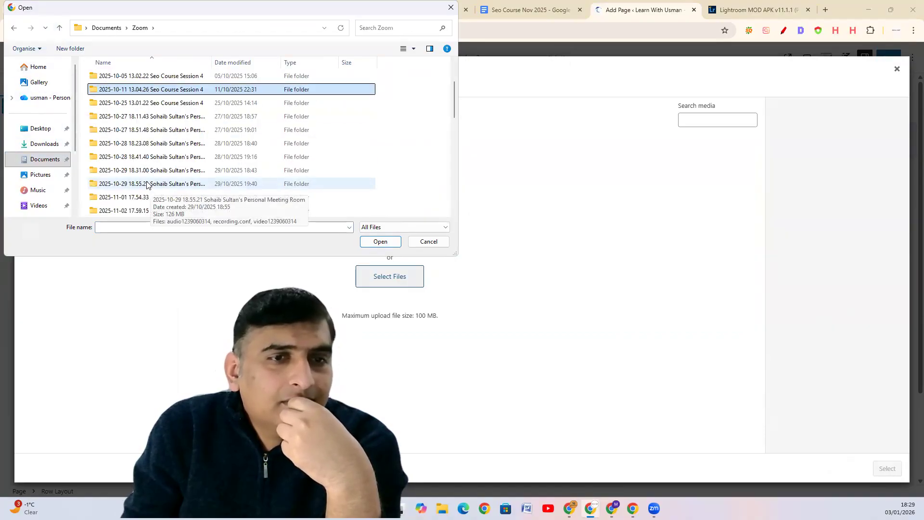
pyautogui.scroll(-3, 145, 180)
pyautogui.doubleClick(145, 171)
pyautogui.doubleClick(134, 174)
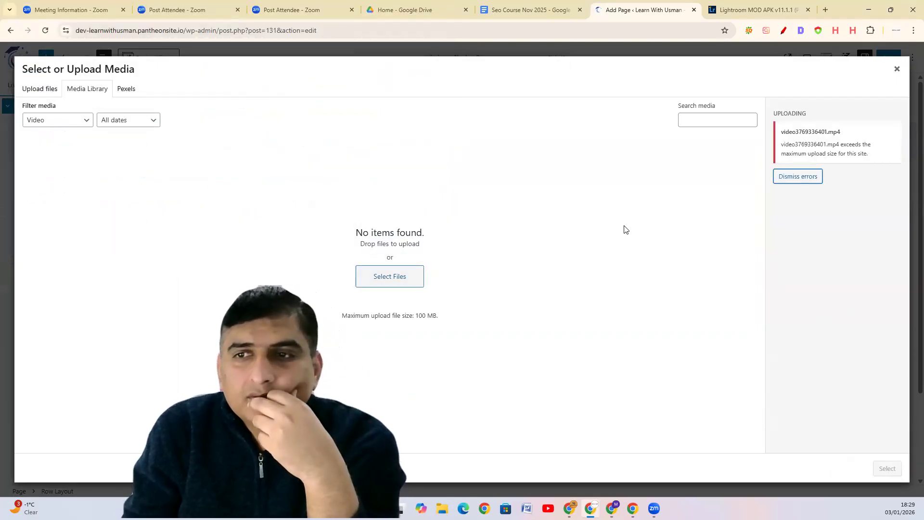
pyautogui.click(896, 70)
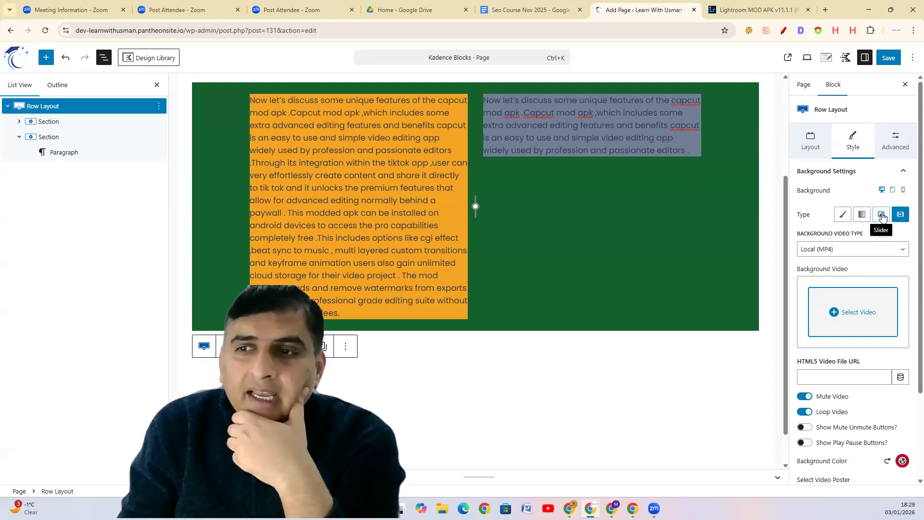
# Switch the Row Layout background to a slider and set the slider item count to 5.
pyautogui.click(882, 217)
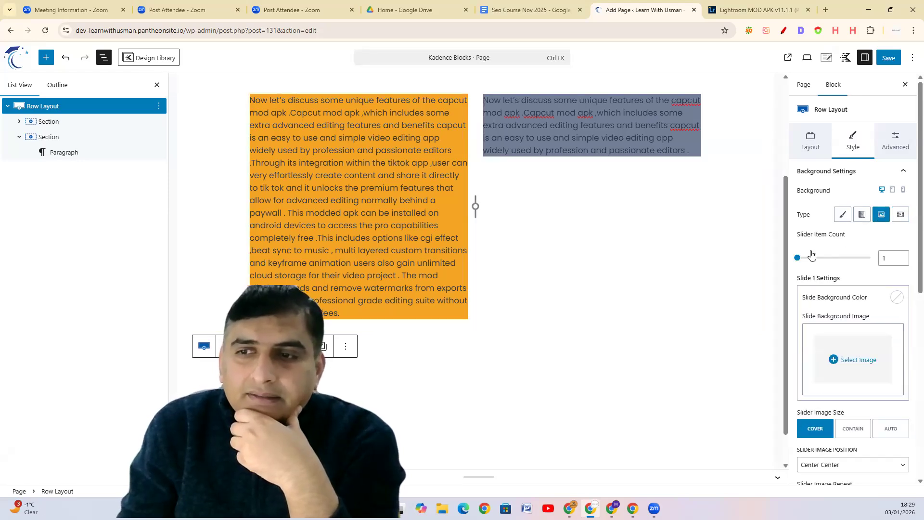
pyautogui.moveTo(797, 258)
pyautogui.mouseDown()
pyautogui.moveTo(822, 258)
pyautogui.moveTo(815, 259)
pyautogui.mouseUp()
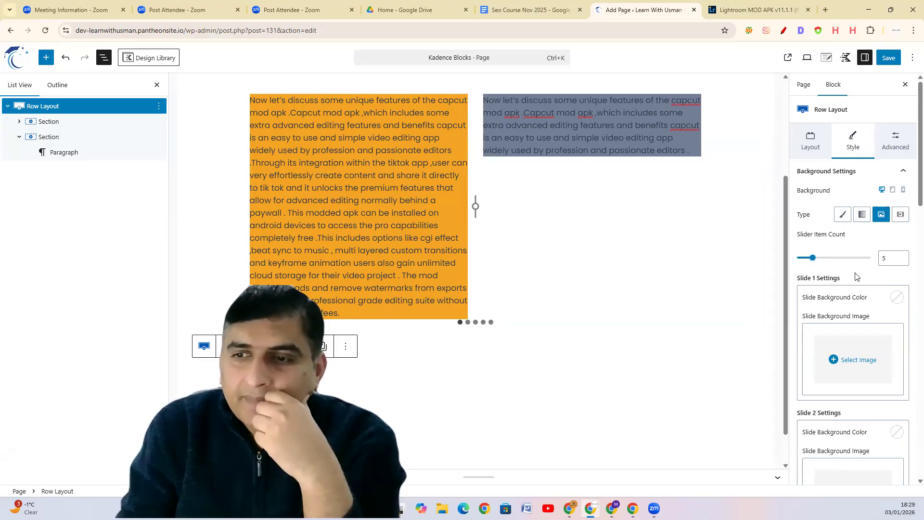
pyautogui.scroll(-3, 859, 275)
pyautogui.scroll(2, 895, 255)
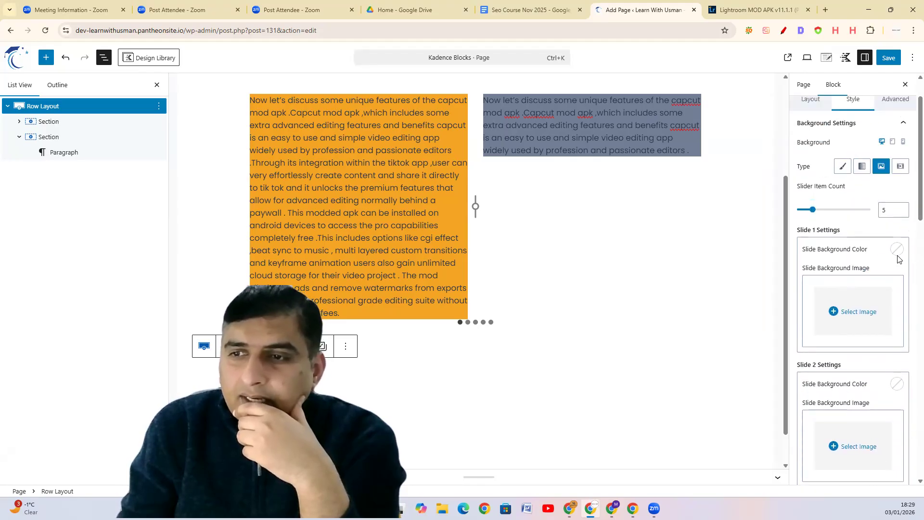
# Give slide 1 a palette background colour and set cropped-sn4.jpg from the Media Library as its background image.
pyautogui.click(897, 250)
pyautogui.click(824, 213)
pyautogui.click(855, 213)
pyautogui.click(856, 312)
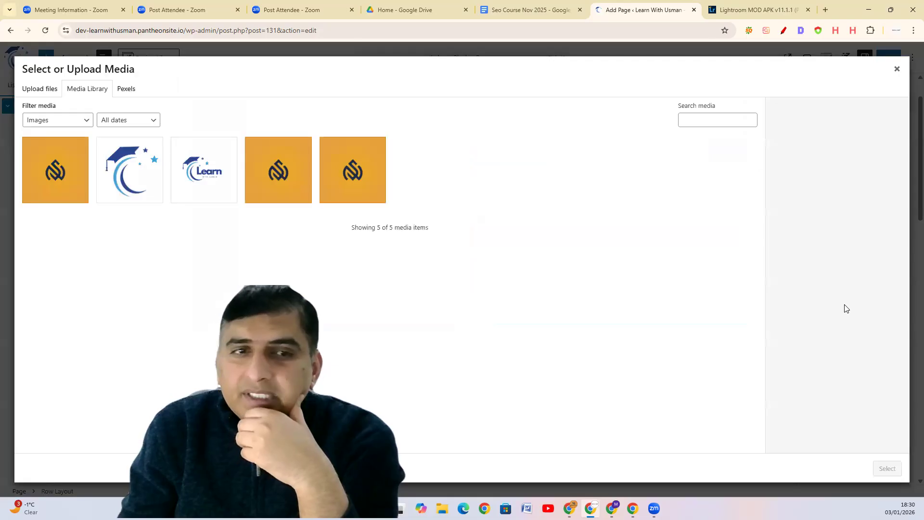
pyautogui.click(197, 177)
pyautogui.click(264, 179)
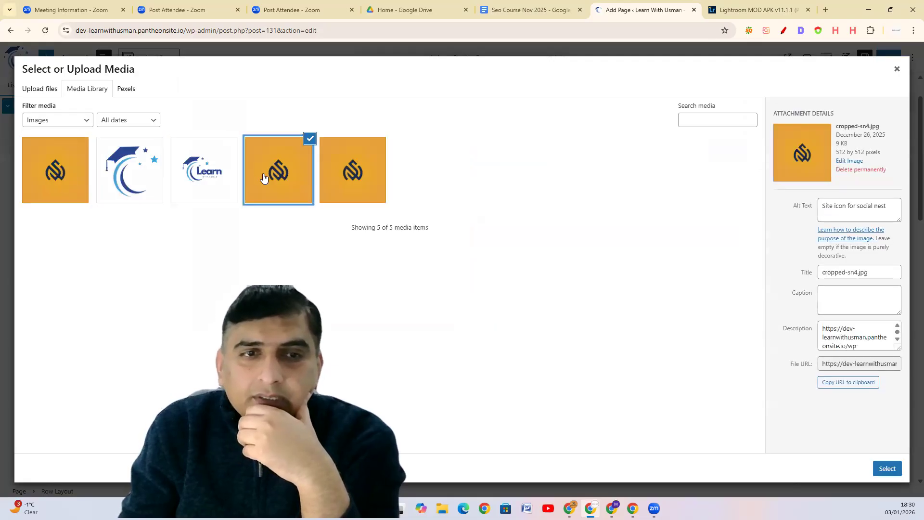
pyautogui.click(887, 470)
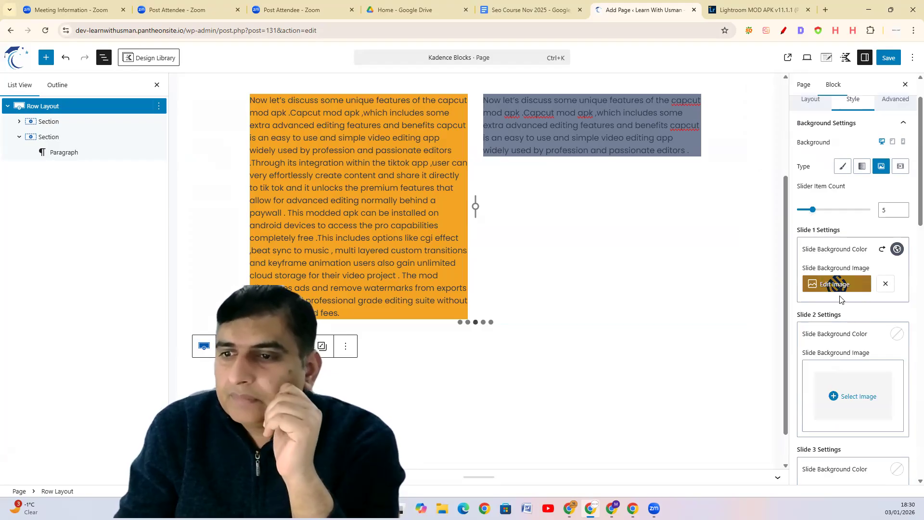
# Set Learn.png from the Media Library as slide 2's background image and preview slides 2 and 1 in the row.
pyautogui.scroll(-2, 849, 380)
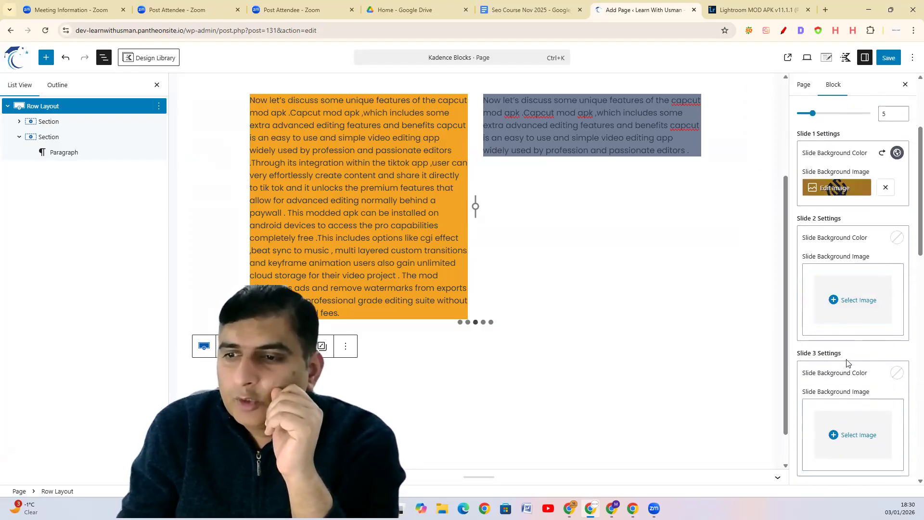
pyautogui.click(855, 309)
pyautogui.click(224, 174)
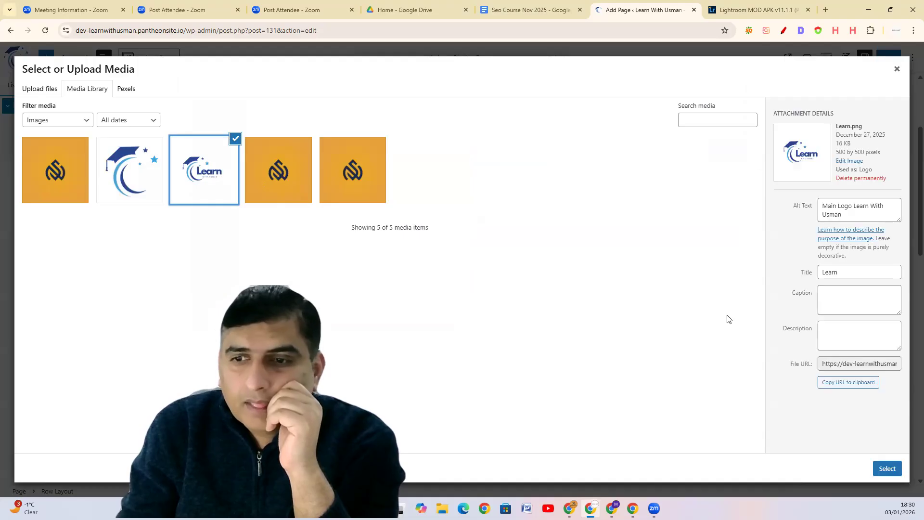
pyautogui.click(890, 468)
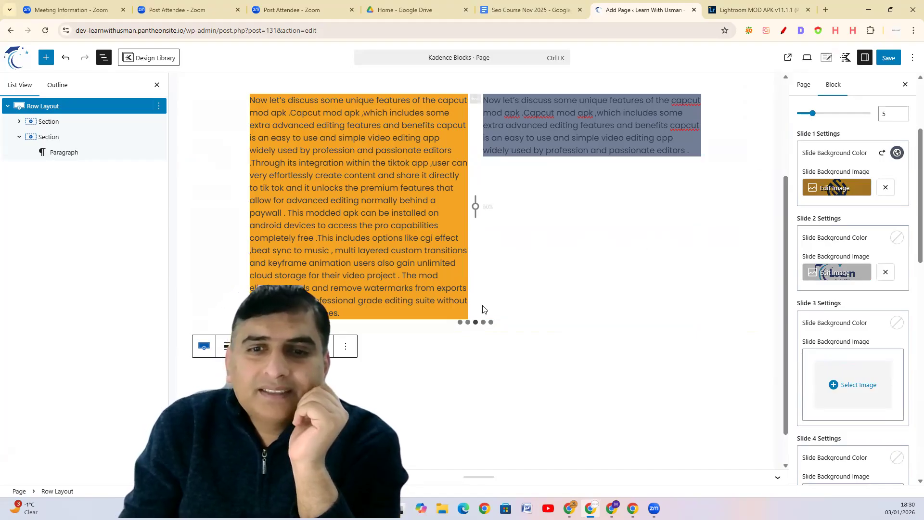
pyautogui.click(468, 322)
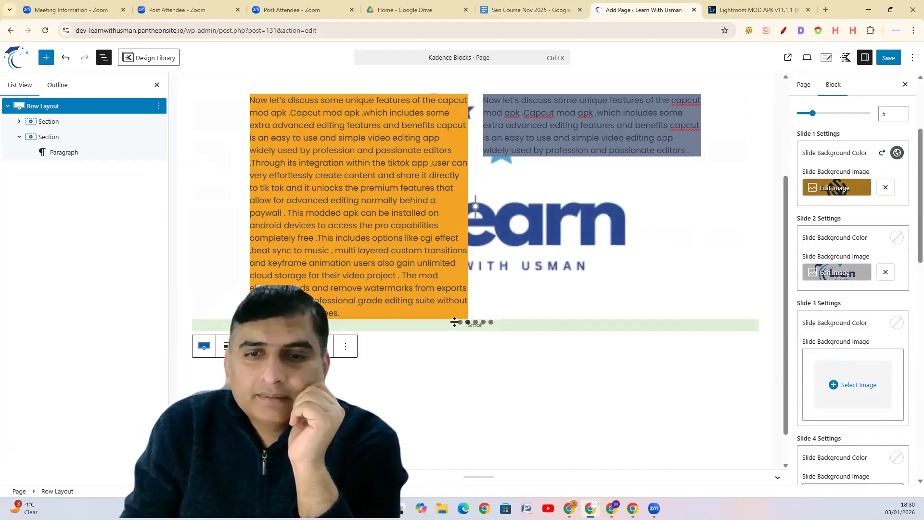
pyautogui.click(459, 322)
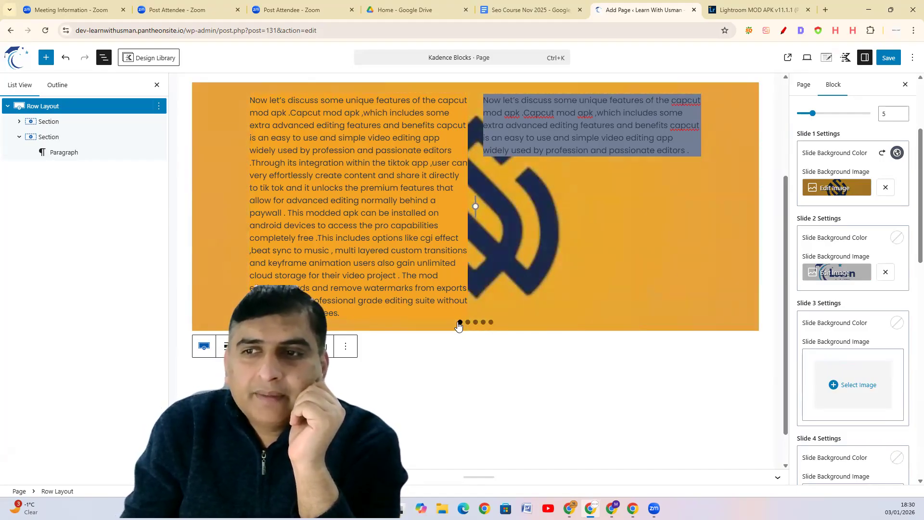
# Examine the remaining slider settings, including image size, autoplay, transition style, arrow style and dot style.
pyautogui.scroll(-10, 861, 386)
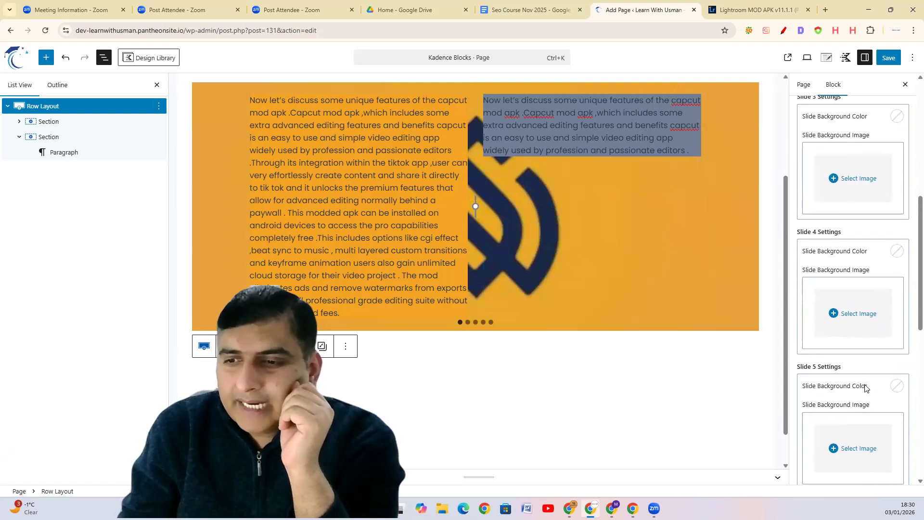
pyautogui.scroll(2, 863, 376)
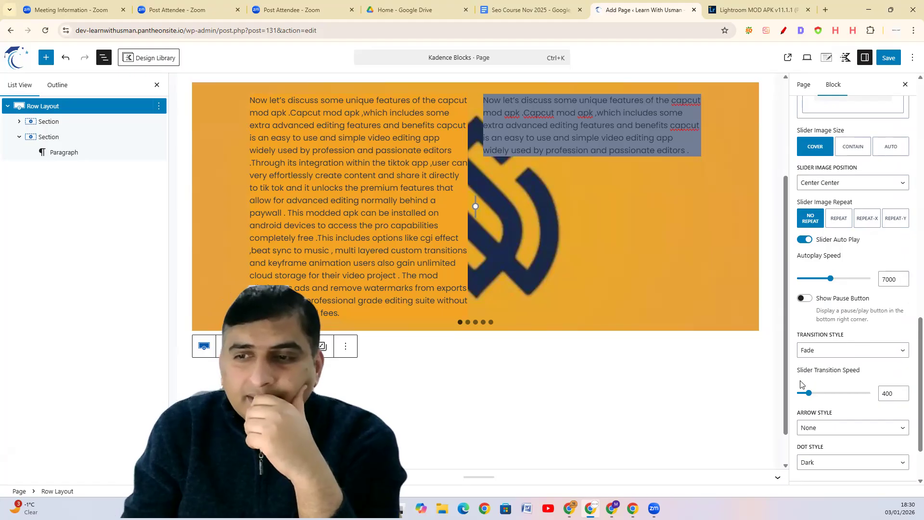
pyautogui.click(820, 356)
pyautogui.click(825, 353)
pyautogui.scroll(-2, 824, 354)
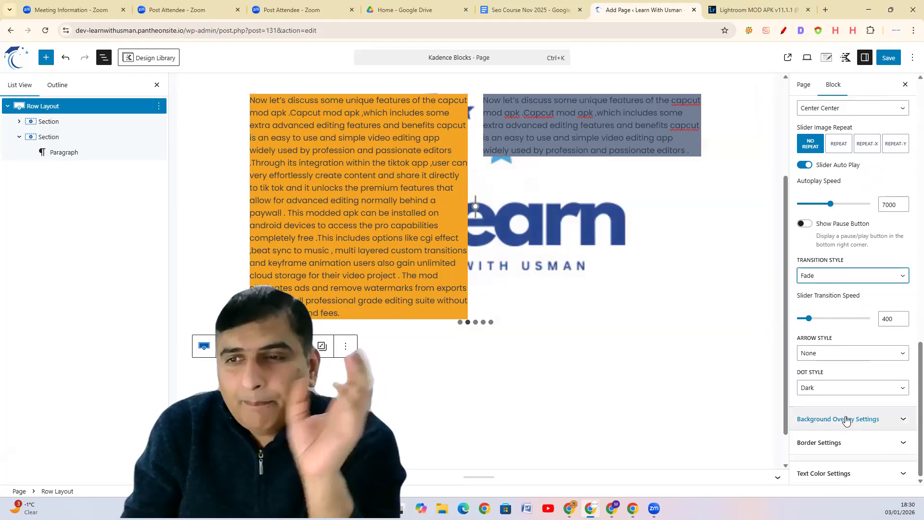
pyautogui.scroll(15, 847, 419)
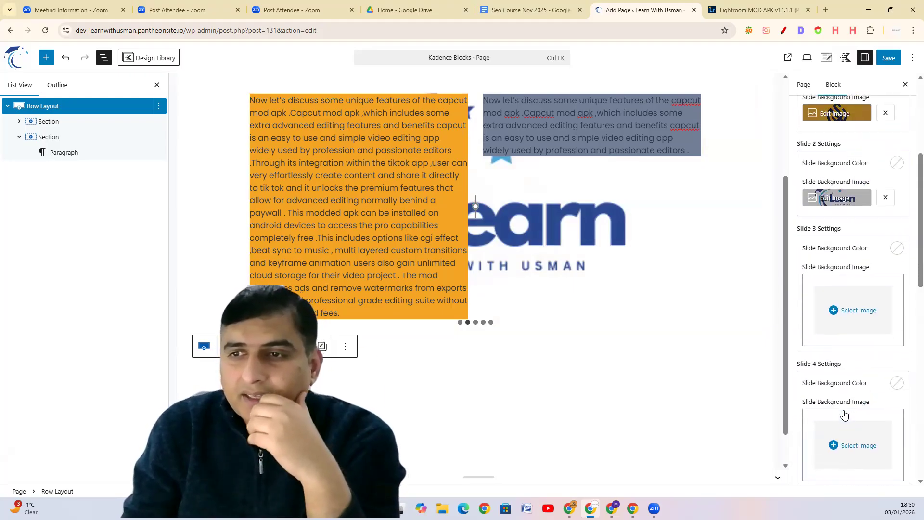
pyautogui.scroll(1, 845, 411)
# Switch the Row Layout to a normal background, remove its background image and set the background colour to the palette red.
pyautogui.click(844, 216)
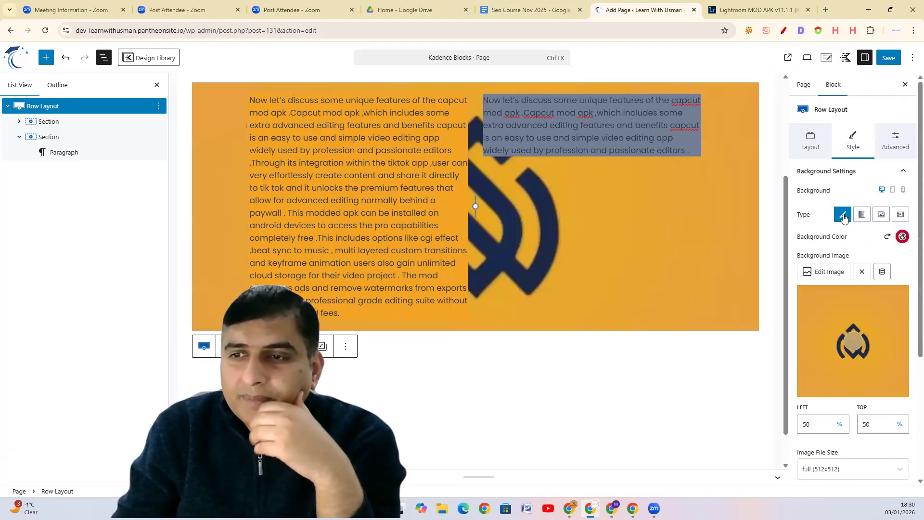
pyautogui.click(861, 272)
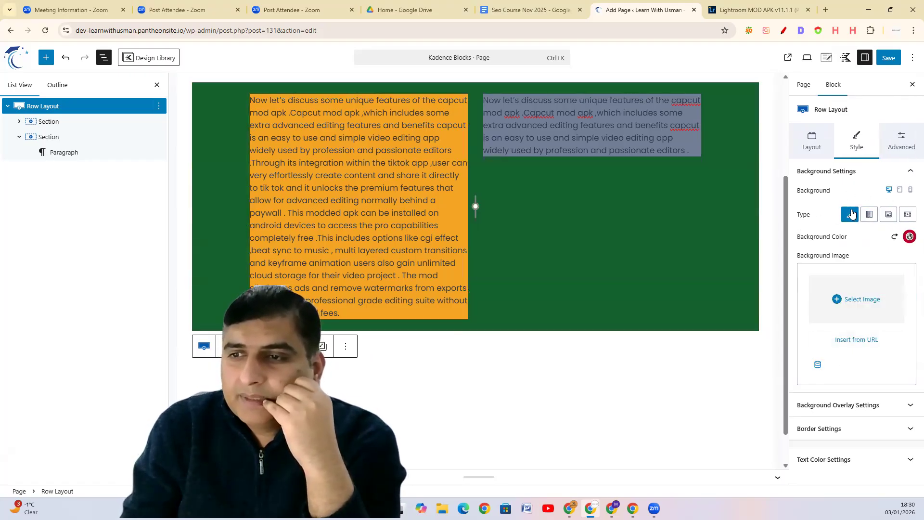
pyautogui.click(909, 236)
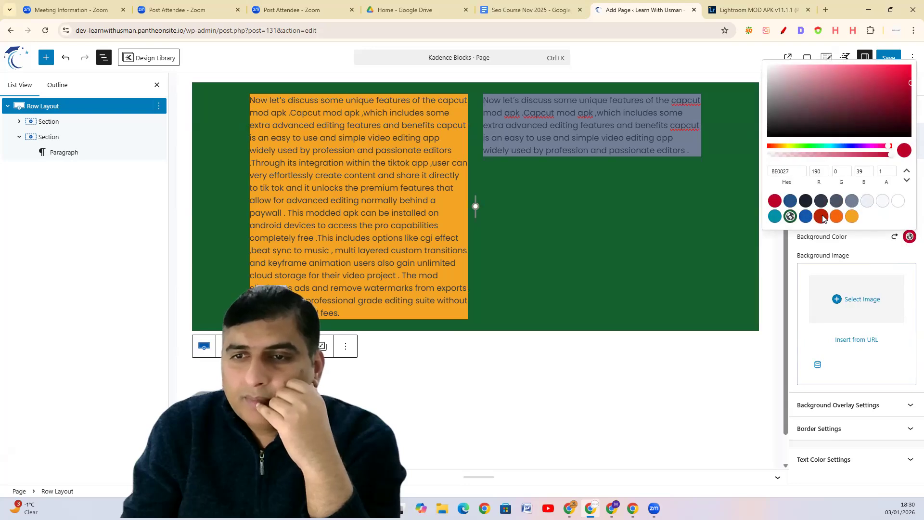
pyautogui.click(821, 216)
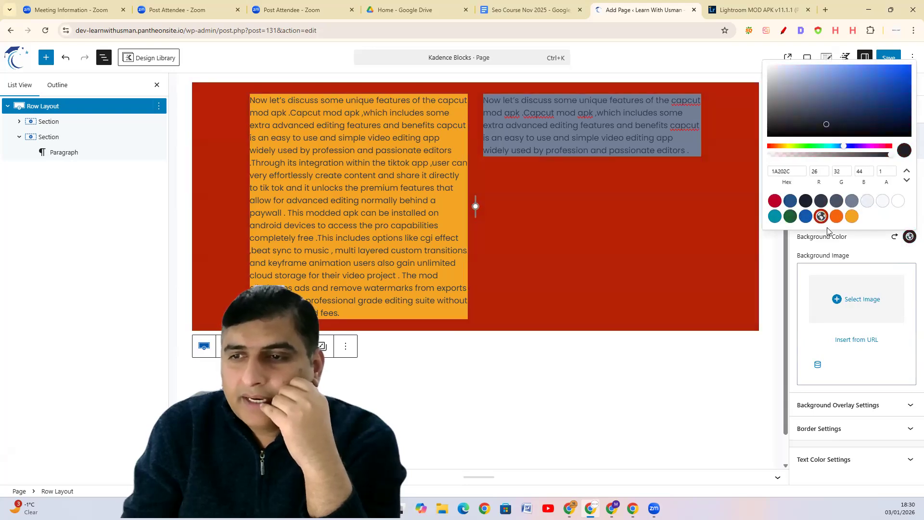
pyautogui.click(790, 255)
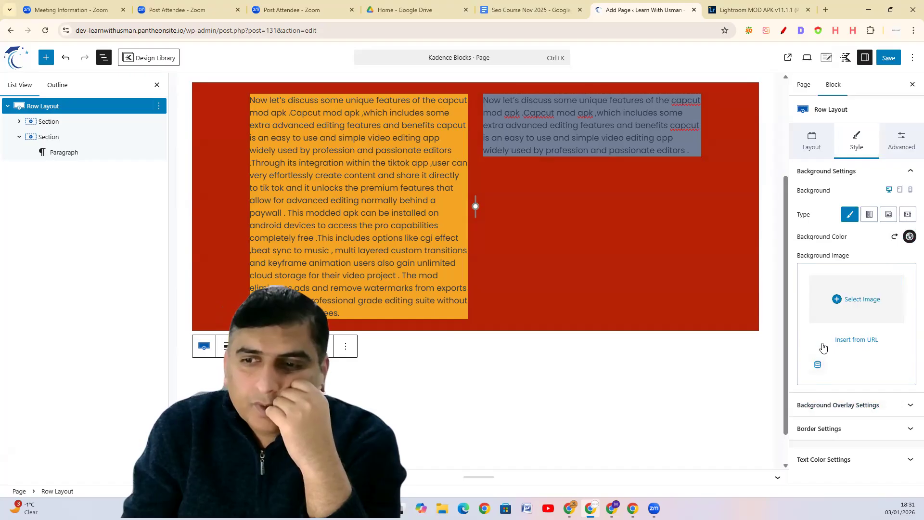
# Give the Row Layout's background overlay the darker orange palette colour and lower the overlay opacity to 0.
pyautogui.click(890, 405)
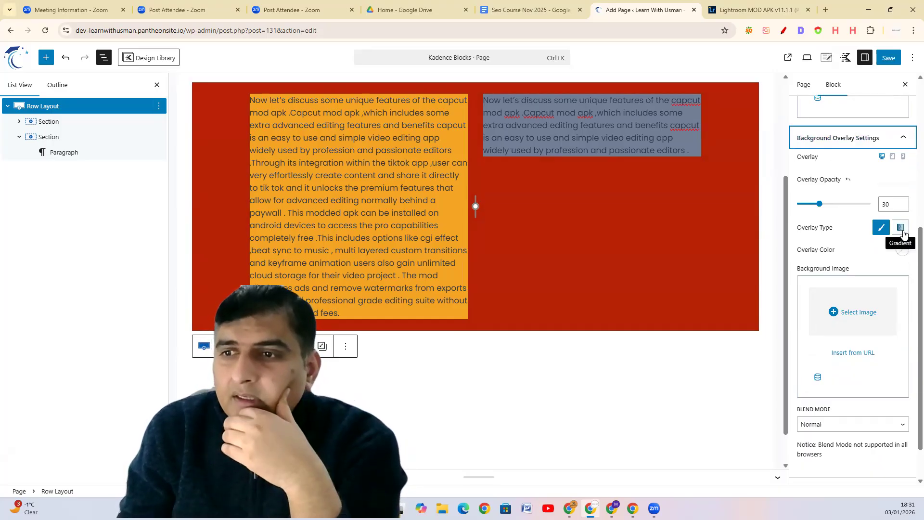
pyautogui.click(901, 251)
pyautogui.click(829, 229)
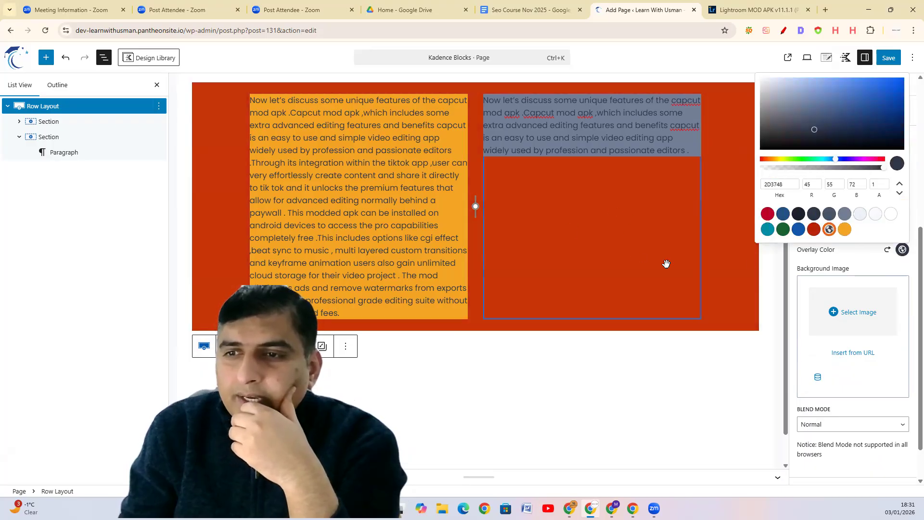
pyautogui.click(856, 258)
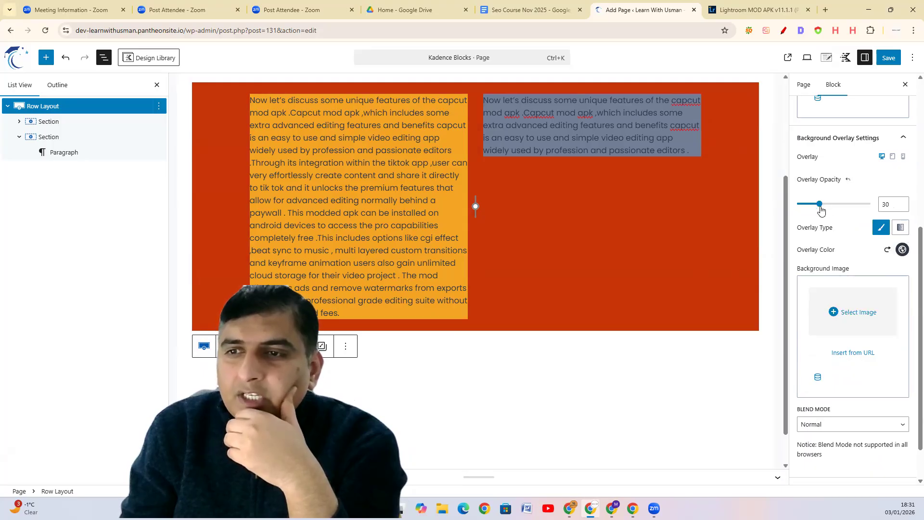
pyautogui.moveTo(819, 208); pyautogui.dragTo(747, 220)
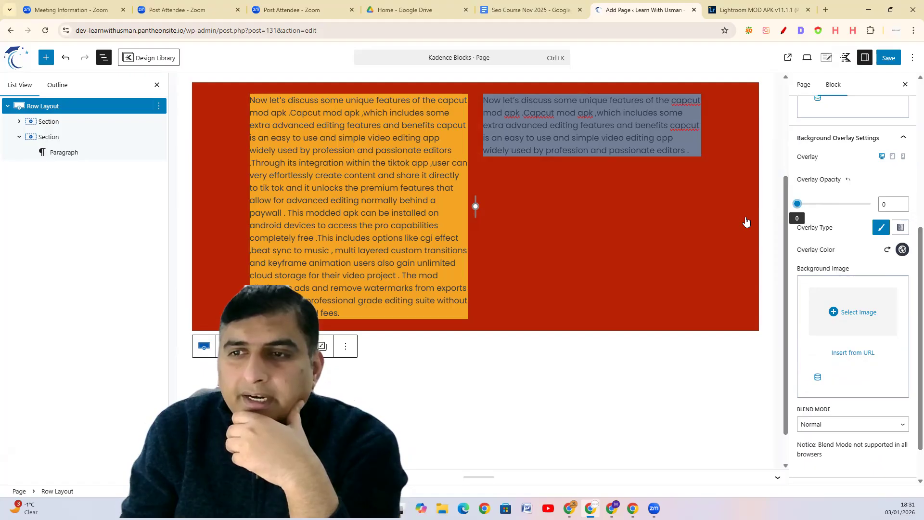
# Raise the Row Layout's background overlay opacity to 58 and close the overlay settings.
pyautogui.moveTo(813, 214)
pyautogui.mouseDown()
pyautogui.moveTo(890, 210)
pyautogui.moveTo(795, 218)
pyautogui.moveTo(829, 206)
pyautogui.mouseUp()
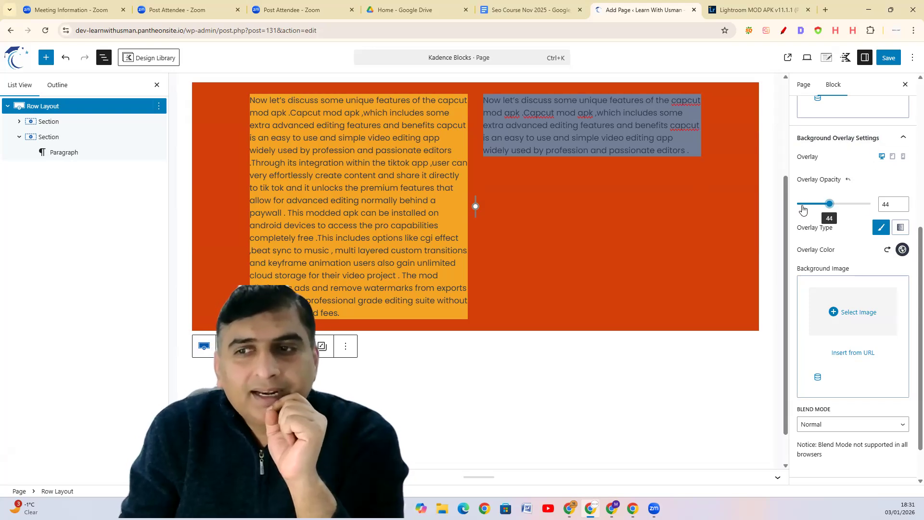
pyautogui.moveTo(827, 204); pyautogui.dragTo(841, 210)
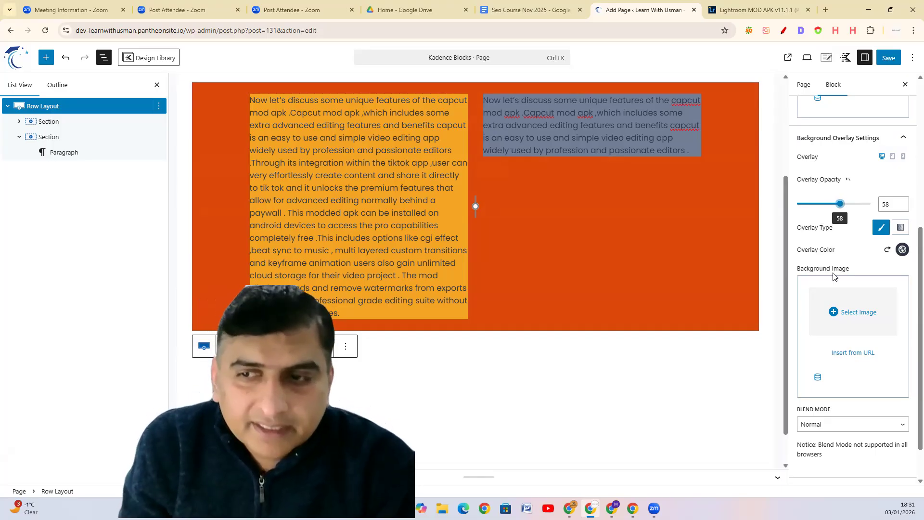
pyautogui.click(900, 147)
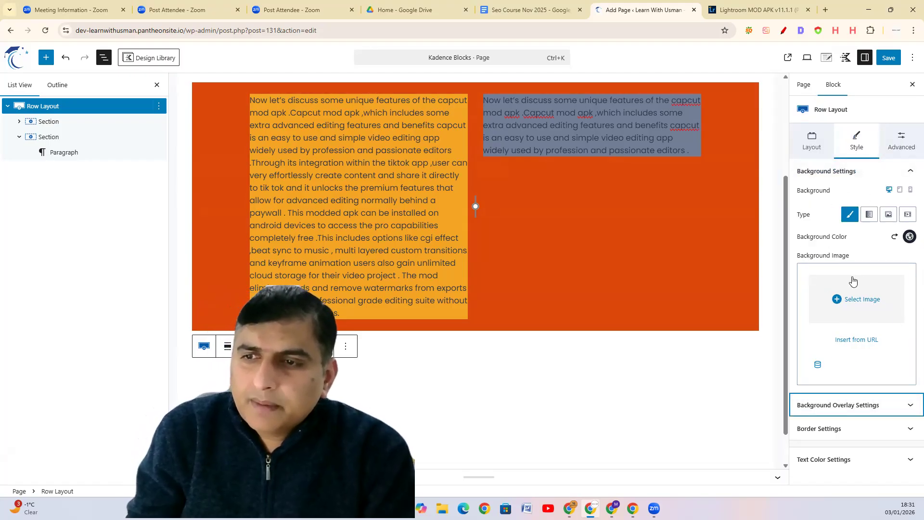
# Give the Row Layout a border in the bright blue palette colour, trying a 220 px width and then 7 px.
pyautogui.click(857, 428)
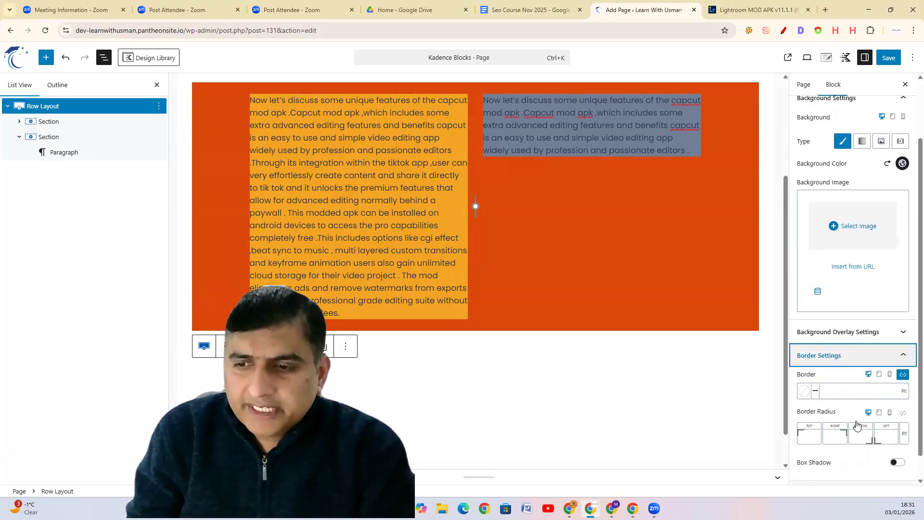
pyautogui.scroll(-1, 847, 410)
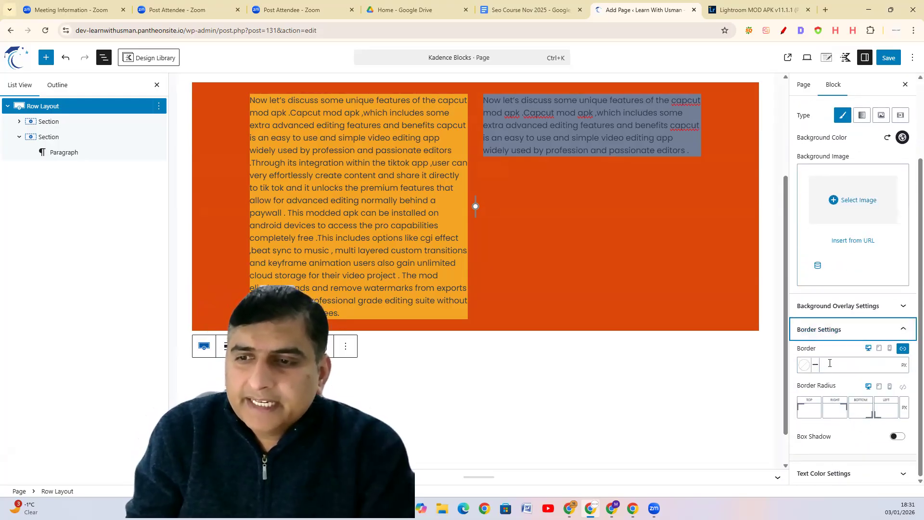
pyautogui.scroll(3, 820, 96)
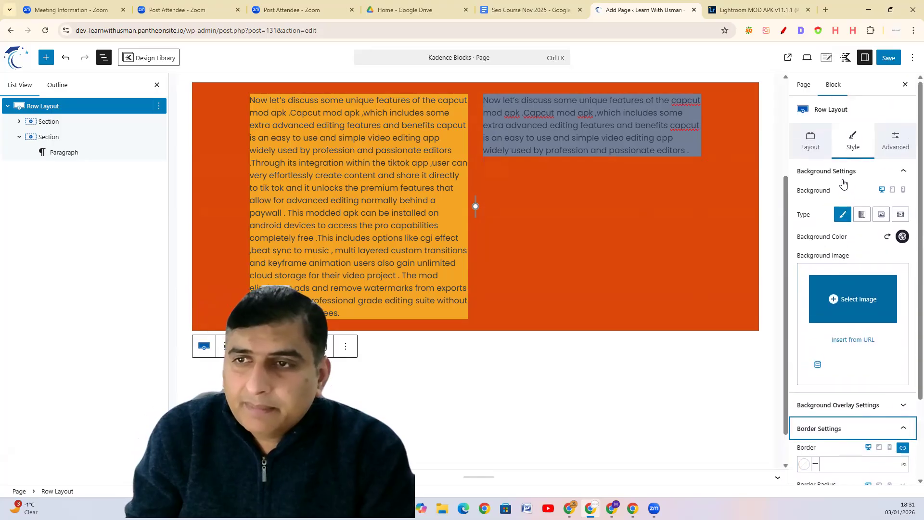
pyautogui.scroll(-2, 828, 337)
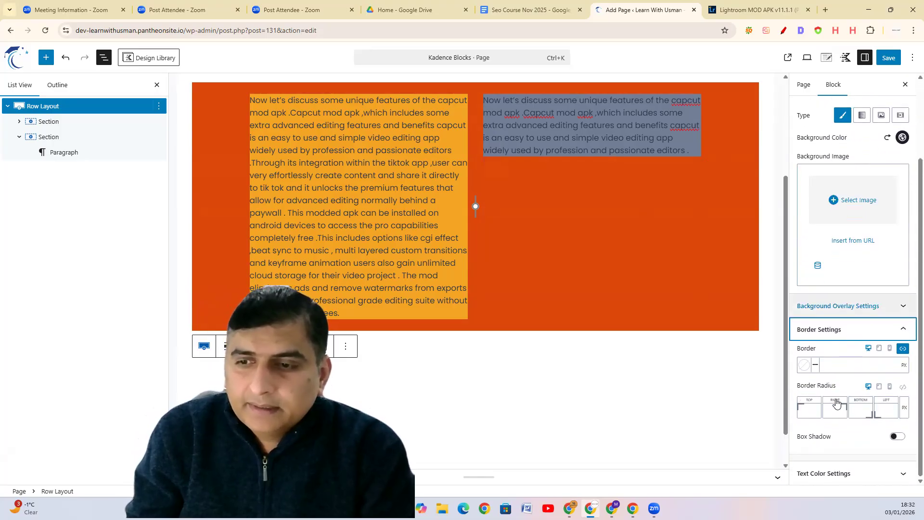
pyautogui.click(803, 365)
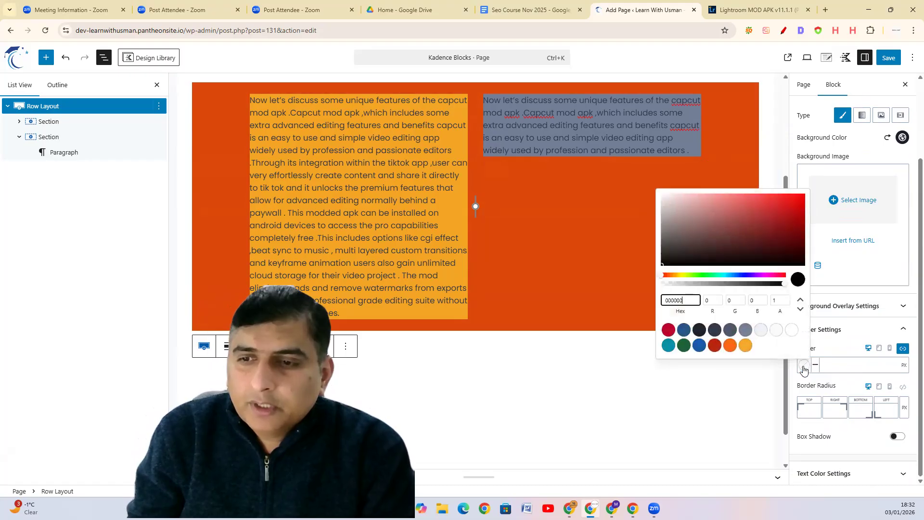
pyautogui.click(699, 345)
pyautogui.click(837, 362)
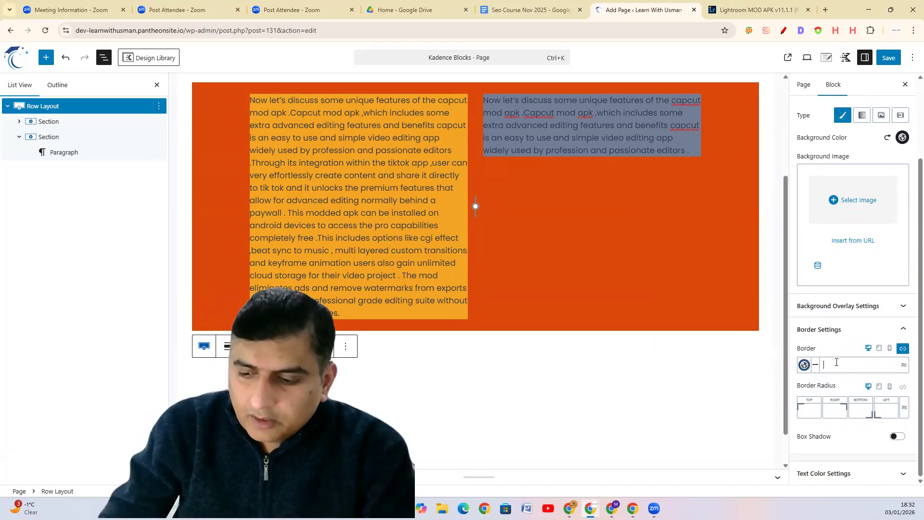
pyautogui.write('220')
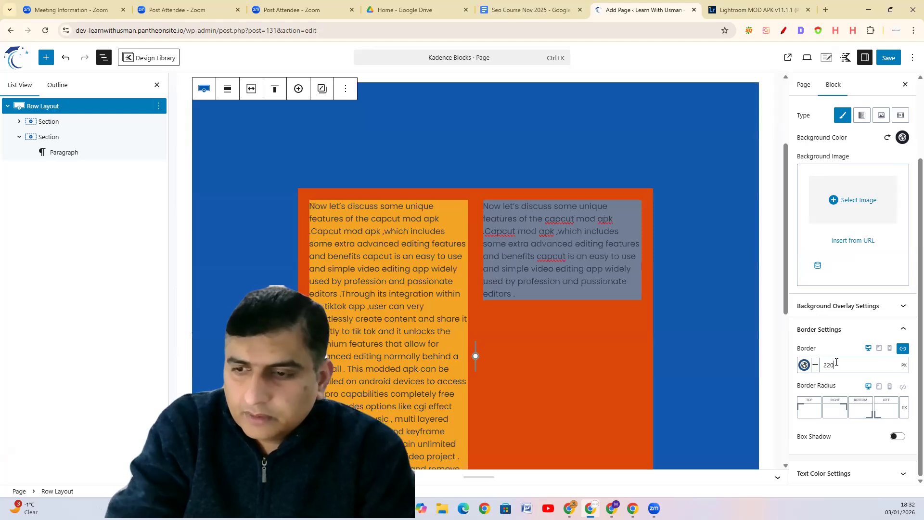
pyautogui.press('BackSpace')
pyautogui.press('BackSpace')
pyautogui.press('BackSpace')
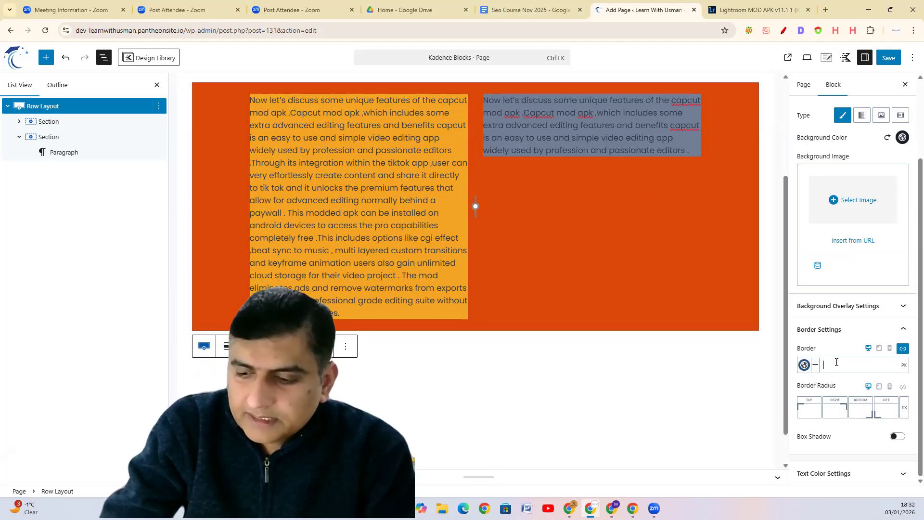
pyautogui.write('7')
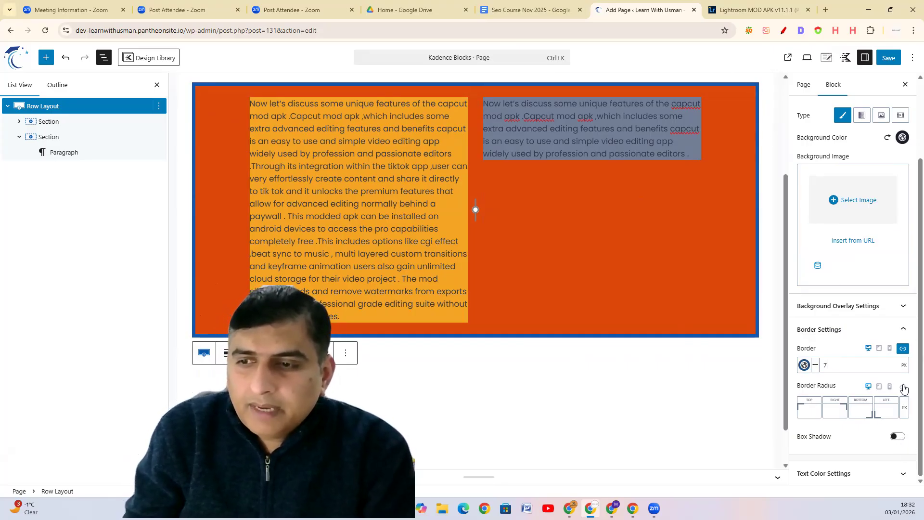
# Link the Row Layout's corner radii and set the desktop border radius to 35 px.
pyautogui.click(902, 387)
pyautogui.moveTo(829, 413); pyautogui.dragTo(803, 424)
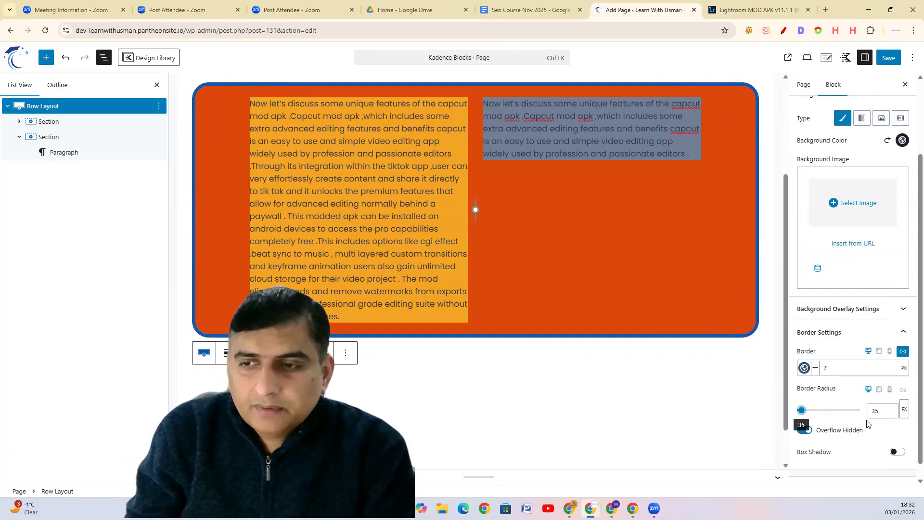
pyautogui.scroll(-1, 867, 397)
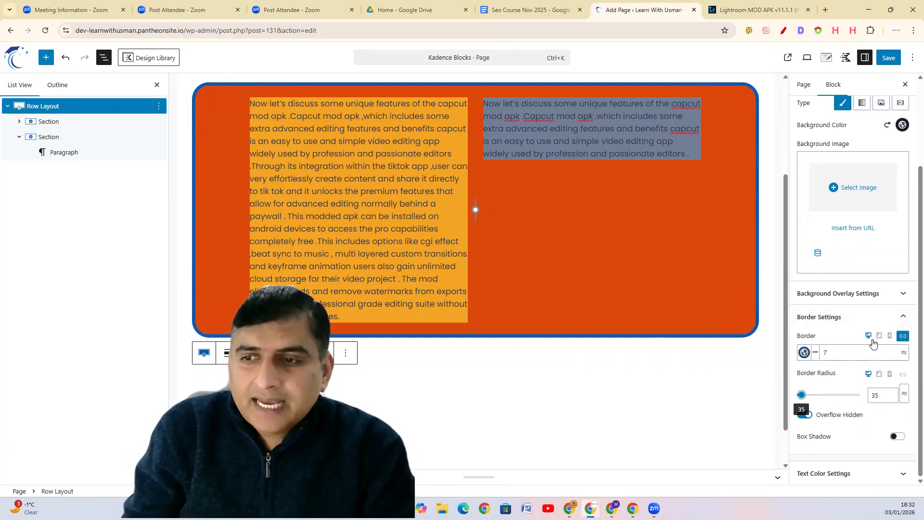
pyautogui.click(878, 336)
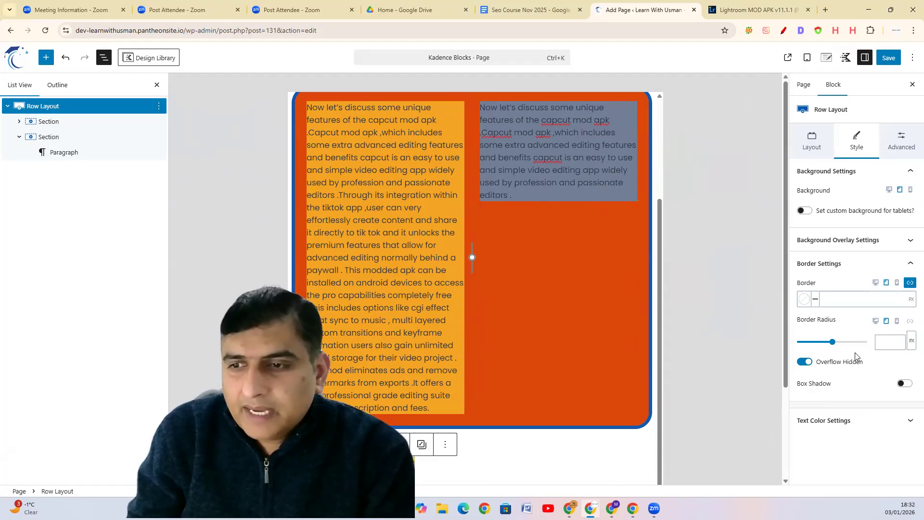
pyautogui.moveTo(832, 345); pyautogui.dragTo(793, 356)
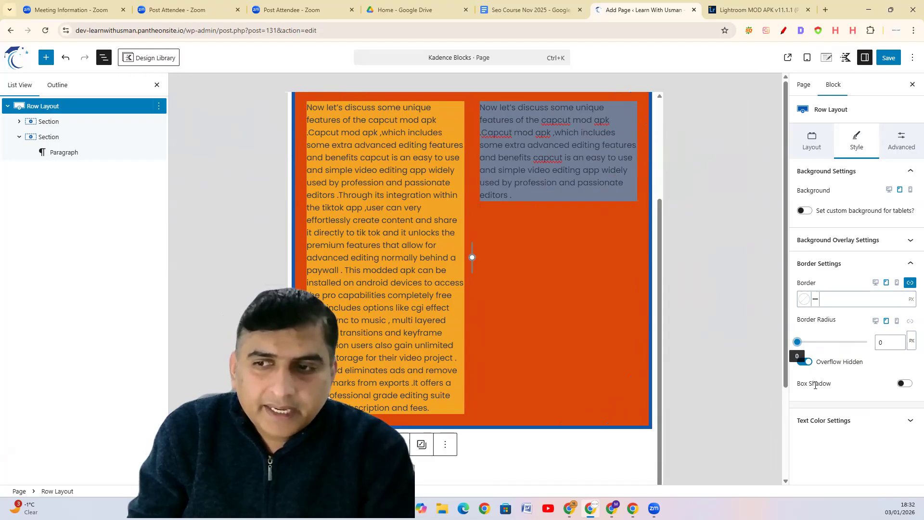
pyautogui.click(897, 320)
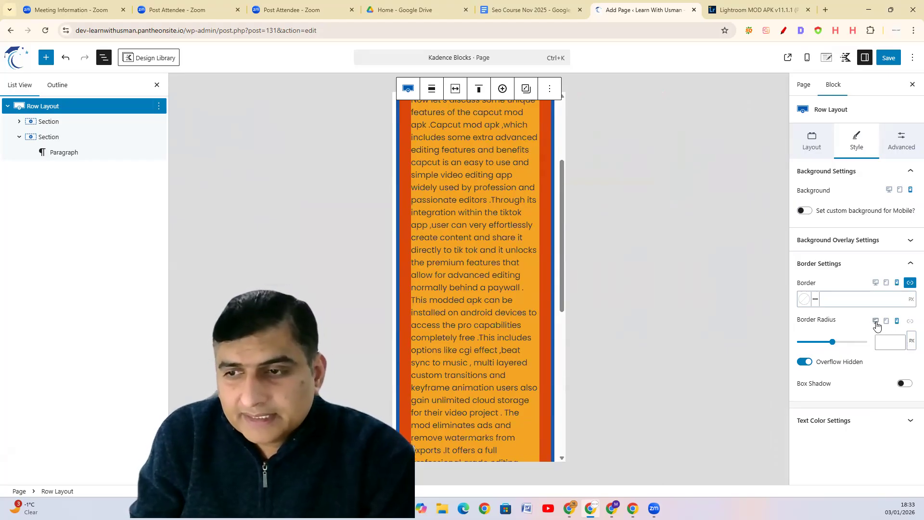
pyautogui.click(876, 323)
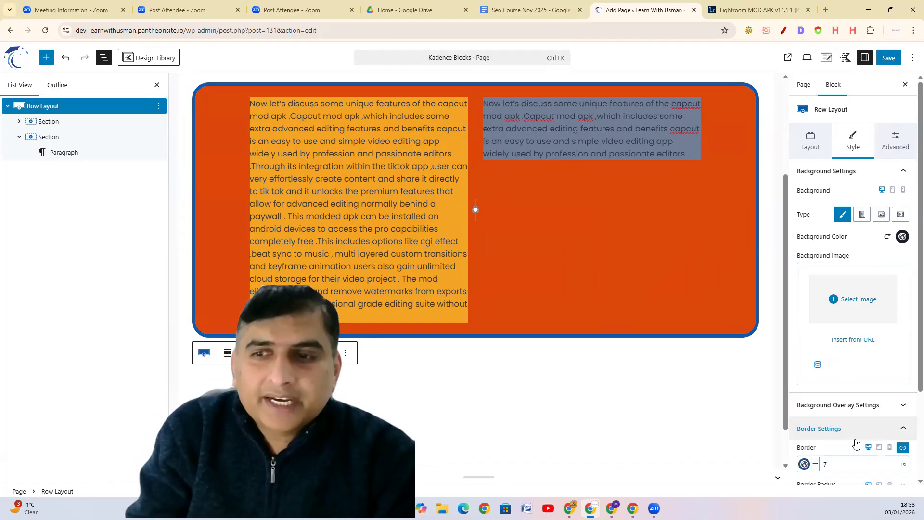
pyautogui.scroll(-1, 830, 418)
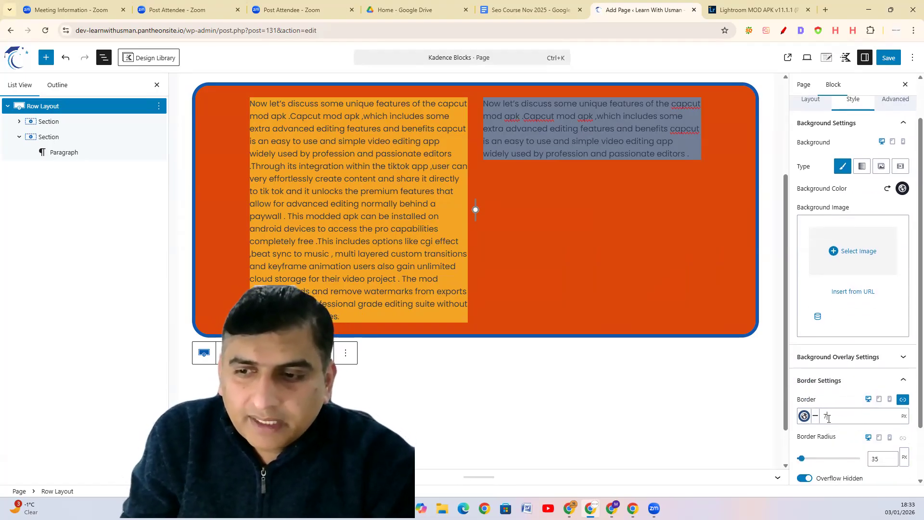
pyautogui.write('1')
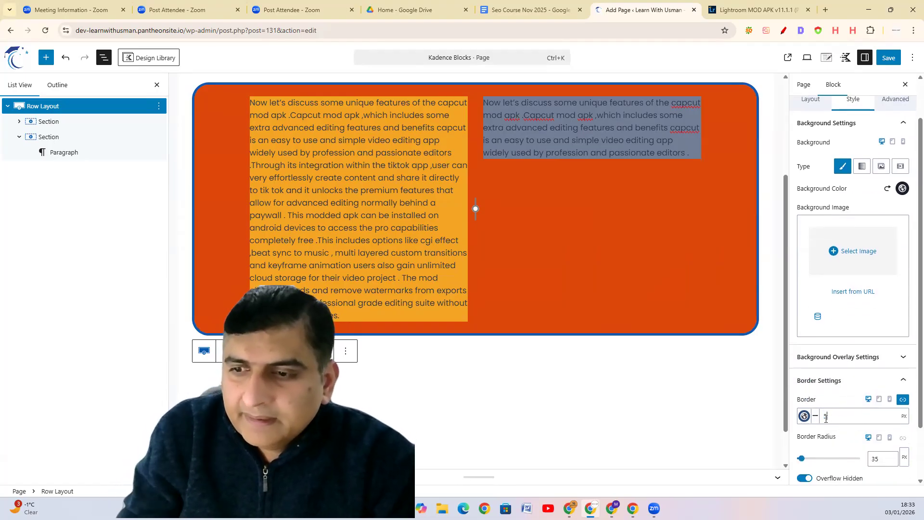
pyautogui.press('BackSpace')
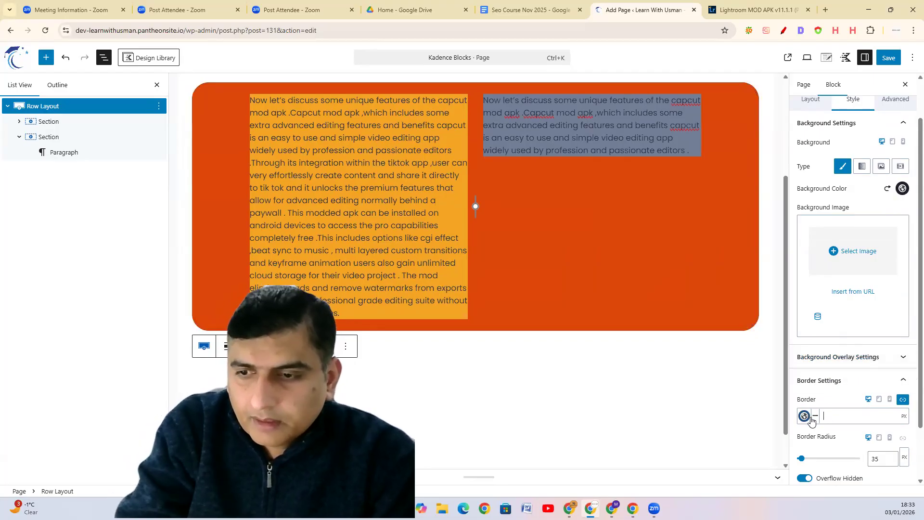
pyautogui.write('3')
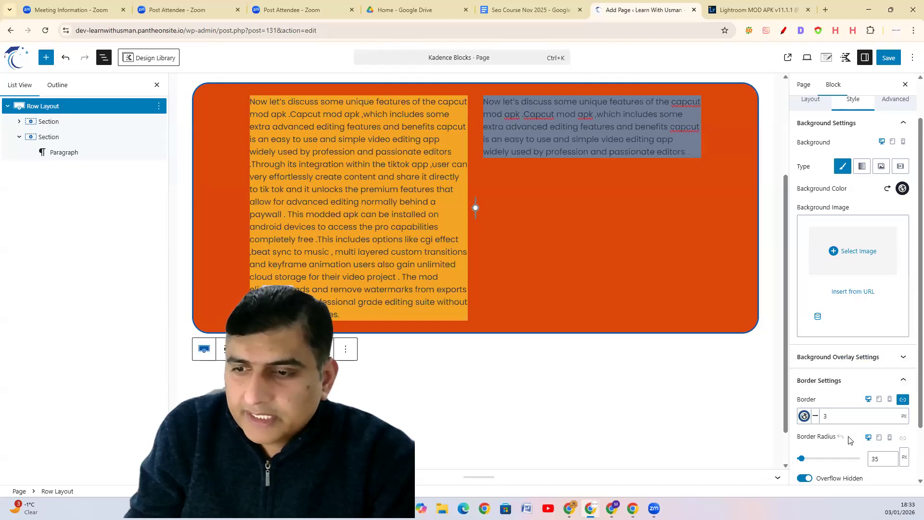
# Try several box shadow presets on the Row Layout, ending with the -15, -15 offset one, and disable the shadow.
pyautogui.scroll(-1, 846, 437)
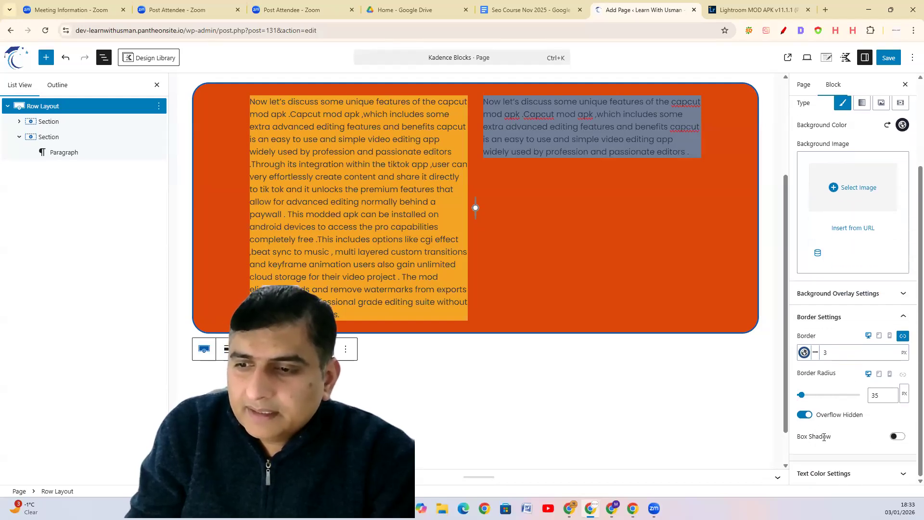
pyautogui.click(896, 437)
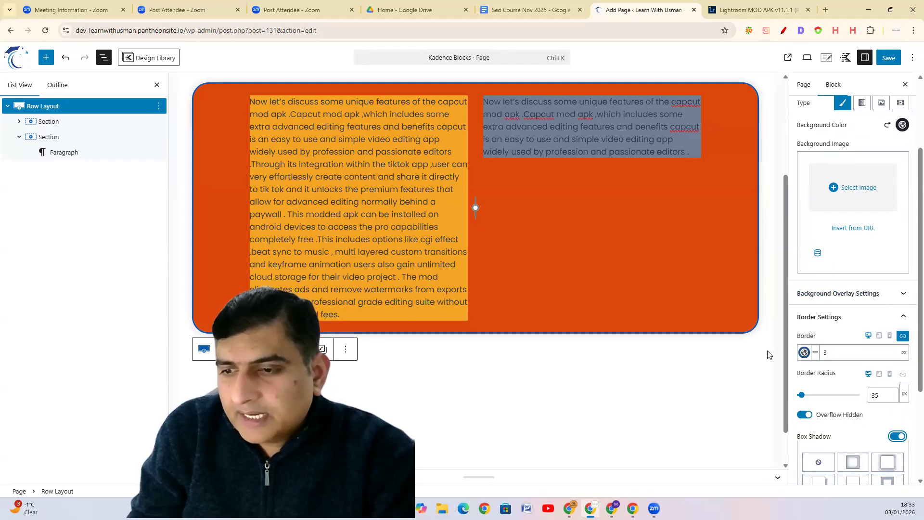
pyautogui.scroll(-2, 837, 369)
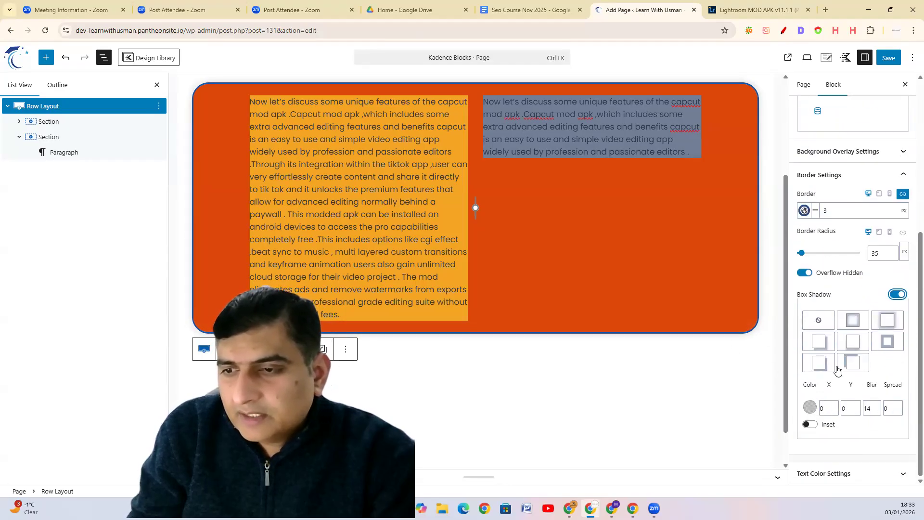
pyautogui.click(884, 344)
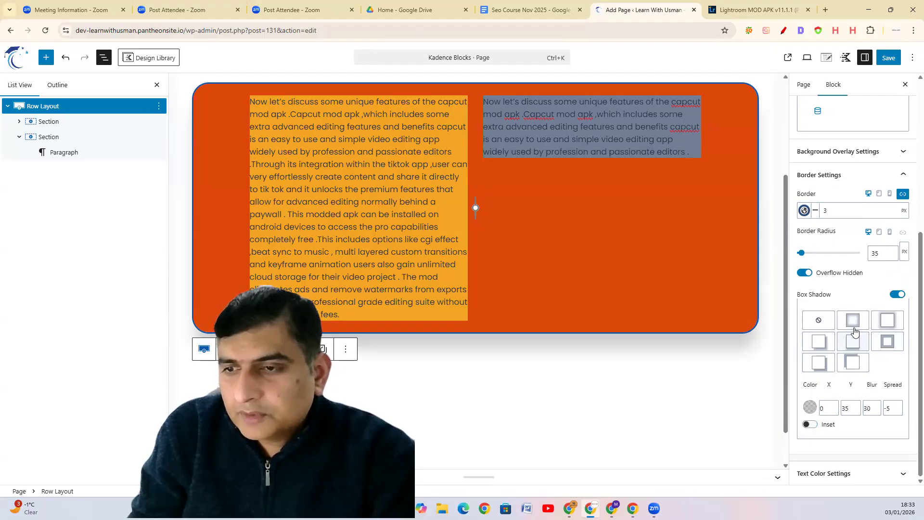
pyautogui.click(811, 349)
pyautogui.click(819, 363)
pyautogui.click(853, 365)
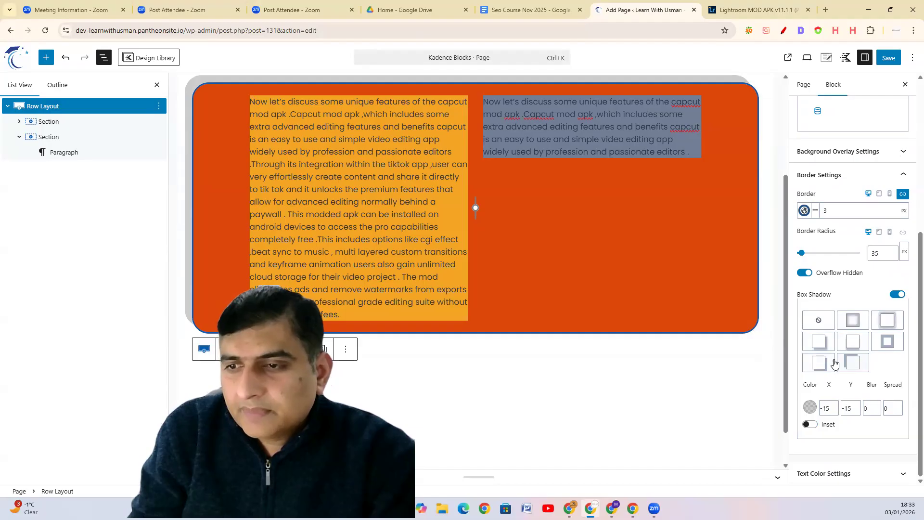
pyautogui.click(898, 294)
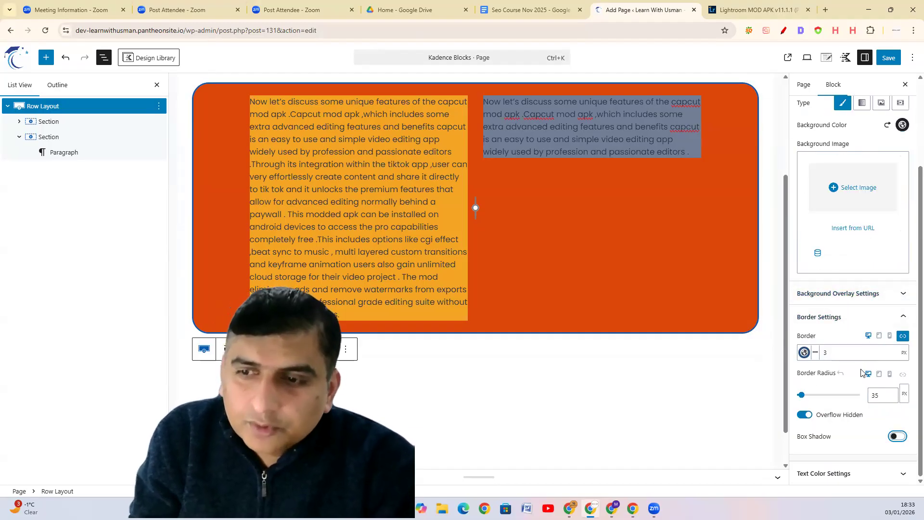
# Set the Row Layout's text colour to the white palette colour, FFFFFF.
pyautogui.click(861, 473)
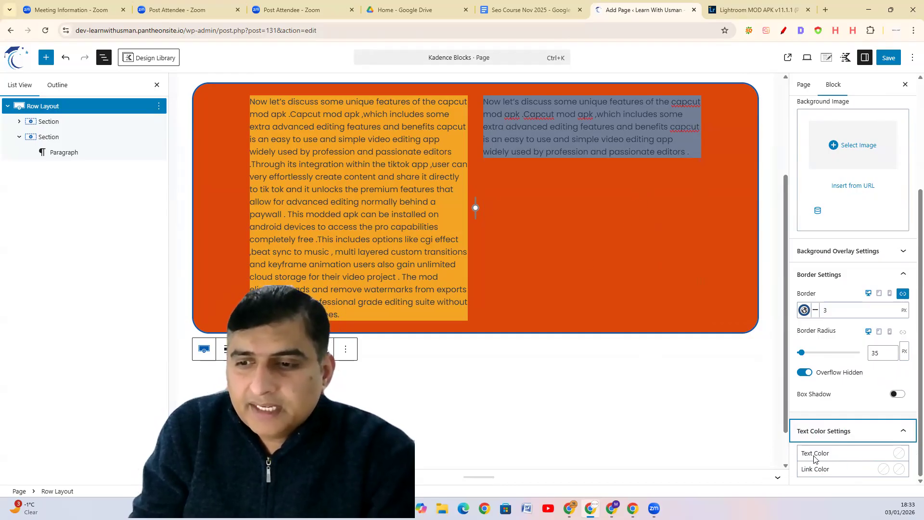
pyautogui.click(898, 452)
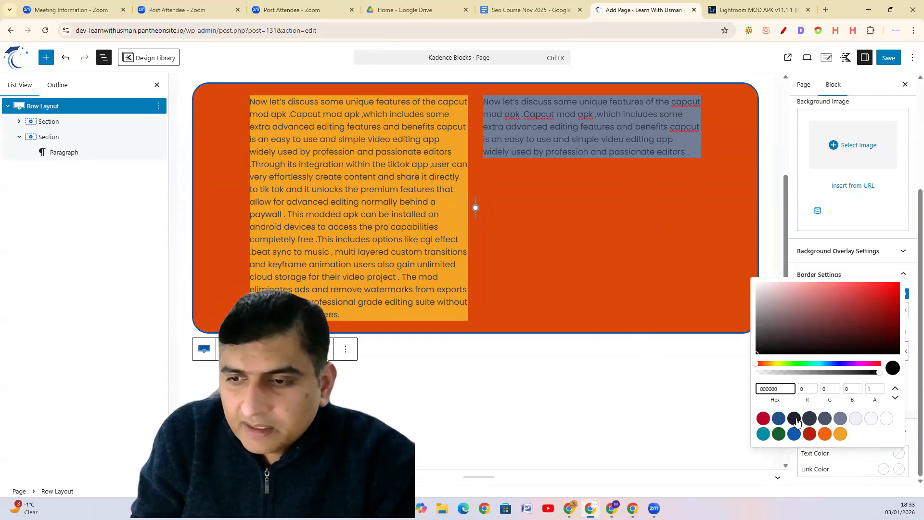
pyautogui.click(887, 419)
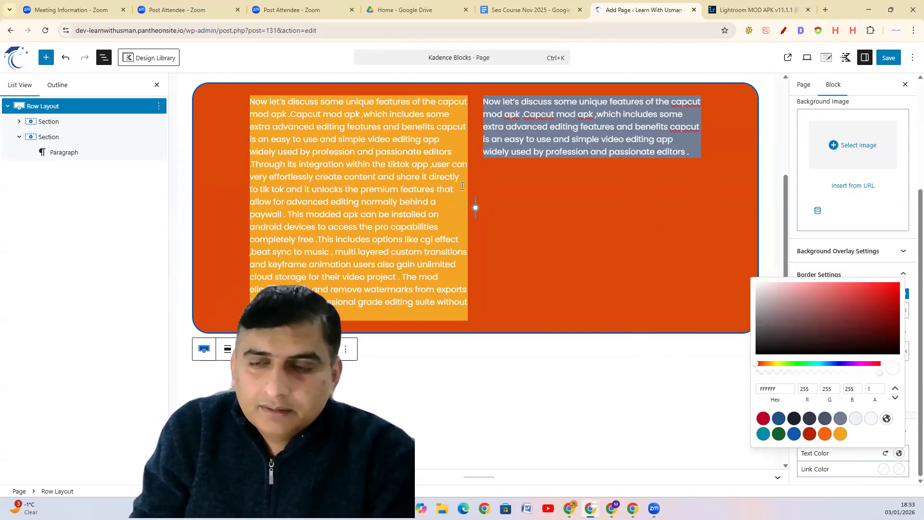
pyautogui.click(866, 461)
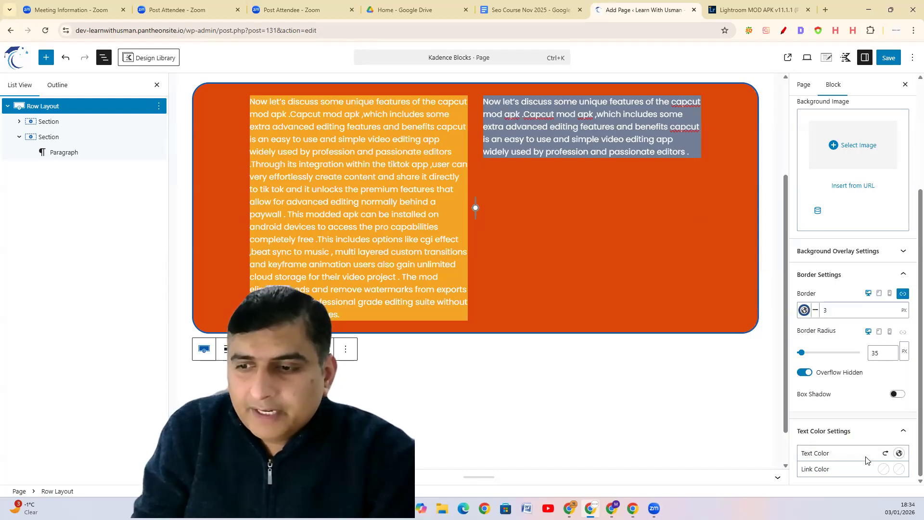
pyautogui.scroll(3, 847, 409)
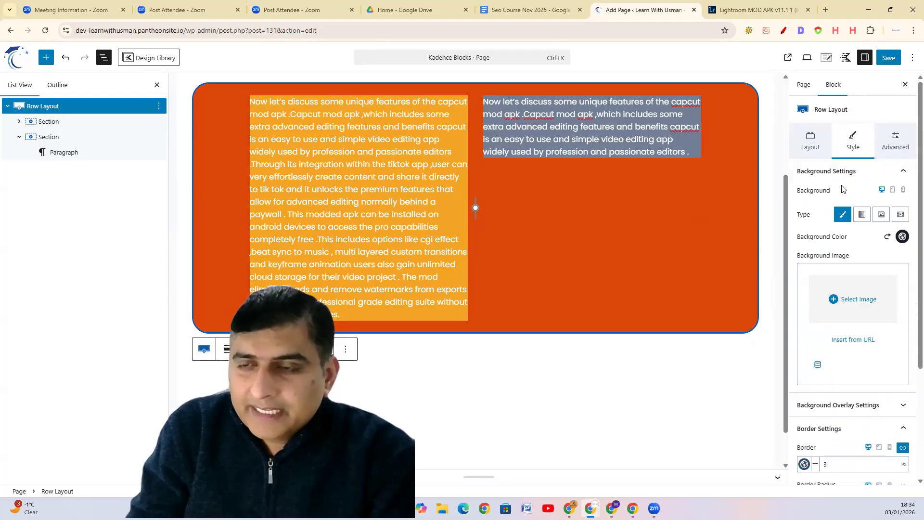
pyautogui.scroll(-3, 837, 234)
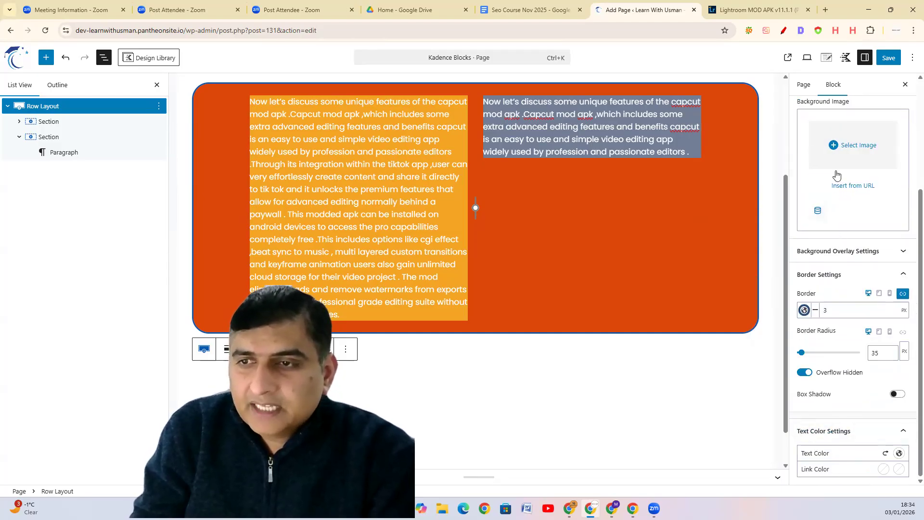
pyautogui.scroll(3, 837, 174)
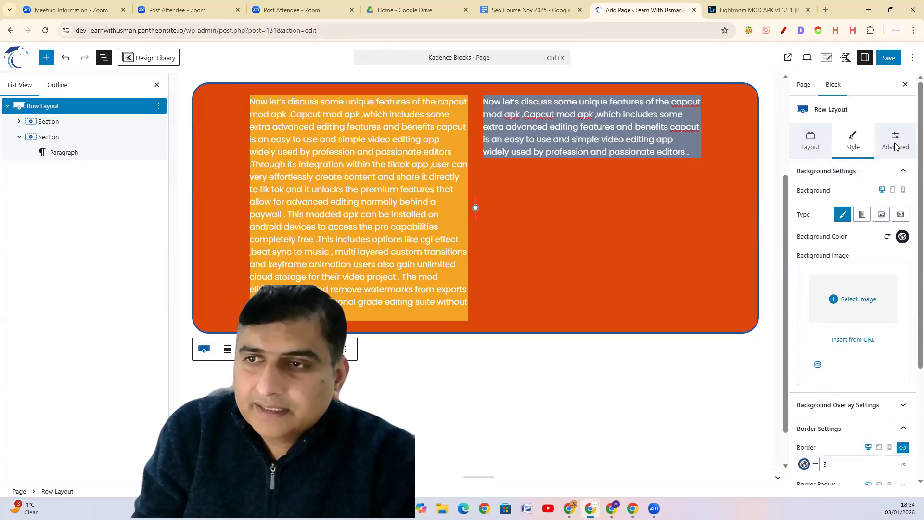
pyautogui.click(892, 148)
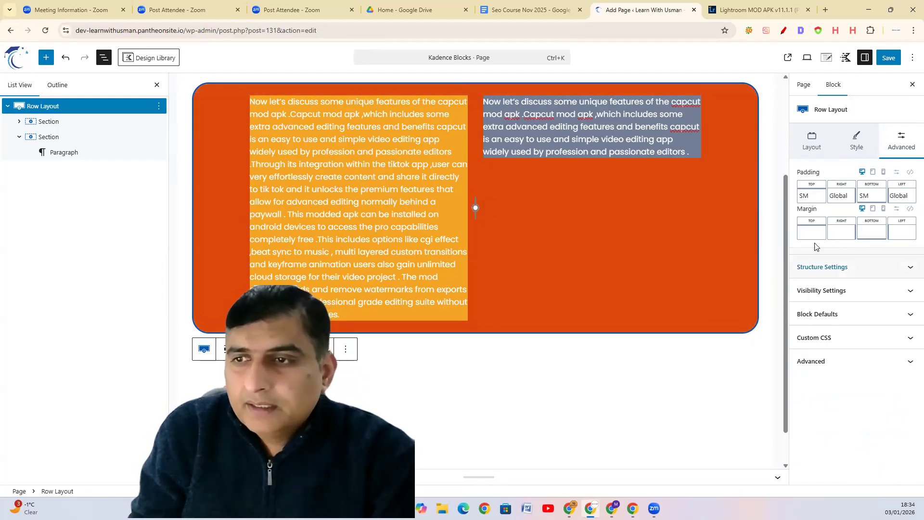
pyautogui.click(909, 171)
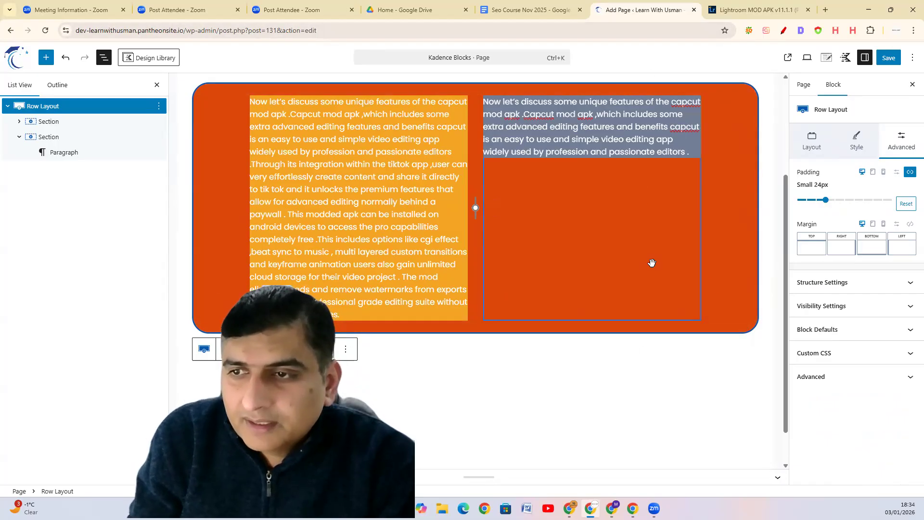
pyautogui.moveTo(824, 203)
pyautogui.mouseDown()
pyautogui.moveTo(801, 206)
pyautogui.moveTo(817, 204)
pyautogui.mouseUp()
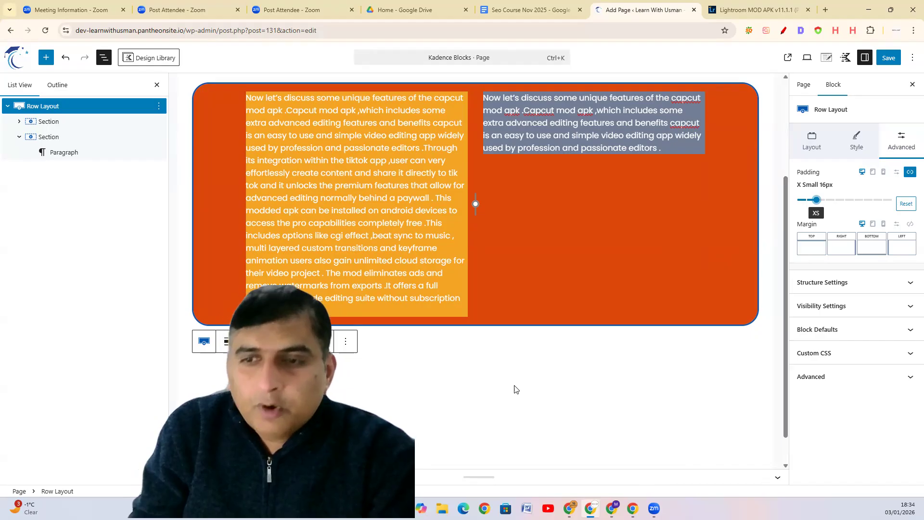
pyautogui.click(908, 175)
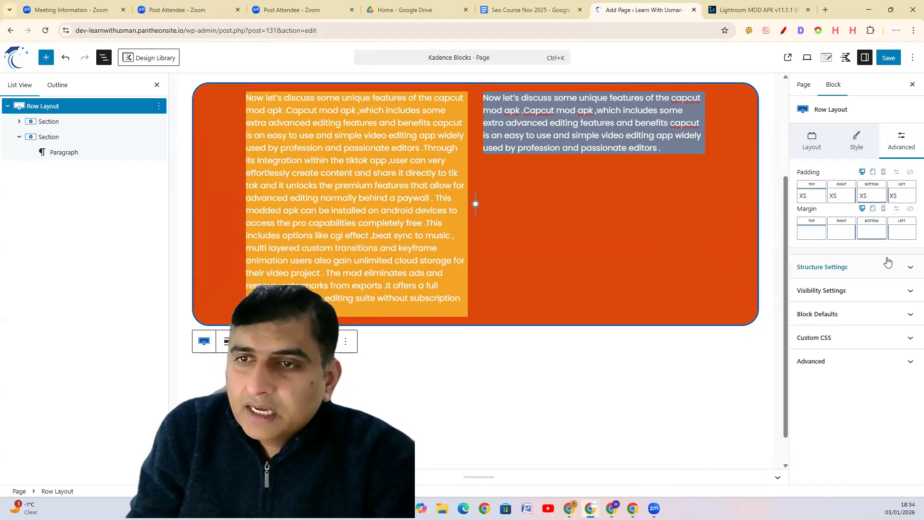
# Enable 100% inner column height in the Row Layout's structure settings.
pyautogui.click(909, 269)
pyautogui.scroll(-1, 837, 282)
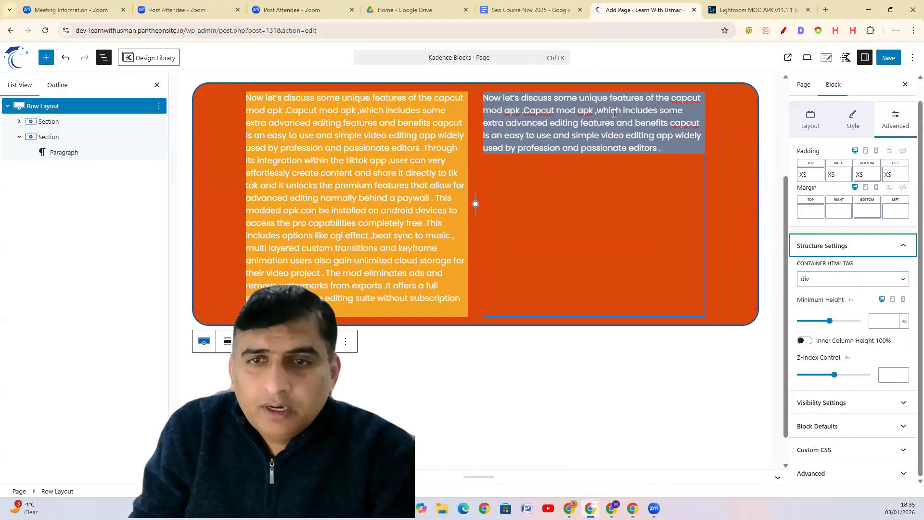
pyautogui.click(804, 342)
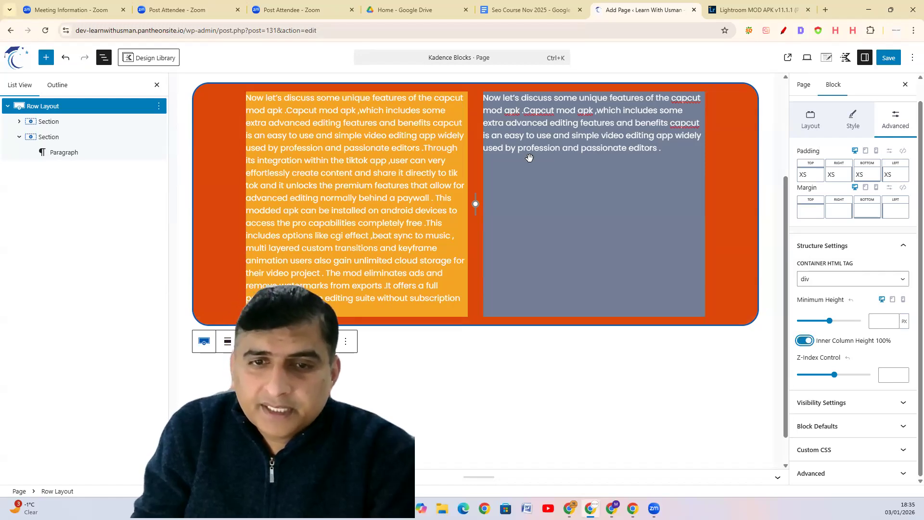
pyautogui.click(260, 311)
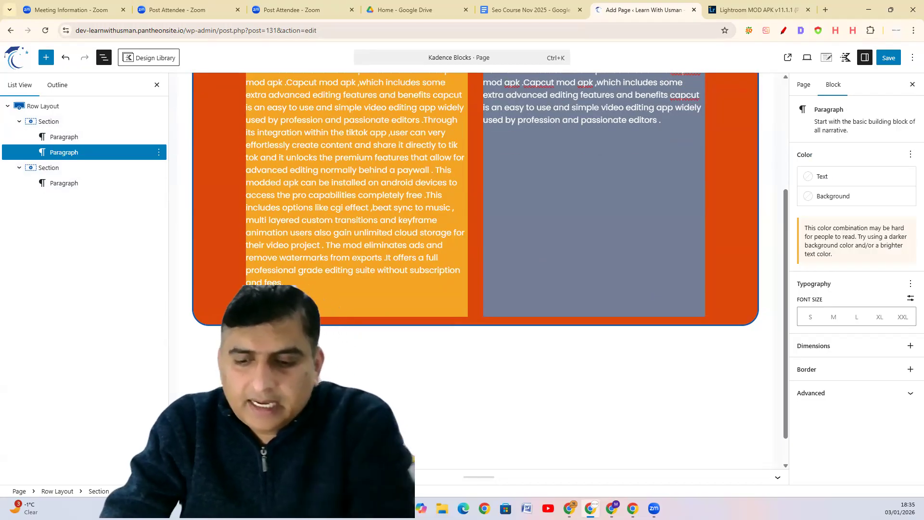
pyautogui.press('Return')
pyautogui.write('23232')
pyautogui.press('Return')
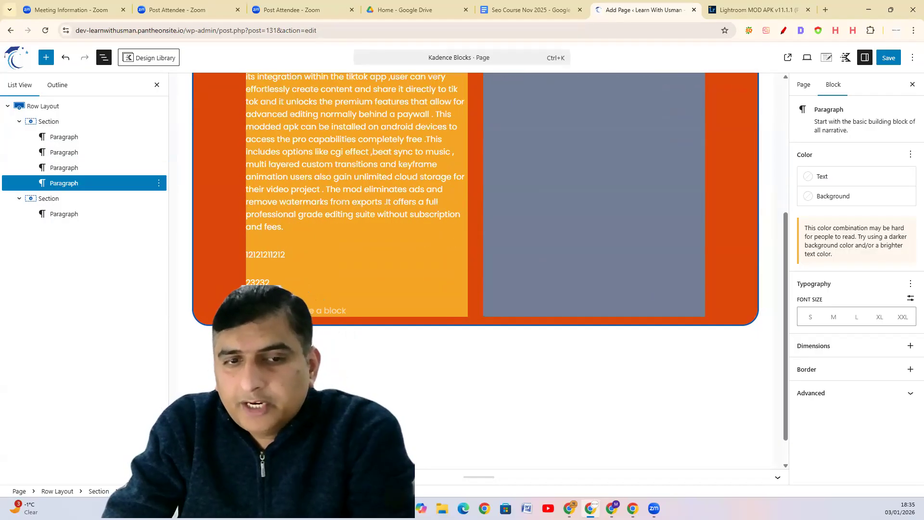
pyautogui.write('23232')
pyautogui.press('Return')
pyautogui.write('3232')
pyautogui.press('Return')
pyautogui.write('323')
pyautogui.press('Return')
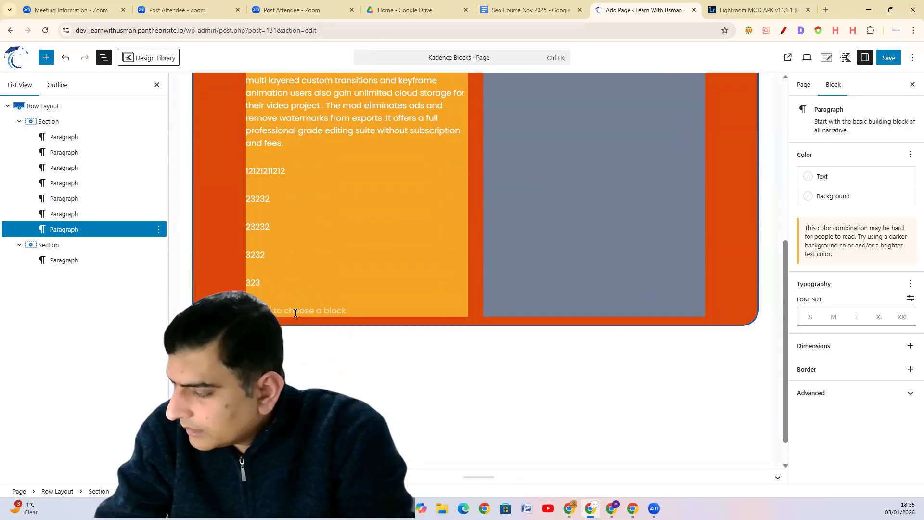
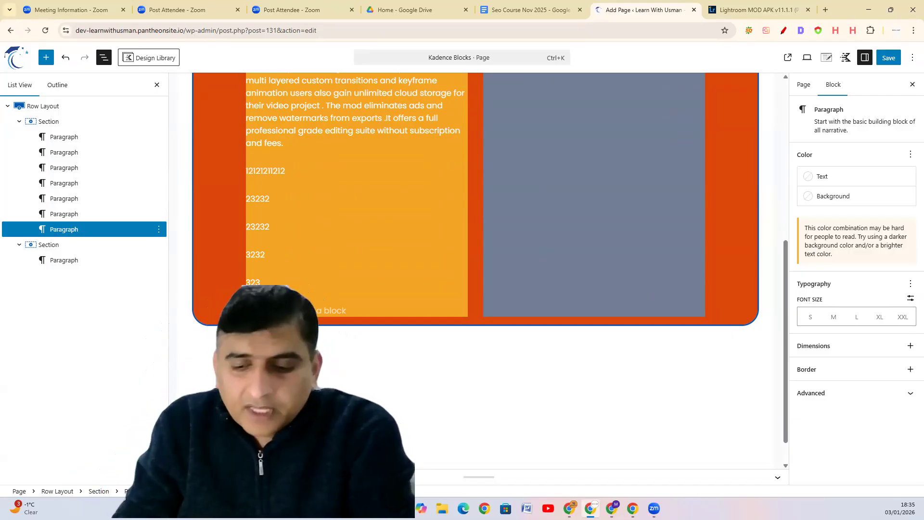
# Delete the filler number paragraphs from the orange column.
pyautogui.press('BackSpace')
pyautogui.press('BackSpace')
pyautogui.press('BackSpace')
pyautogui.press('BackSpace')
pyautogui.press('BackSpace')
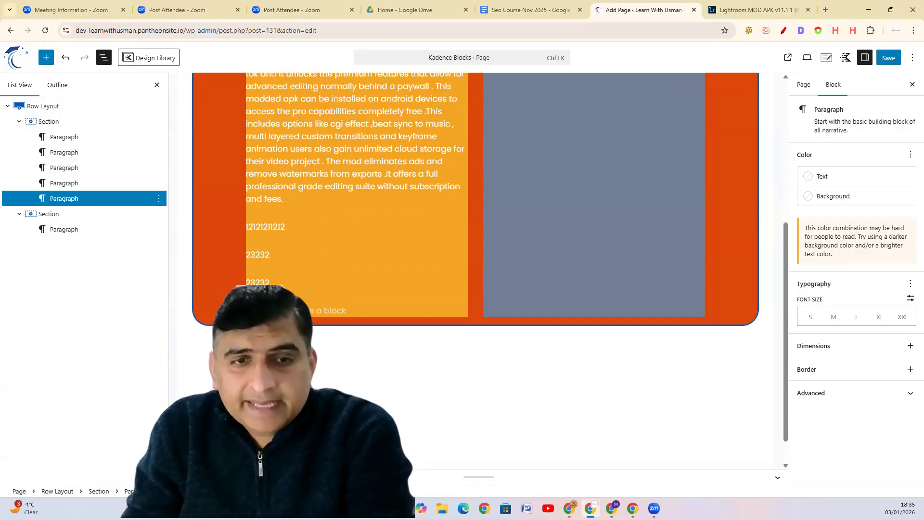
pyautogui.press('BackSpace')
pyautogui.press('BackSpace')
pyautogui.press('BackSpace')
pyautogui.press('BackSpace')
pyautogui.press('BackSpace')
pyautogui.press('BackSpace')
pyautogui.press('BackSpace')
pyautogui.press('BackSpace')
pyautogui.press('BackSpace')
pyautogui.press('BackSpace')
pyautogui.press('BackSpace')
pyautogui.press('BackSpace')
pyautogui.press('BackSpace')
pyautogui.press('BackSpace')
pyautogui.press('BackSpace')
pyautogui.press('BackSpace')
pyautogui.press('BackSpace')
pyautogui.press('BackSpace')
pyautogui.press('BackSpace')
pyautogui.press('BackSpace')
pyautogui.press('BackSpace')
pyautogui.press('BackSpace')
pyautogui.press('BackSpace')
pyautogui.press('BackSpace')
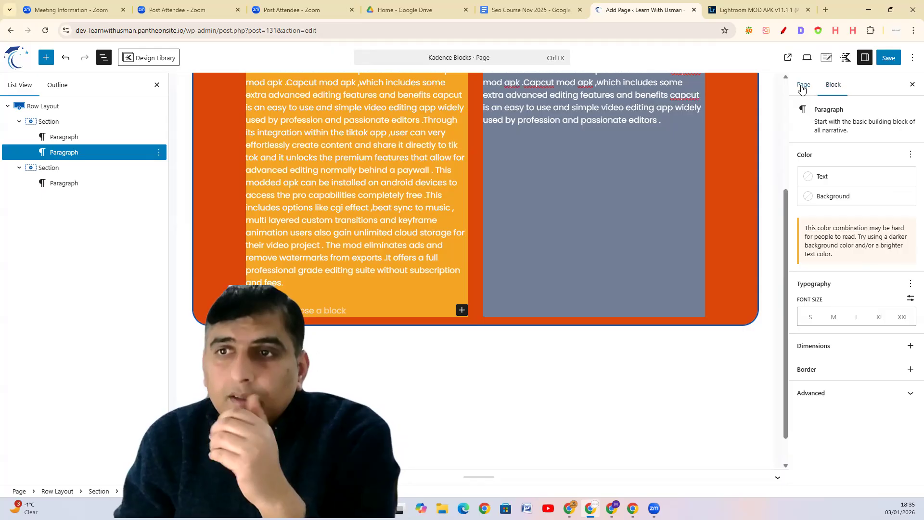
# Examine the Row Layout's structure, visibility, custom CSS and advanced settings, including the Hide on Mobile option.
pyautogui.scroll(3, 536, 255)
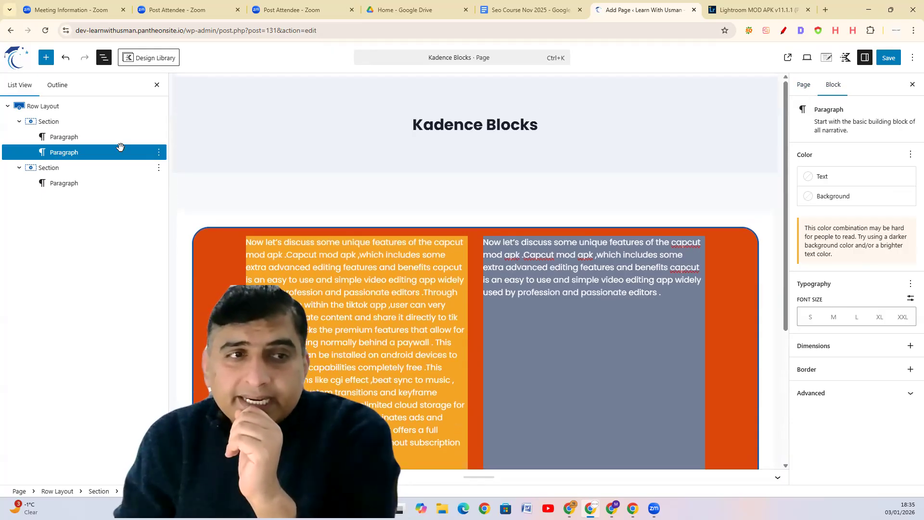
pyautogui.click(44, 105)
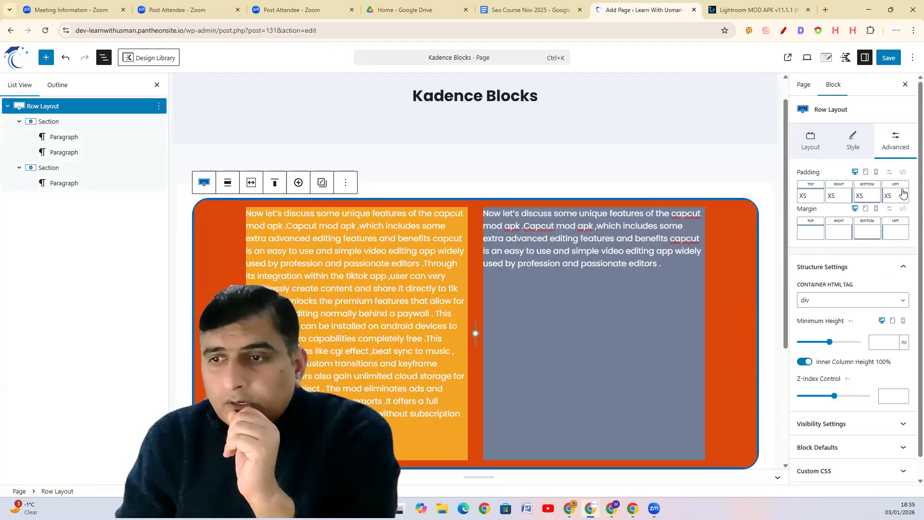
pyautogui.scroll(-1, 846, 366)
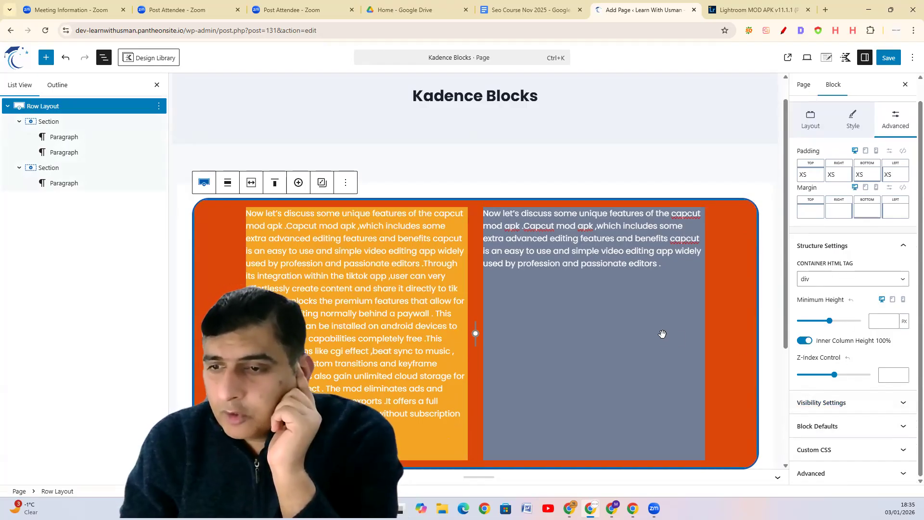
pyautogui.scroll(-2, 662, 337)
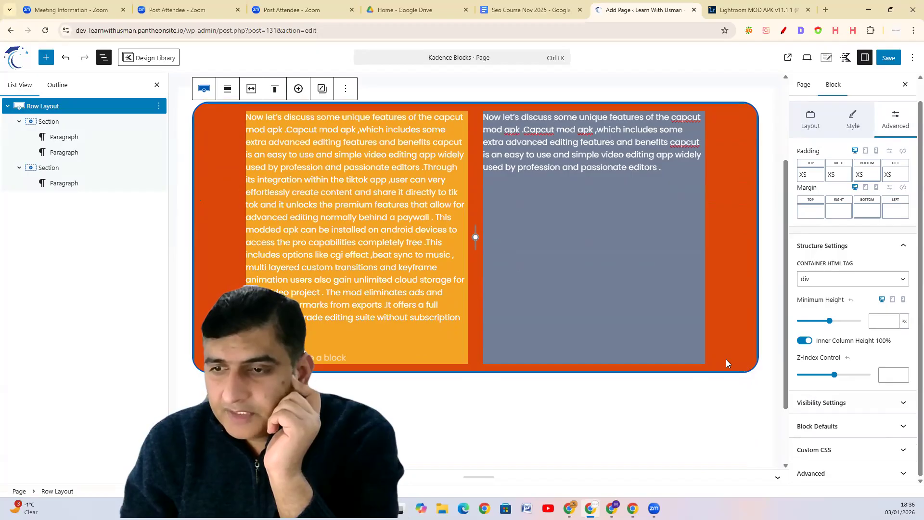
pyautogui.click(866, 405)
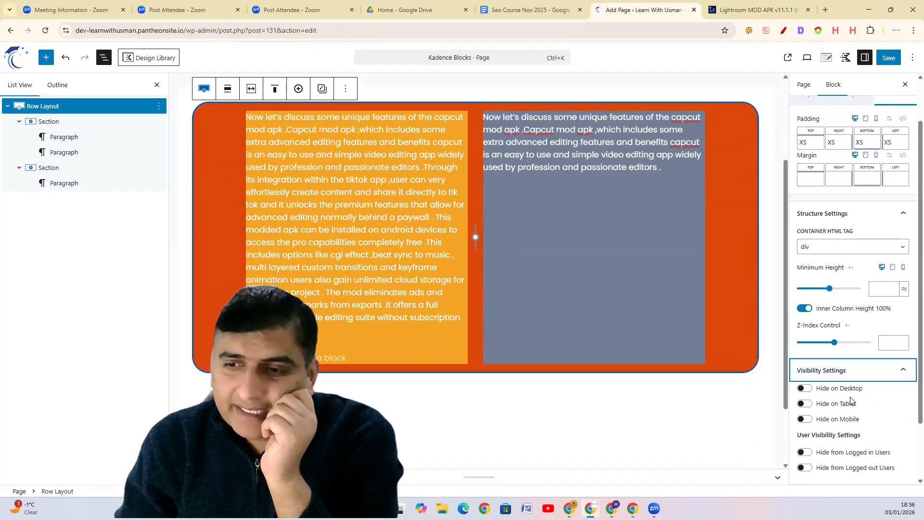
pyautogui.click(803, 420)
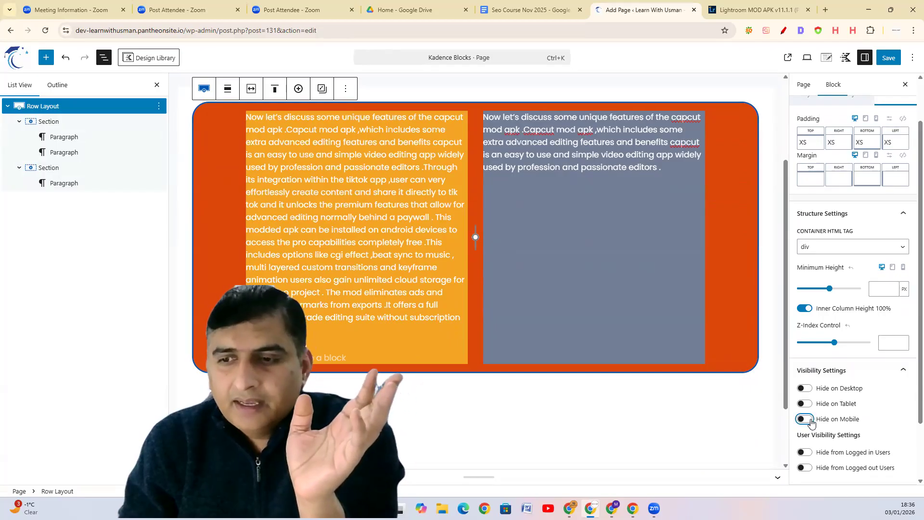
pyautogui.scroll(-3, 852, 431)
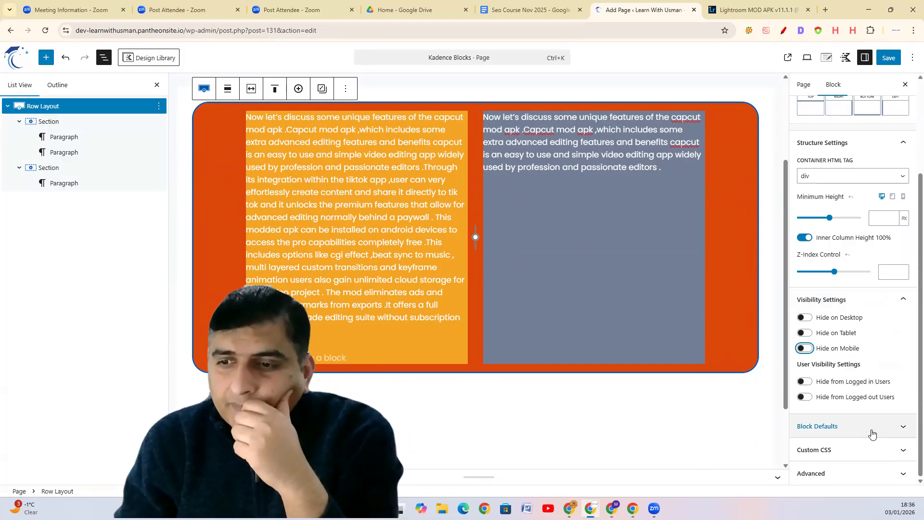
pyautogui.click(889, 451)
pyautogui.click(858, 339)
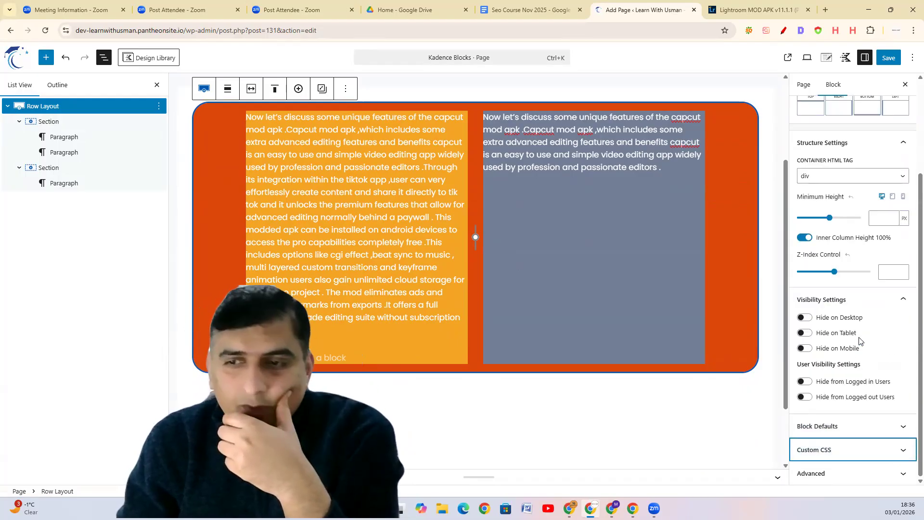
pyautogui.click(856, 472)
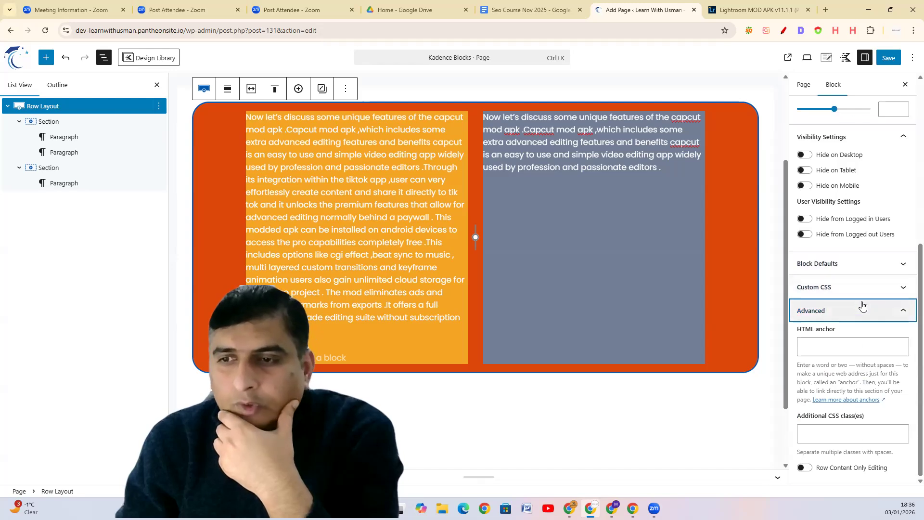
pyautogui.scroll(6, 854, 342)
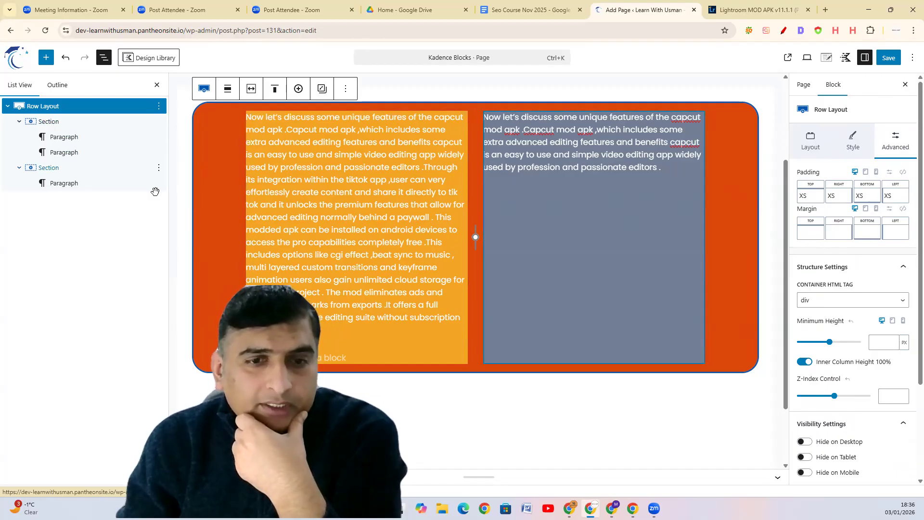
# Delete the empty paragraph below the orange column's text.
pyautogui.click(373, 357)
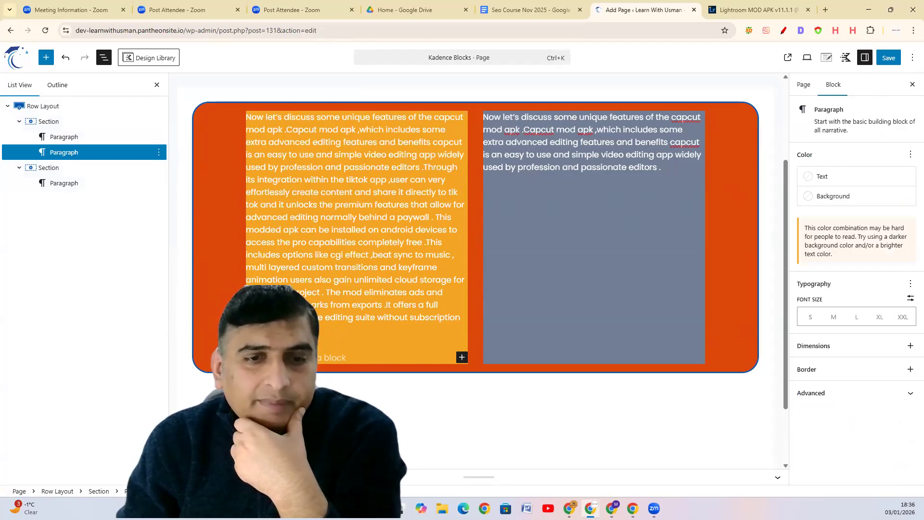
pyautogui.click(158, 153)
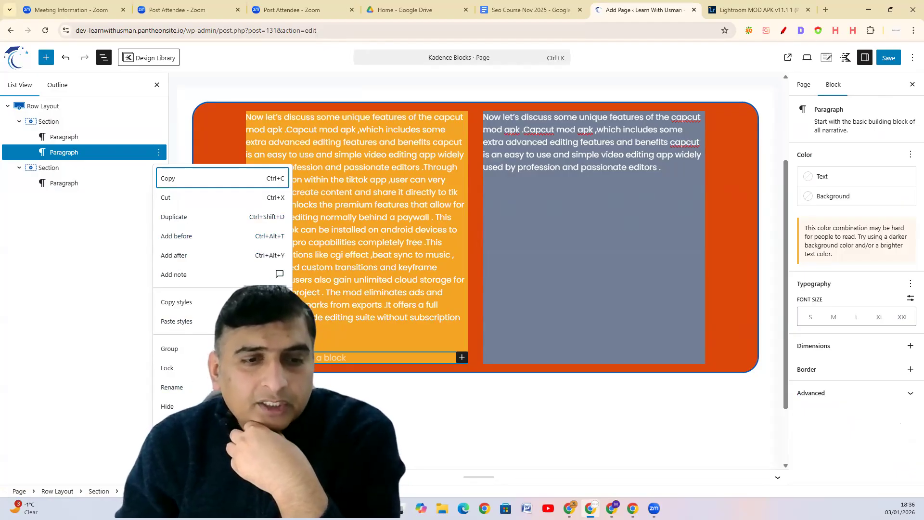
pyautogui.click(168, 433)
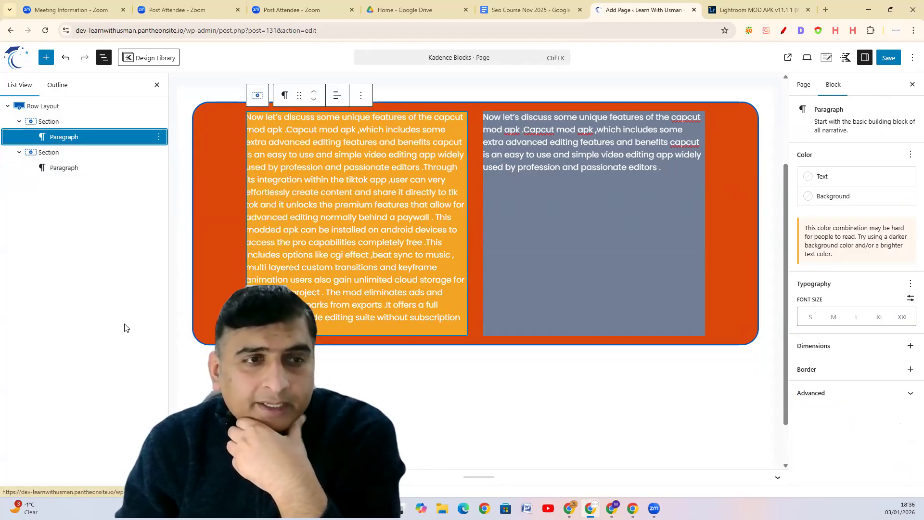
# Insert a new two-column Row Layout with a wider first column below the existing row.
pyautogui.click(6, 105)
pyautogui.scroll(-1, 351, 364)
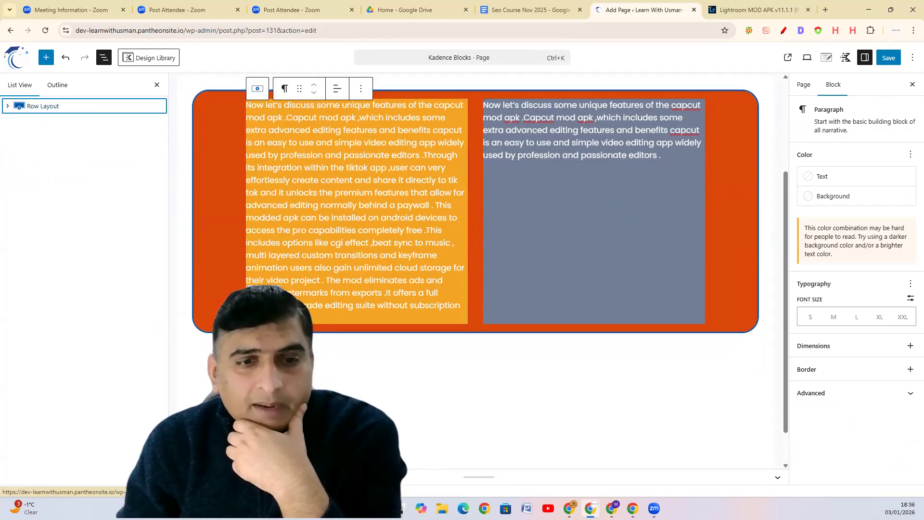
pyautogui.click(351, 364)
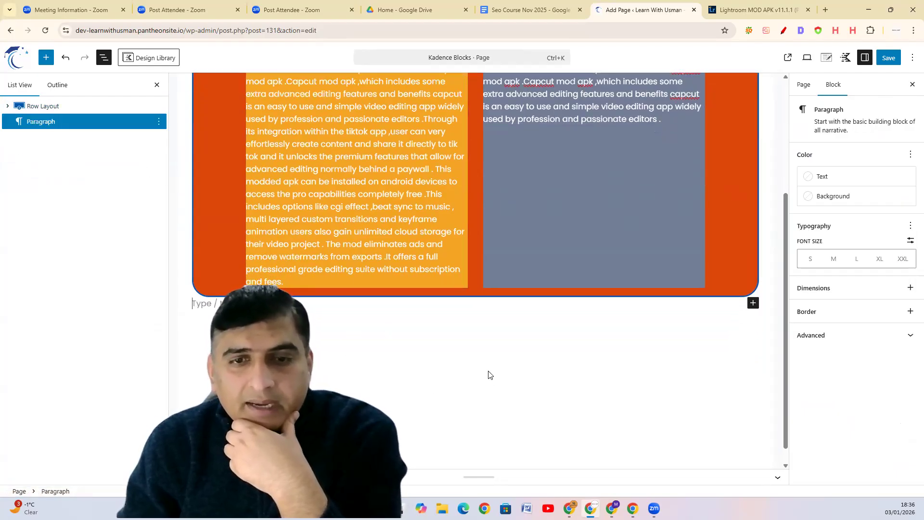
pyautogui.press('Return')
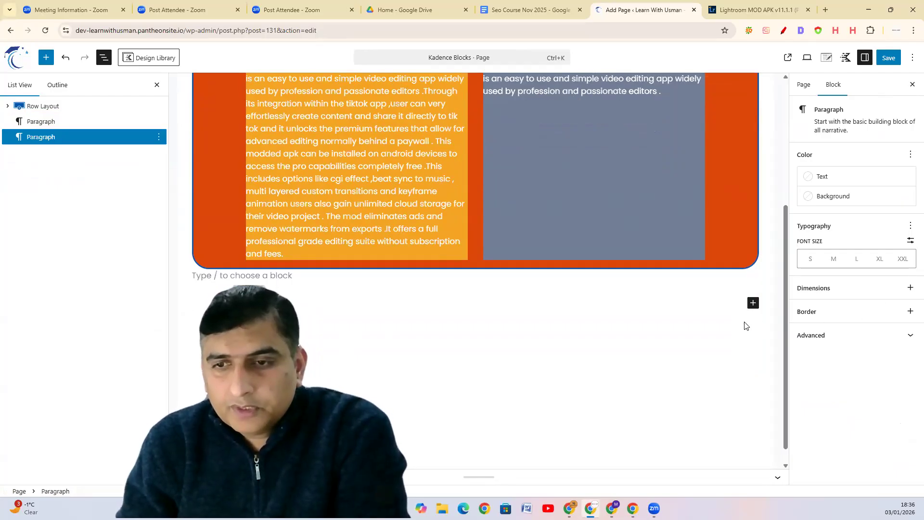
pyautogui.click(754, 303)
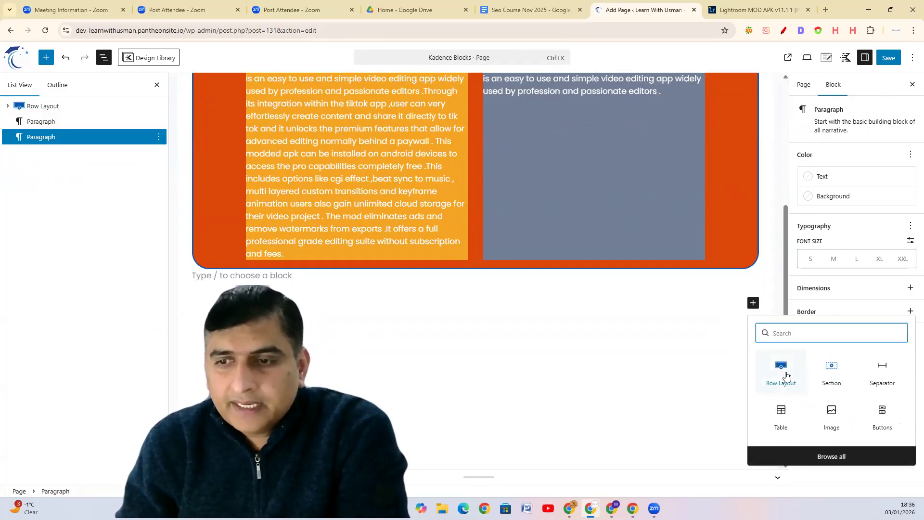
pyautogui.click(780, 380)
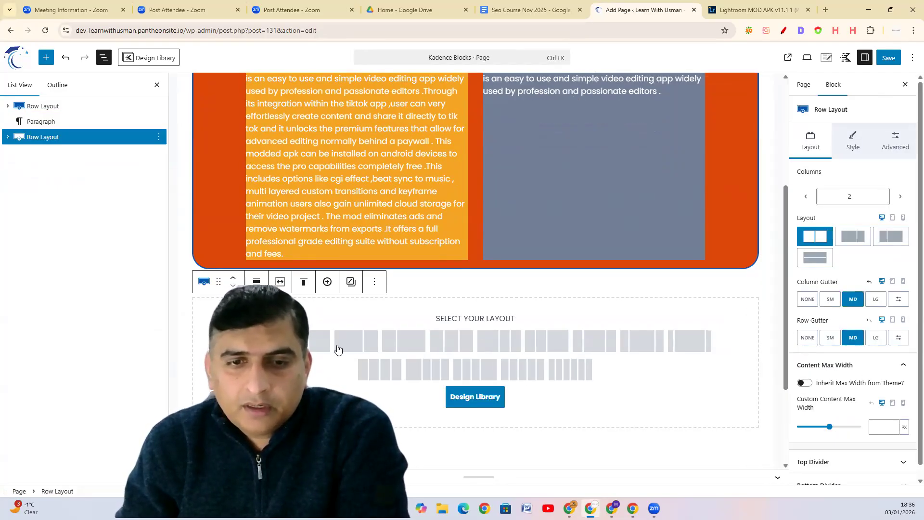
pyautogui.click(351, 348)
pyautogui.scroll(-1, 517, 315)
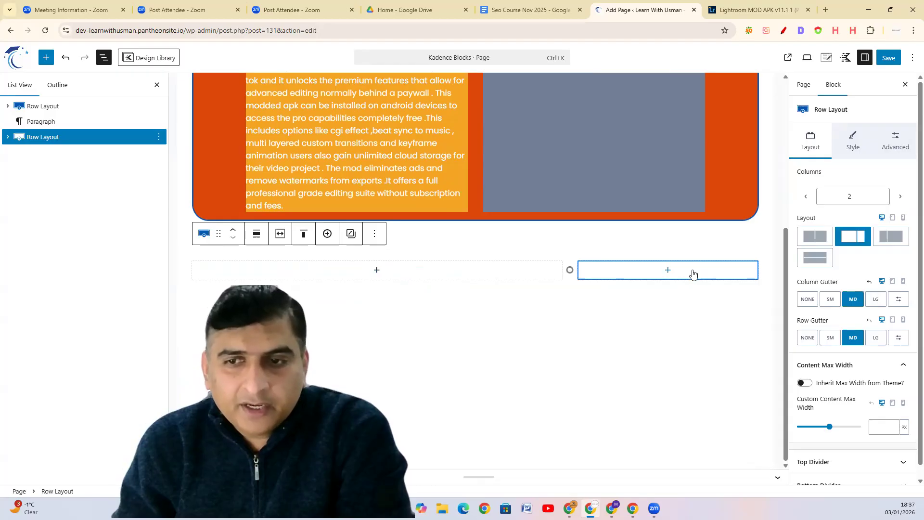
pyautogui.click(378, 272)
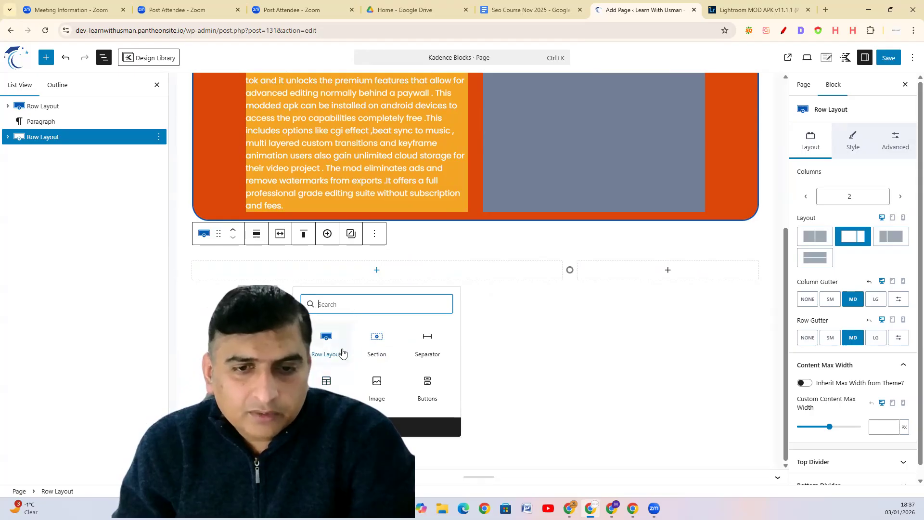
pyautogui.write('search')
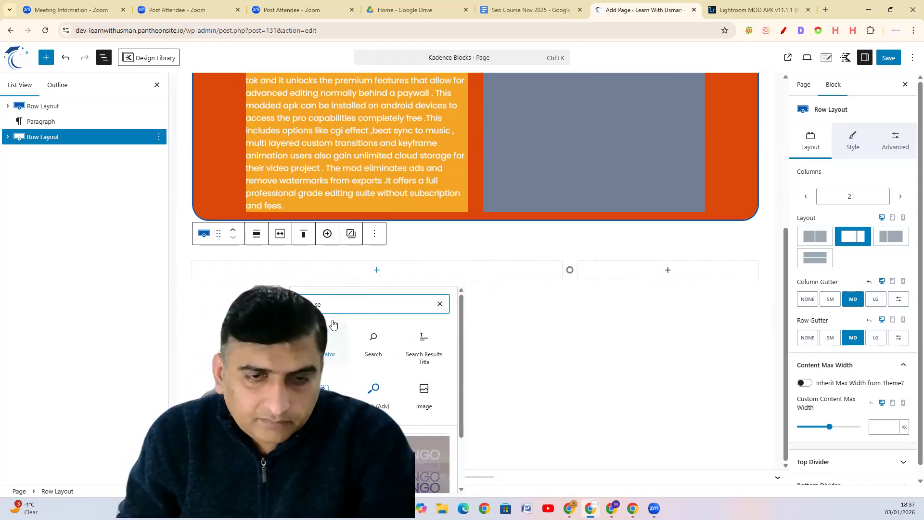
pyautogui.click(289, 272)
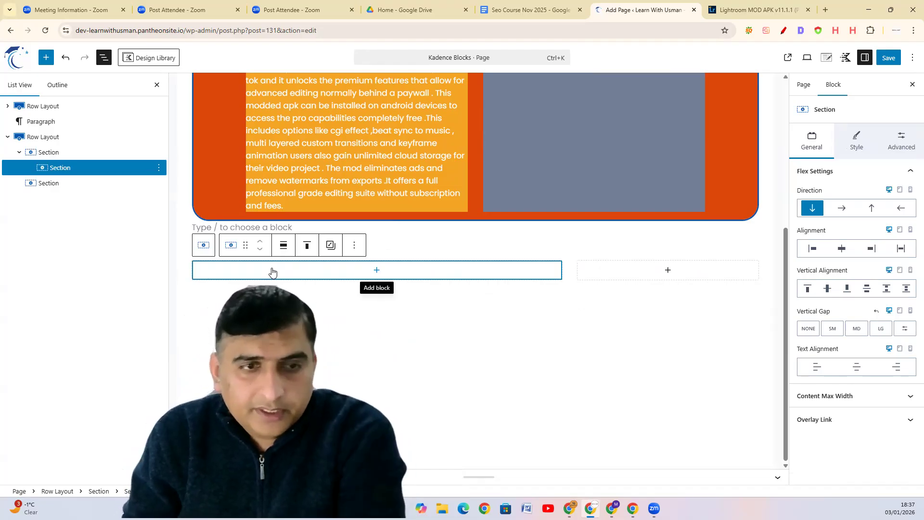
pyautogui.click(355, 245)
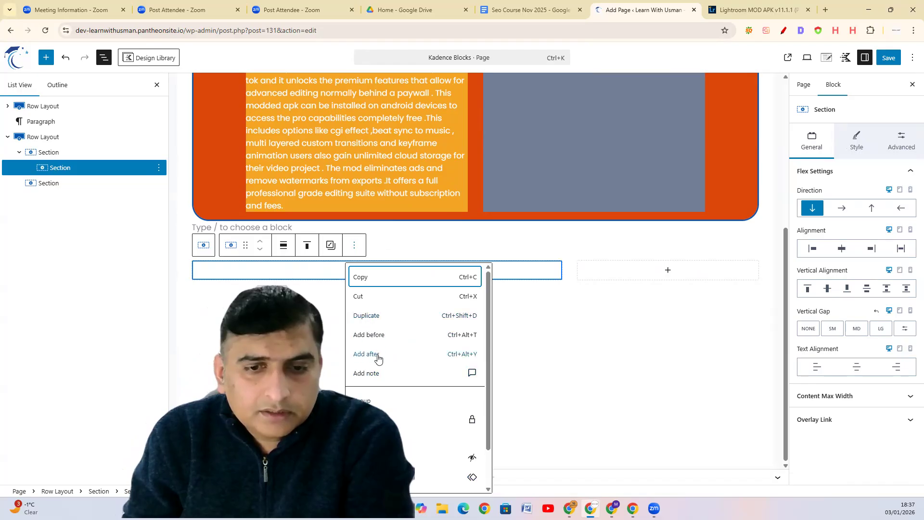
pyautogui.scroll(-1, 389, 386)
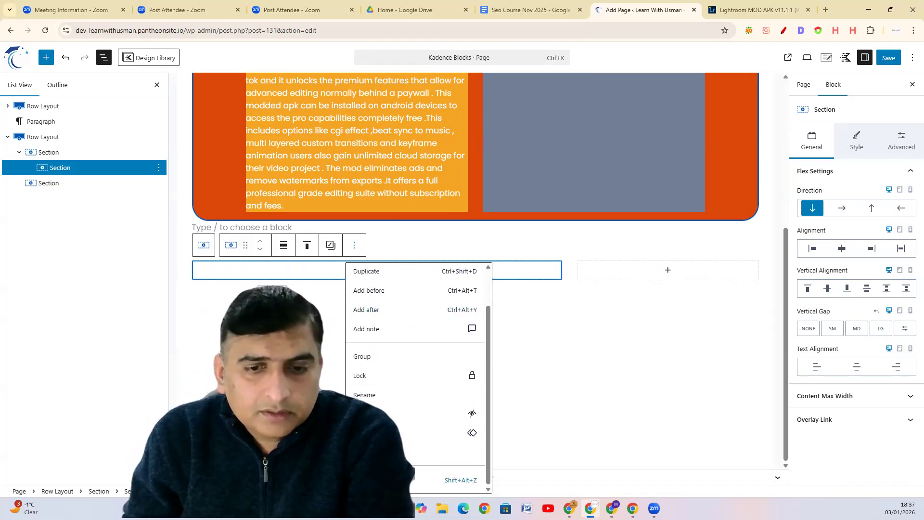
pyautogui.click(382, 480)
# Insert a Paragraph block in the new row's wider column and paste the CapCut mod APK features text.
pyautogui.click(375, 271)
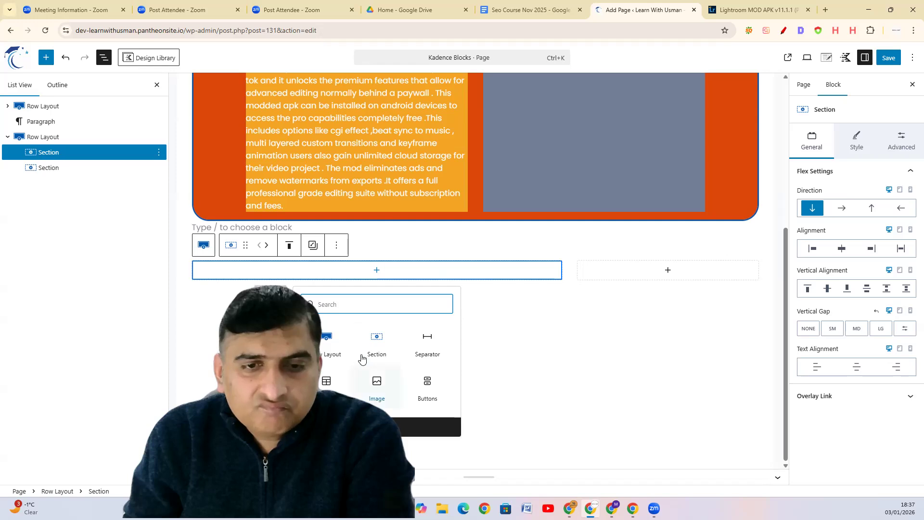
pyautogui.write('par')
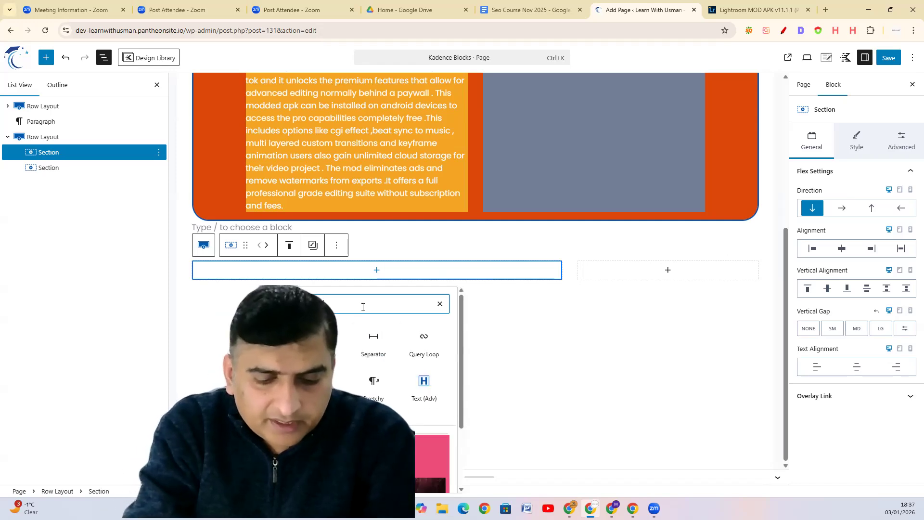
pyautogui.write('g')
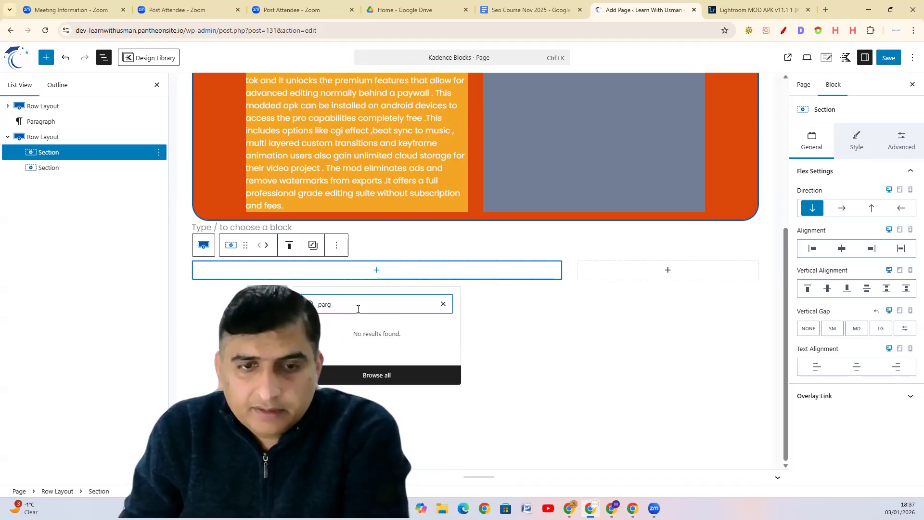
pyautogui.press('BackSpace')
pyautogui.press('Return')
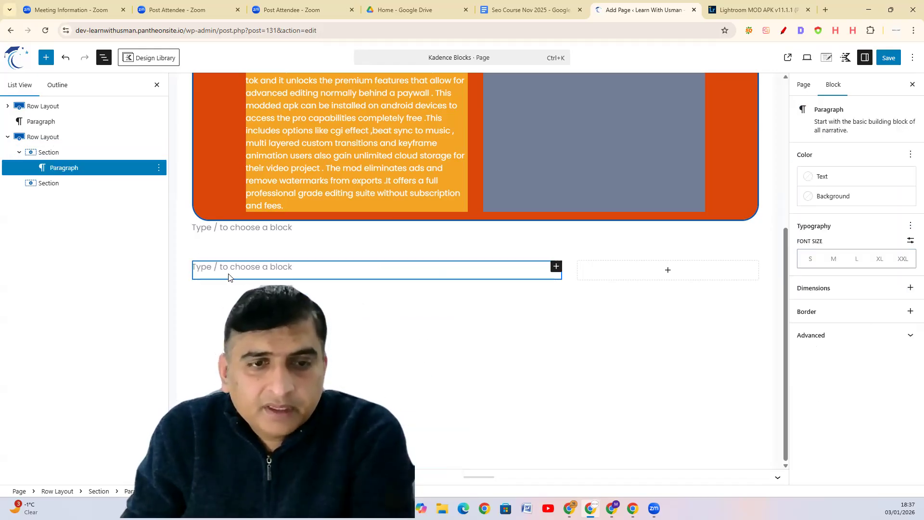
pyautogui.click(284, 361)
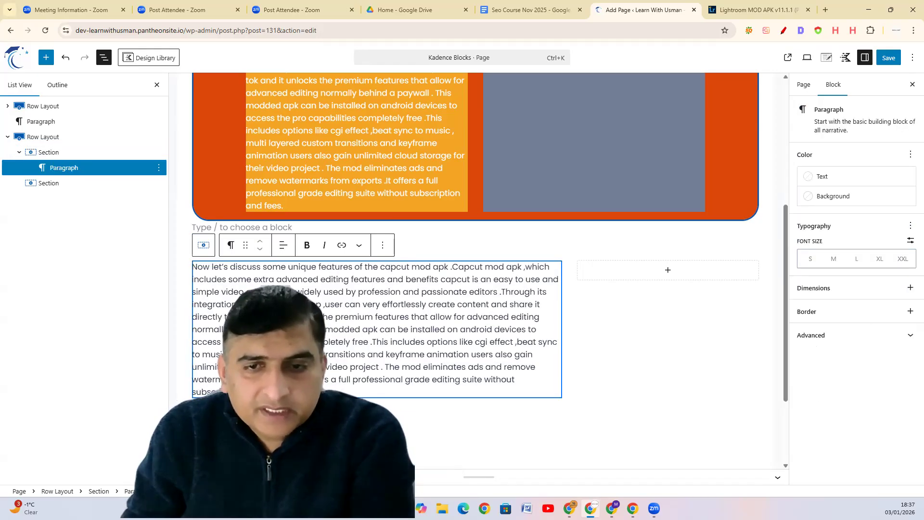
# Add an Image block to the new row's narrower column using the Learn logo from the media library.
pyautogui.click(665, 270)
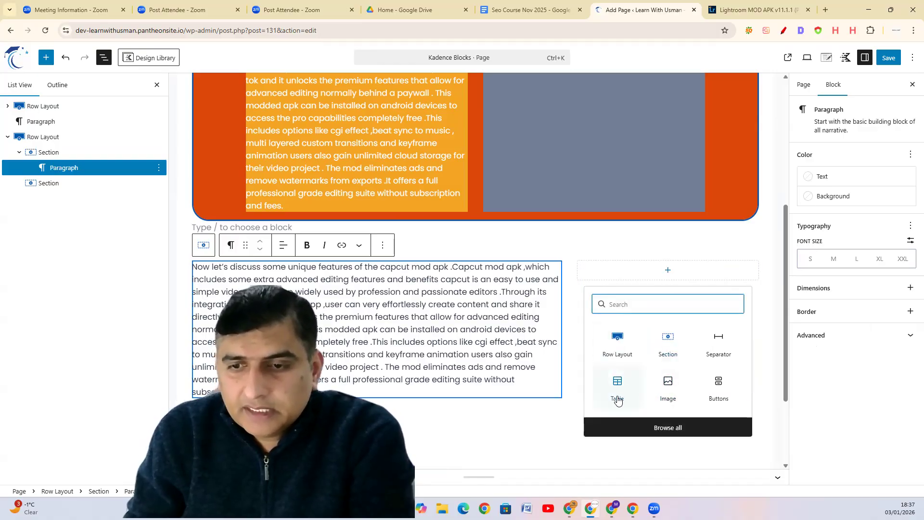
pyautogui.click(667, 385)
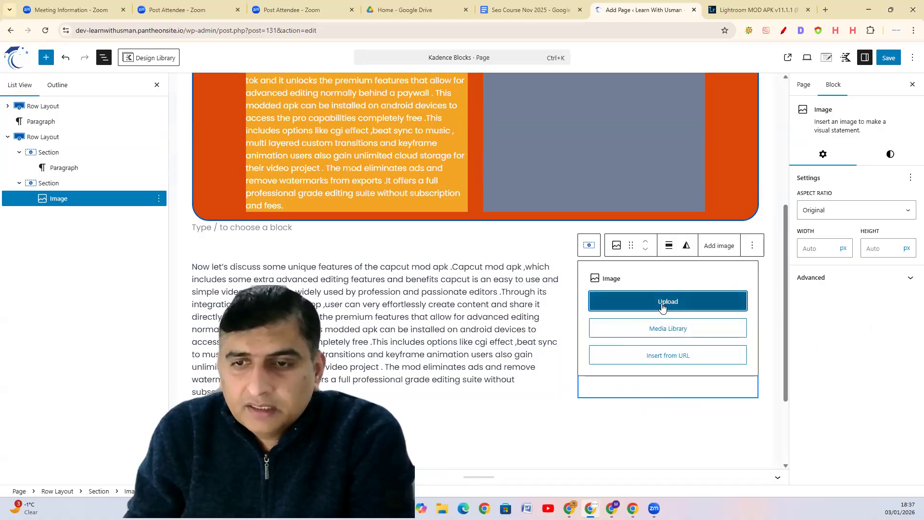
pyautogui.click(662, 307)
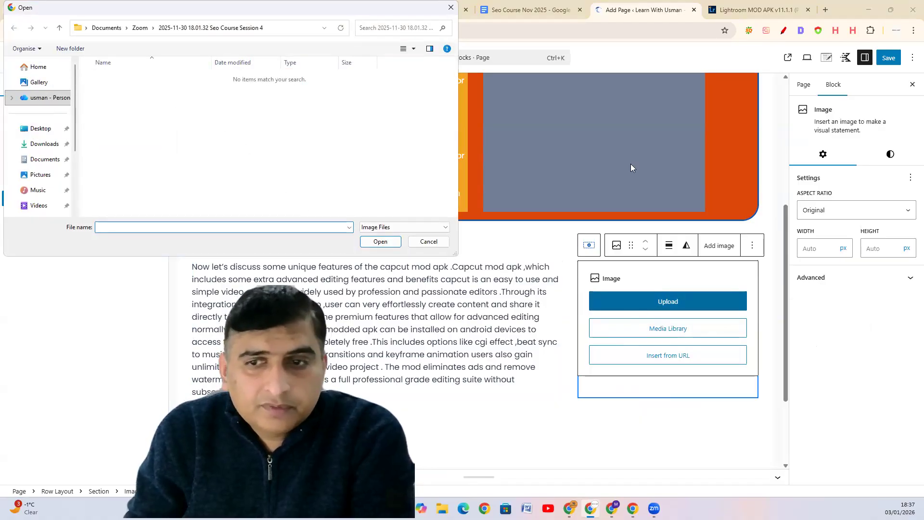
pyautogui.click(429, 242)
pyautogui.click(669, 334)
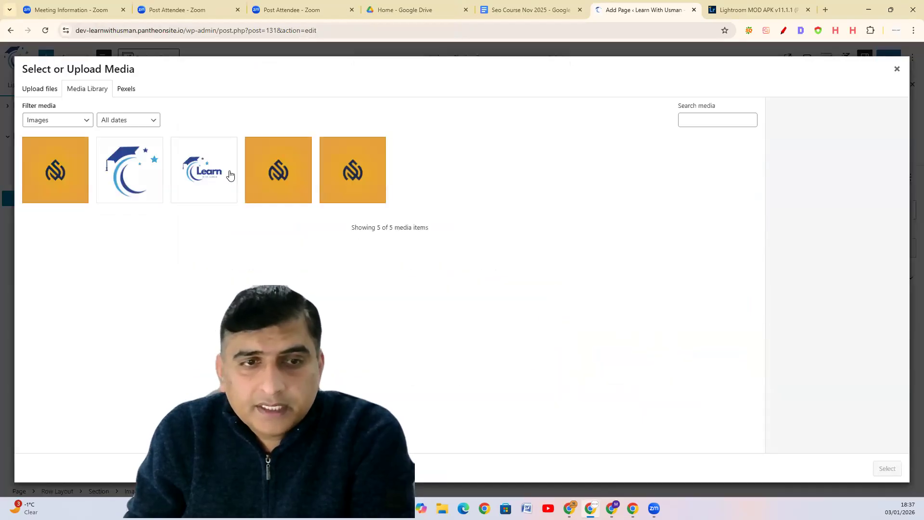
pyautogui.click(216, 182)
pyautogui.click(884, 468)
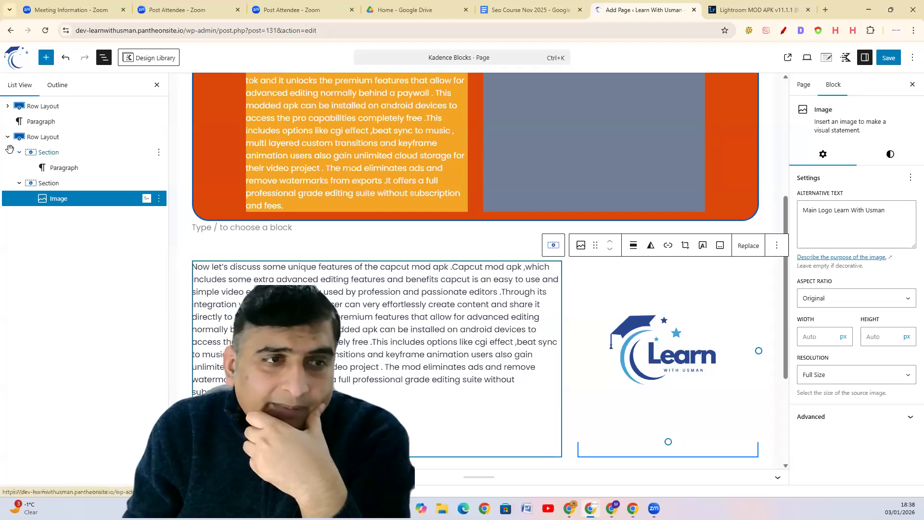
# Delete the empty paragraph between the two Row Layouts.
pyautogui.click(8, 106)
pyautogui.click(8, 106)
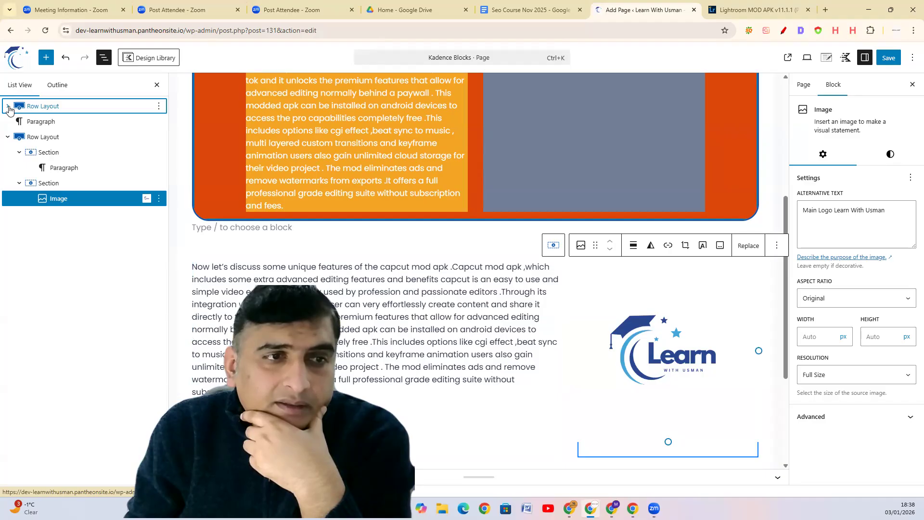
pyautogui.click(8, 138)
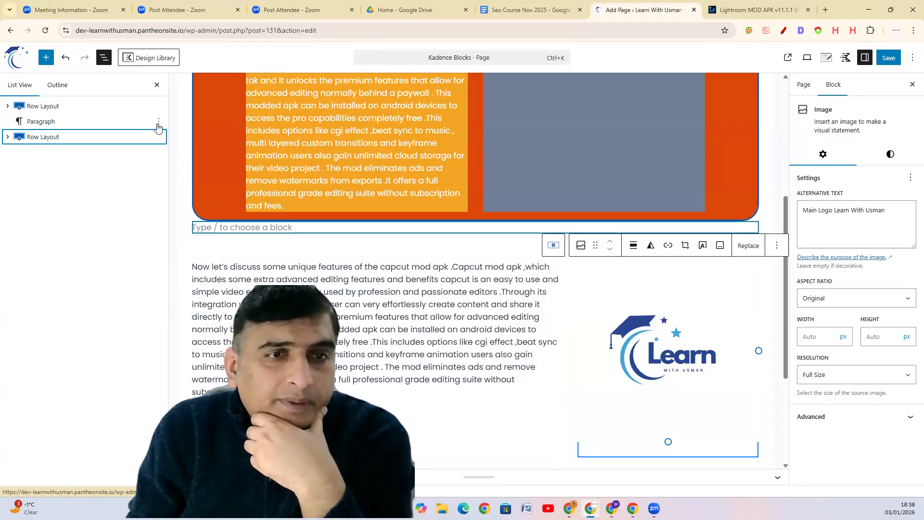
pyautogui.click(8, 106)
pyautogui.click(7, 106)
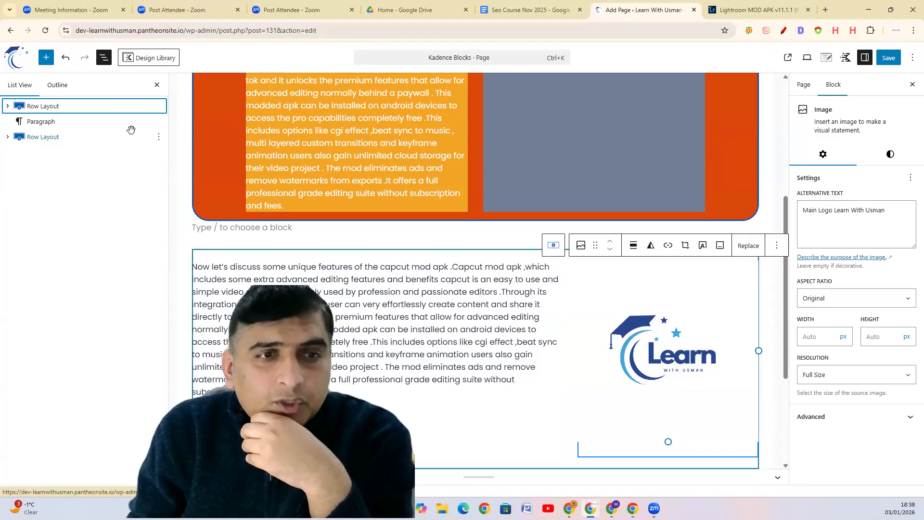
pyautogui.rightClick(155, 123)
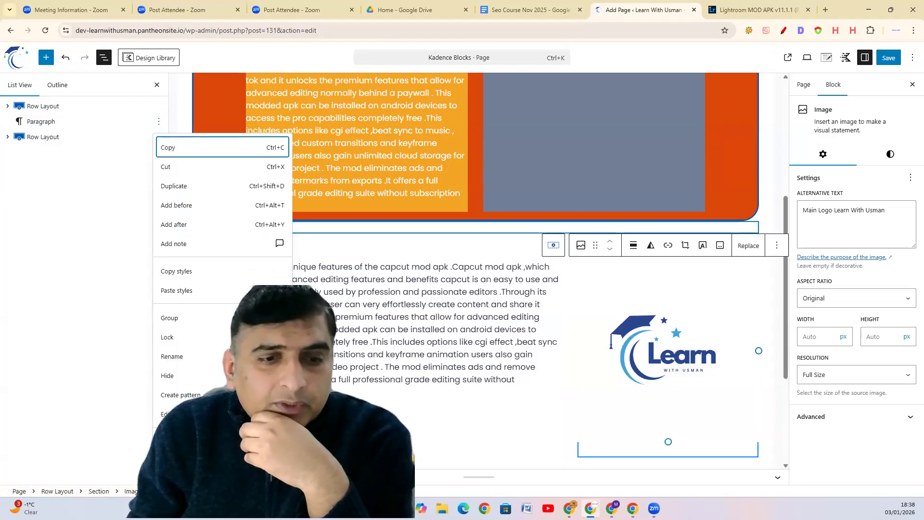
pyautogui.click(126, 312)
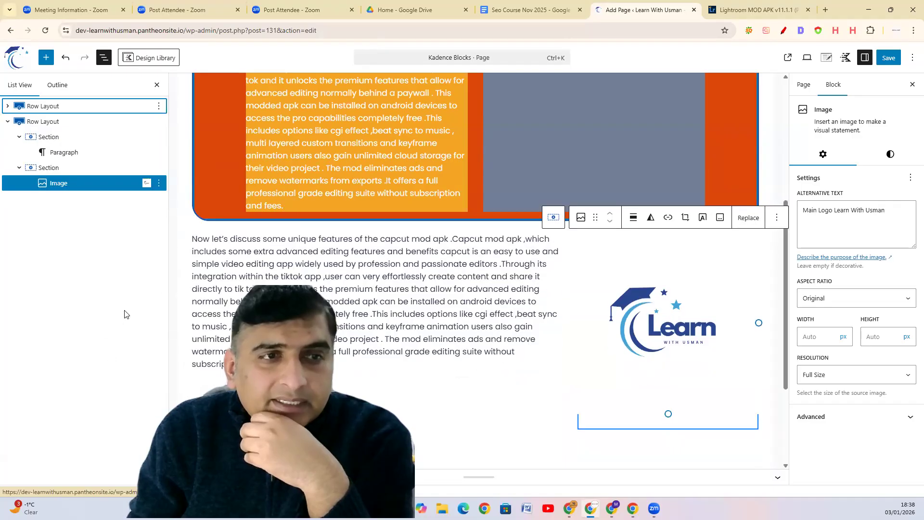
pyautogui.click(8, 121)
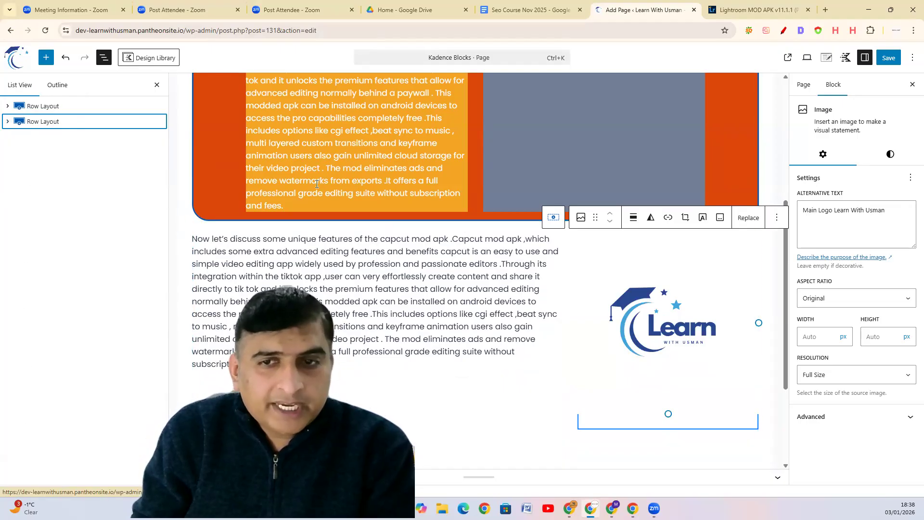
pyautogui.click(8, 122)
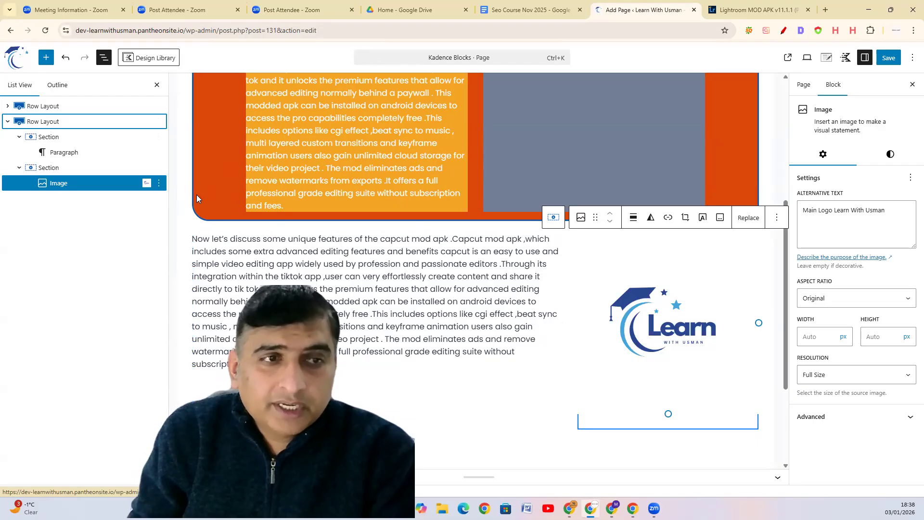
pyautogui.click(8, 122)
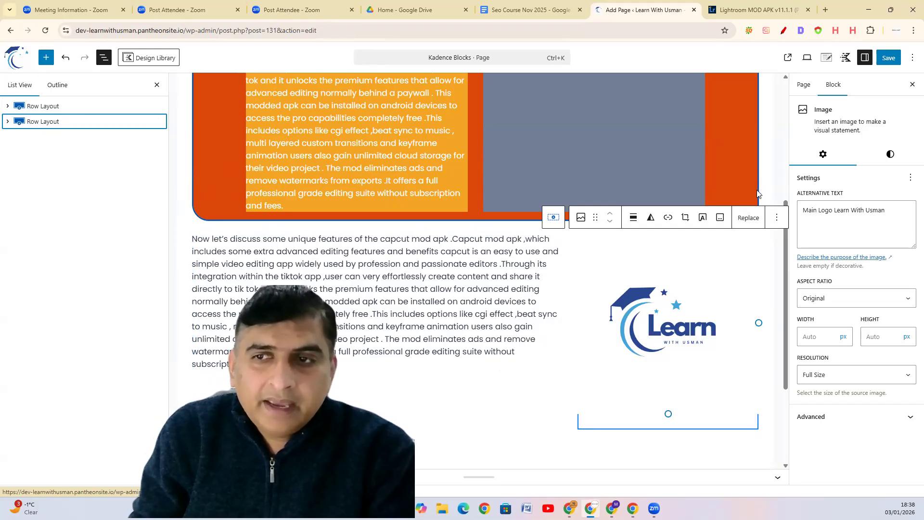
pyautogui.click(563, 256)
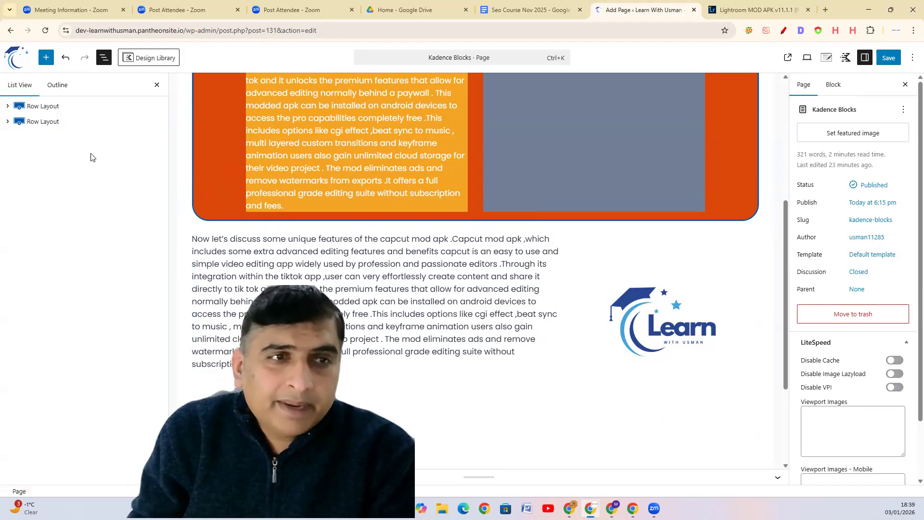
# Link the margin sides of the first Row Layout and set its margin to Large 48px.
pyautogui.click(43, 106)
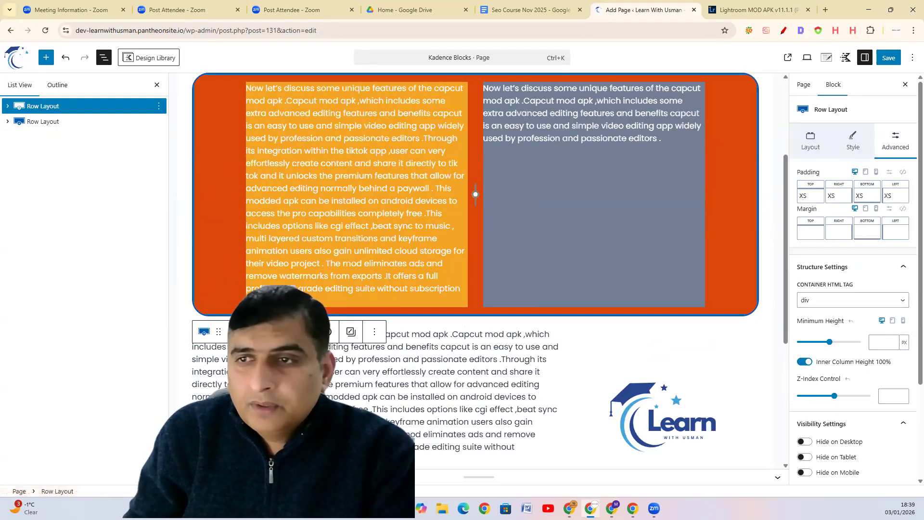
pyautogui.click(903, 209)
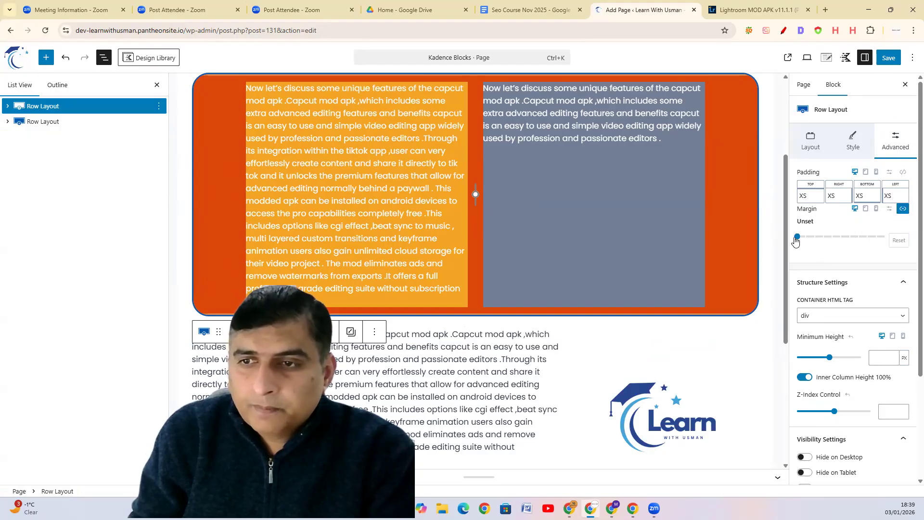
pyautogui.moveTo(797, 237); pyautogui.dragTo(850, 243)
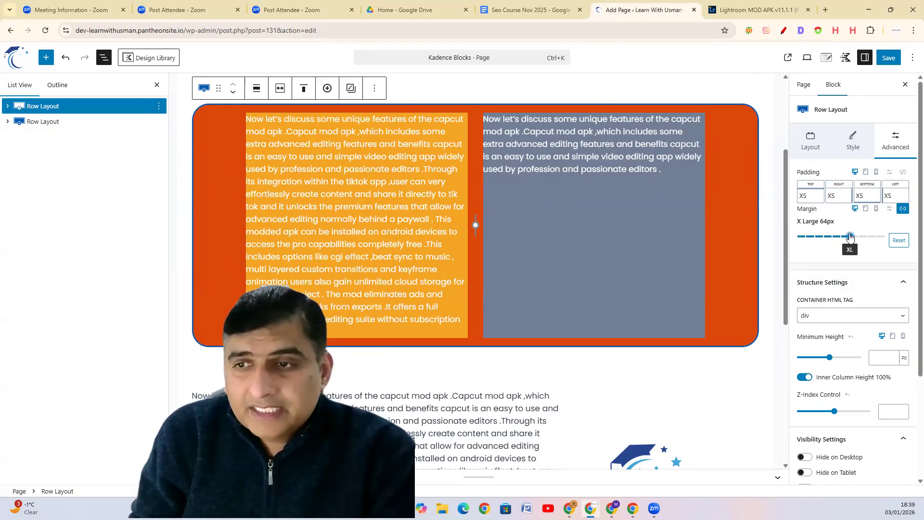
pyautogui.moveTo(850, 236)
pyautogui.mouseDown()
pyautogui.moveTo(829, 245)
pyautogui.moveTo(842, 243)
pyautogui.mouseUp()
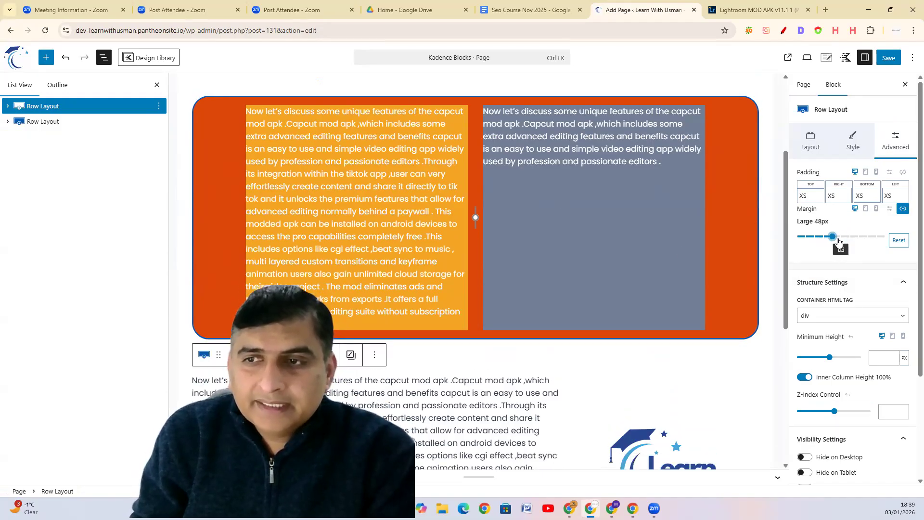
# Link the padding sides of the first Row Layout and increase its padding on all sides.
pyautogui.click(902, 172)
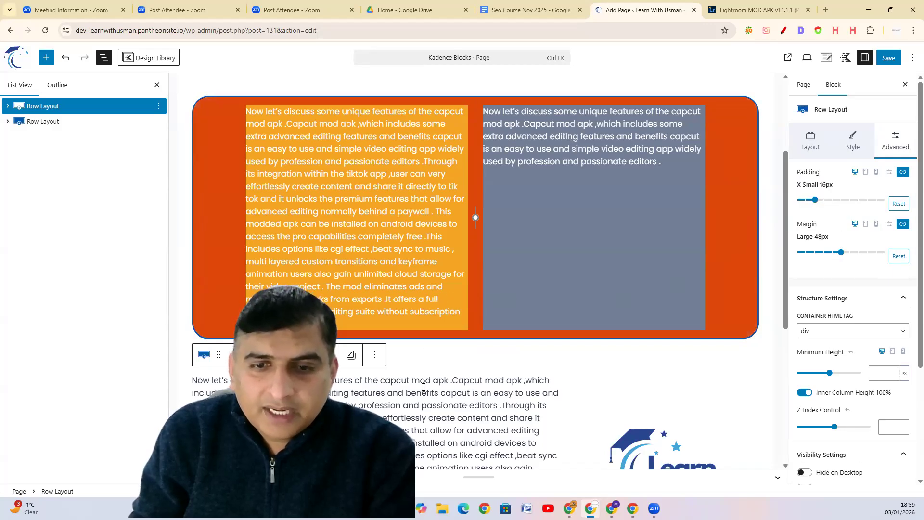
pyautogui.moveTo(815, 200); pyautogui.dragTo(836, 200)
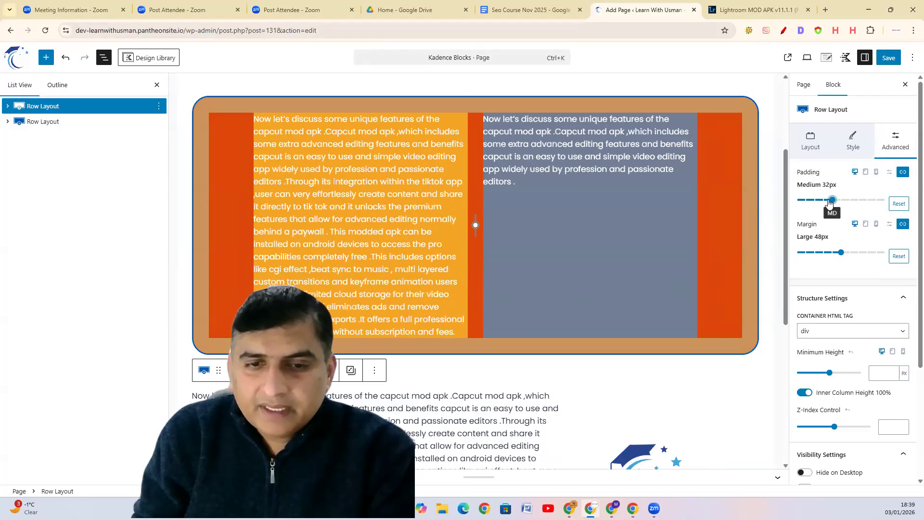
pyautogui.click(753, 379)
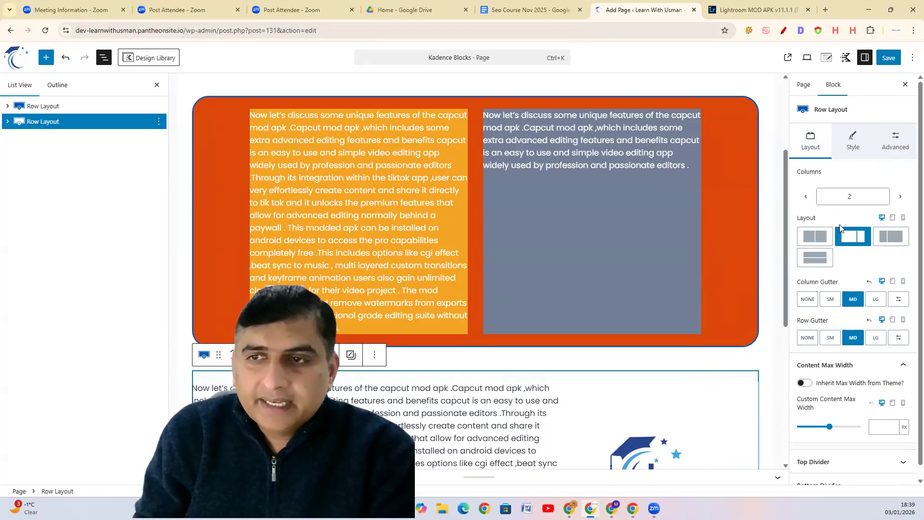
# Mark the orange row's padding beside and below the grey column with red freehand annotation strokes.
pyautogui.scroll(-3, 625, 342)
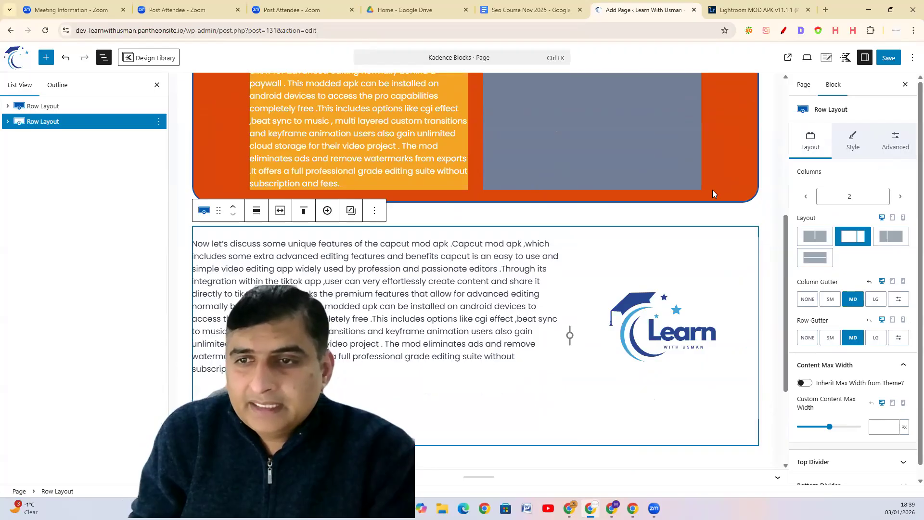
pyautogui.click(784, 30)
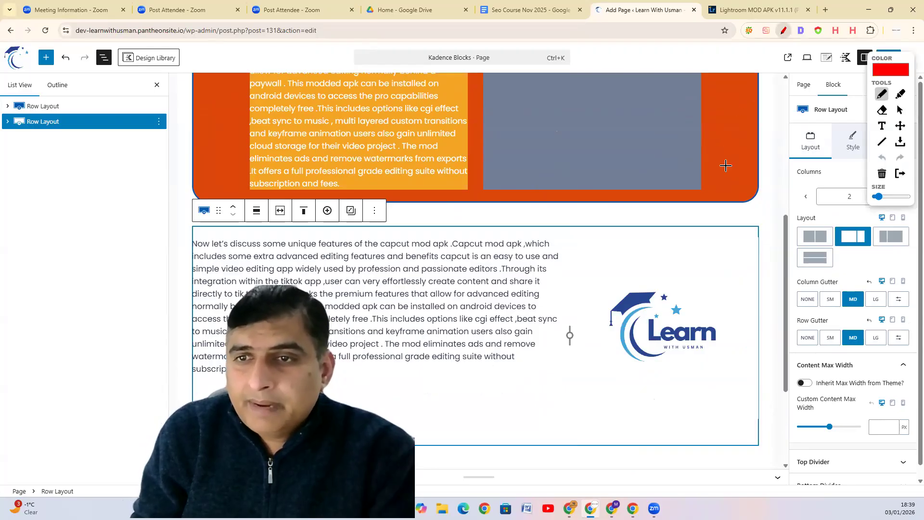
pyautogui.moveTo(701, 182)
pyautogui.mouseDown()
pyautogui.moveTo(752, 201)
pyautogui.moveTo(722, 205)
pyautogui.mouseUp()
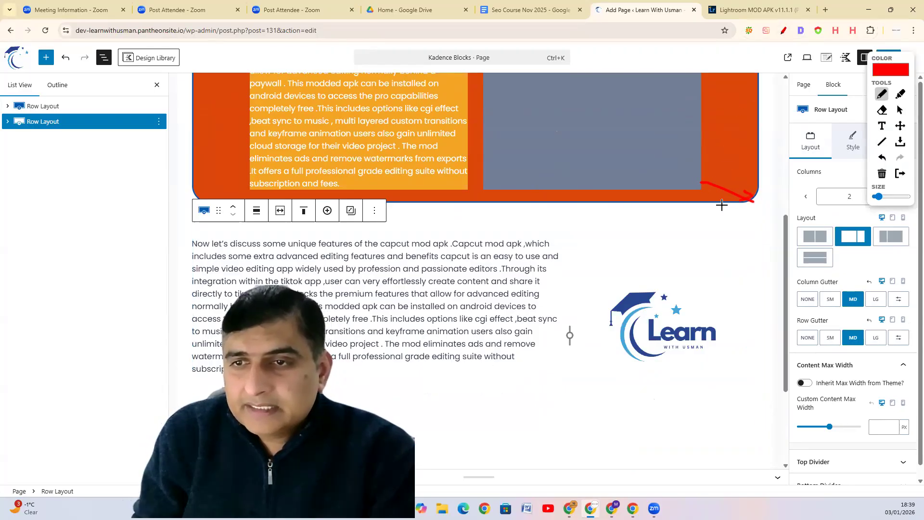
pyautogui.moveTo(629, 192); pyautogui.dragTo(630, 198)
pyautogui.moveTo(701, 135); pyautogui.dragTo(757, 131)
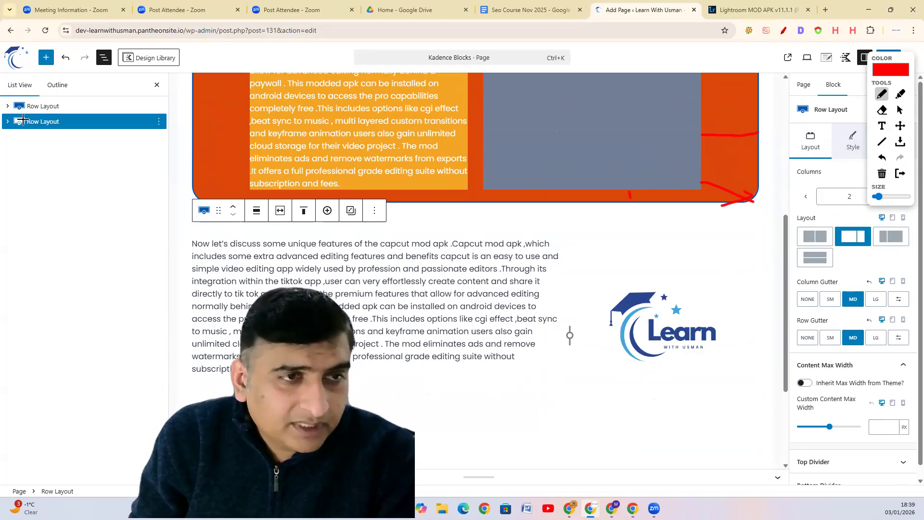
# Close the annotation overlay and set the second Row Layout's background color to the light orange palette swatch.
pyautogui.click(784, 30)
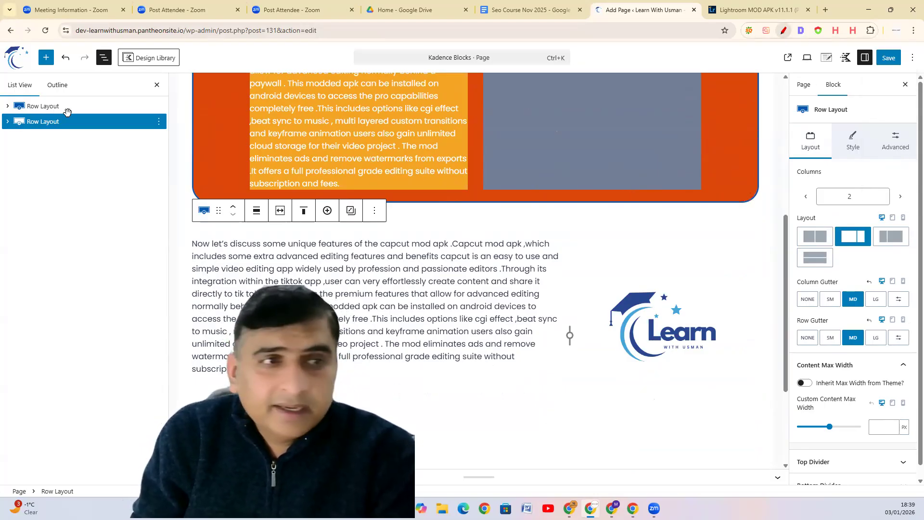
pyautogui.click(8, 122)
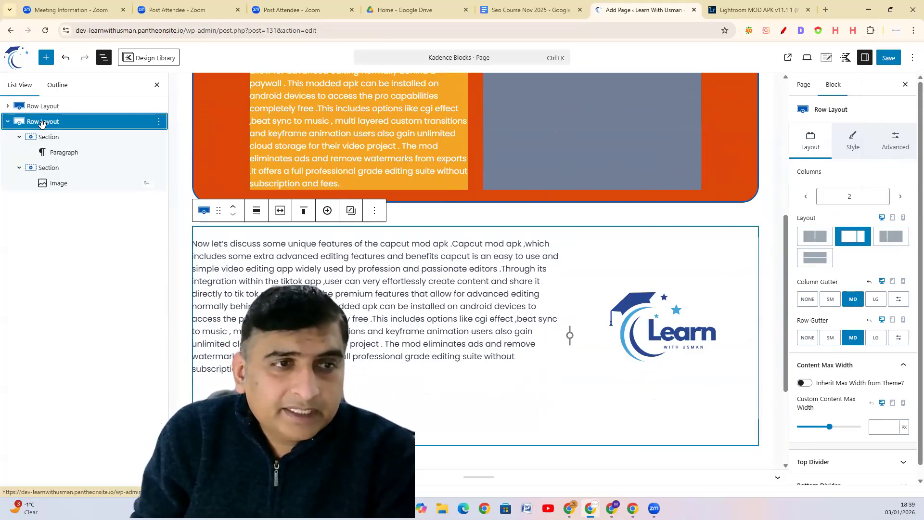
pyautogui.click(841, 112)
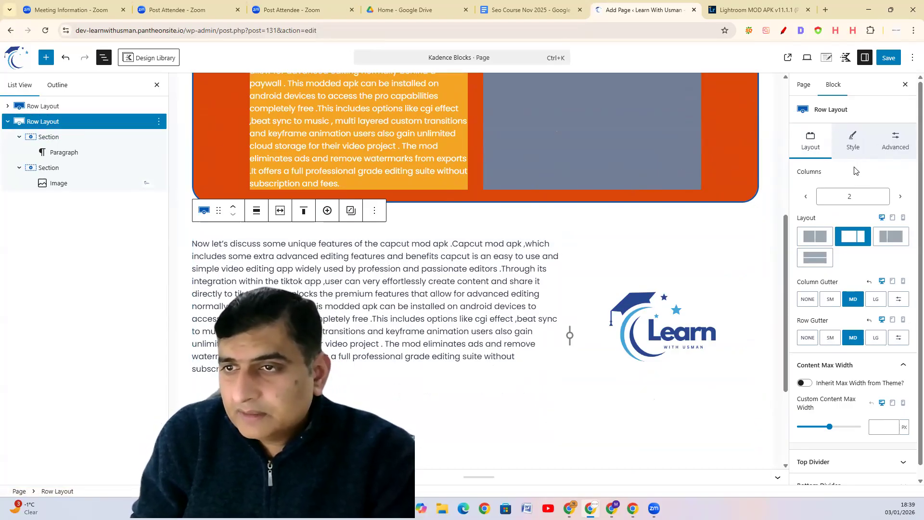
pyautogui.click(853, 142)
pyautogui.click(909, 237)
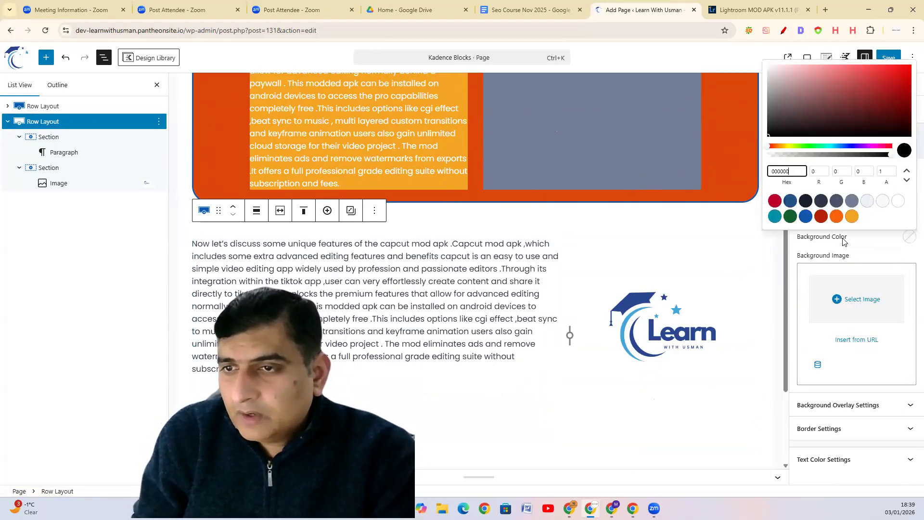
pyautogui.click(852, 217)
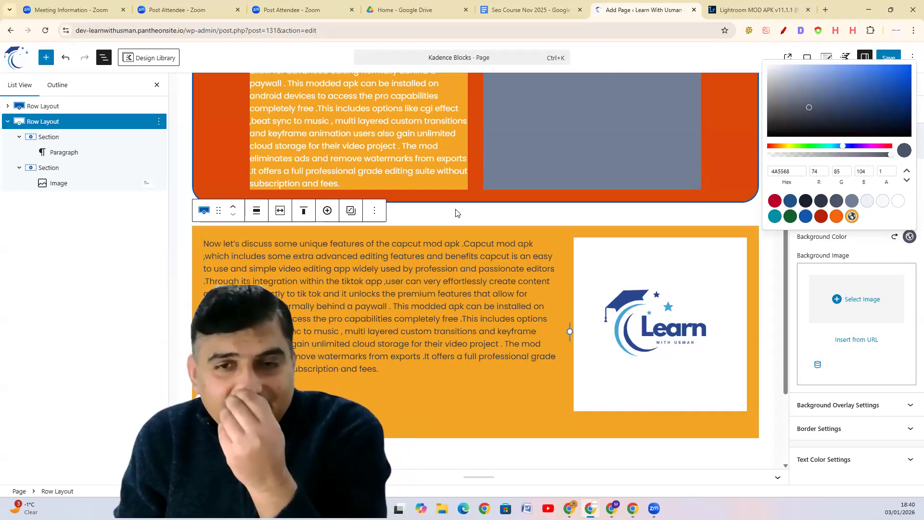
# Mark the margin gap between the two rows and the padding above the second row's text with red strokes, then close the annotation overlay.
pyautogui.click(783, 30)
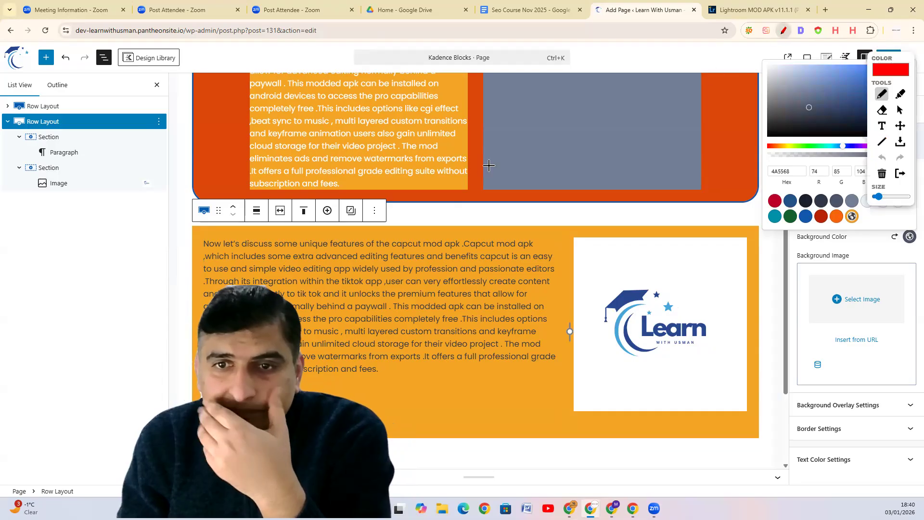
pyautogui.moveTo(483, 202); pyautogui.dragTo(481, 222)
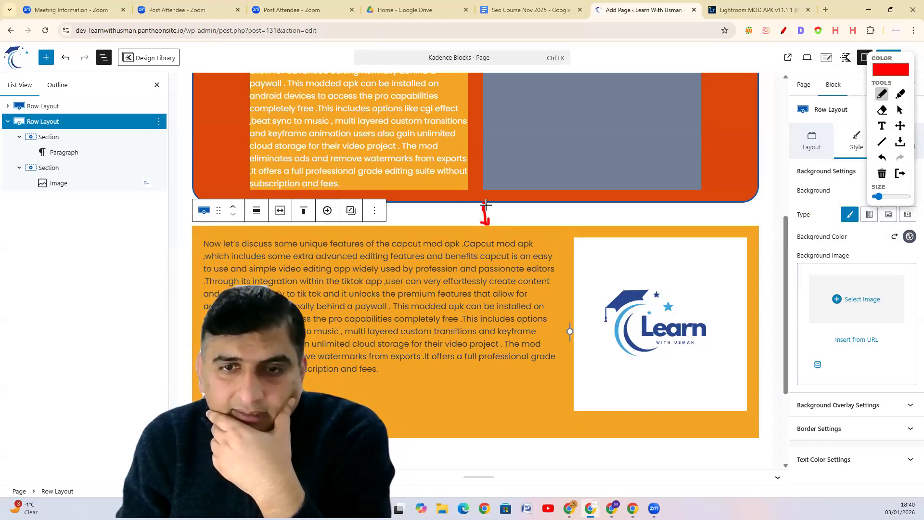
pyautogui.moveTo(444, 235)
pyautogui.mouseDown()
pyautogui.moveTo(457, 229)
pyautogui.moveTo(452, 243)
pyautogui.mouseUp()
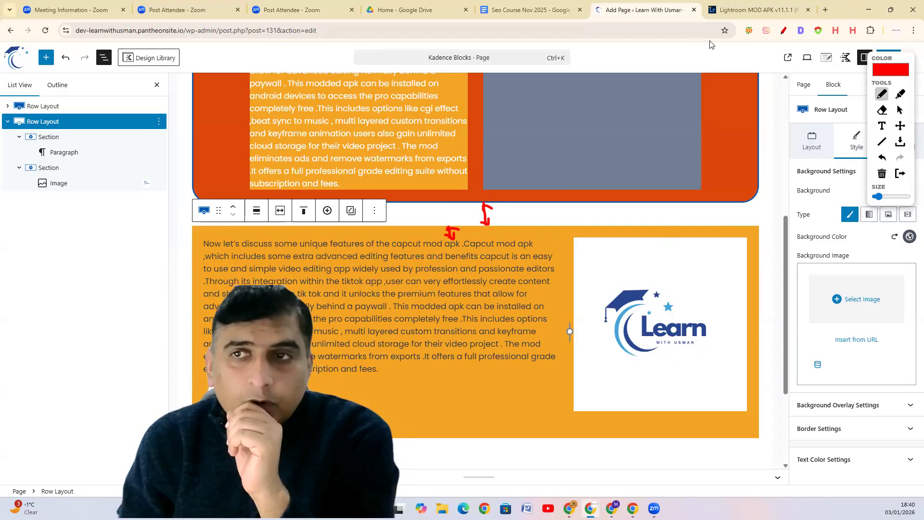
pyautogui.click(784, 30)
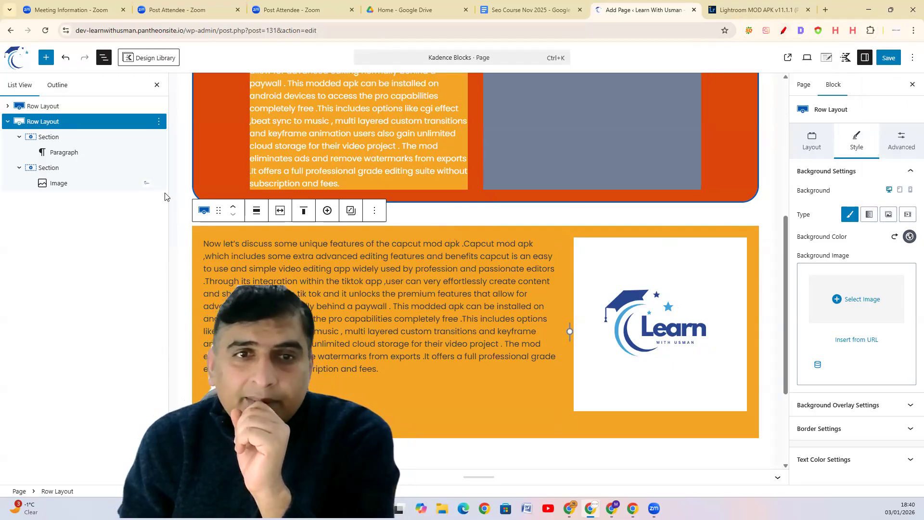
pyautogui.scroll(3, 318, 144)
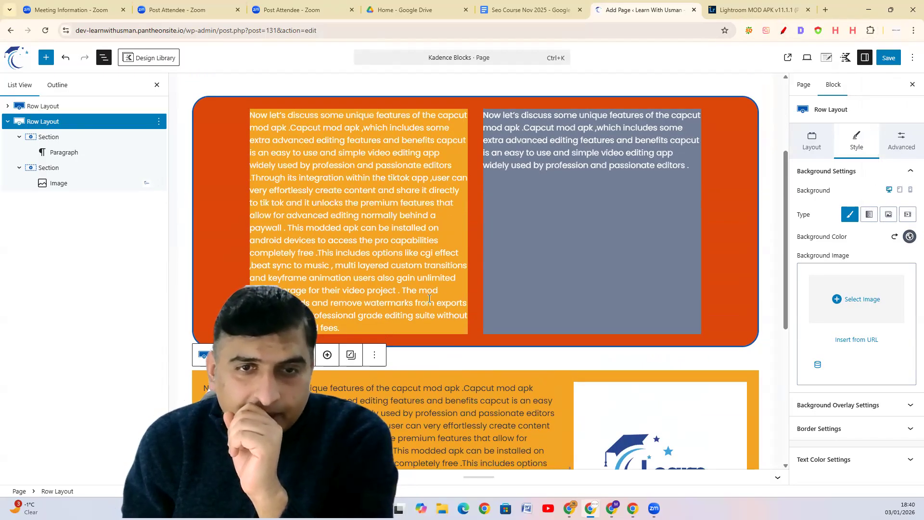
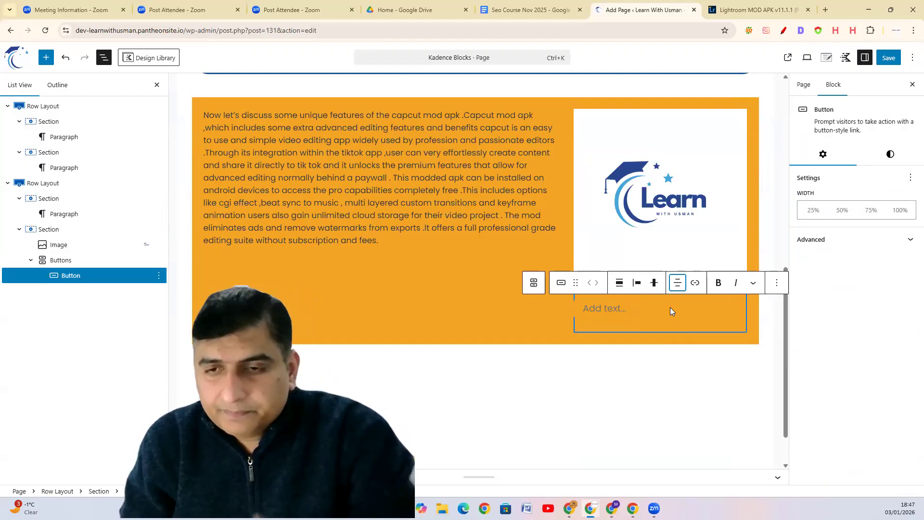
# Justify the button below the logo image to the center and label it "Download Now".
pyautogui.click(635, 287)
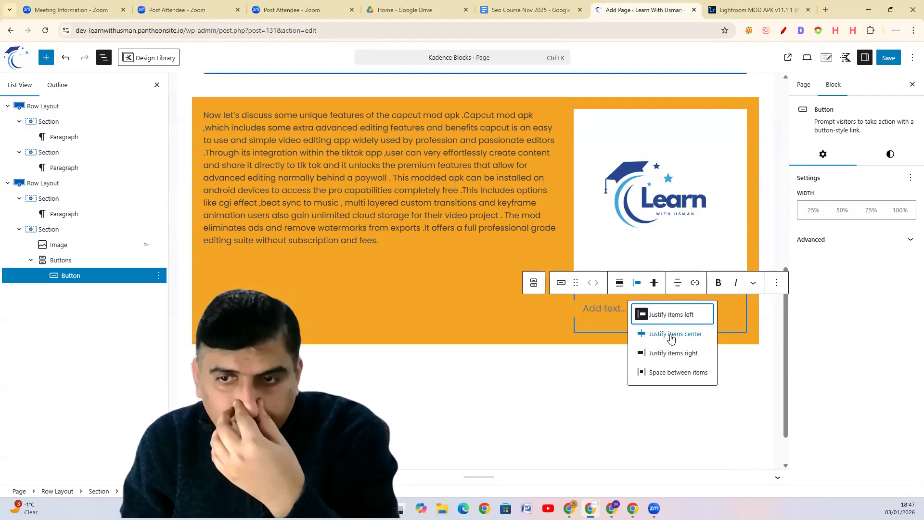
pyautogui.click(672, 336)
pyautogui.click(659, 307)
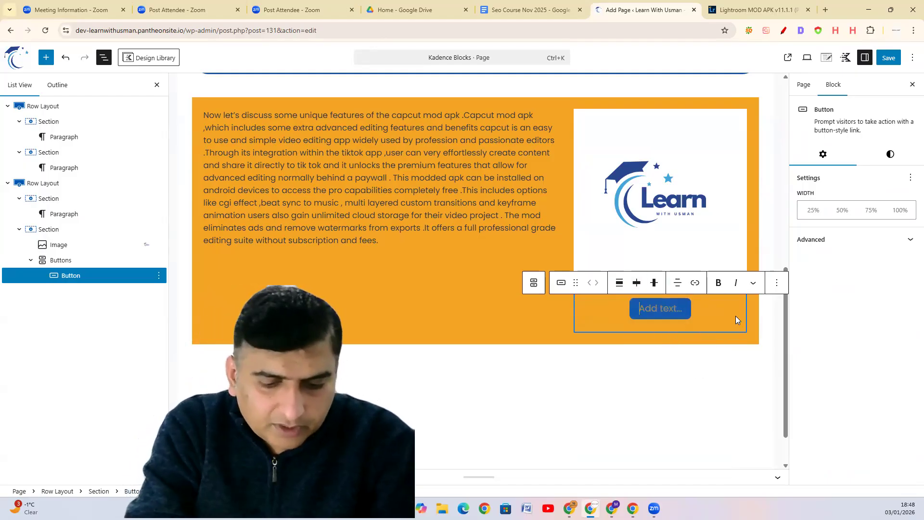
pyautogui.write('Download')
pyautogui.hotkey('ctrl', 'a')
pyautogui.write('pk')
pyautogui.press('BackSpace')
pyautogui.press('BackSpace')
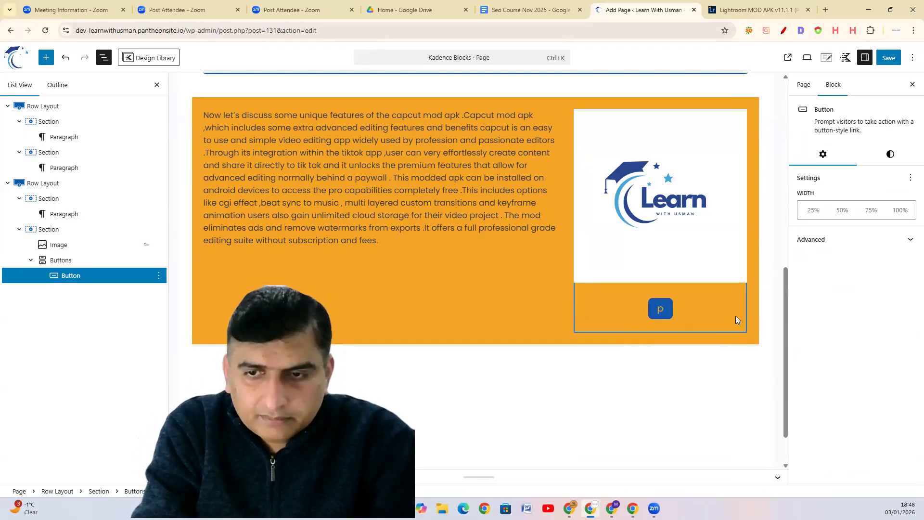
pyautogui.write('Down')
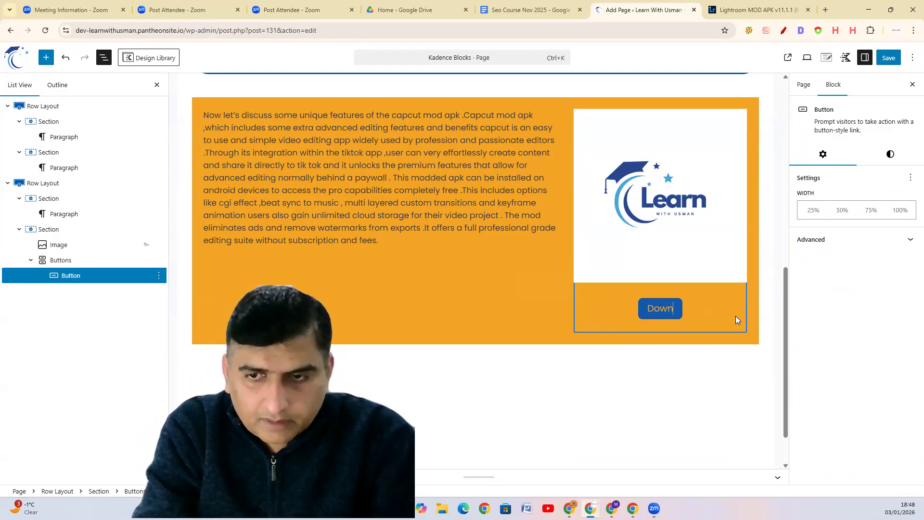
pyautogui.write('load Now')
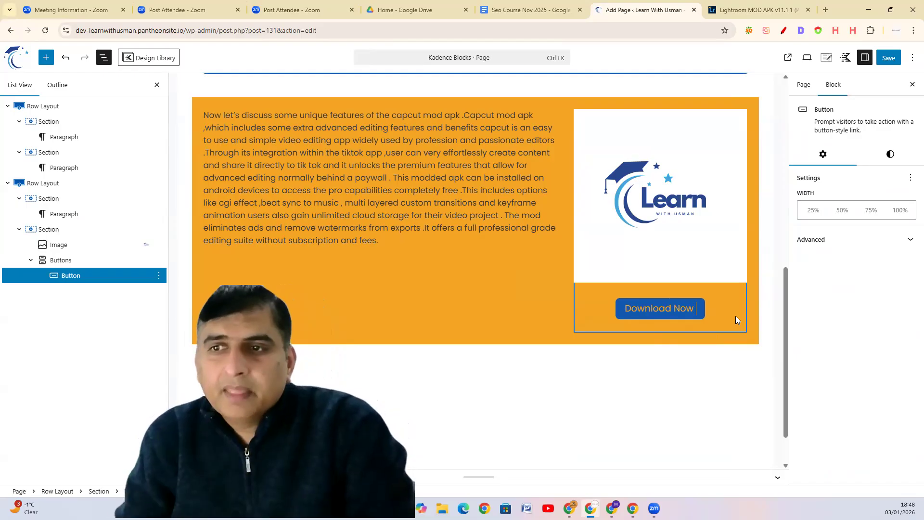
pyautogui.click(764, 249)
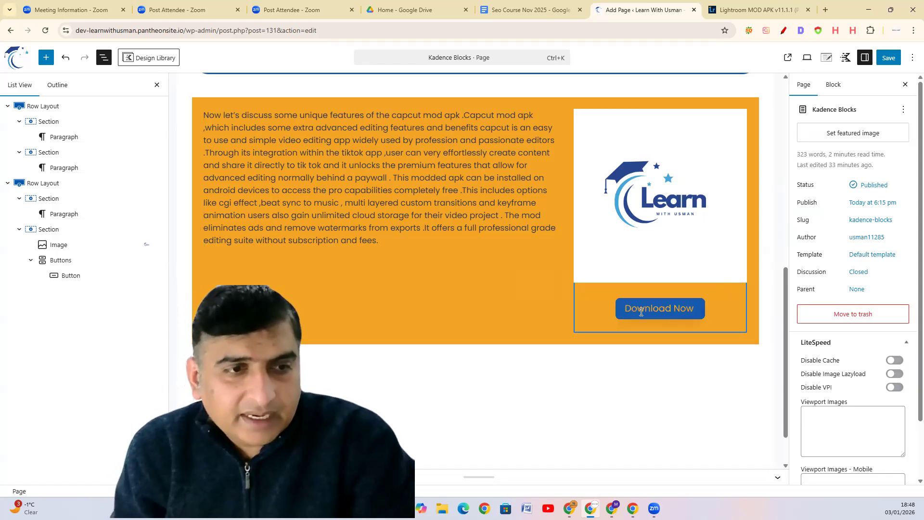
# Try right and left justification on the Buttons block under the logo image, and set it back to center.
pyautogui.click(37, 260)
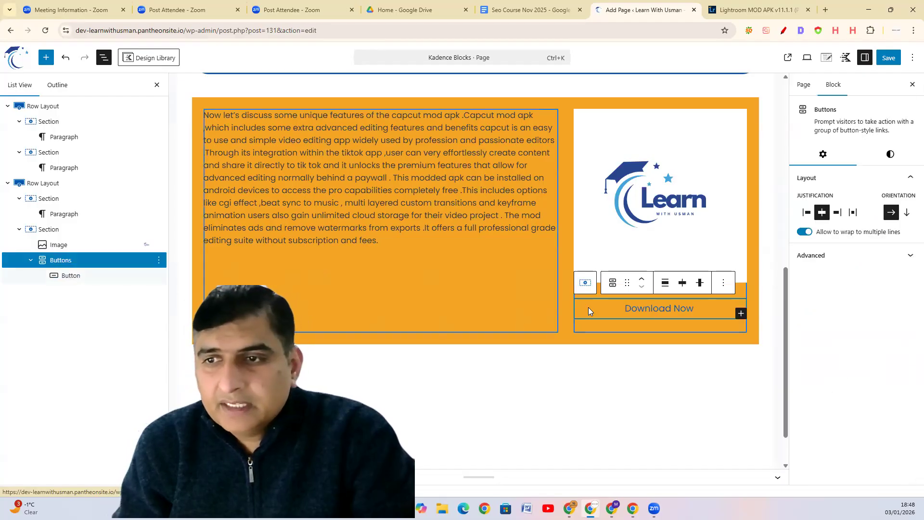
pyautogui.click(837, 213)
pyautogui.click(822, 214)
pyautogui.click(806, 213)
pyautogui.click(821, 213)
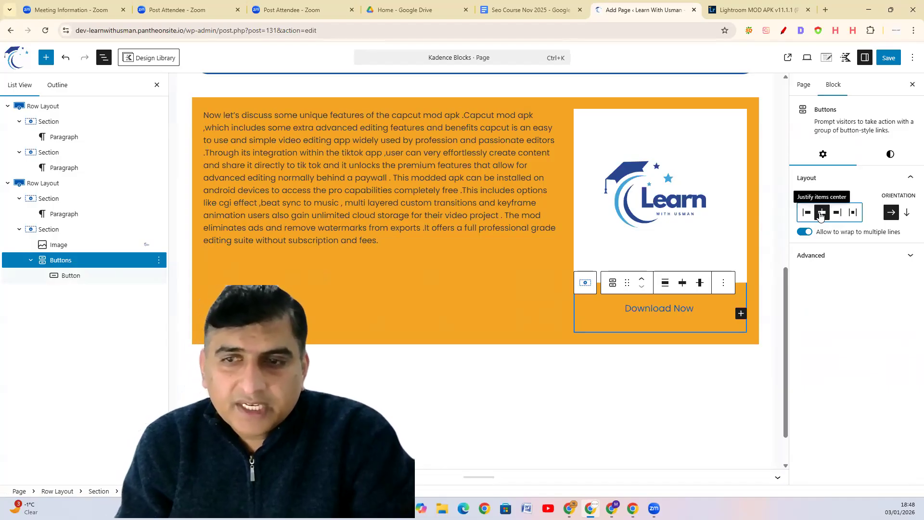
# Apply the Outline style to the Download Now button.
pyautogui.click(72, 278)
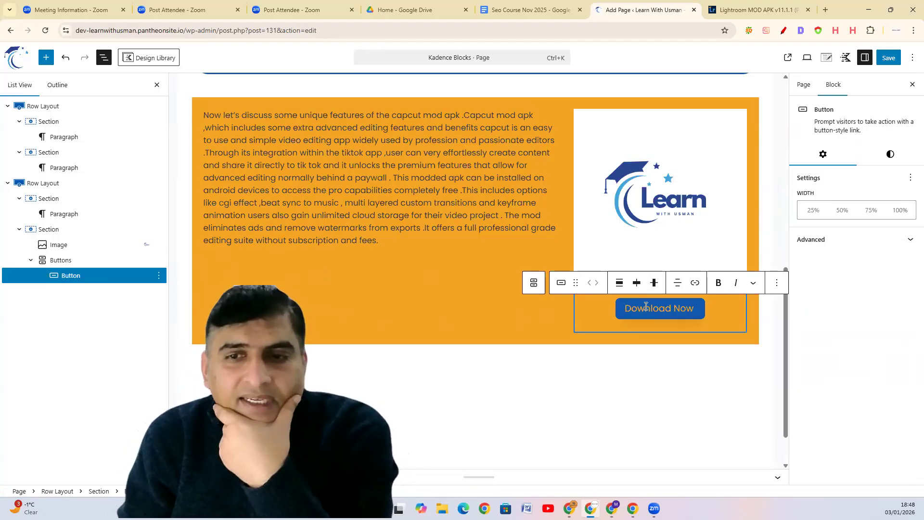
pyautogui.click(564, 285)
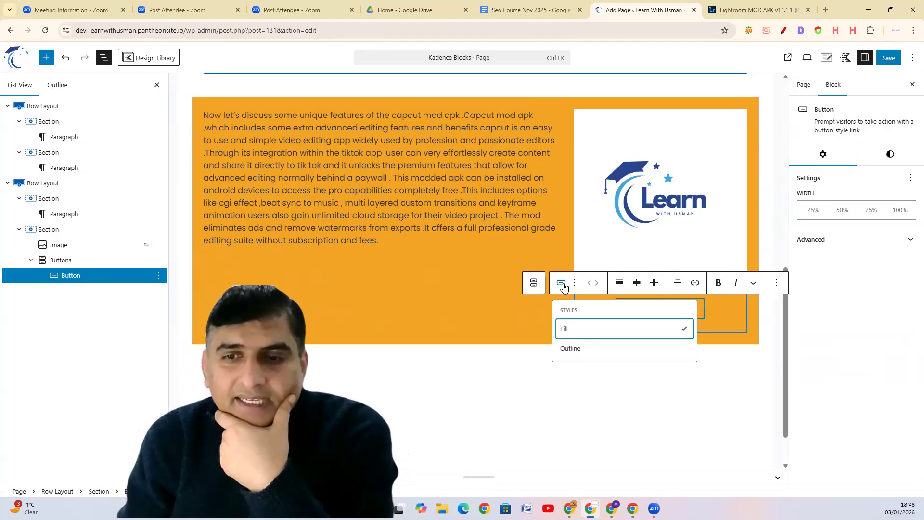
pyautogui.click(588, 348)
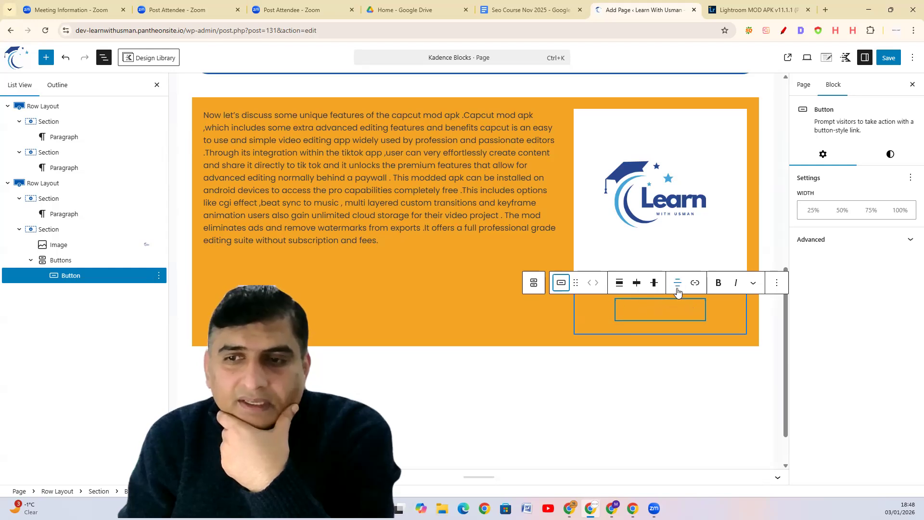
# Make the Download Now button's text bold and italic.
pyautogui.click(718, 283)
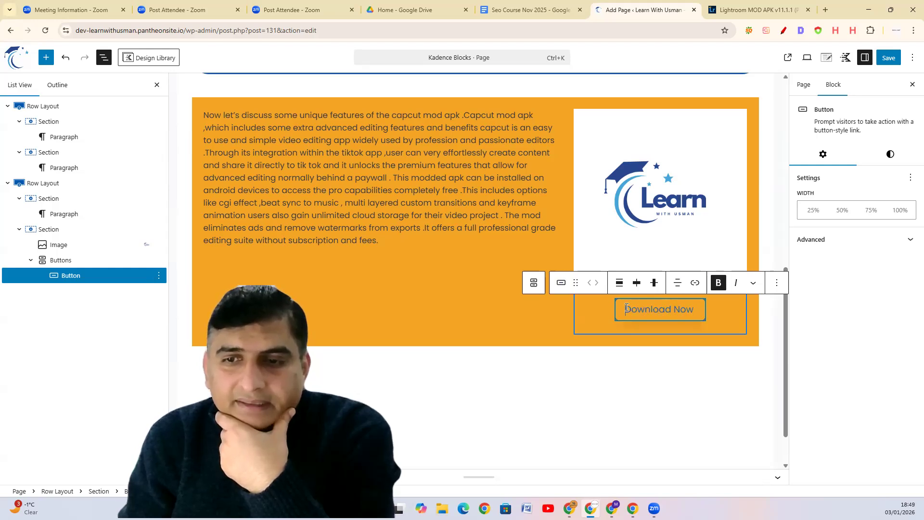
pyautogui.moveTo(626, 308); pyautogui.dragTo(706, 306)
pyautogui.click(721, 285)
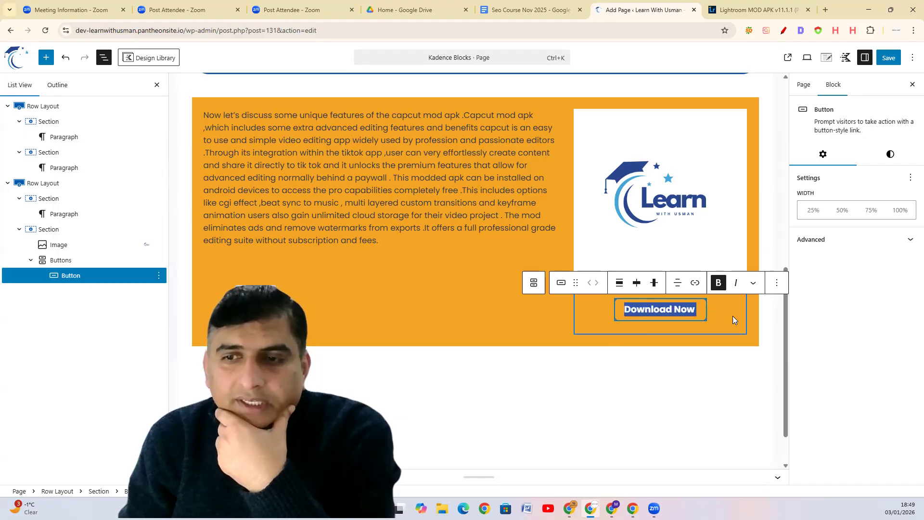
pyautogui.click(731, 285)
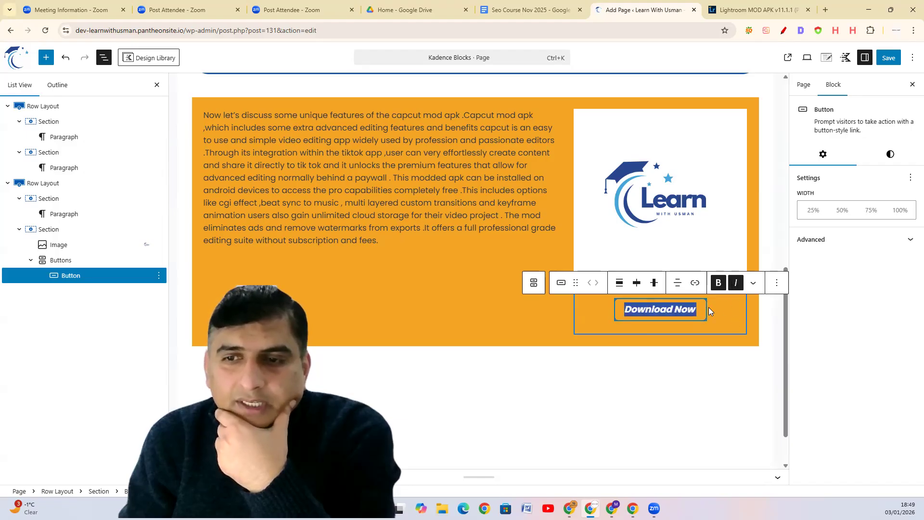
# Link the Download Now button to google.com and leave the block, starting an empty paragraph below the orange row.
pyautogui.click(695, 284)
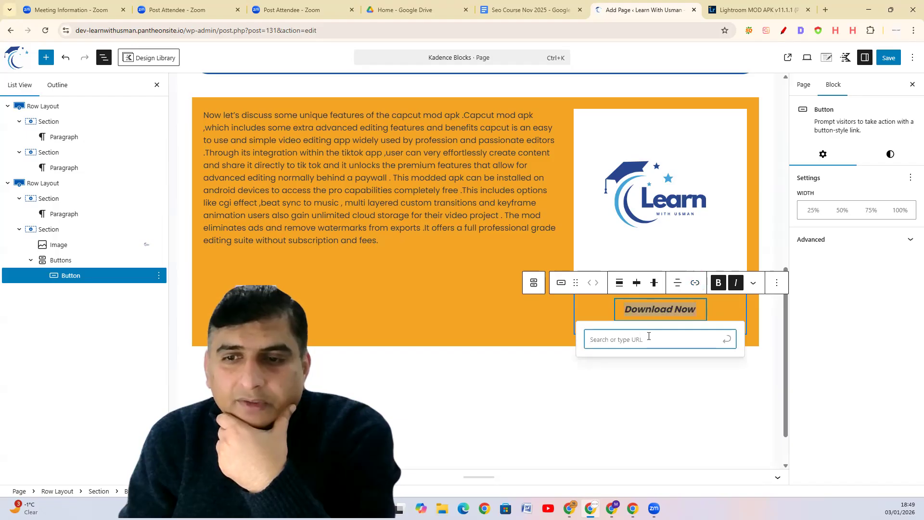
pyautogui.write('google.com')
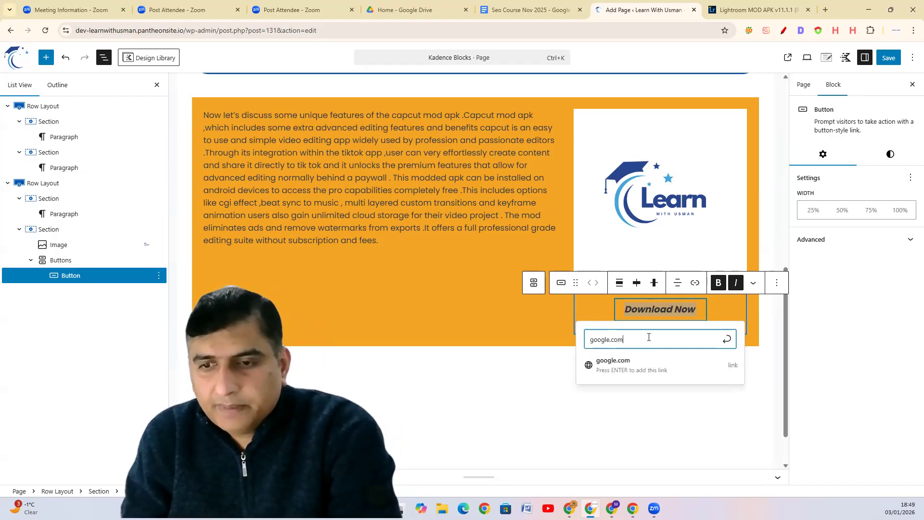
pyautogui.click(734, 346)
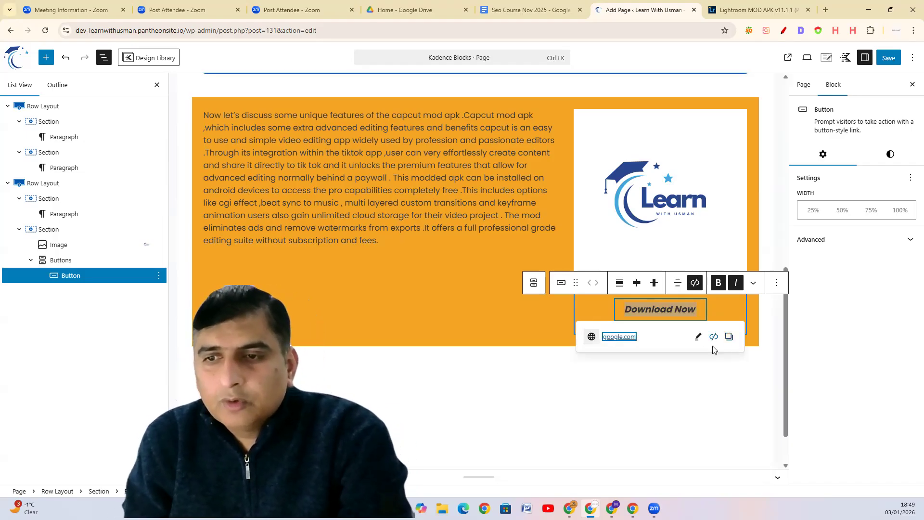
pyautogui.click(695, 395)
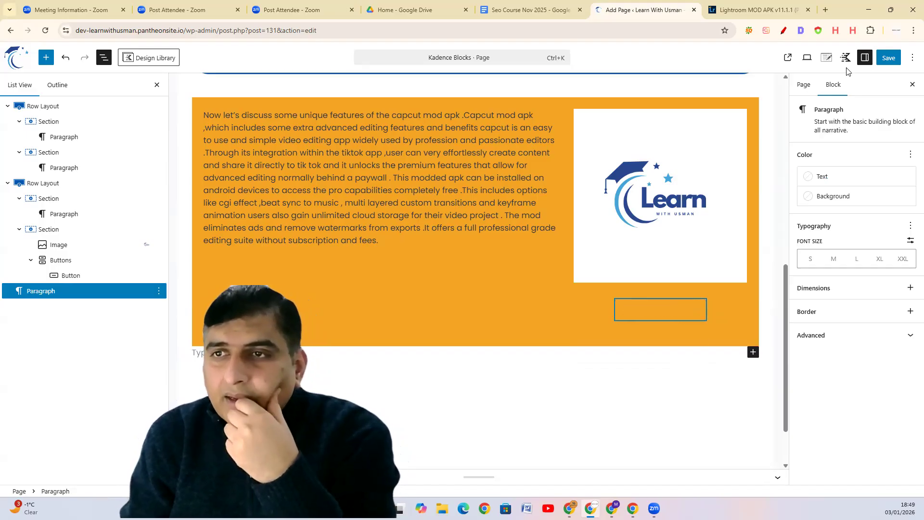
# View the live Kadence Blocks page and check its content.
pyautogui.click(787, 59)
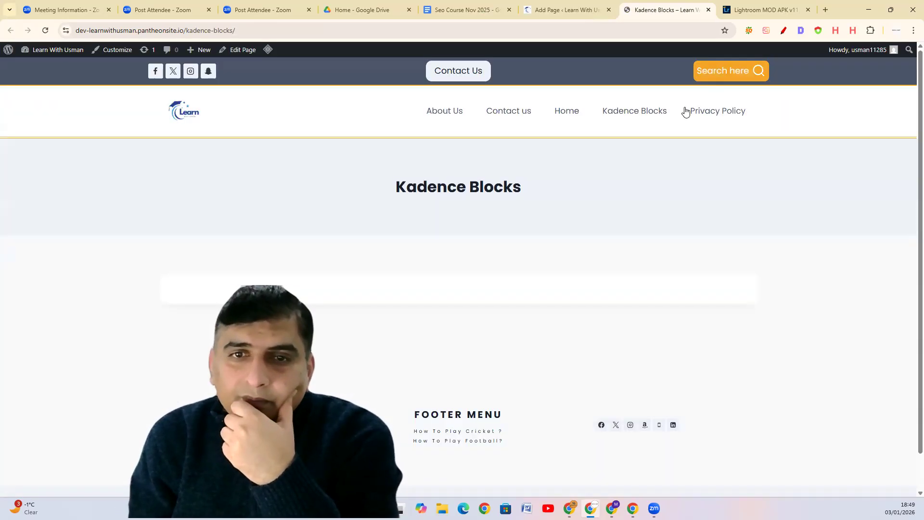
pyautogui.scroll(-1, 422, 328)
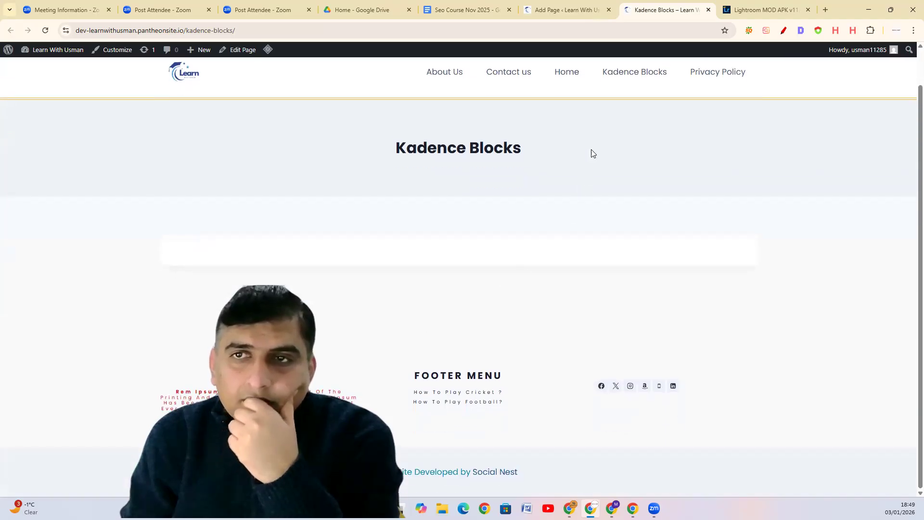
pyautogui.scroll(1, 592, 153)
# Save the page and test the Download Now button's link on the live Kadence Blocks page.
pyautogui.click(572, 15)
pyautogui.click(888, 58)
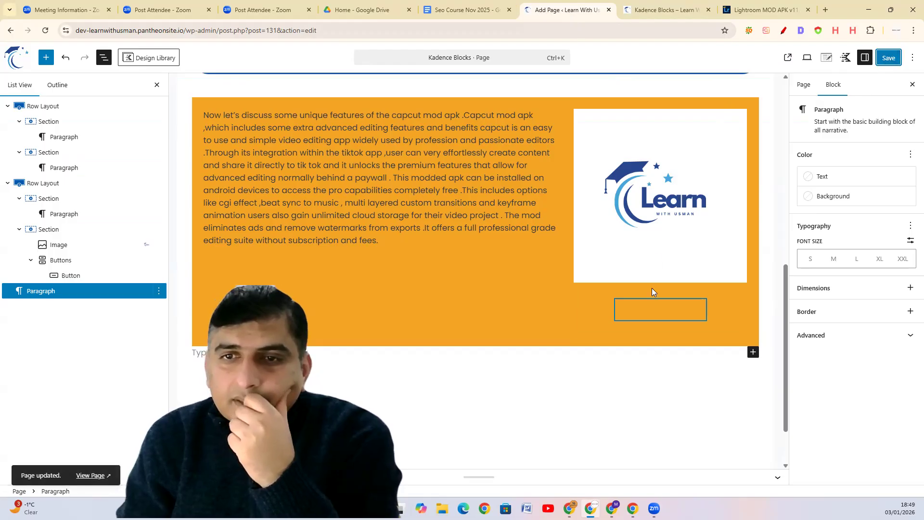
pyautogui.scroll(10, 633, 248)
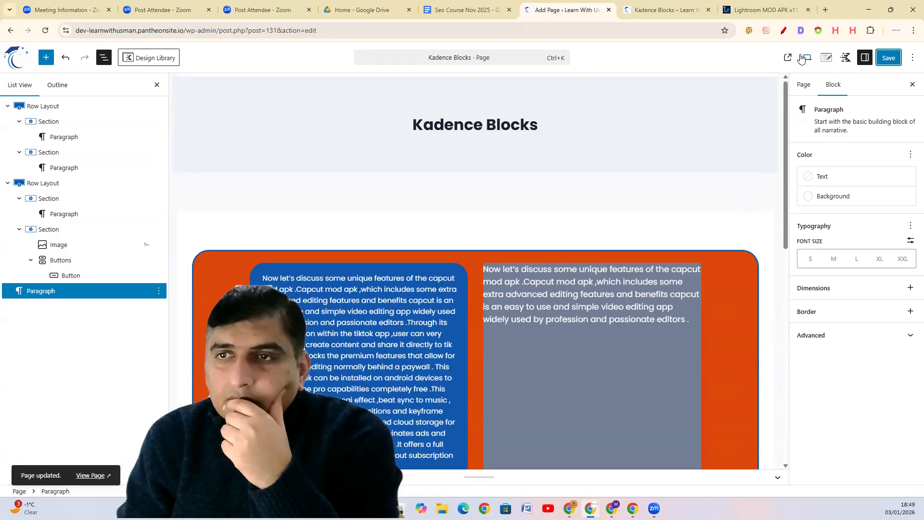
pyautogui.click(785, 57)
pyautogui.scroll(-10, 558, 266)
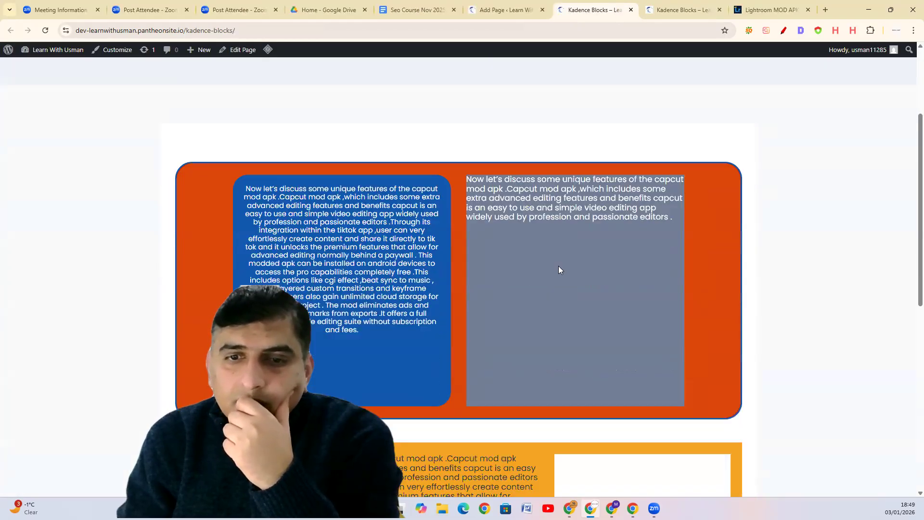
pyautogui.click(642, 273)
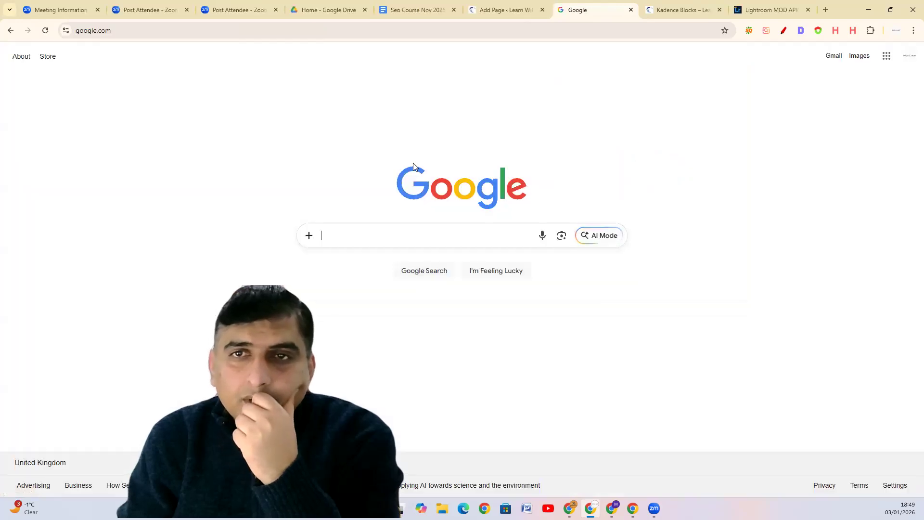
pyautogui.click(631, 10)
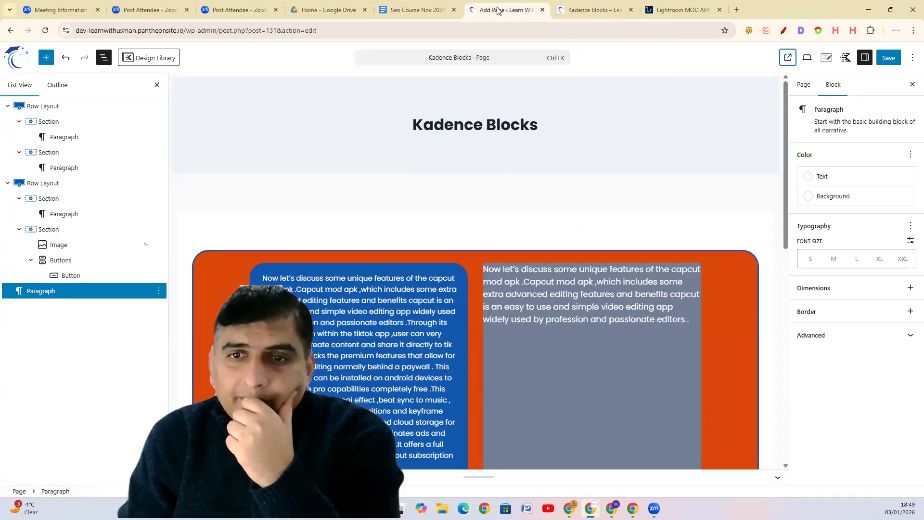
# Enter "row" in the empty paragraph below the orange row layout.
pyautogui.scroll(-7, 449, 378)
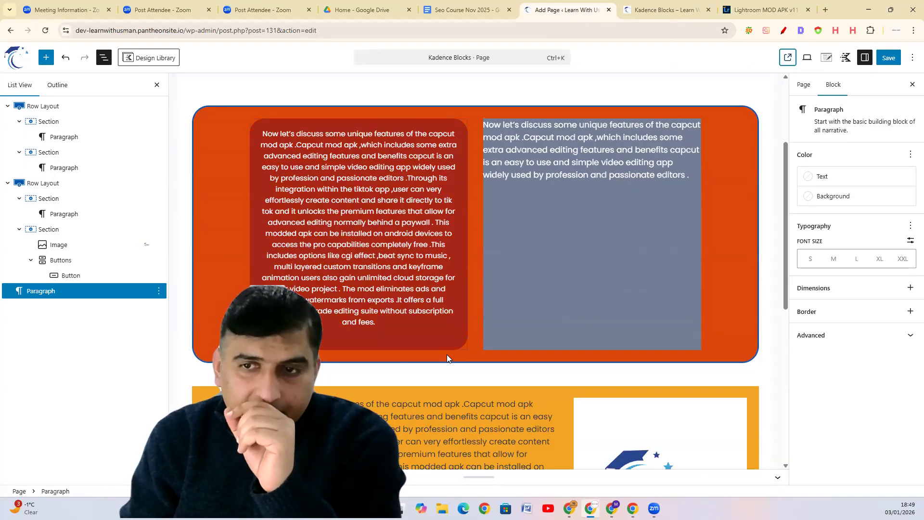
pyautogui.scroll(-3, 440, 308)
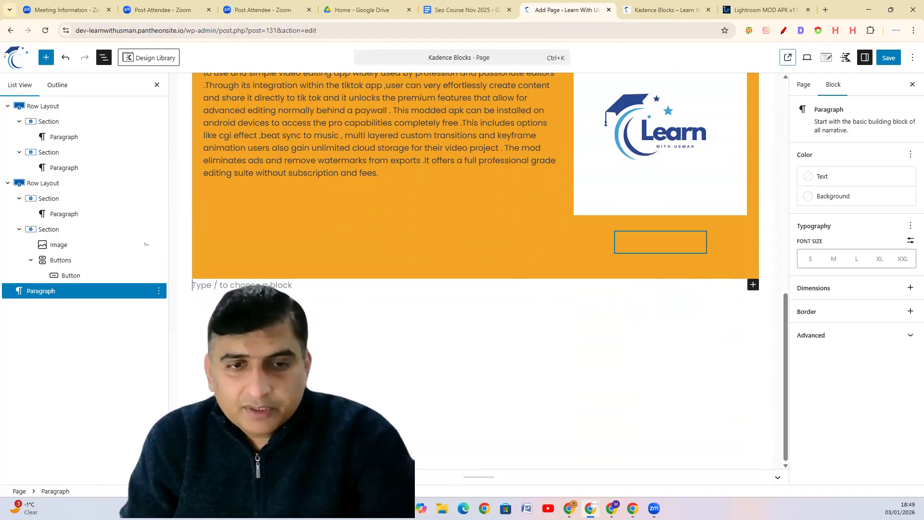
pyautogui.write('row')
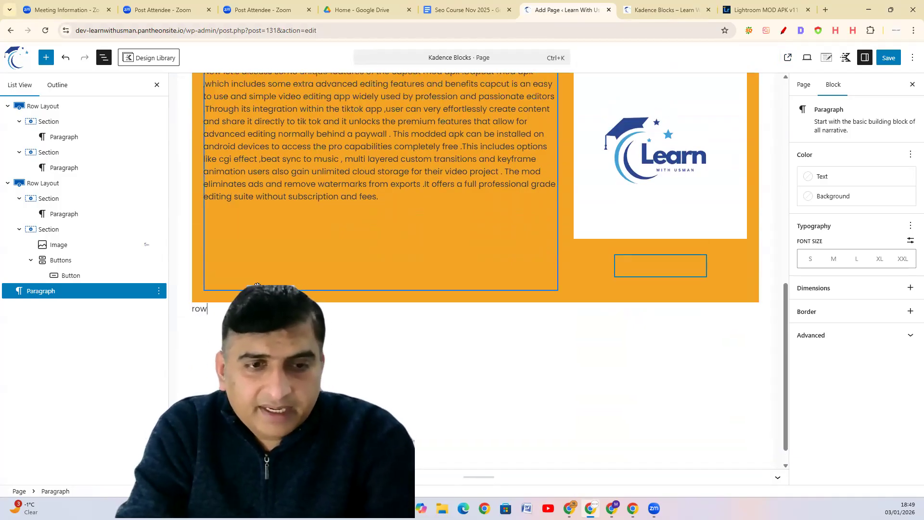
# Search Google for "mcdonalds menu with prices" in the Lightroom page's browser tab and decline using the precise location.
pyautogui.click(758, 8)
pyautogui.click(515, 34)
pyautogui.write('m')
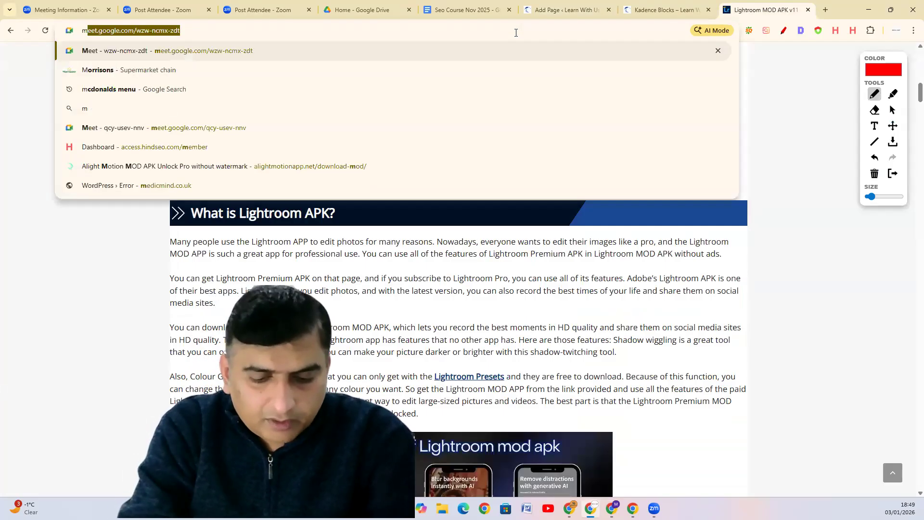
pyautogui.write('cdona')
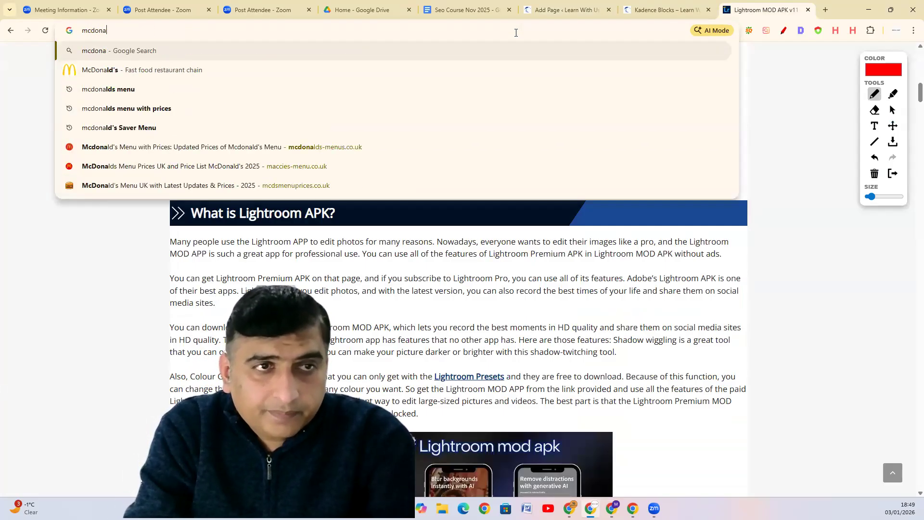
pyautogui.write('lsm')
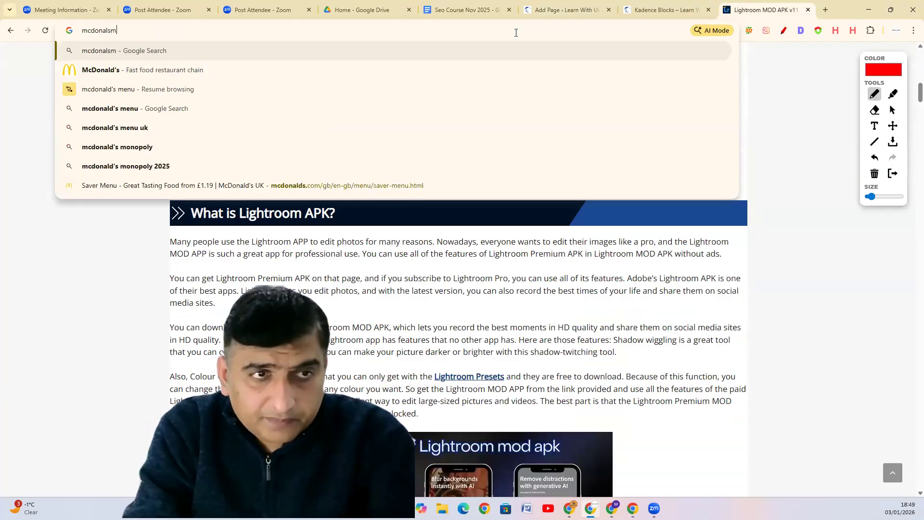
pyautogui.press('BackSpace')
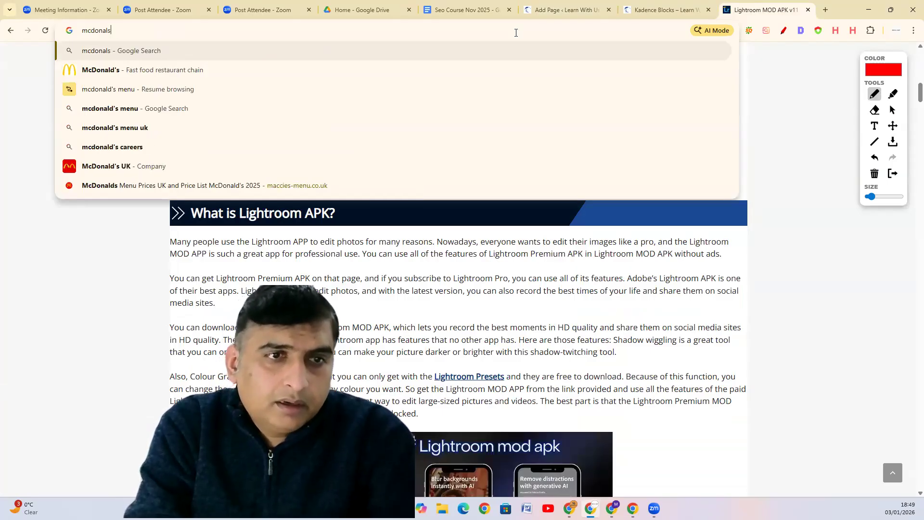
pyautogui.press('BackSpace')
pyautogui.write('ds menu with pr')
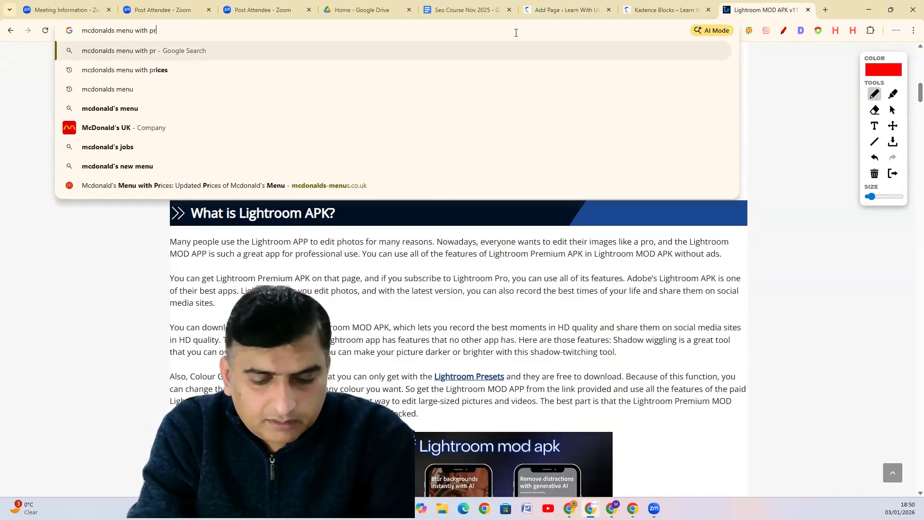
pyautogui.write('icw')
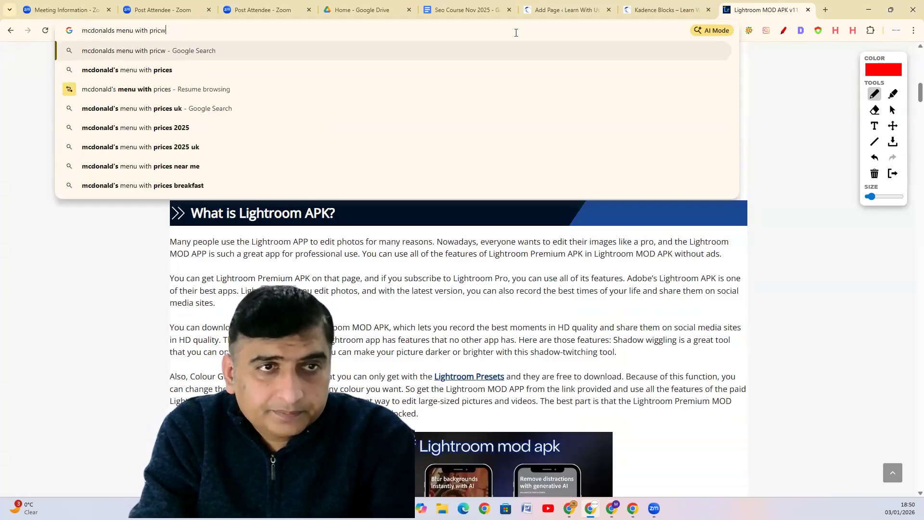
pyautogui.press('BackSpace')
pyautogui.write('es')
pyautogui.press('Return')
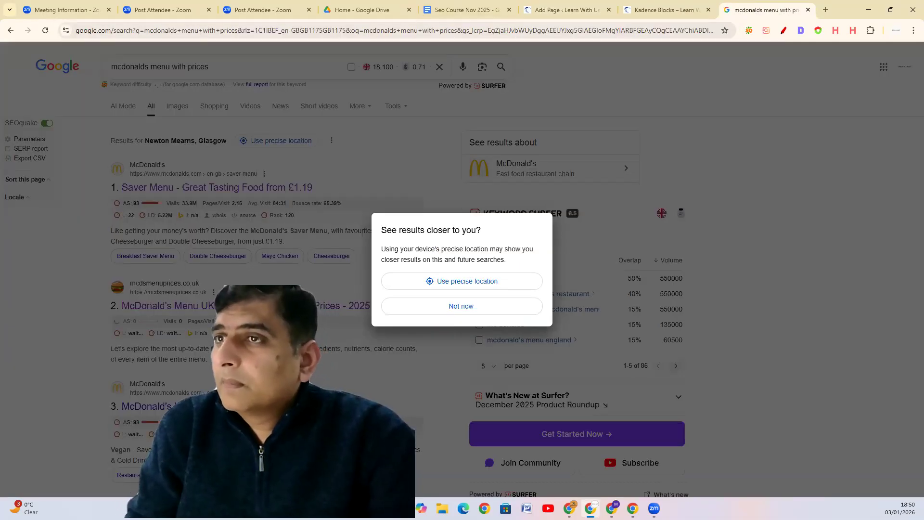
pyautogui.click(525, 306)
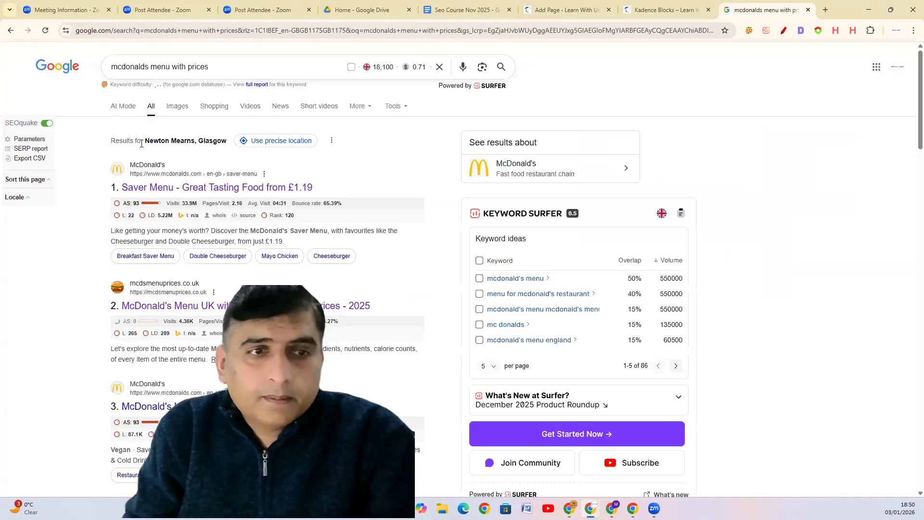
# Examine the grid of menu category cards on mcdsmenuprices.co.uk and return to the live Kadence Blocks page.
pyautogui.click(159, 306)
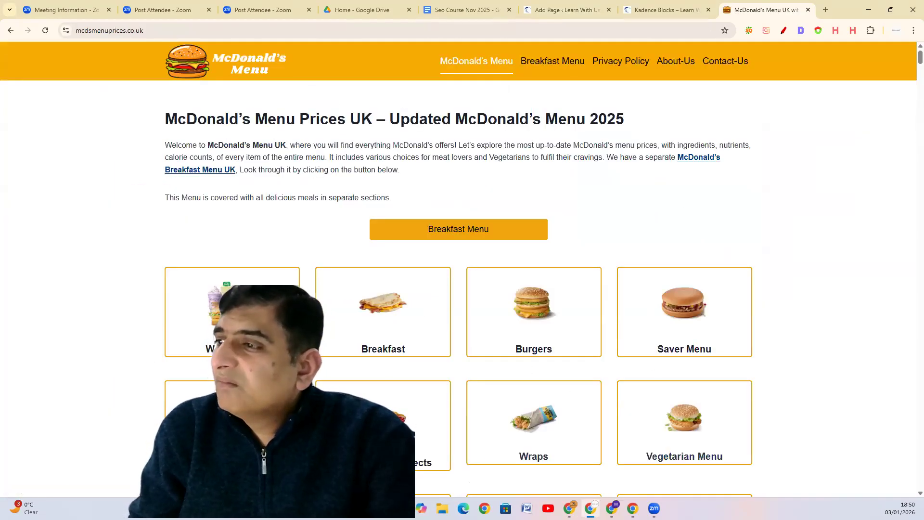
pyautogui.scroll(-3, 445, 383)
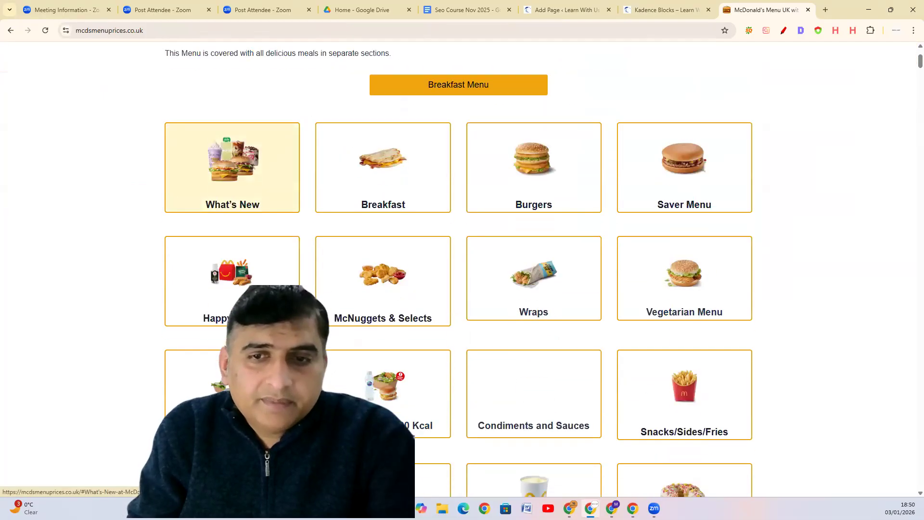
pyautogui.scroll(2, 776, 219)
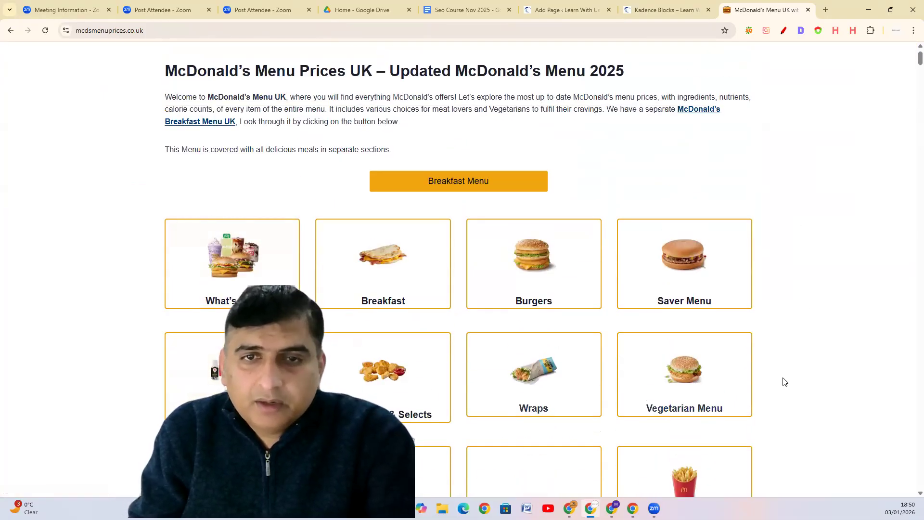
pyautogui.scroll(-2, 240, 186)
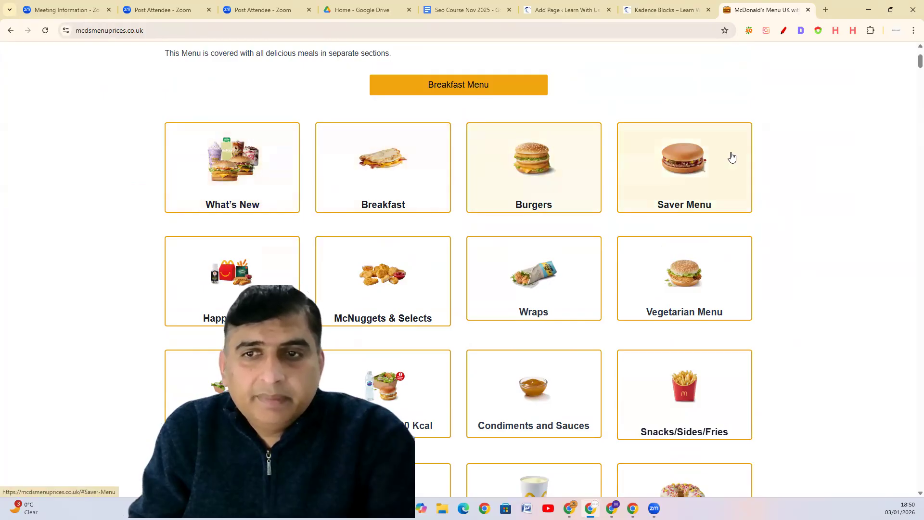
pyautogui.click(678, 4)
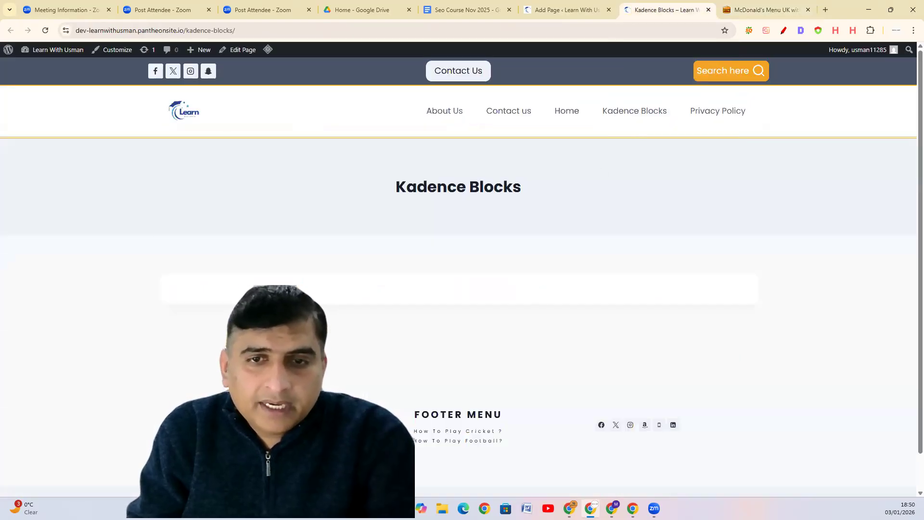
# Return to the page editor and close the live Kadence Blocks page's browser tab.
pyautogui.scroll(-2, 588, 373)
pyautogui.scroll(2, 588, 373)
pyautogui.click(590, 3)
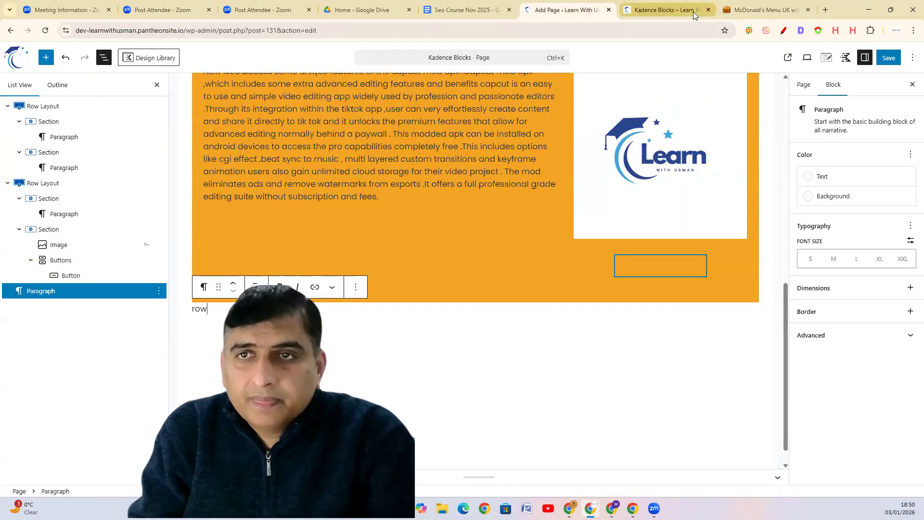
pyautogui.click(708, 10)
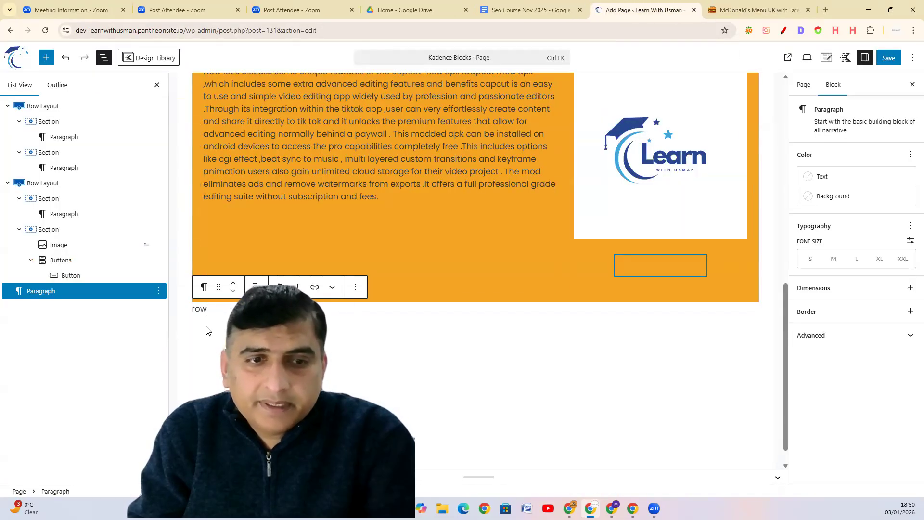
# Replace the "row" text below the orange row with a Row Layout block of four equal columns.
pyautogui.press('BackSpace')
pyautogui.press('BackSpace')
pyautogui.press('BackSpace')
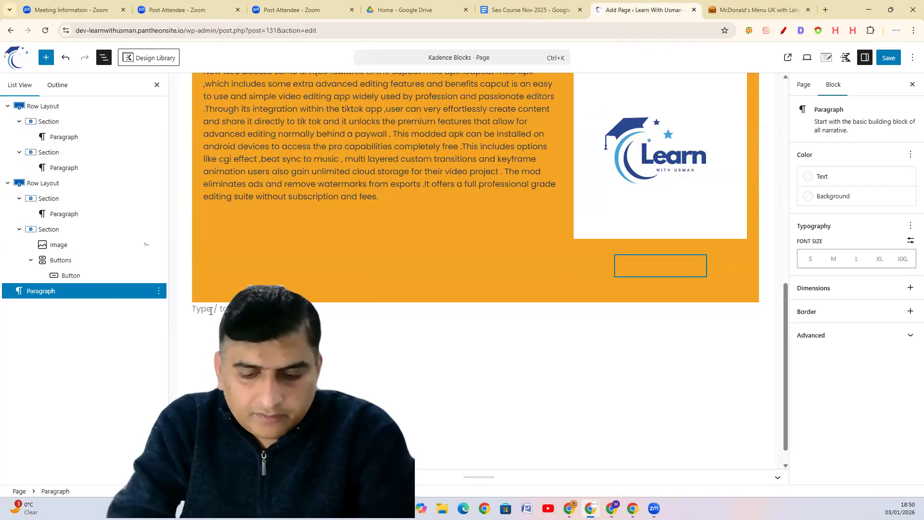
pyautogui.write('/r')
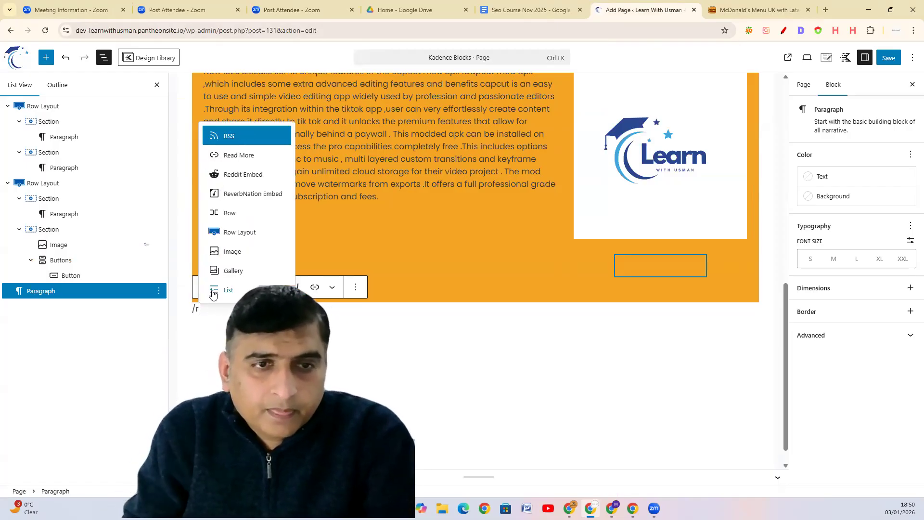
pyautogui.write('ow')
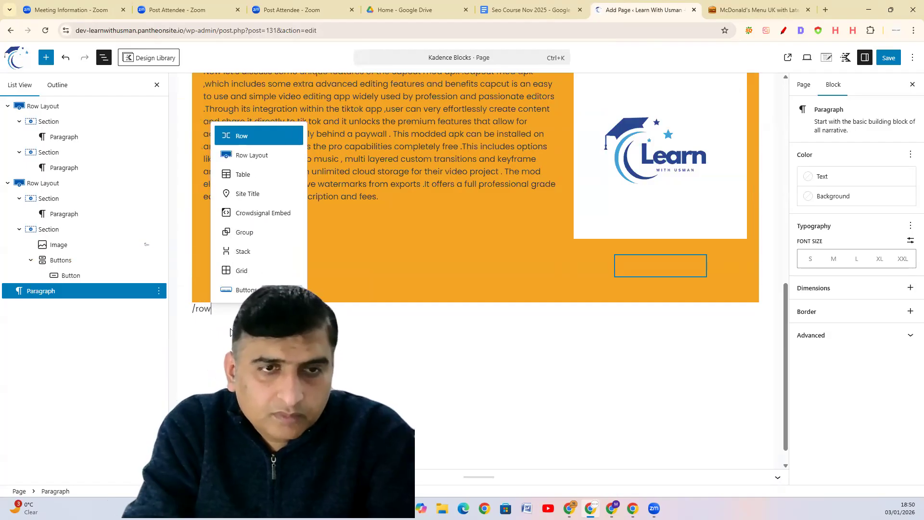
pyautogui.click(251, 155)
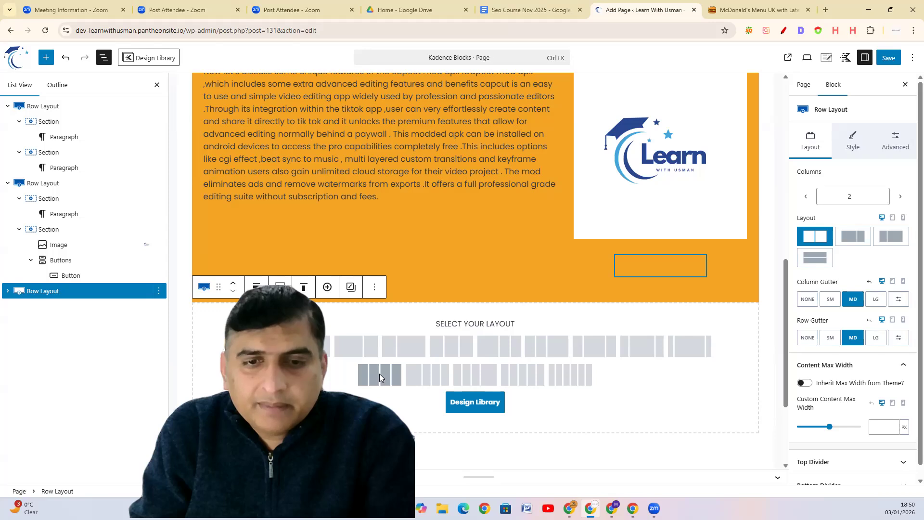
pyautogui.click(379, 377)
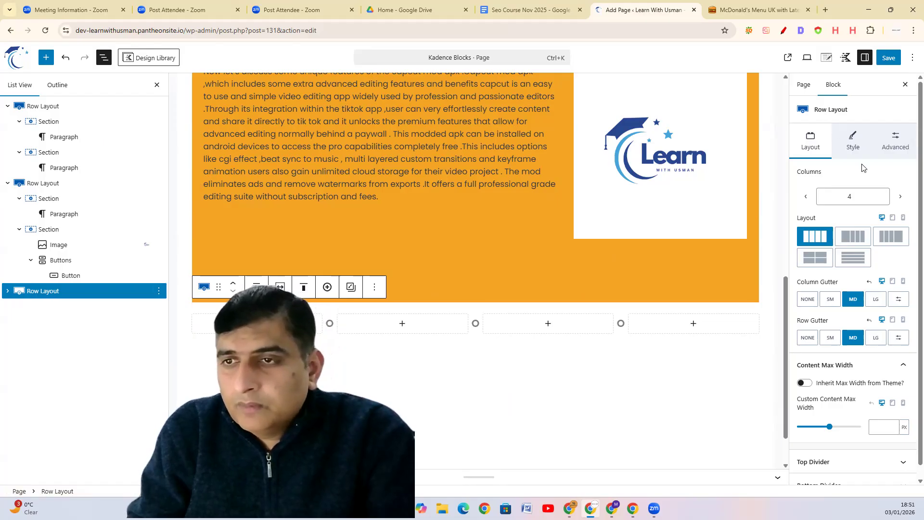
# Set the four-column row layout's background color to the white palette swatch.
pyautogui.click(856, 143)
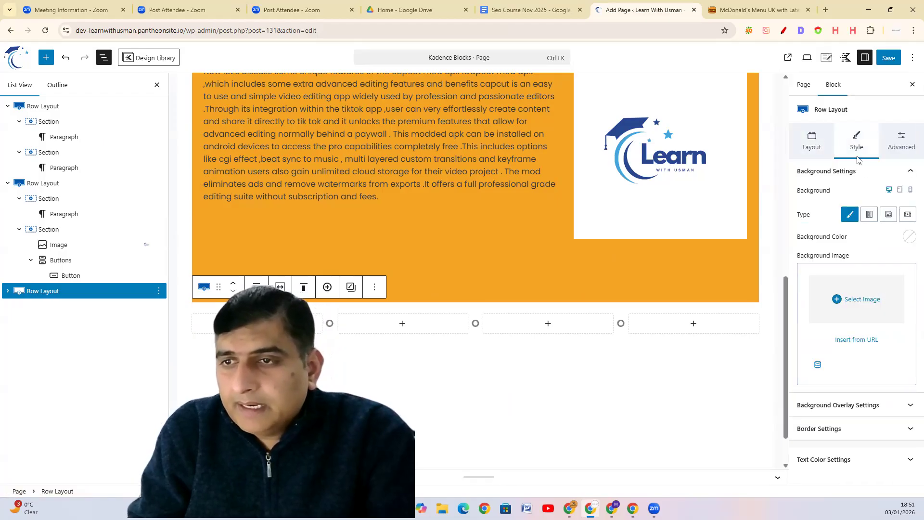
pyautogui.click(910, 237)
pyautogui.click(892, 203)
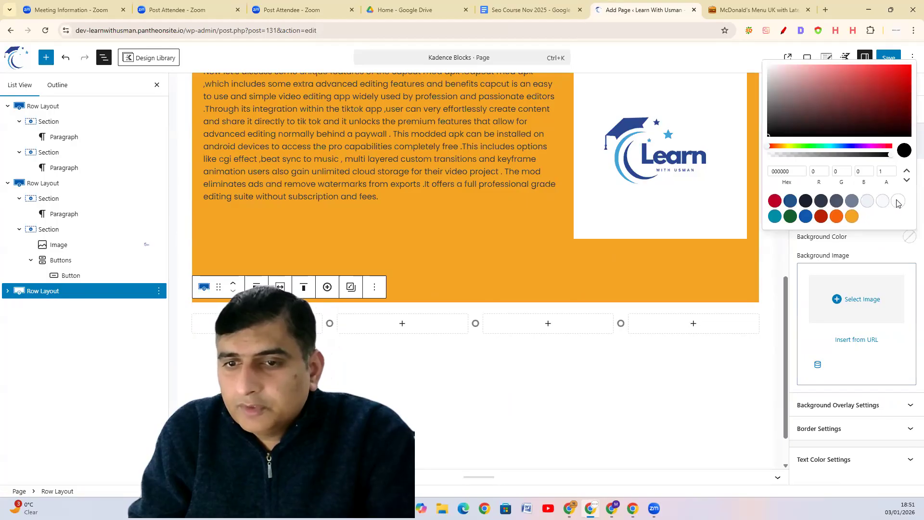
pyautogui.click(519, 397)
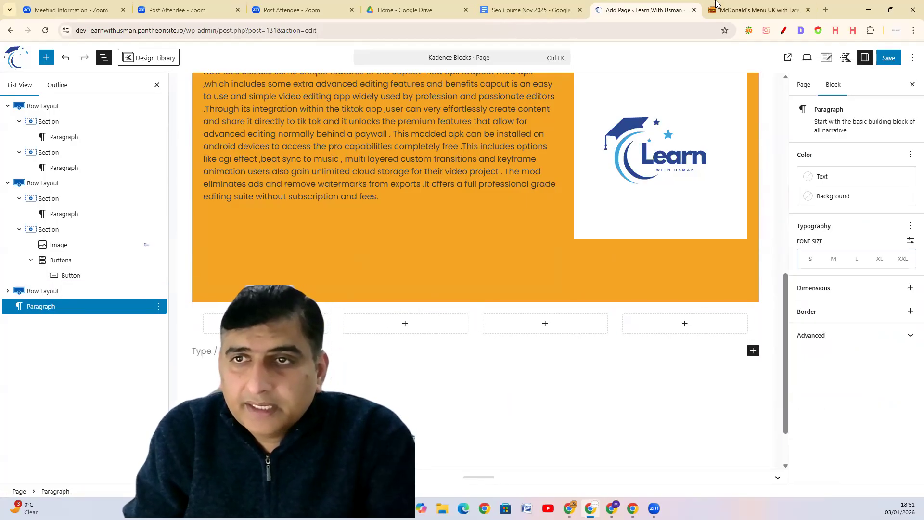
# Test the What's New card's link on mcdsmenuprices.co.uk, review the card grid and return to the page editor.
pyautogui.click(741, 10)
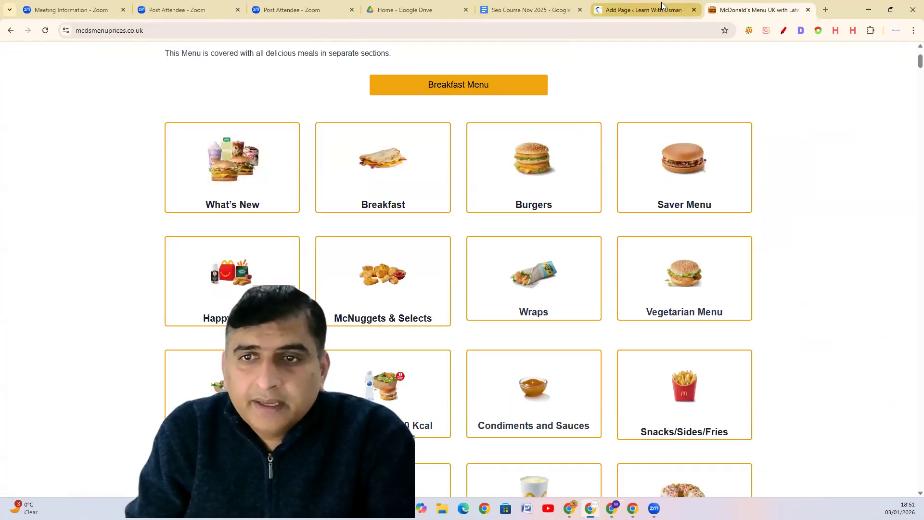
pyautogui.click(241, 177)
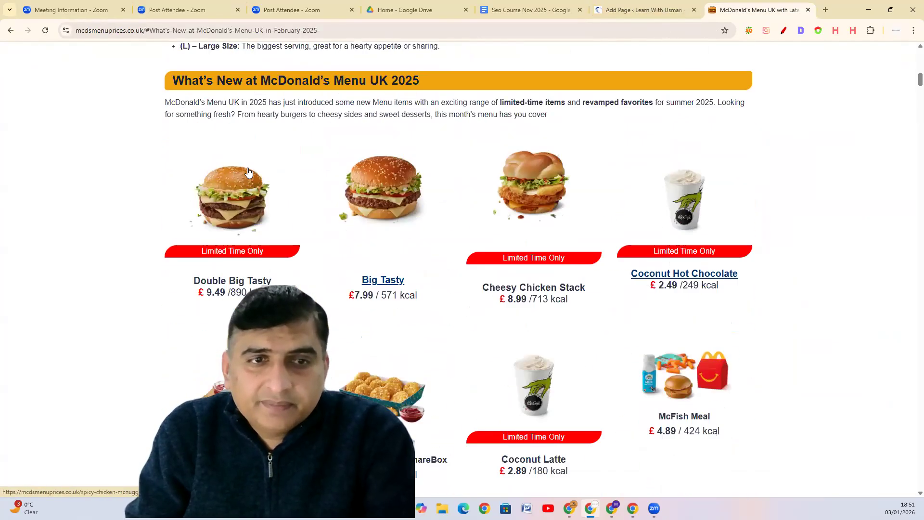
pyautogui.scroll(6, 300, 218)
pyautogui.scroll(4, 271, 199)
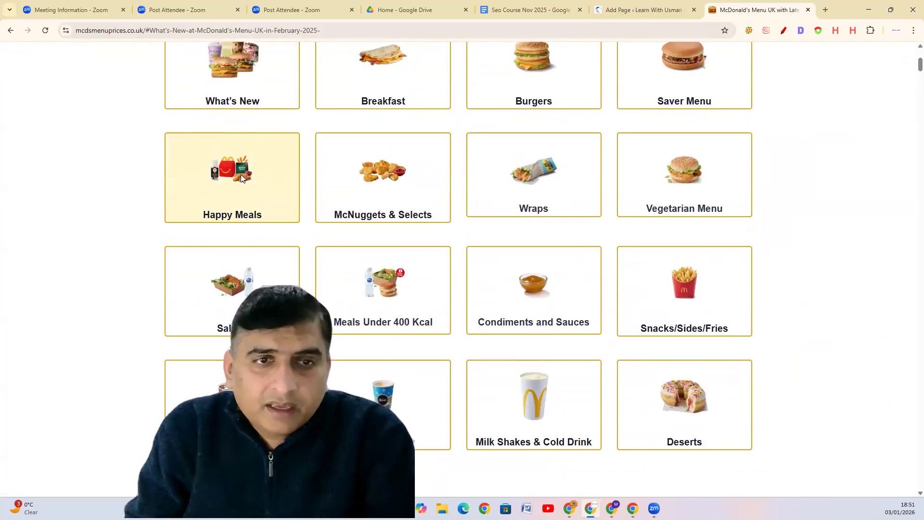
pyautogui.click(640, 10)
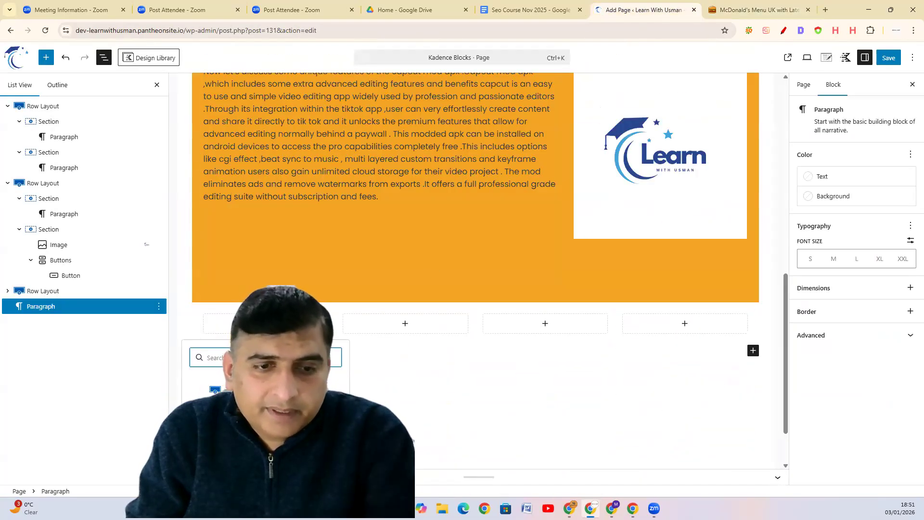
# Add an Image (Adv) block to the row's first column with sn4-1.jpg from the media library.
pyautogui.write('image')
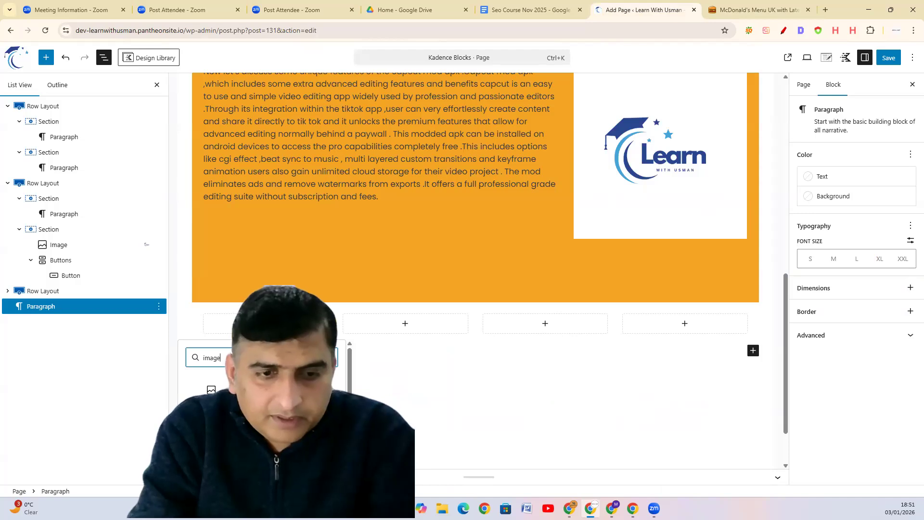
pyautogui.click(211, 389)
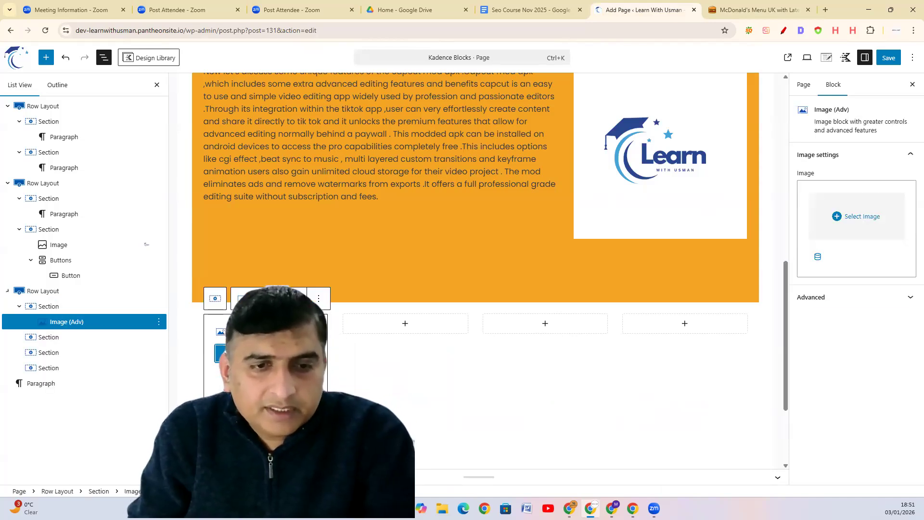
pyautogui.click(221, 353)
pyautogui.click(62, 174)
pyautogui.press('space')
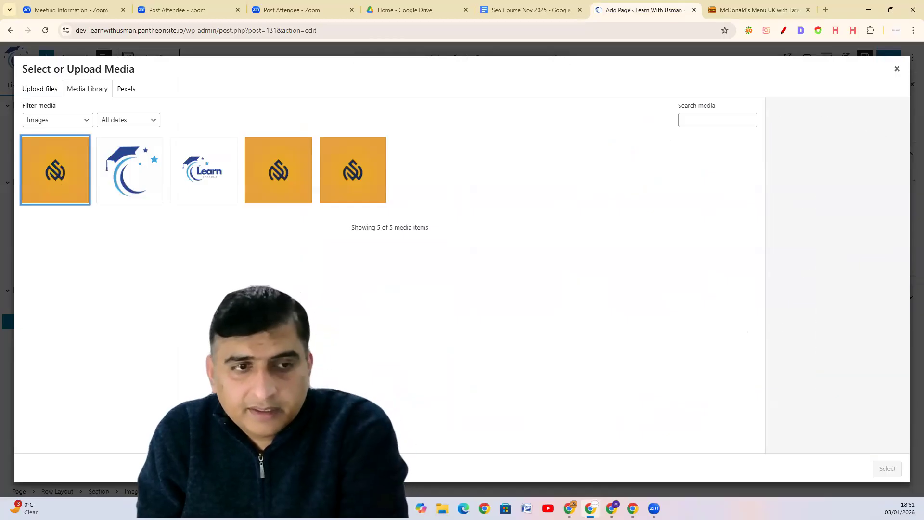
pyautogui.click(73, 202)
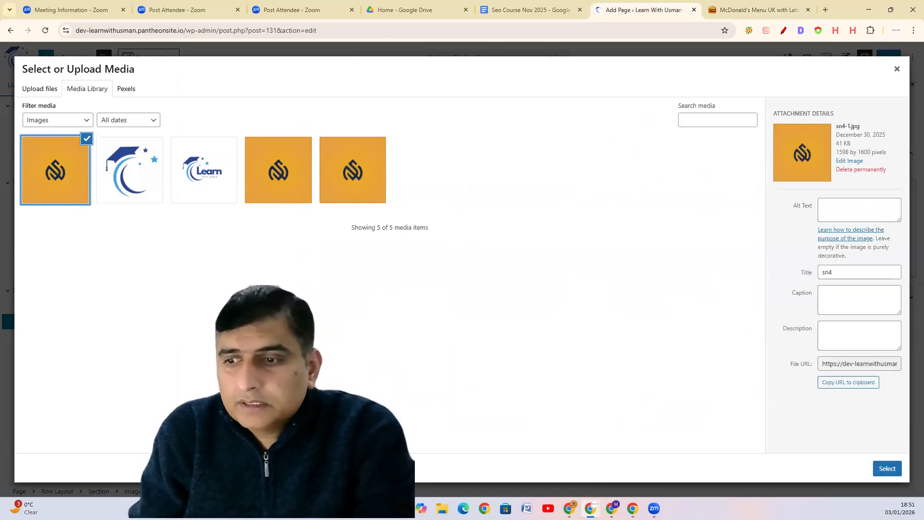
pyautogui.click(887, 468)
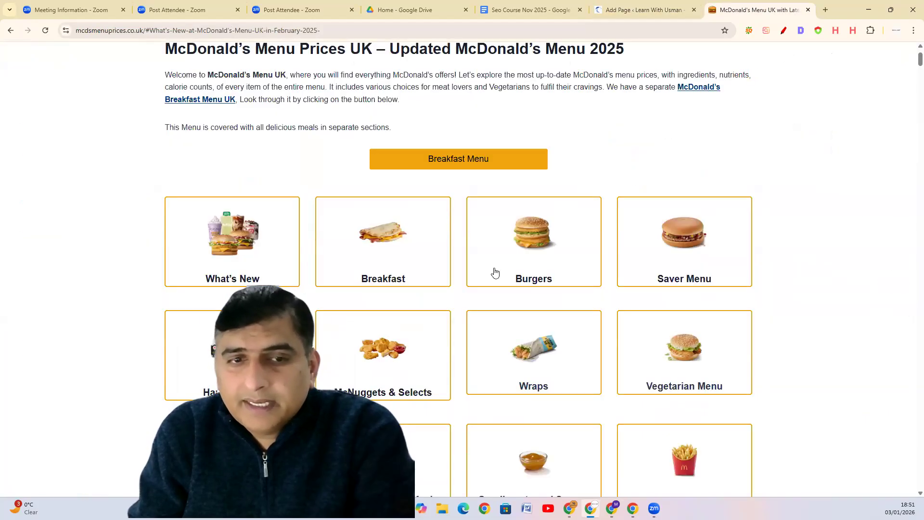
# Check the What's New card's caption on mcdsmenuprices.co.uk and return to the page editor.
pyautogui.click(753, 9)
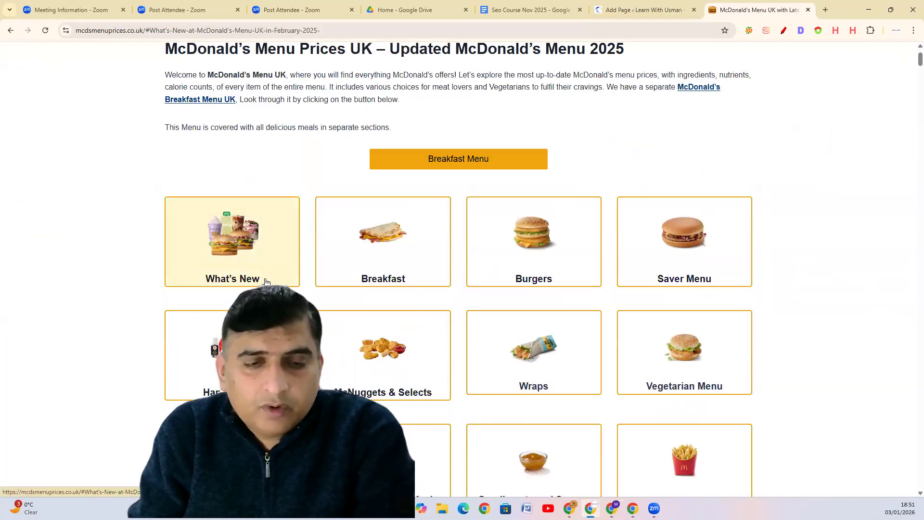
pyautogui.moveTo(258, 279); pyautogui.dragTo(233, 281)
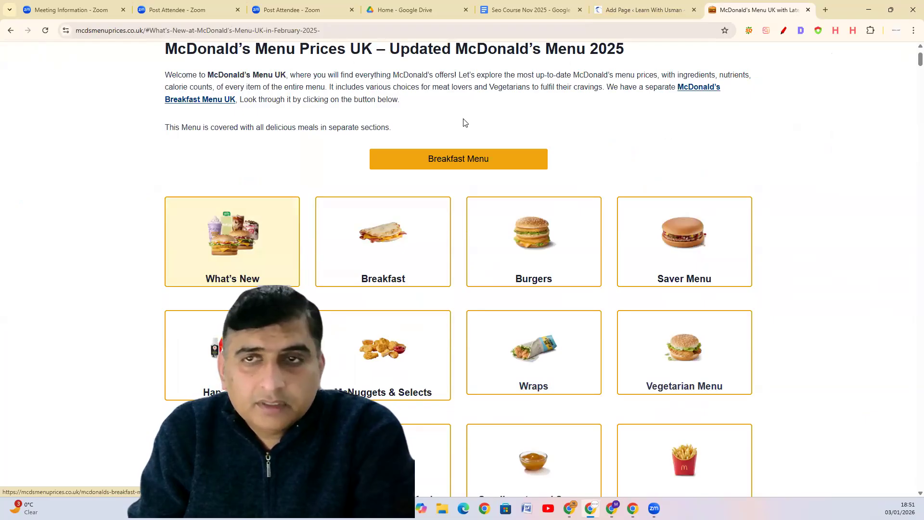
pyautogui.click(529, 10)
pyautogui.click(645, 11)
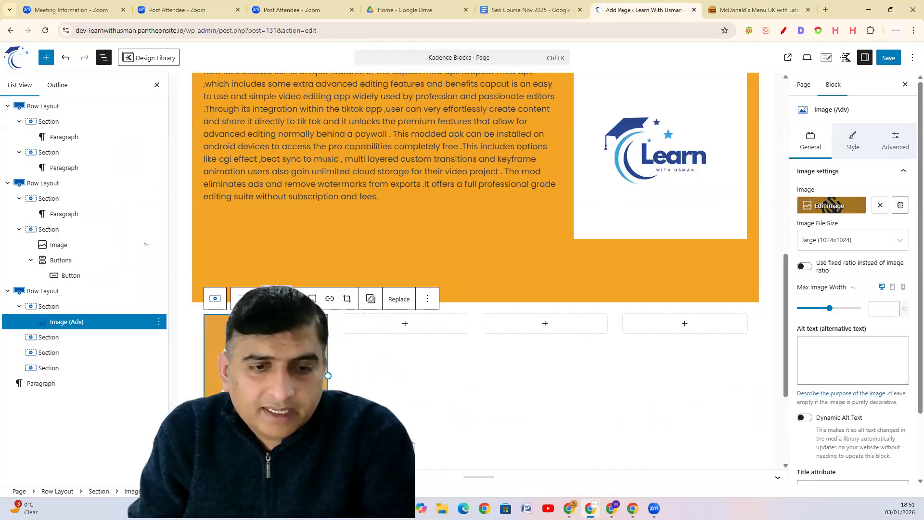
# Enter "whats New" in the paragraph below the four-column row layout.
pyautogui.click(433, 459)
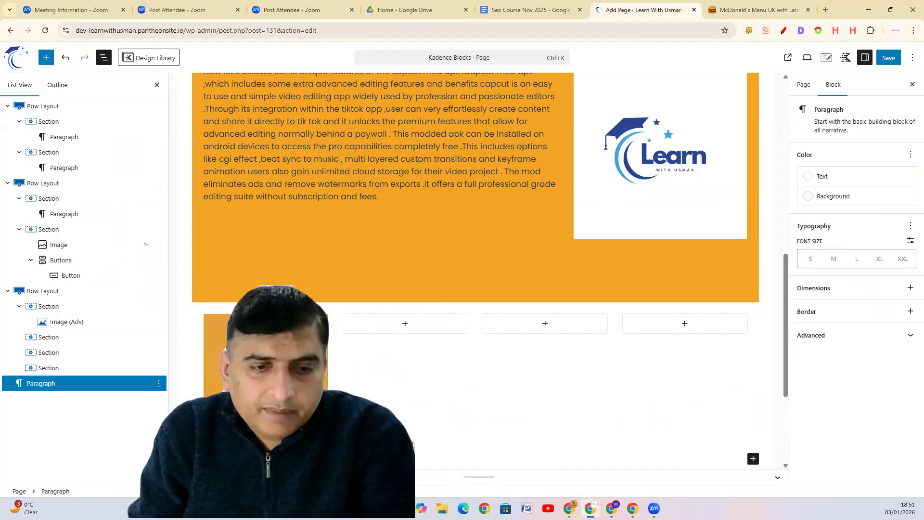
pyautogui.write('whats')
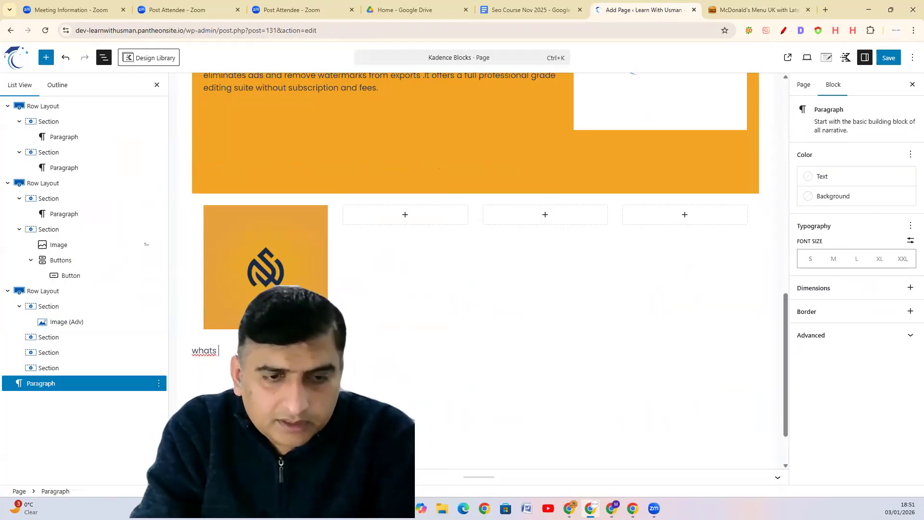
pyautogui.write(' New')
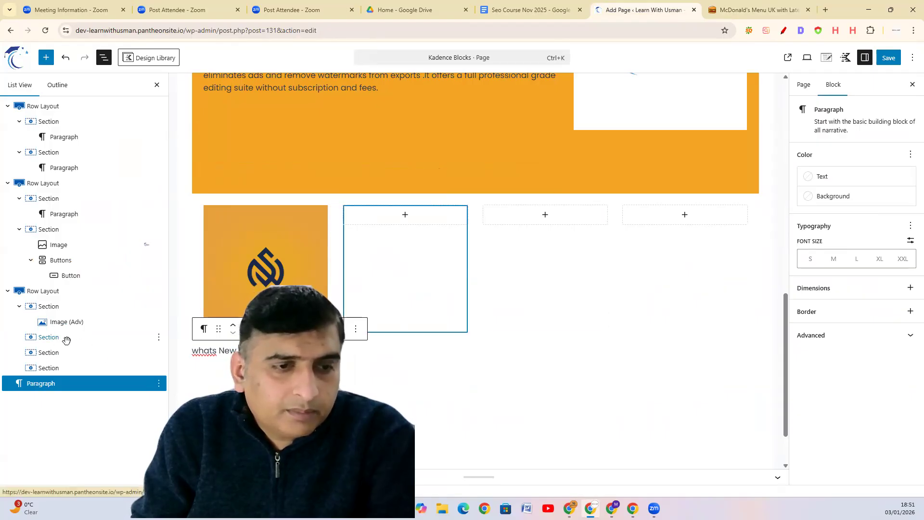
pyautogui.click(158, 336)
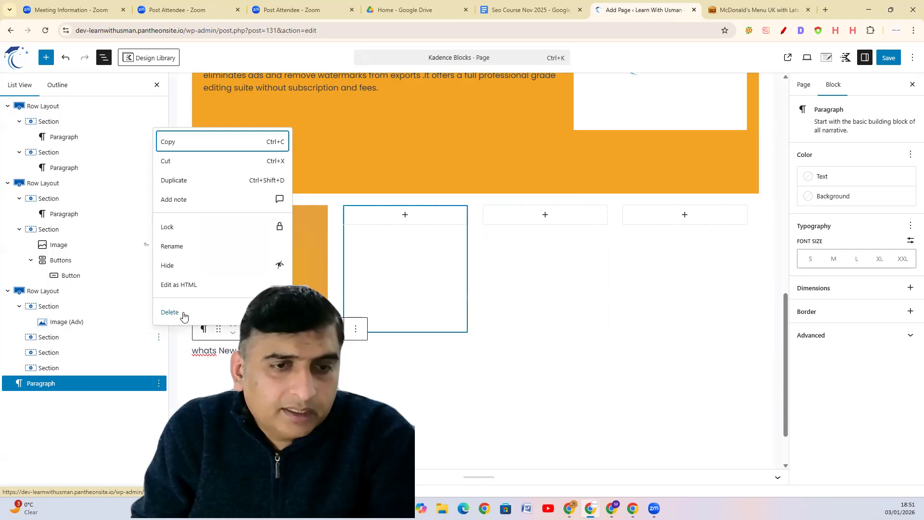
pyautogui.click(159, 335)
pyautogui.click(159, 336)
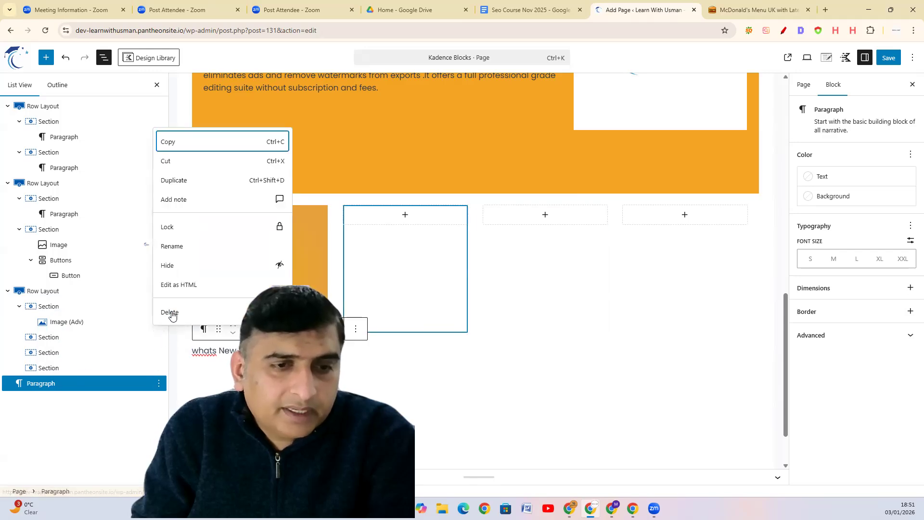
pyautogui.click(171, 313)
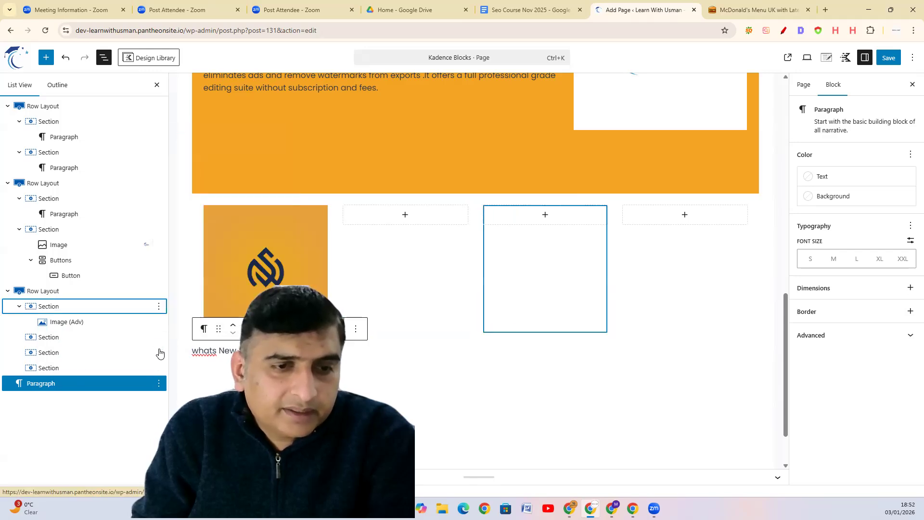
# Remove the "whats New" text from the paragraph below the four-column row layout.
pyautogui.click(217, 350)
pyautogui.press('BackSpace')
pyautogui.press('BackSpace')
pyautogui.press('BackSpace')
pyautogui.press('BackSpace')
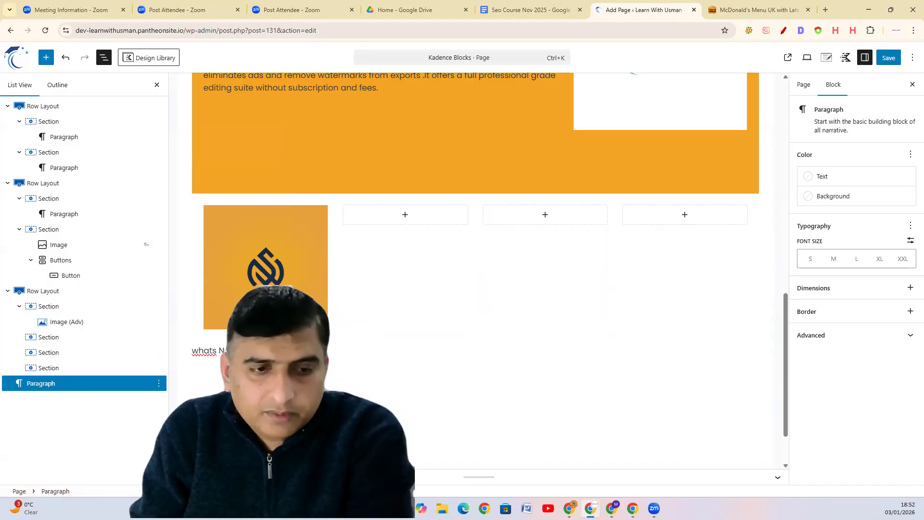
pyautogui.press('BackSpace')
pyautogui.press('BackSpace')
pyautogui.press('BackSpace')
pyautogui.press('BackSpace')
pyautogui.press('BackSpace')
pyautogui.press('BackSpace')
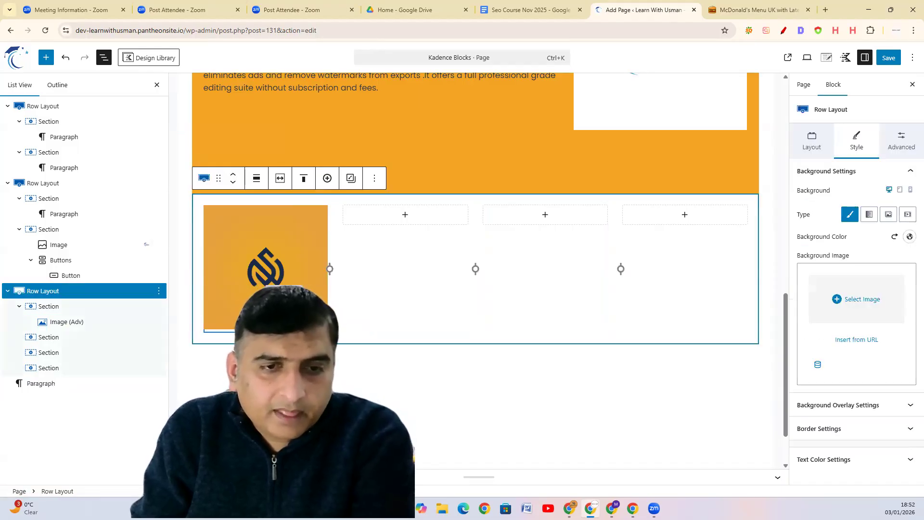
pyautogui.click(253, 270)
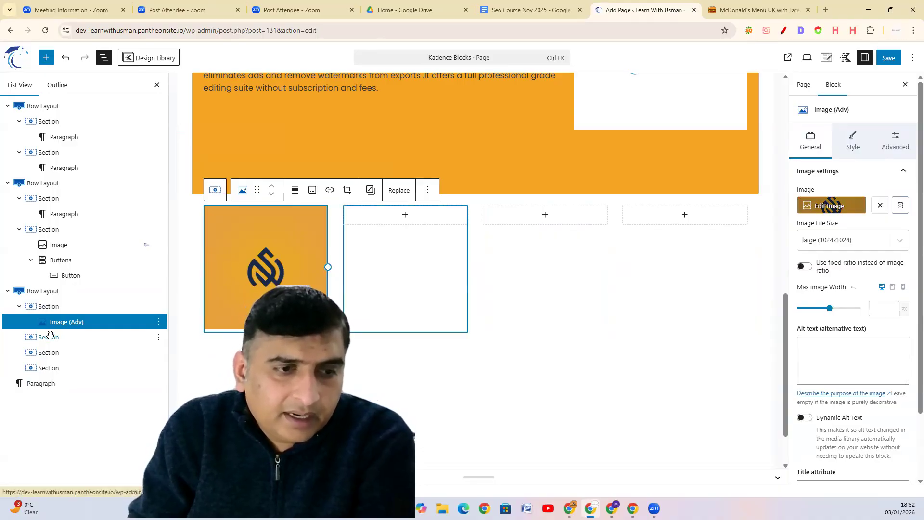
pyautogui.click(91, 326)
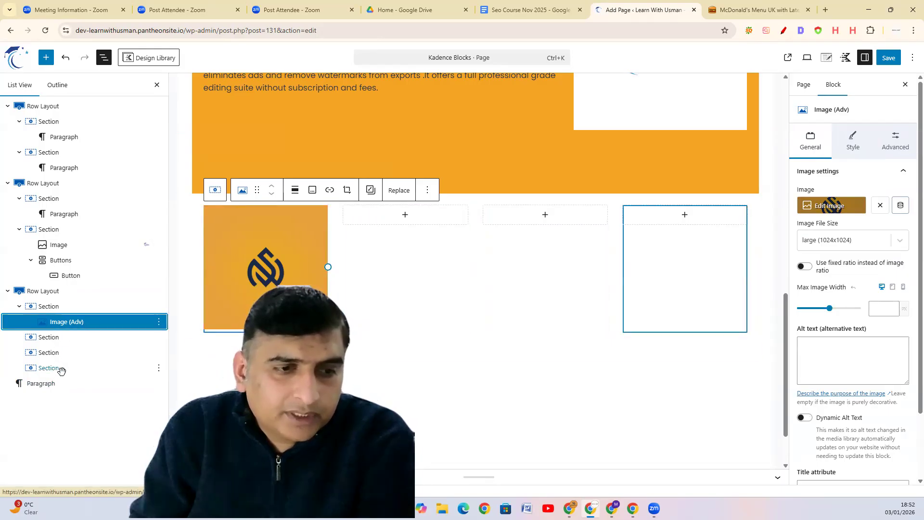
pyautogui.click(159, 369)
pyautogui.click(160, 354)
pyautogui.click(160, 354)
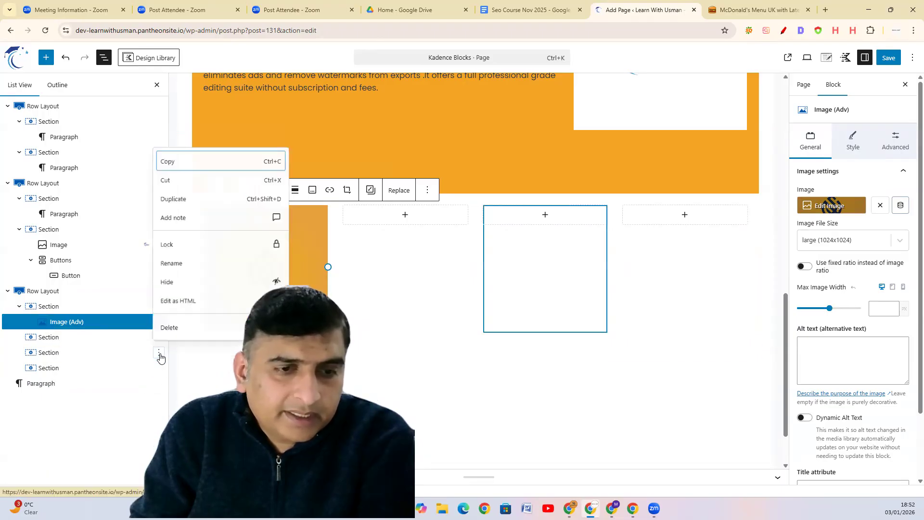
pyautogui.press('Escape')
pyautogui.click(159, 353)
pyautogui.press('Escape')
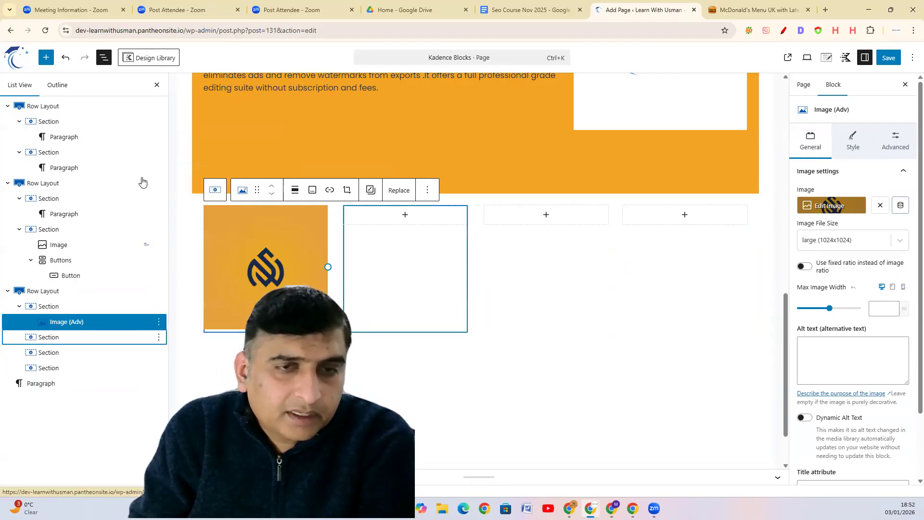
# Reload the page editor without saving the current changes.
pyautogui.click(46, 31)
pyautogui.click(515, 92)
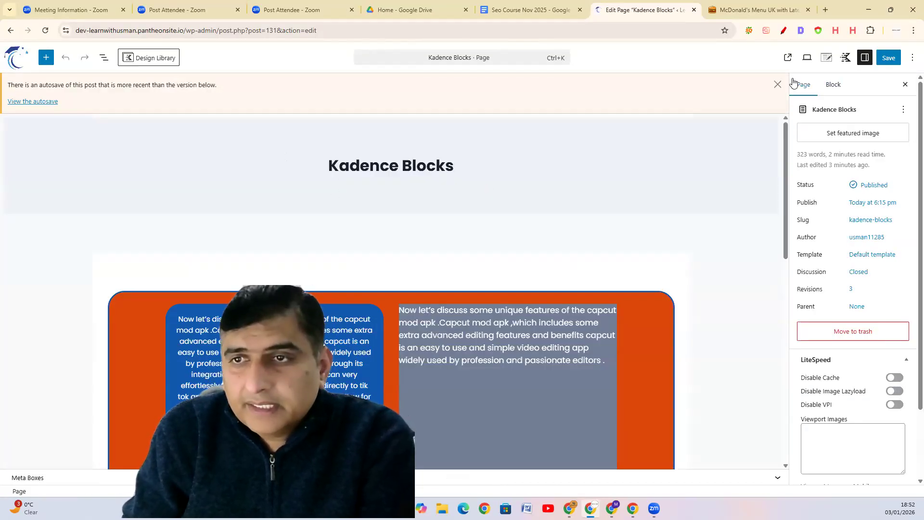
# Dismiss the autosave notice and insert a Row Layout with four equal columns below the orange row.
pyautogui.click(777, 85)
pyautogui.scroll(-5, 491, 246)
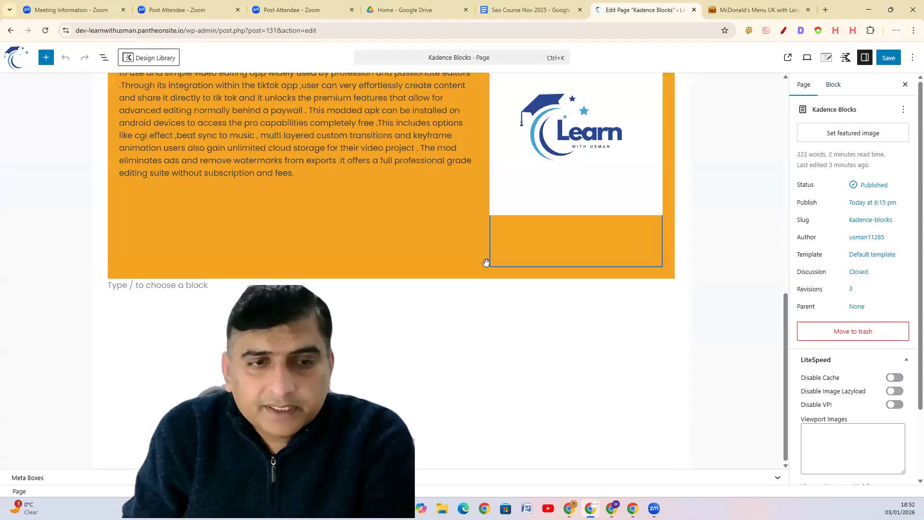
pyautogui.click(126, 289)
pyautogui.write('ro')
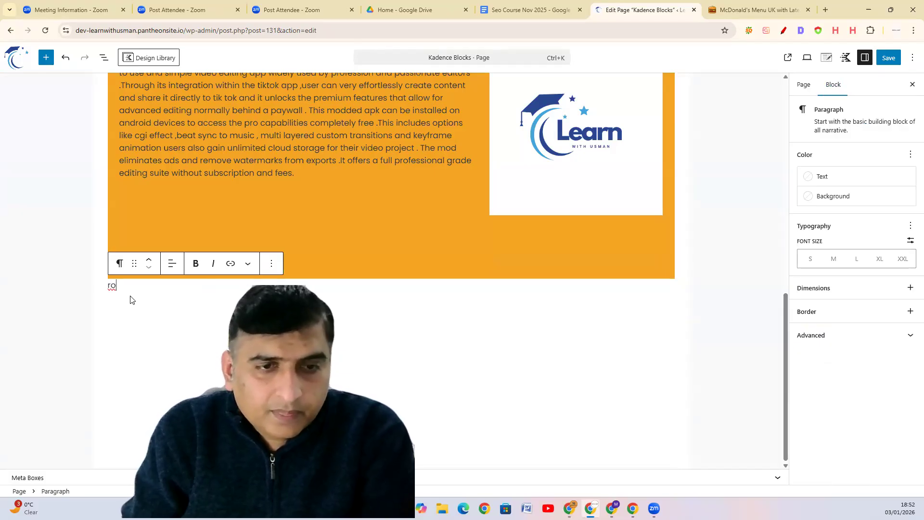
pyautogui.press('BackSpace')
pyautogui.press('BackSpace')
pyautogui.write('/r')
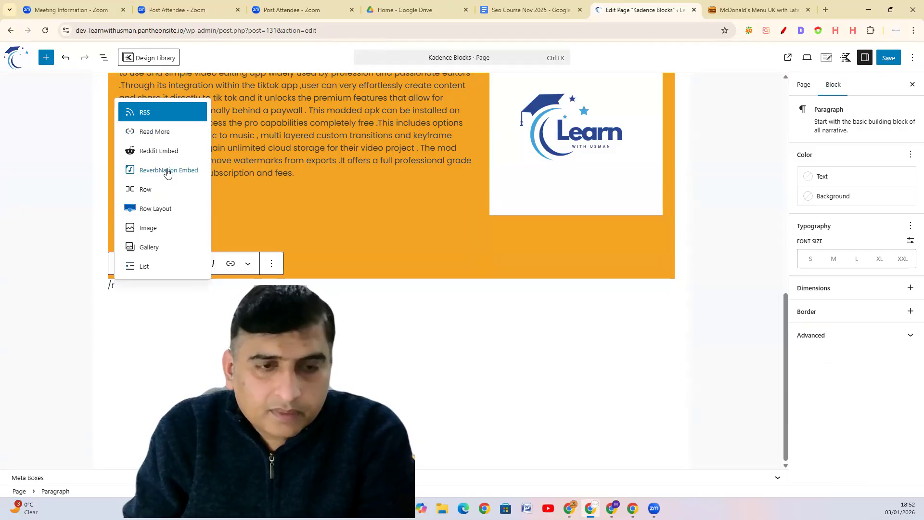
pyautogui.click(173, 209)
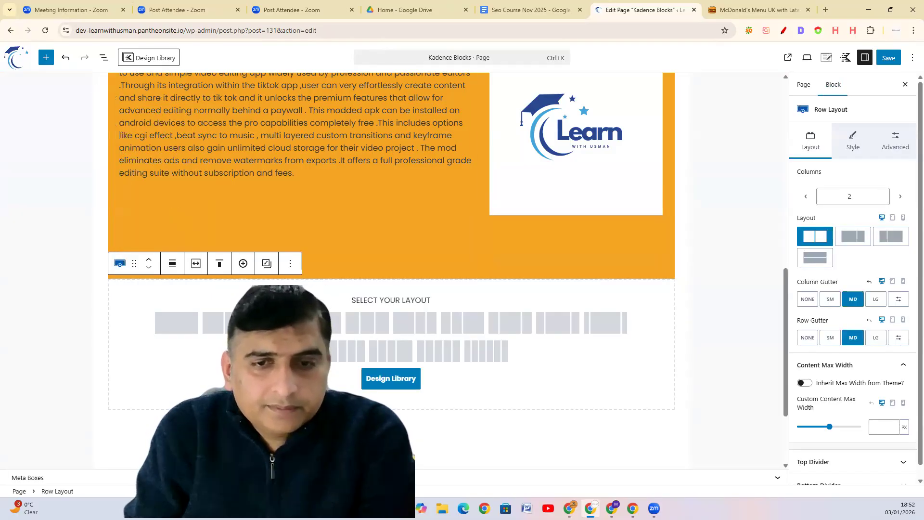
pyautogui.click(295, 351)
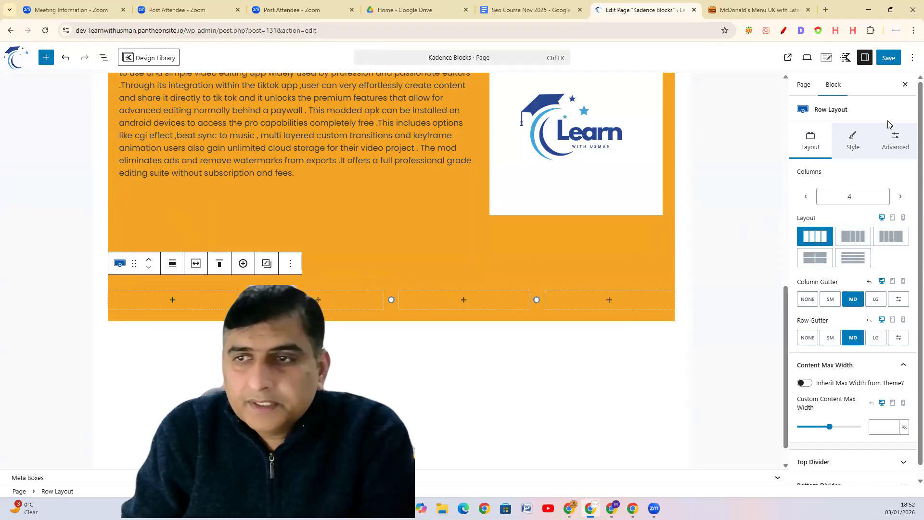
# Set the new four-column row's background color to white (FFFFFF), leaving no empty paragraph below it.
pyautogui.click(852, 142)
pyautogui.click(909, 237)
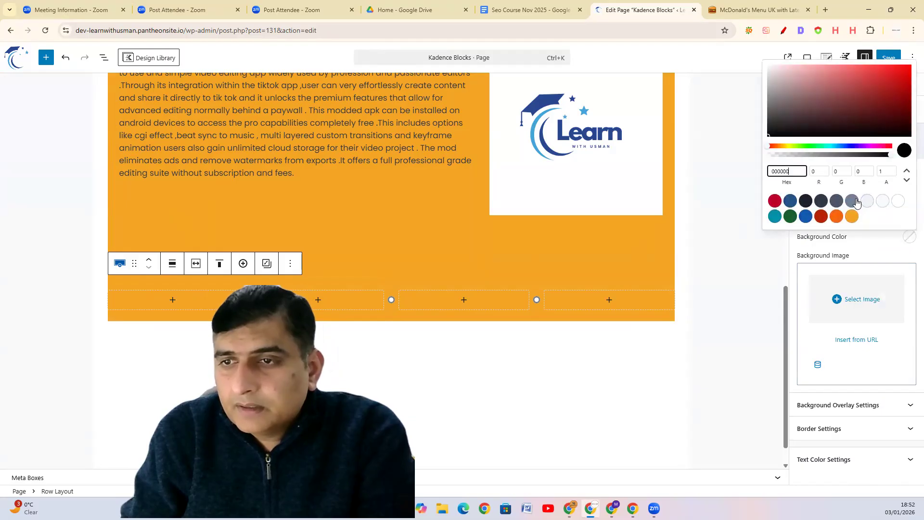
pyautogui.click(898, 201)
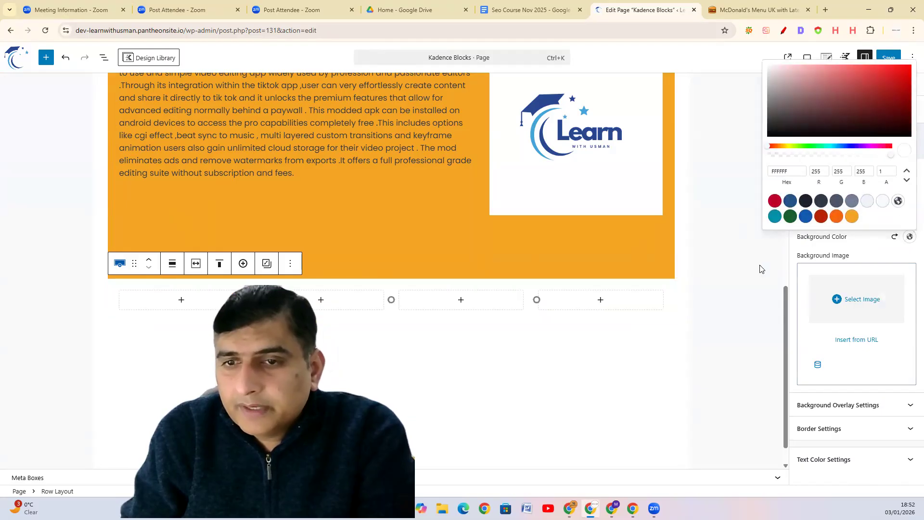
pyautogui.click(495, 369)
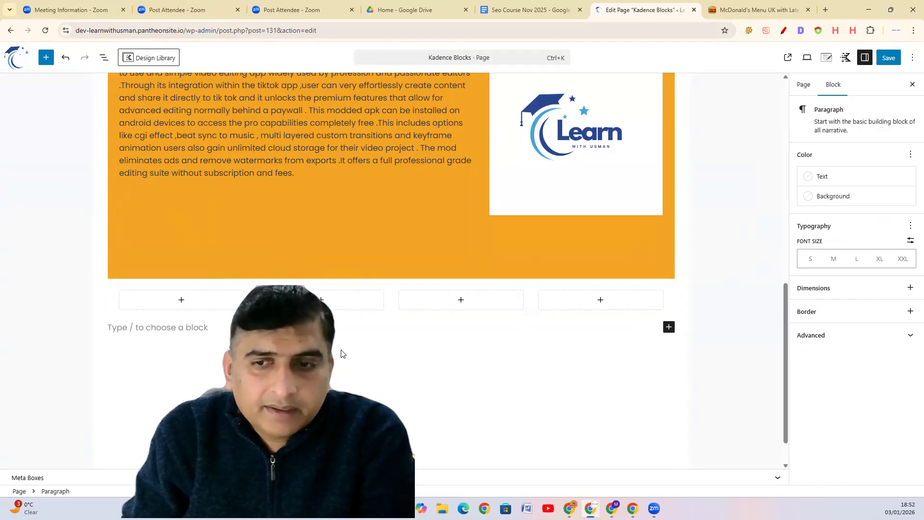
pyautogui.press('BackSpace')
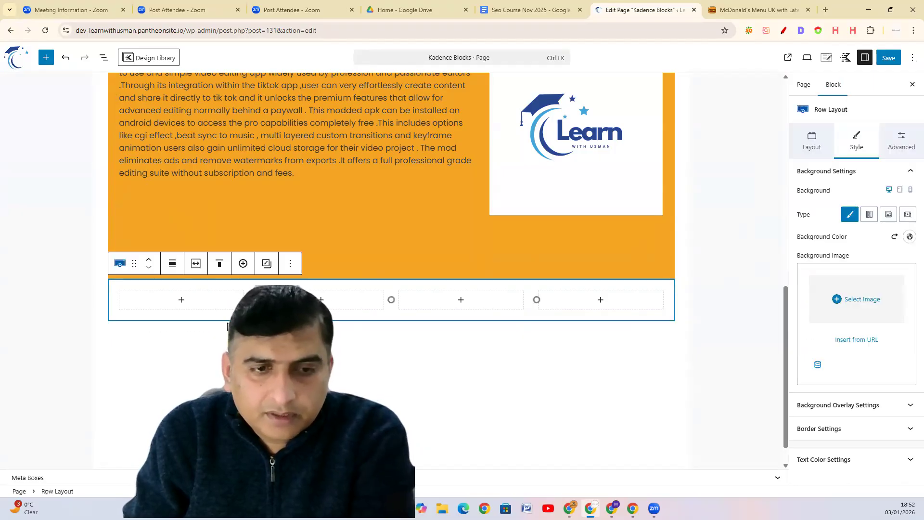
# Insert an Advanced Image with sn4-1.jpg from the media library in the first column and widen it to about 258 px.
pyautogui.click(182, 300)
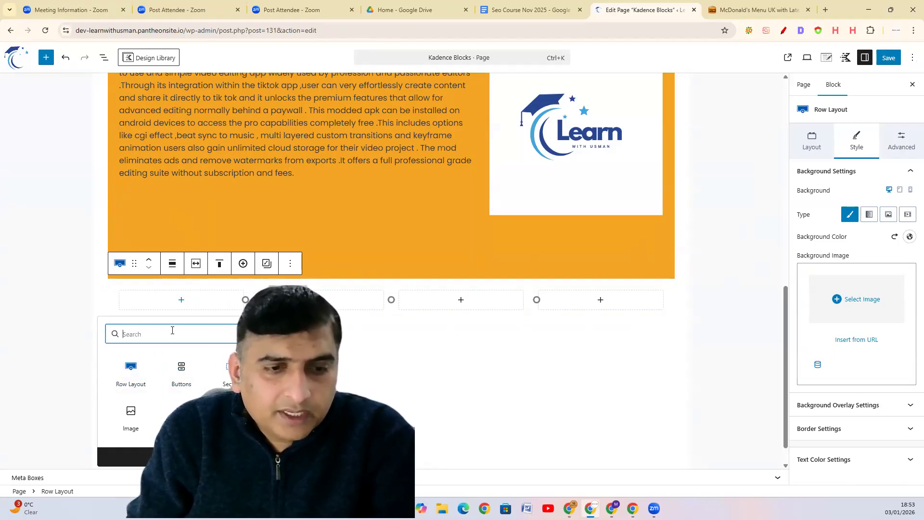
pyautogui.click(131, 412)
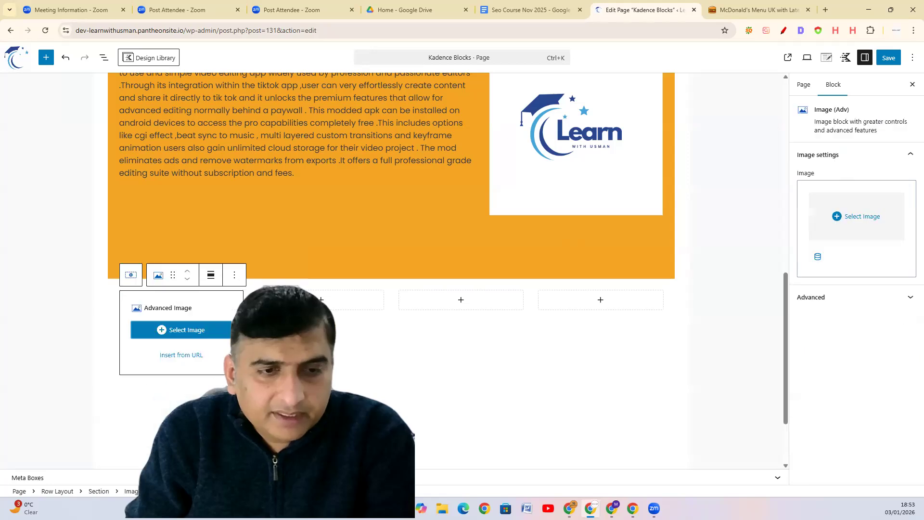
pyautogui.click(182, 336)
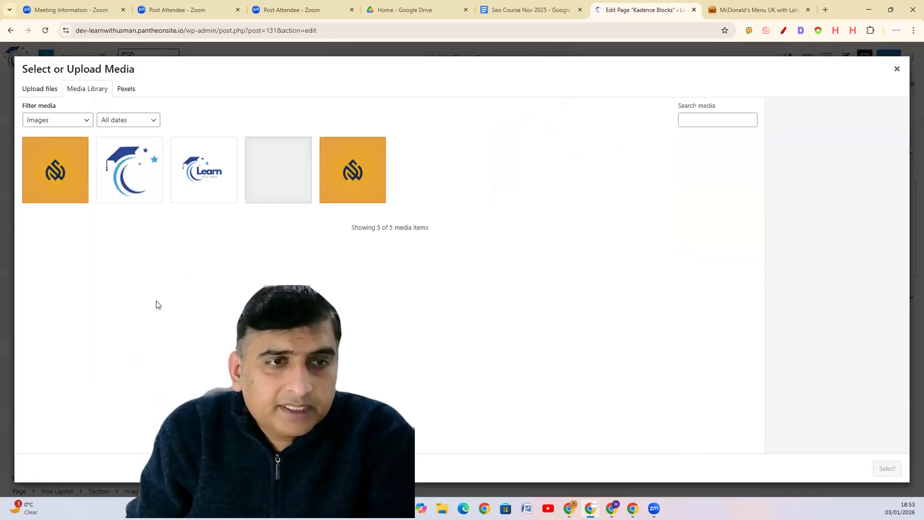
pyautogui.click(30, 160)
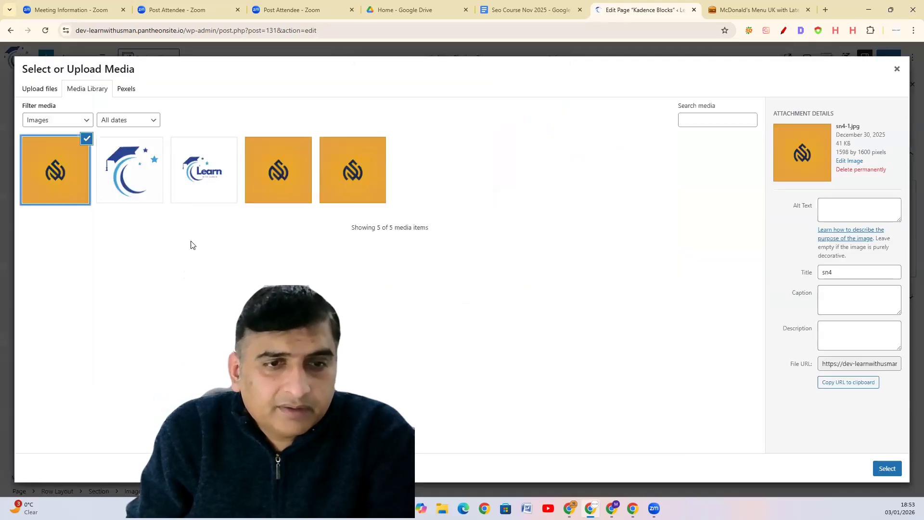
pyautogui.click(887, 468)
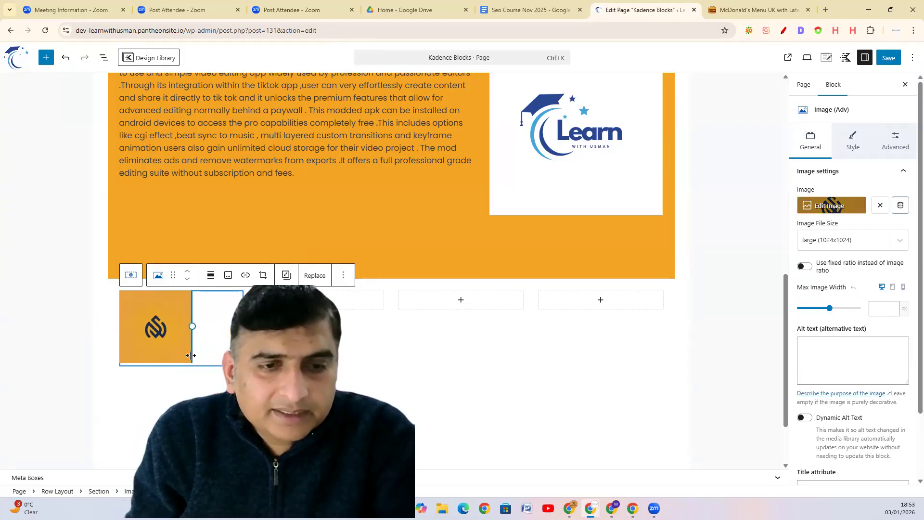
pyautogui.moveTo(243, 352); pyautogui.dragTo(213, 348)
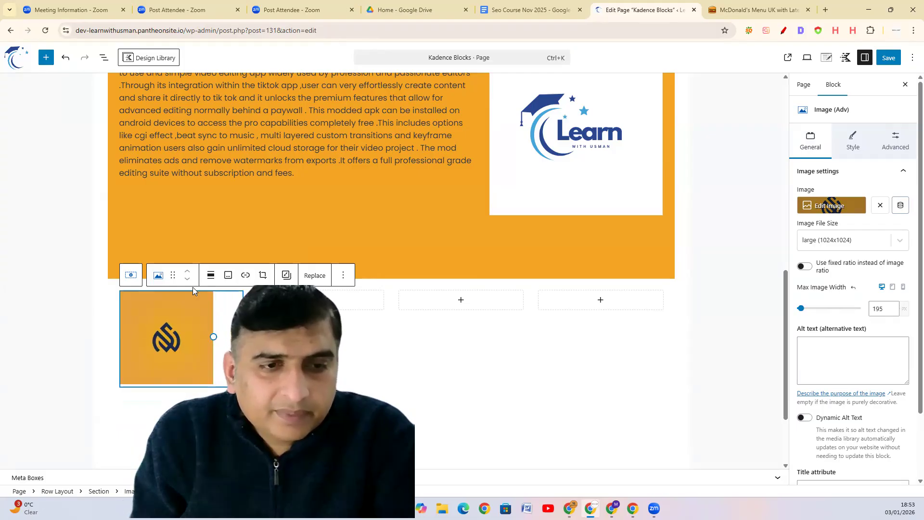
pyautogui.moveTo(215, 336); pyautogui.dragTo(245, 337)
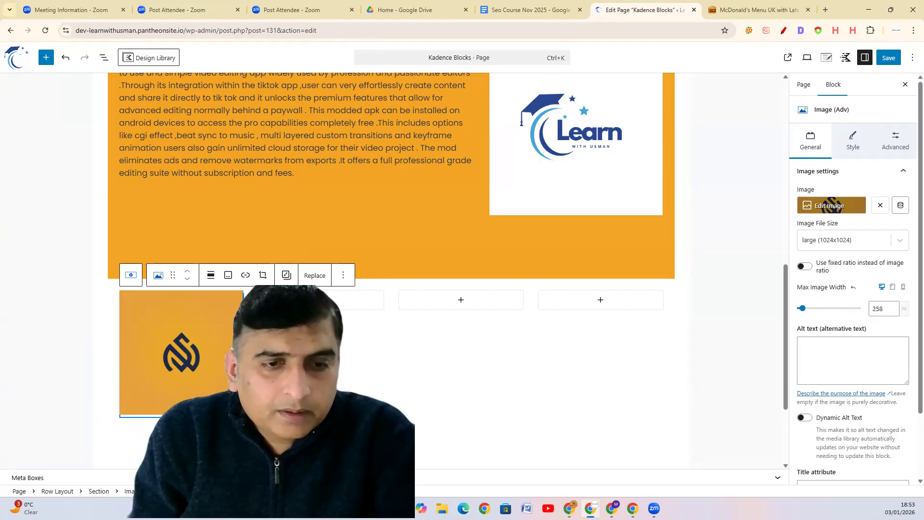
# Compare the category cards on mcdsmenuprices.co.uk with the four-column row in the page editor.
pyautogui.click(763, 10)
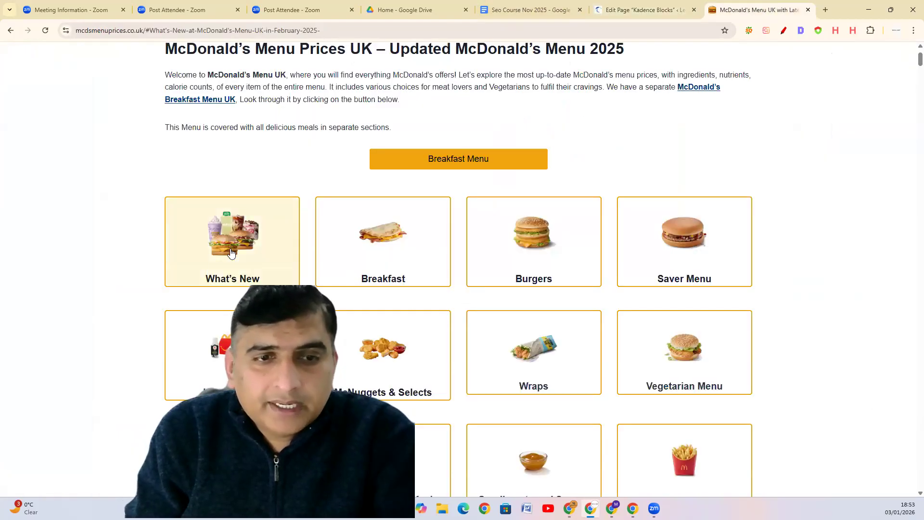
pyautogui.click(626, 8)
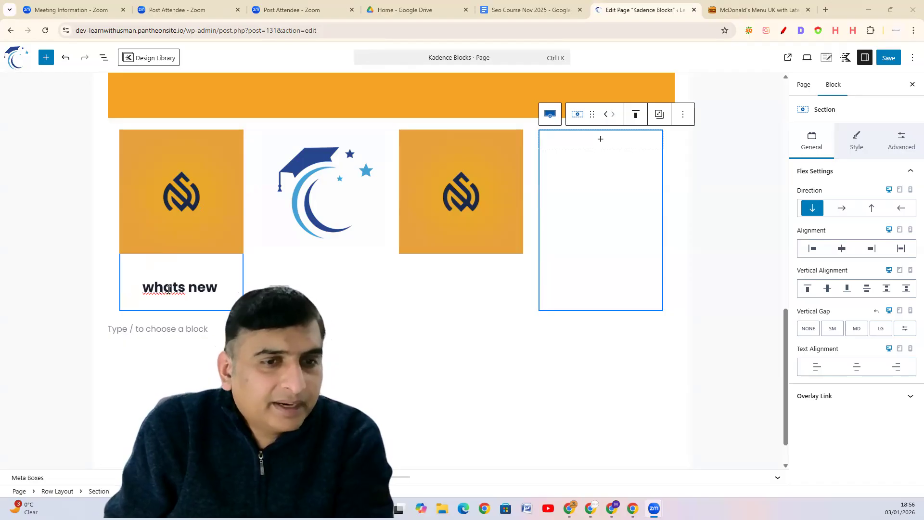
pyautogui.click(739, 5)
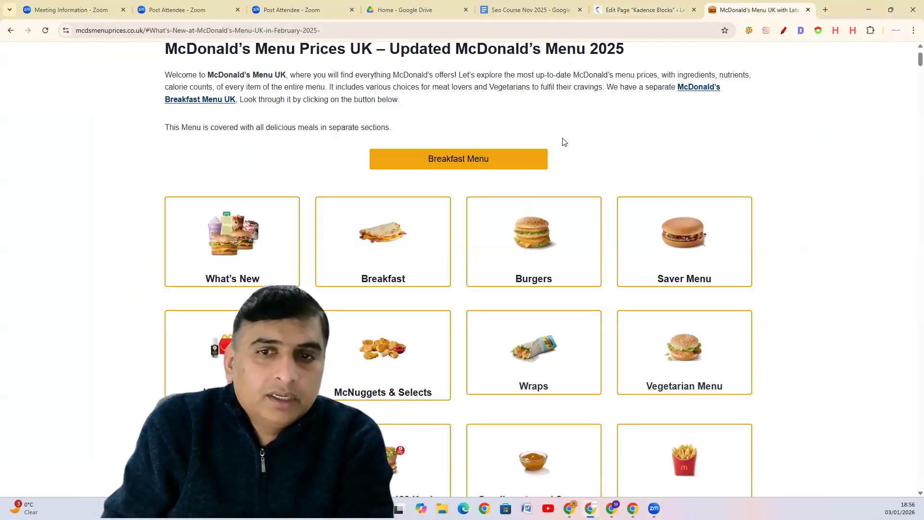
pyautogui.hotkey('ctrl', 'shift', 'Tab')
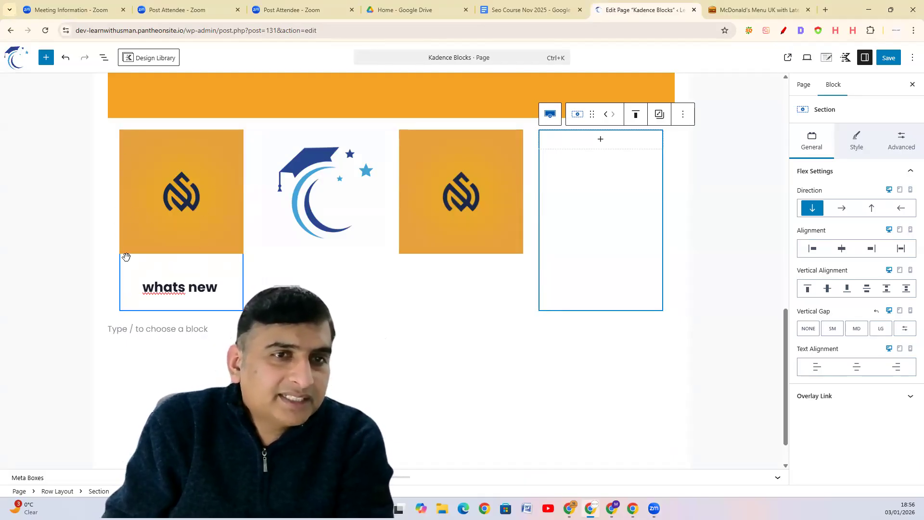
# Search Google for "background remover" in a new browser tab and open the remove.bg website.
pyautogui.click(826, 10)
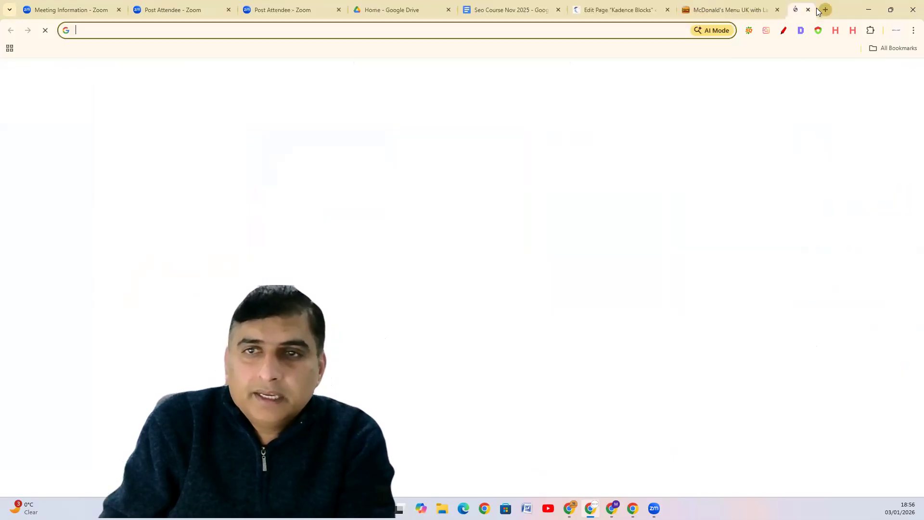
pyautogui.click(485, 28)
pyautogui.write('backgroun')
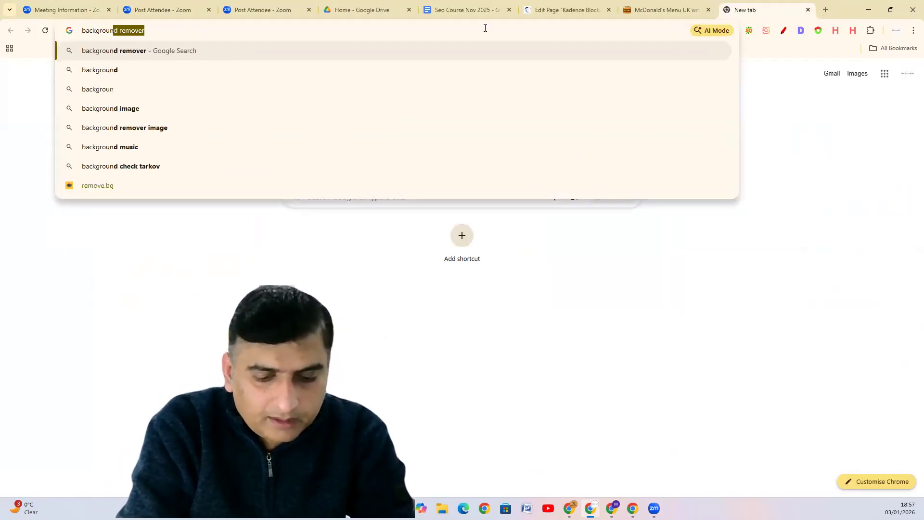
pyautogui.write('d')
pyautogui.press('Return')
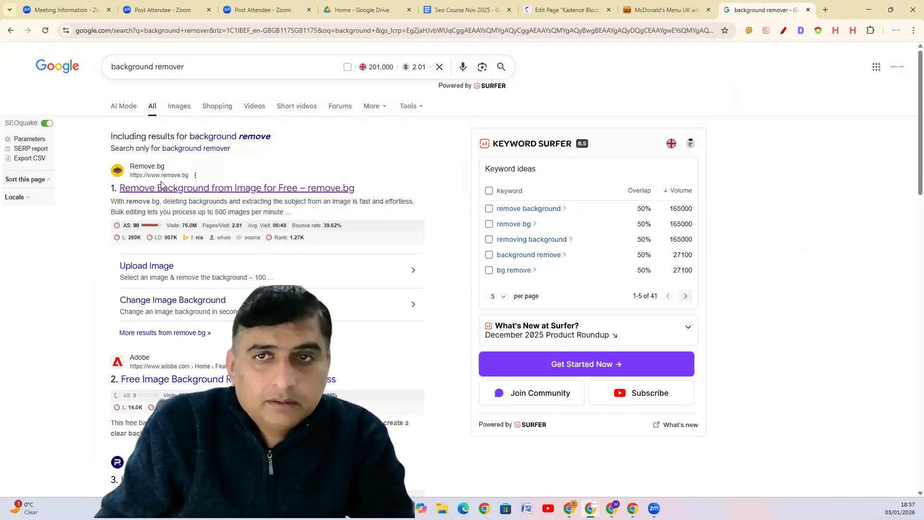
pyautogui.click(207, 188)
# Return to the page editor, save it to the Desktop as "Web Page, Complete", and check the desktop.
pyautogui.click(577, 10)
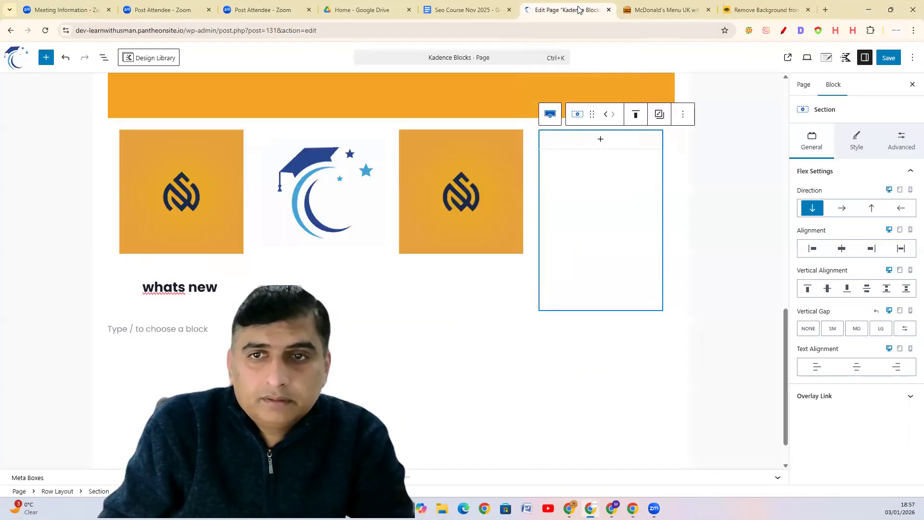
pyautogui.rightClick(172, 192)
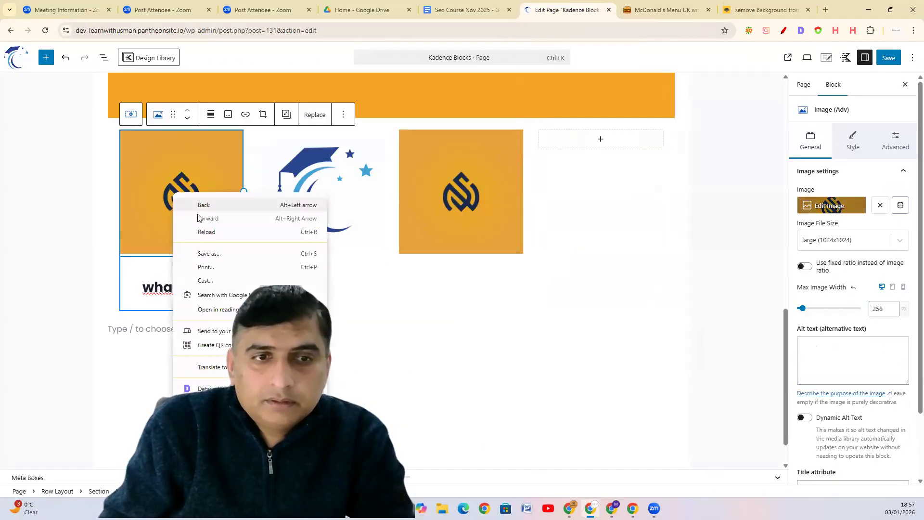
pyautogui.click(215, 258)
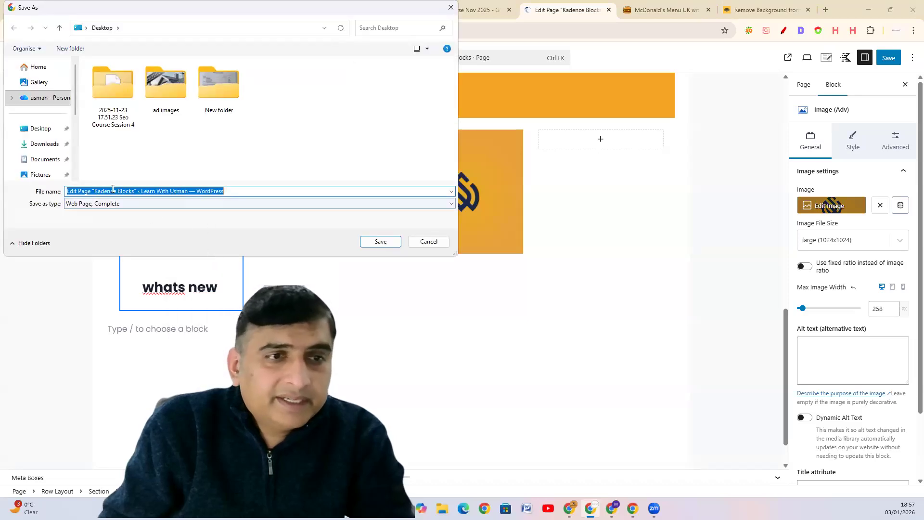
pyautogui.click(42, 128)
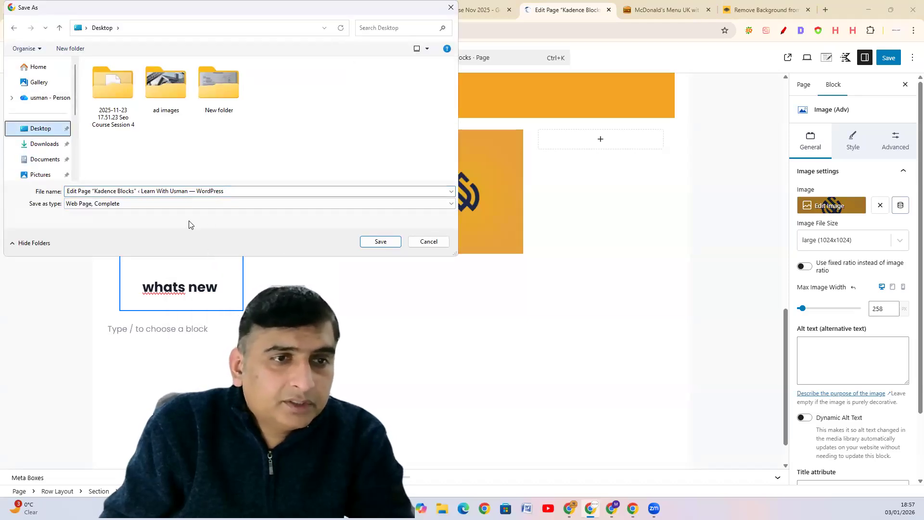
pyautogui.click(379, 242)
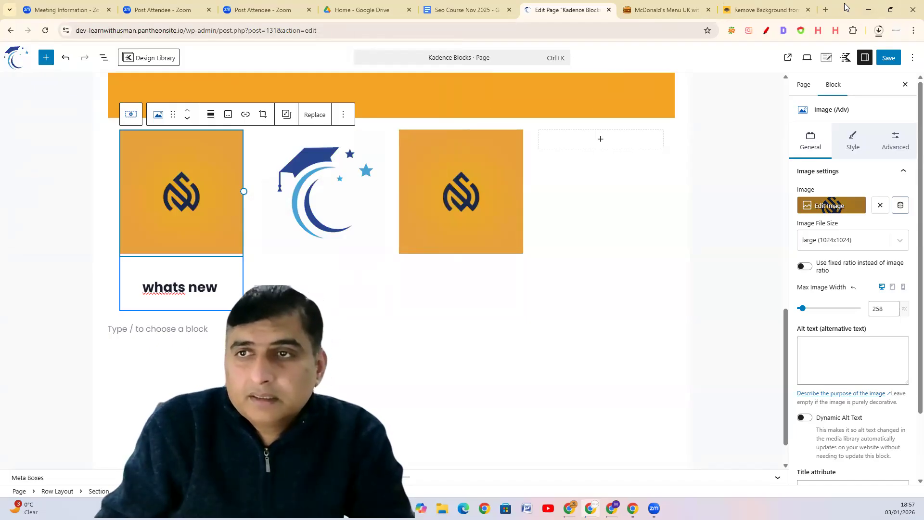
pyautogui.doubleClick(845, 6)
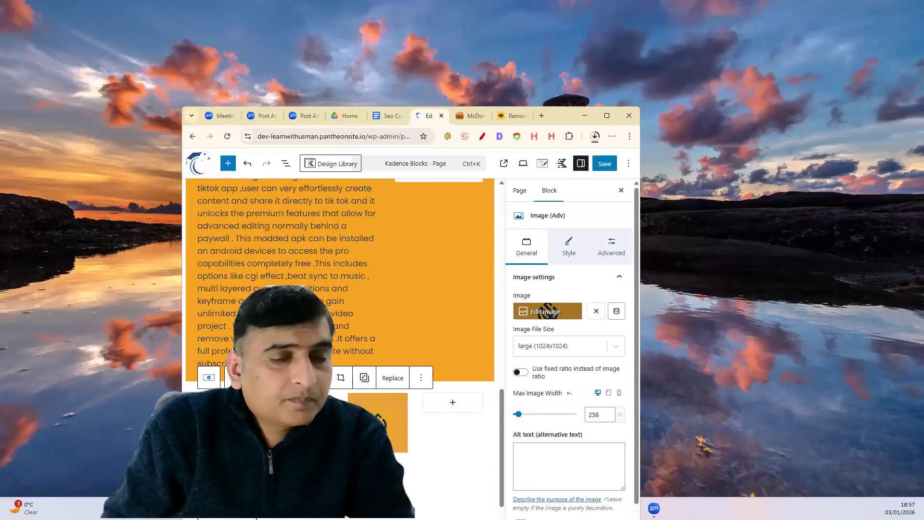
pyautogui.click(606, 116)
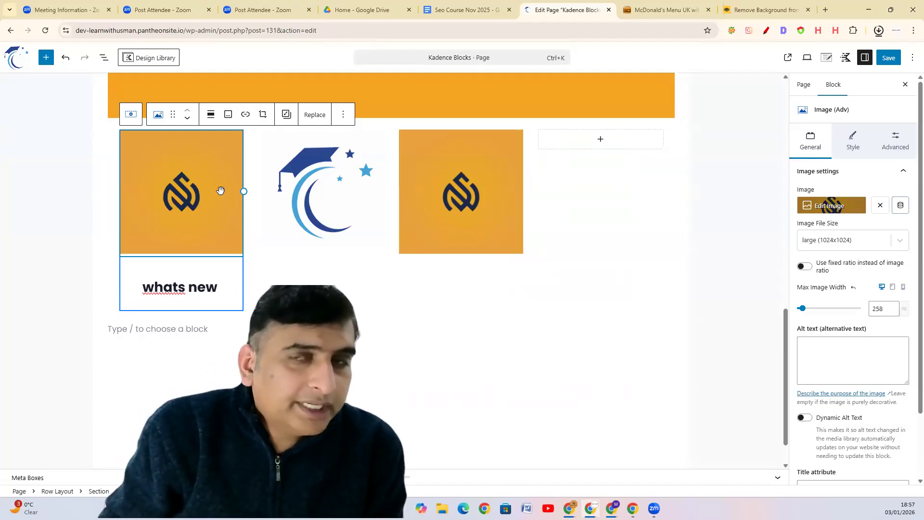
# Review the McDonald's menu grid and the remove.bg page, then examine the page's row layouts in the editor.
pyautogui.click(661, 10)
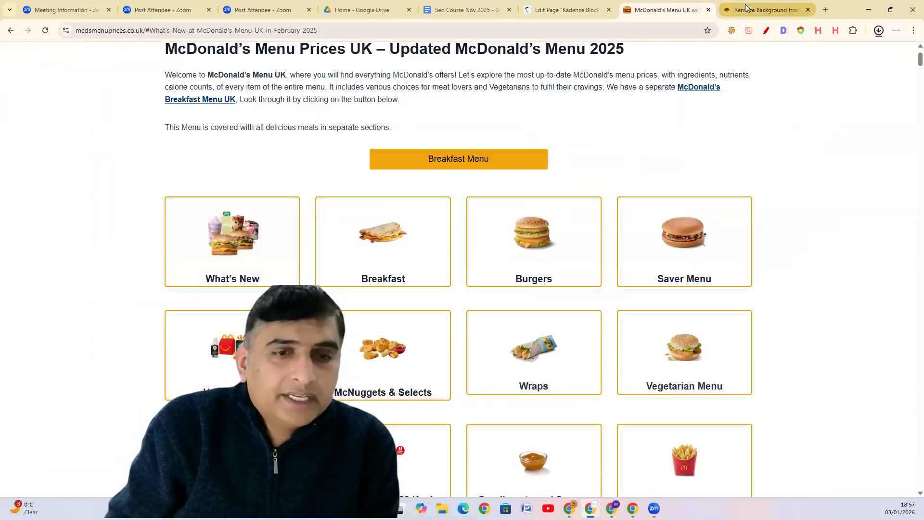
pyautogui.click(766, 10)
pyautogui.click(664, 9)
pyautogui.click(575, 6)
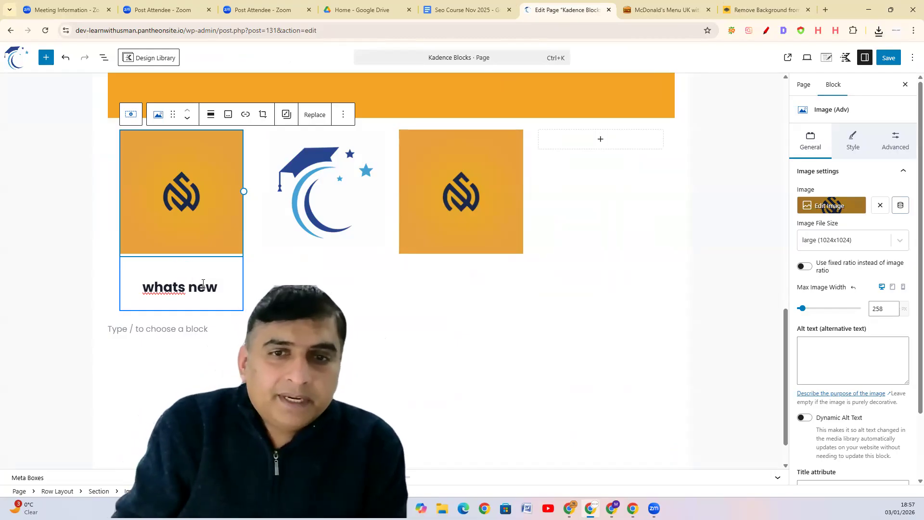
pyautogui.scroll(10, 191, 278)
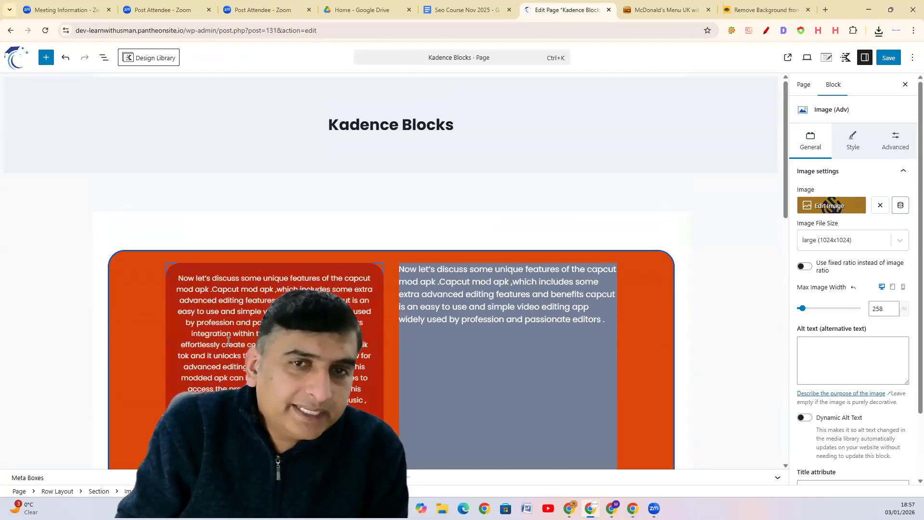
pyautogui.scroll(-10, 250, 303)
pyautogui.scroll(-2, 249, 305)
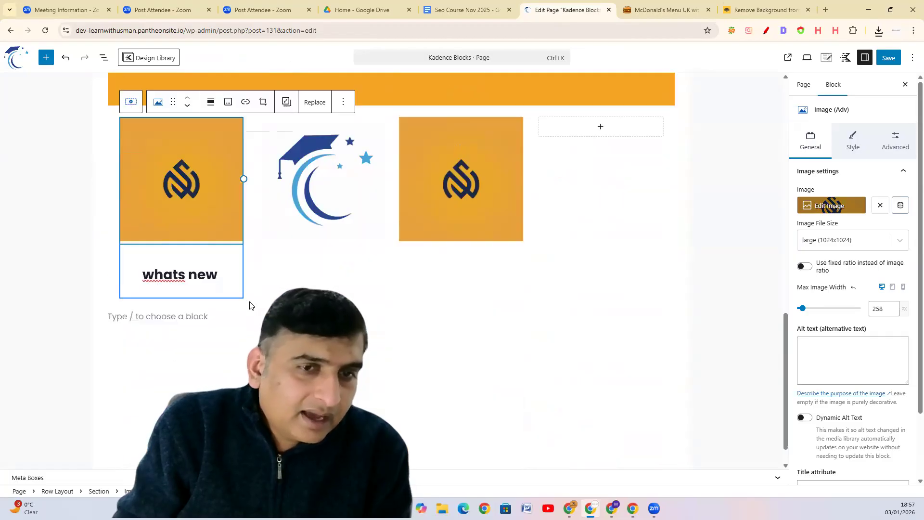
pyautogui.scroll(5, 249, 305)
pyautogui.scroll(-5, 249, 304)
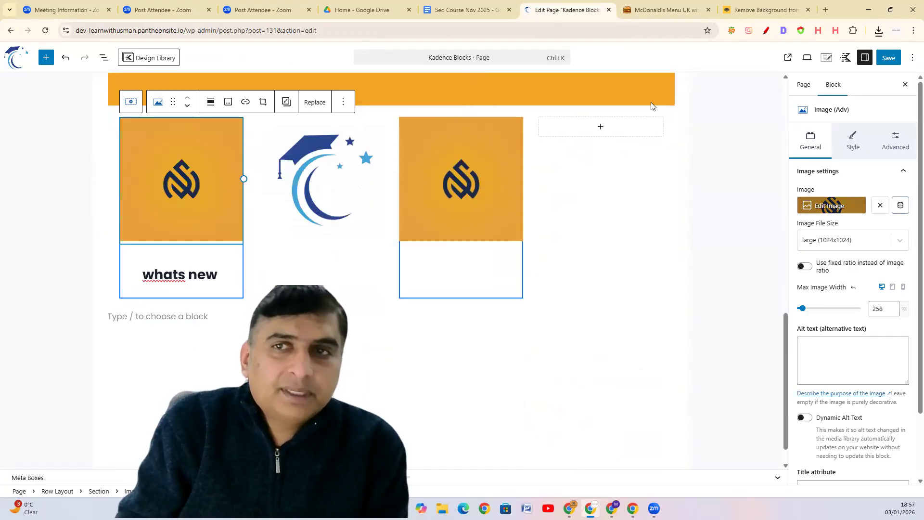
# Review the category card grid on the McDonald's menu site.
pyautogui.click(675, 6)
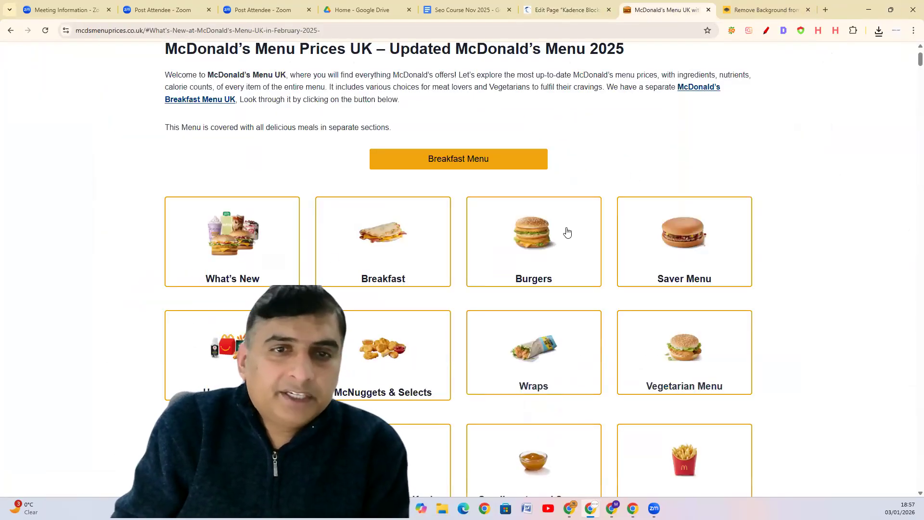
pyautogui.scroll(-3, 565, 231)
pyautogui.scroll(5, 426, 270)
# Open roblox-mod-menu.apktodo.io in place of the McDonald's site and examine its breadcrumb bar, title block and screenshot row.
pyautogui.click(227, 32)
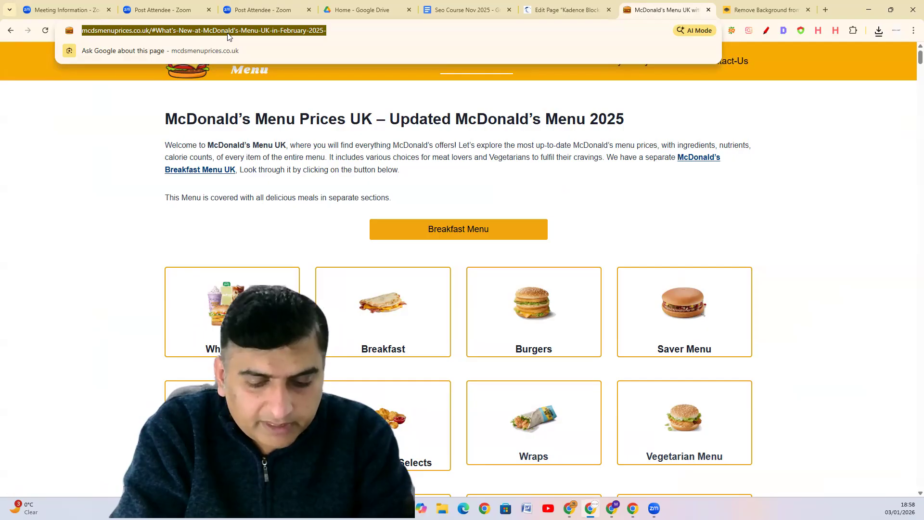
pyautogui.write('roblo')
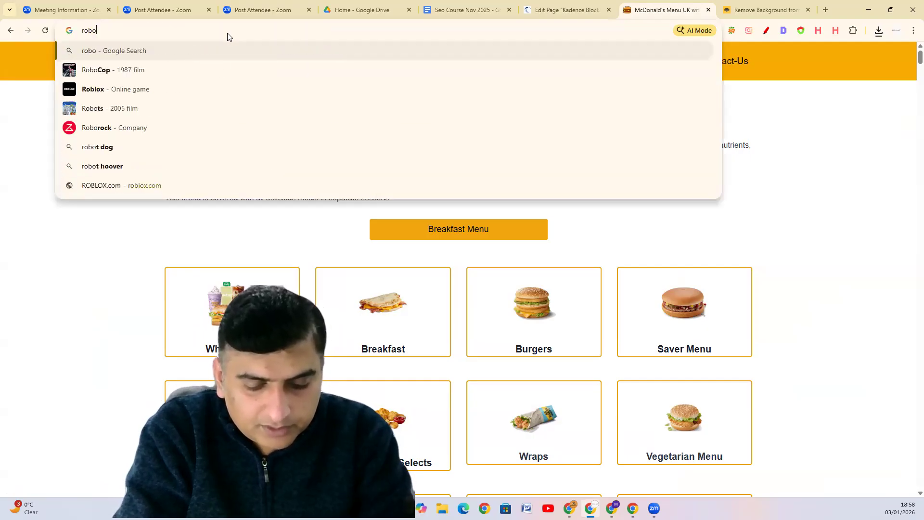
pyautogui.press('BackSpace')
pyautogui.write('lox')
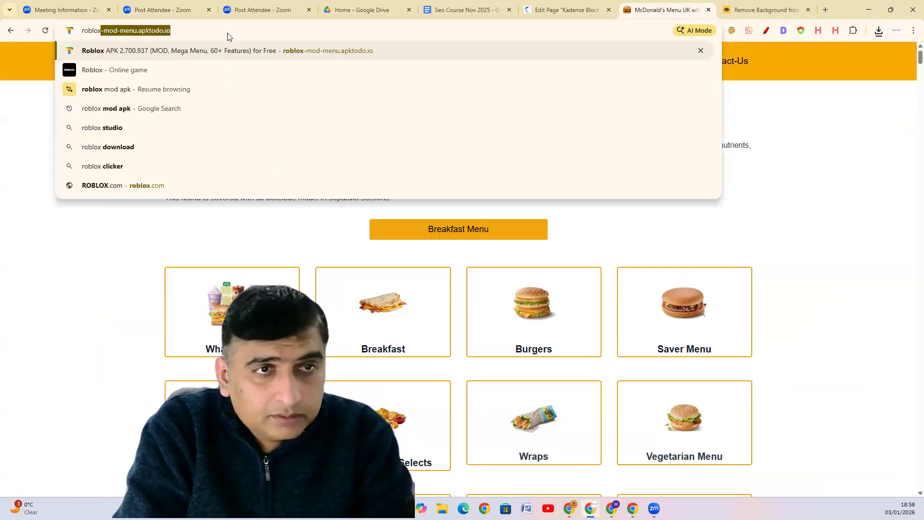
pyautogui.click(228, 52)
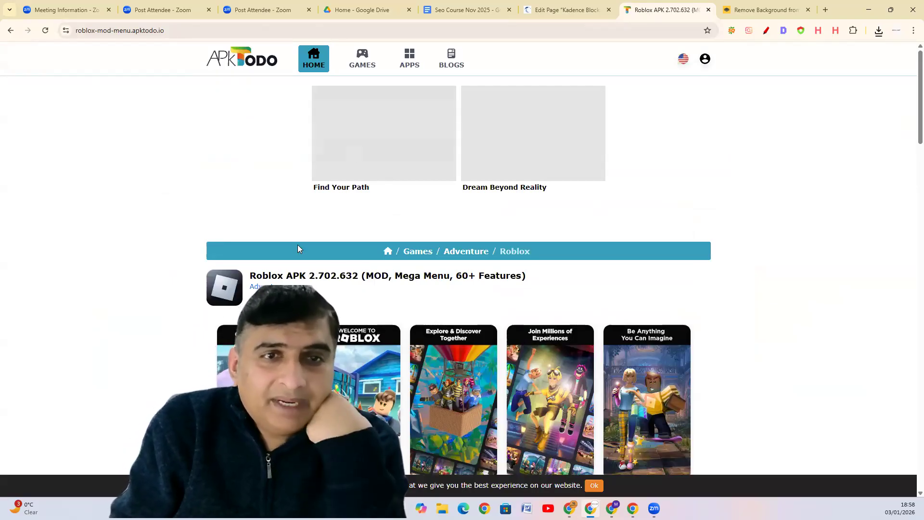
pyautogui.scroll(-2, 298, 246)
pyautogui.scroll(2, 320, 204)
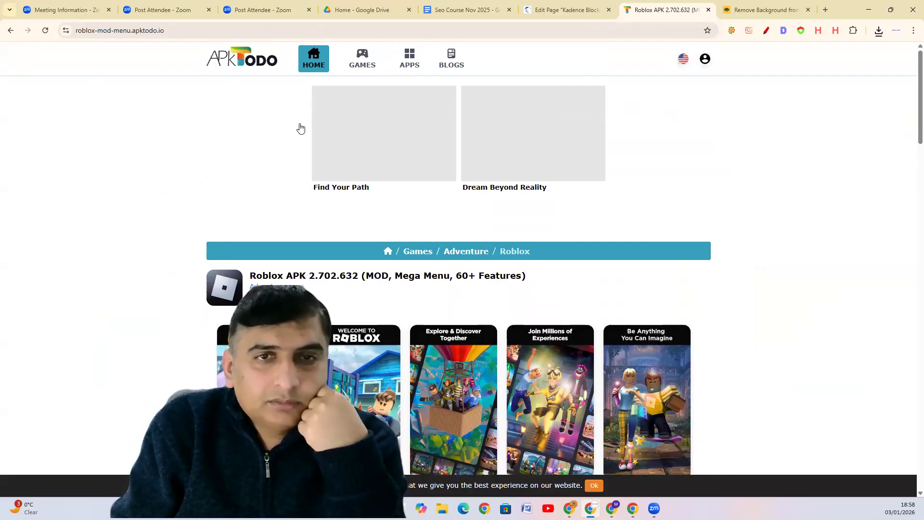
pyautogui.scroll(-1, 378, 196)
pyautogui.scroll(-1, 378, 195)
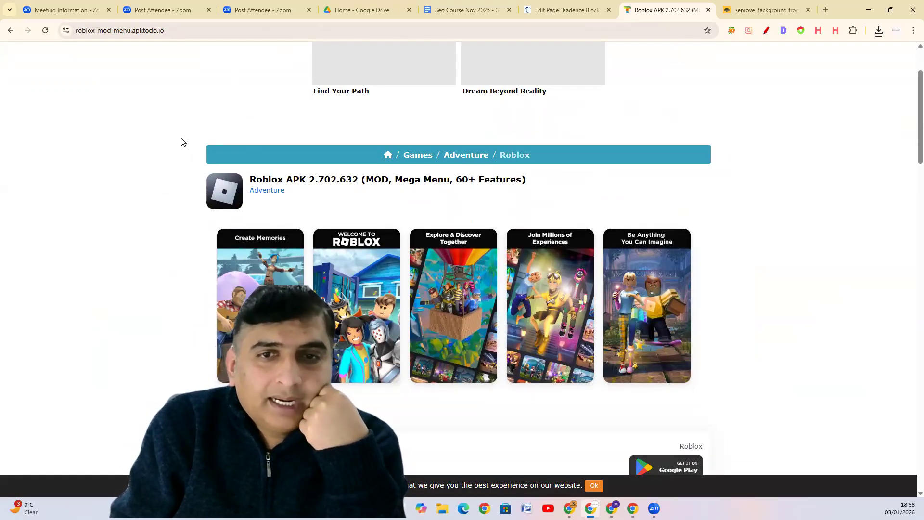
# Turn on the web page drawing pen and outline the Roblox page's breadcrumb bar, app icon and title in red.
pyautogui.click(766, 30)
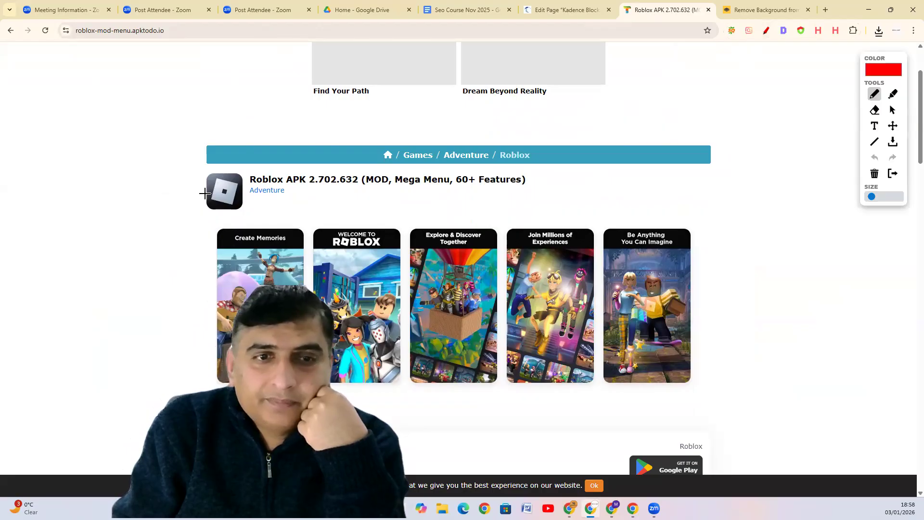
pyautogui.moveTo(190, 139)
pyautogui.mouseDown()
pyautogui.moveTo(195, 210)
pyautogui.moveTo(614, 224)
pyautogui.moveTo(741, 197)
pyautogui.moveTo(608, 138)
pyautogui.mouseUp()
pyautogui.moveTo(550, 135)
pyautogui.mouseDown()
pyautogui.moveTo(185, 143)
pyautogui.moveTo(726, 146)
pyautogui.mouseUp()
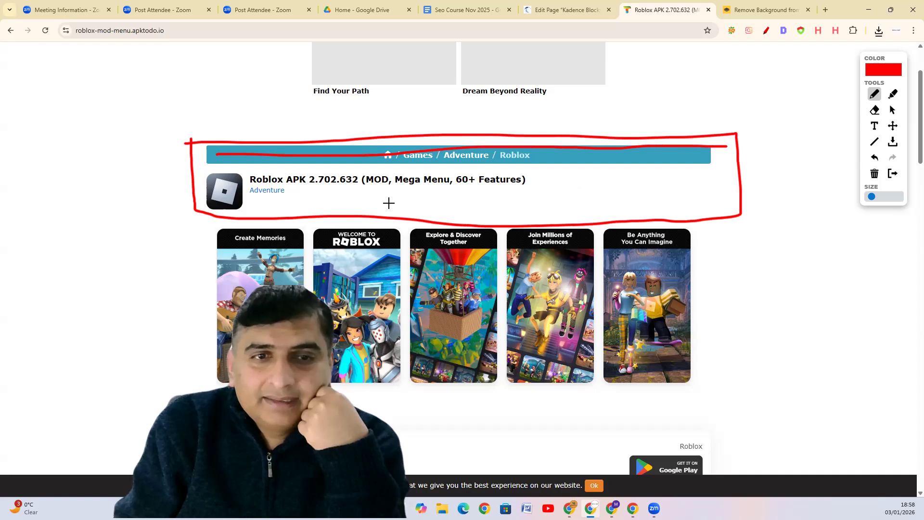
pyautogui.moveTo(247, 193)
pyautogui.mouseDown()
pyautogui.moveTo(513, 190)
pyautogui.moveTo(419, 176)
pyautogui.moveTo(214, 174)
pyautogui.moveTo(242, 207)
pyautogui.mouseUp()
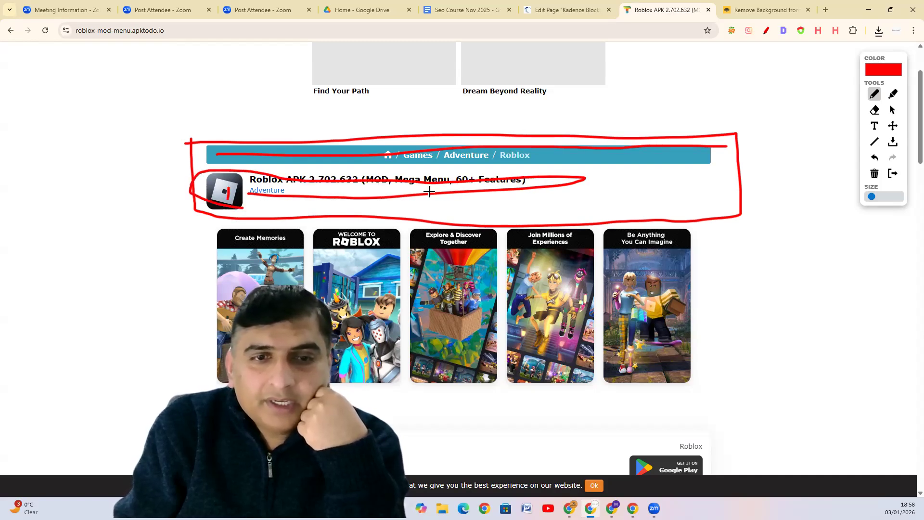
# Box the row of five Roblox screenshots in red, draw a line down each column, and view the app details table.
pyautogui.moveTo(200, 388)
pyautogui.mouseDown()
pyautogui.moveTo(188, 243)
pyautogui.moveTo(712, 222)
pyautogui.moveTo(714, 417)
pyautogui.moveTo(80, 428)
pyautogui.mouseUp()
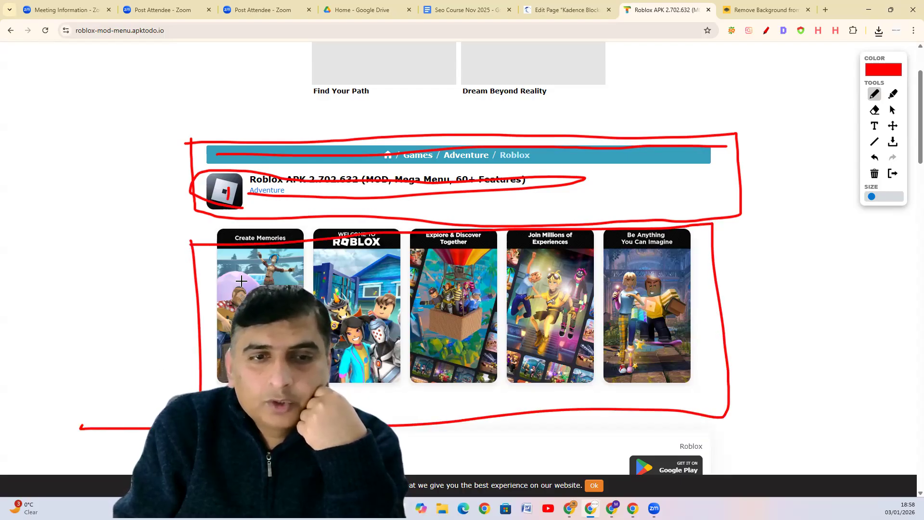
pyautogui.moveTo(348, 246); pyautogui.dragTo(358, 342)
pyautogui.moveTo(452, 271); pyautogui.dragTo(467, 359)
pyautogui.moveTo(543, 267); pyautogui.dragTo(558, 326)
pyautogui.moveTo(634, 252); pyautogui.dragTo(659, 378)
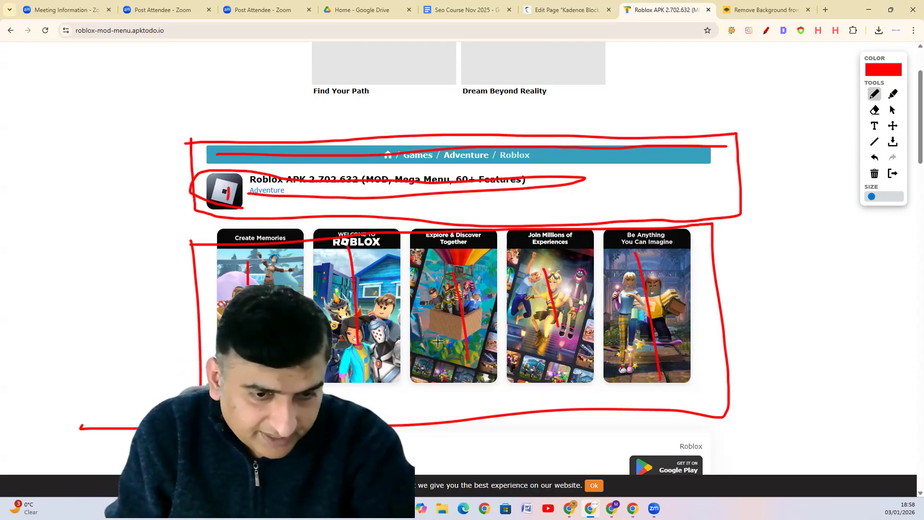
pyautogui.scroll(-7, 437, 342)
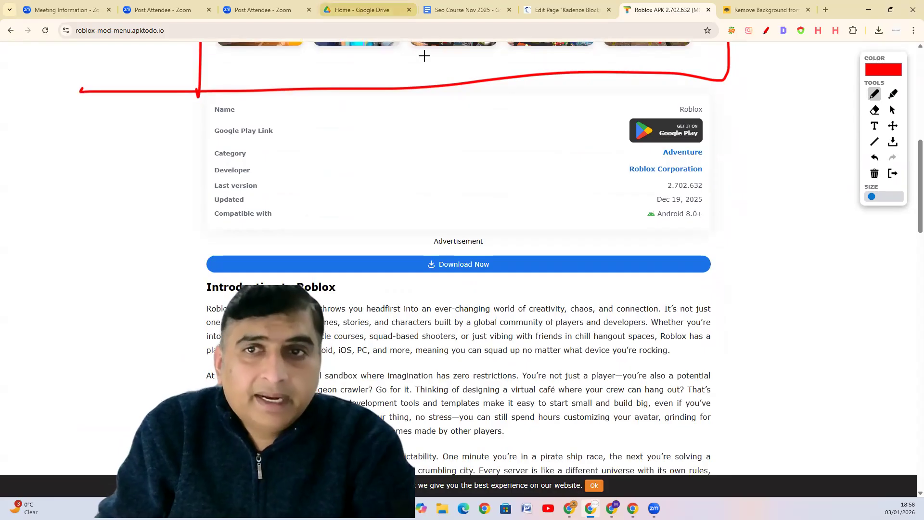
# Return to the page editor and insert a Table block with two columns and five rows below the four-column row.
pyautogui.click(568, 10)
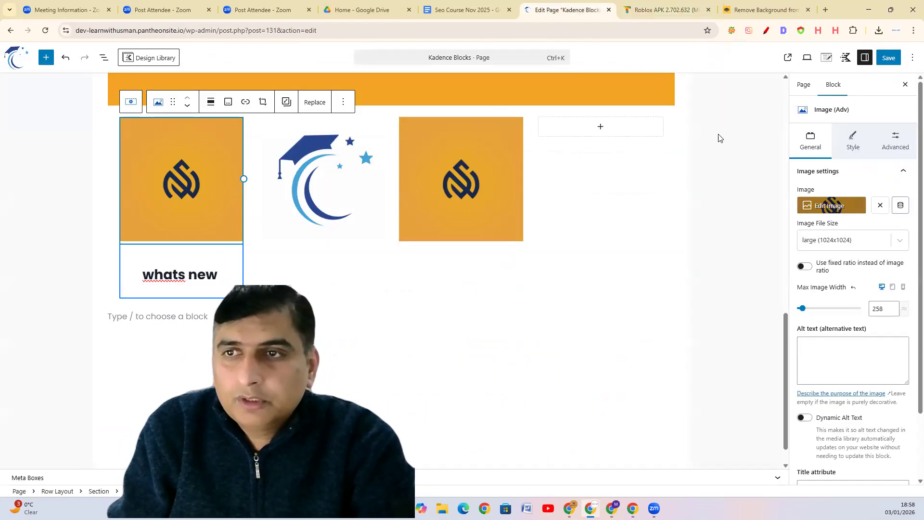
pyautogui.click(207, 319)
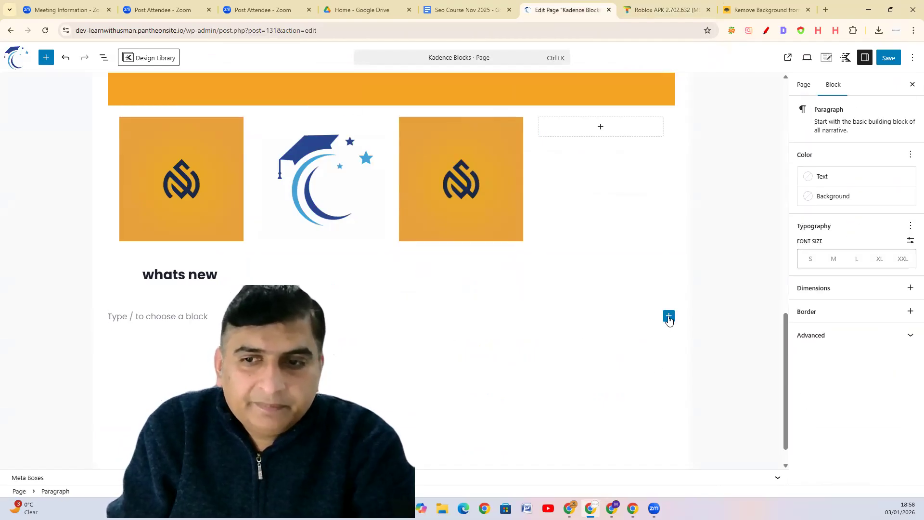
pyautogui.click(669, 316)
pyautogui.click(754, 469)
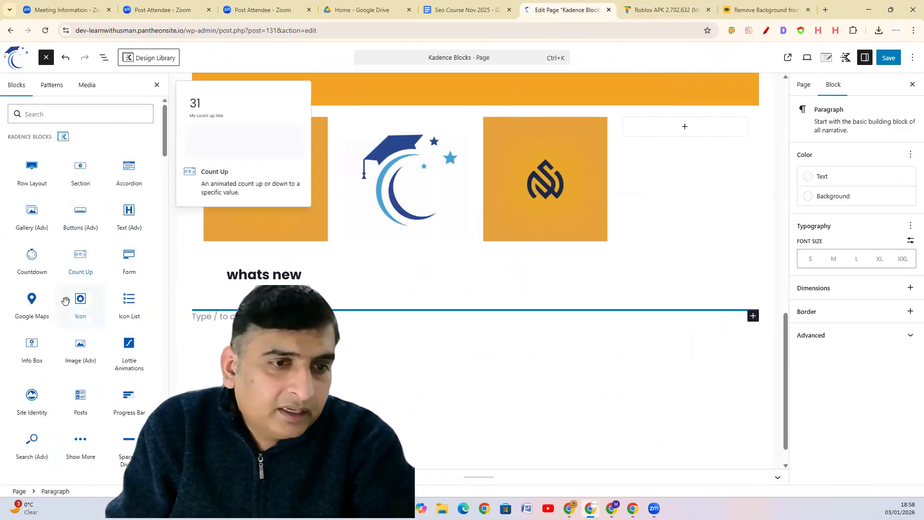
pyautogui.click(46, 120)
pyautogui.write('table')
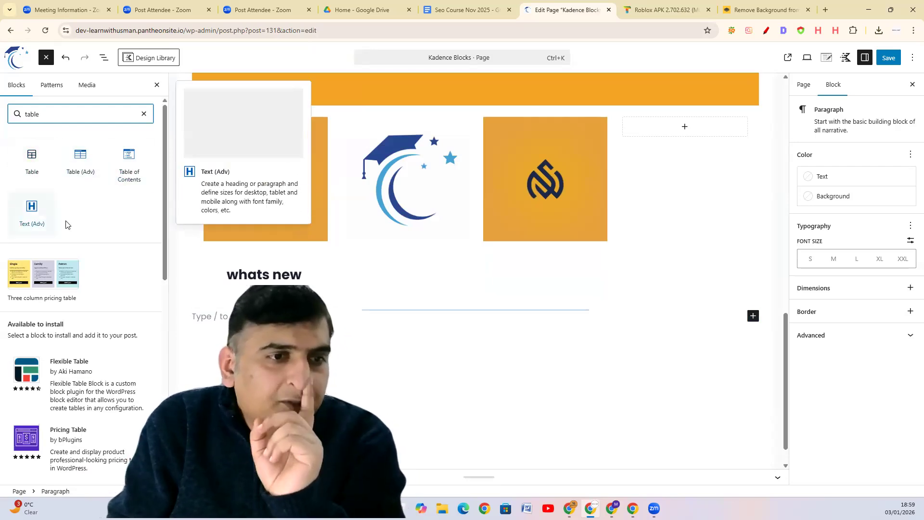
pyautogui.click(44, 158)
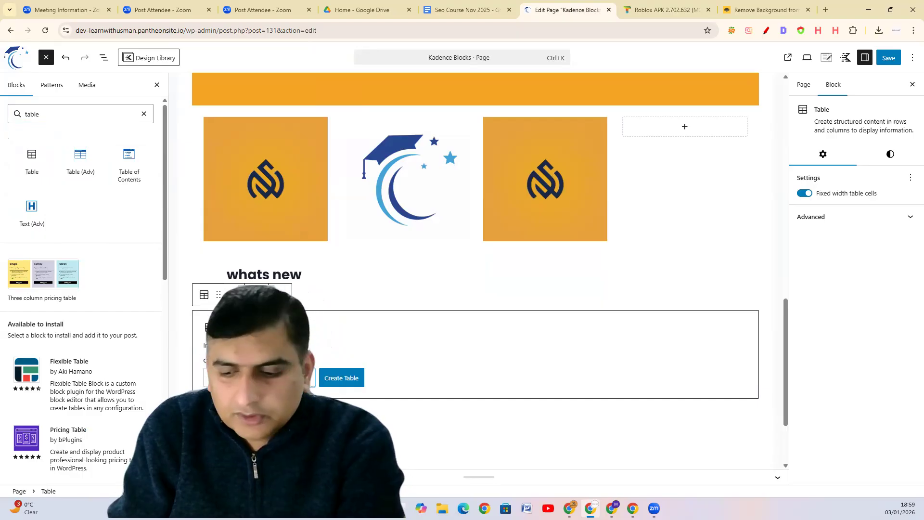
pyautogui.click(330, 379)
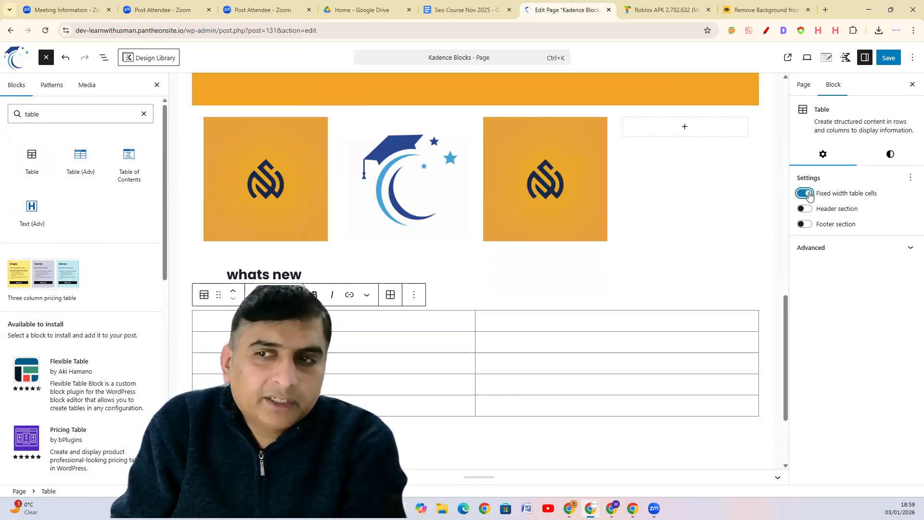
# Try green and dark "Strongest text" backgrounds and the Stripes style on the table, and switch back to the Default style.
pyautogui.click(891, 155)
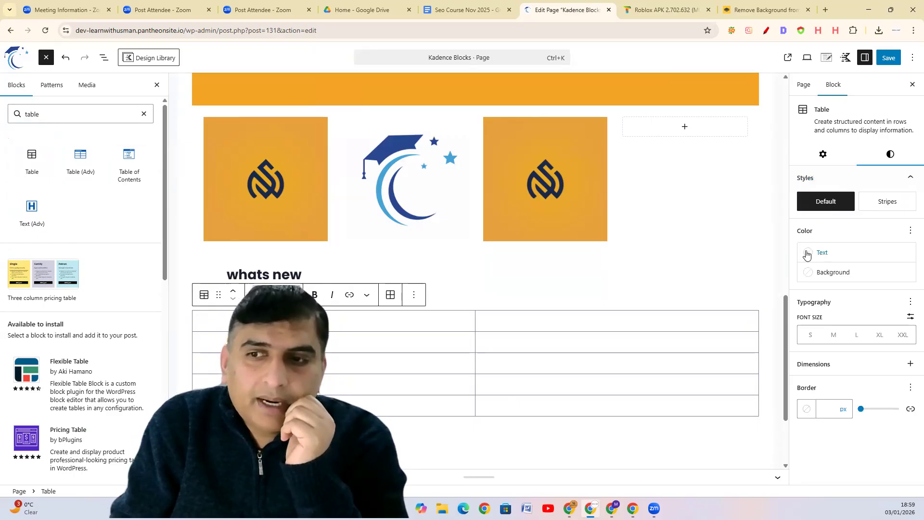
pyautogui.click(807, 275)
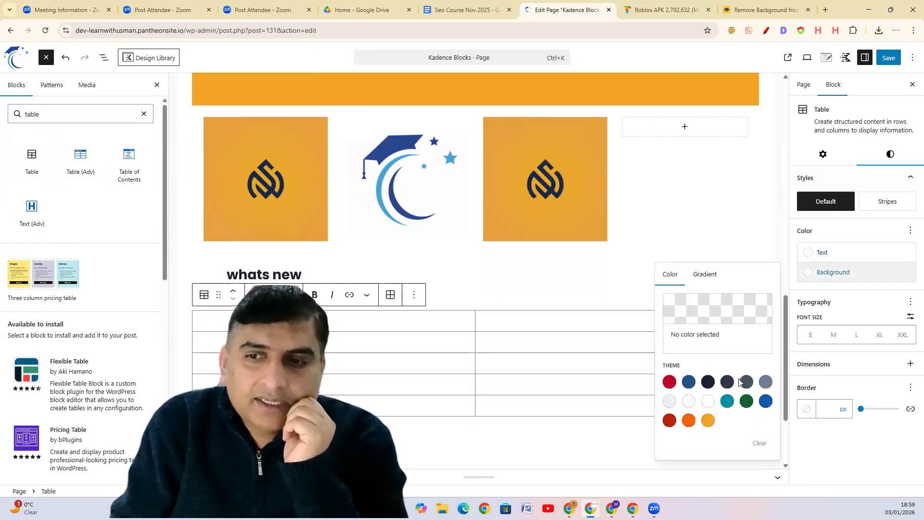
pyautogui.click(746, 402)
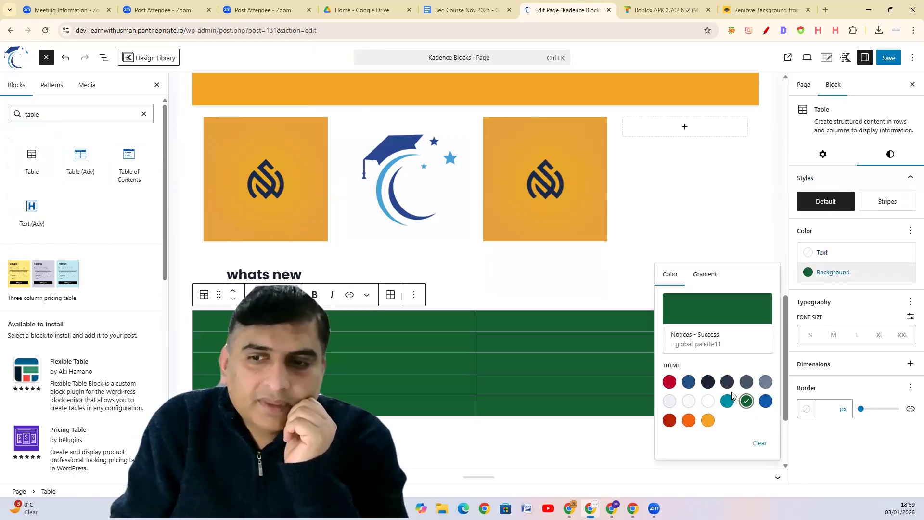
pyautogui.click(708, 382)
pyautogui.click(871, 204)
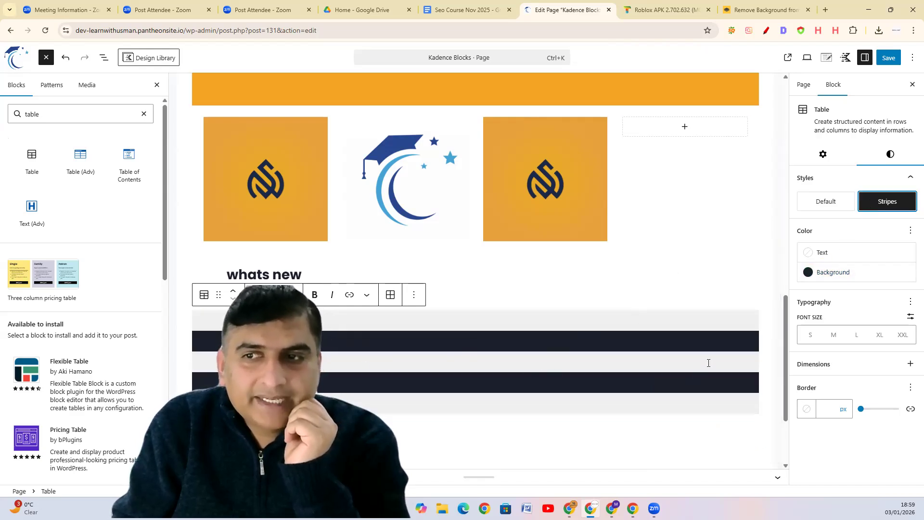
pyautogui.click(848, 206)
# Set the table's background to the "White or offwhite" theme colour.
pyautogui.click(846, 273)
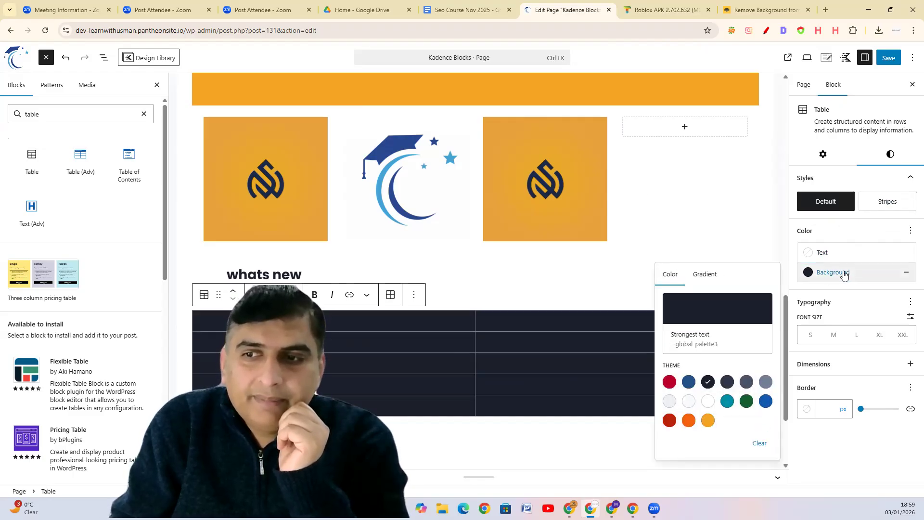
pyautogui.click(708, 401)
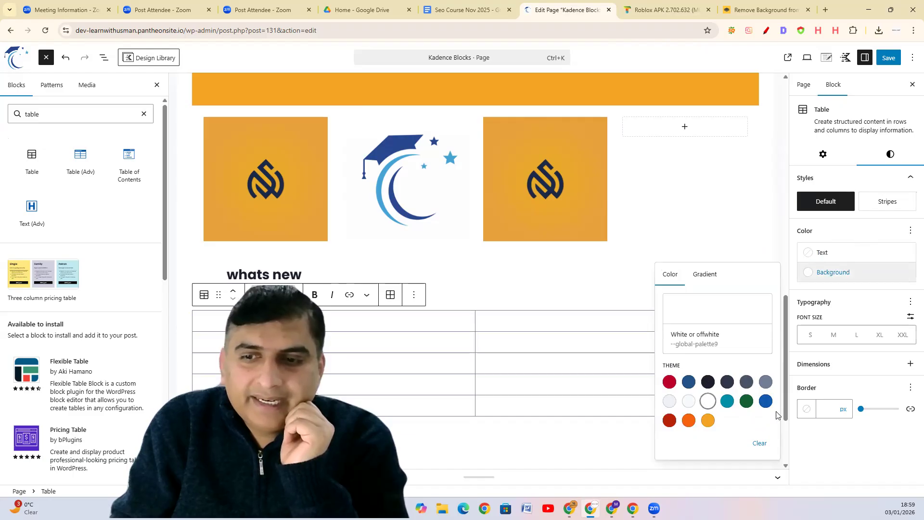
pyautogui.click(754, 196)
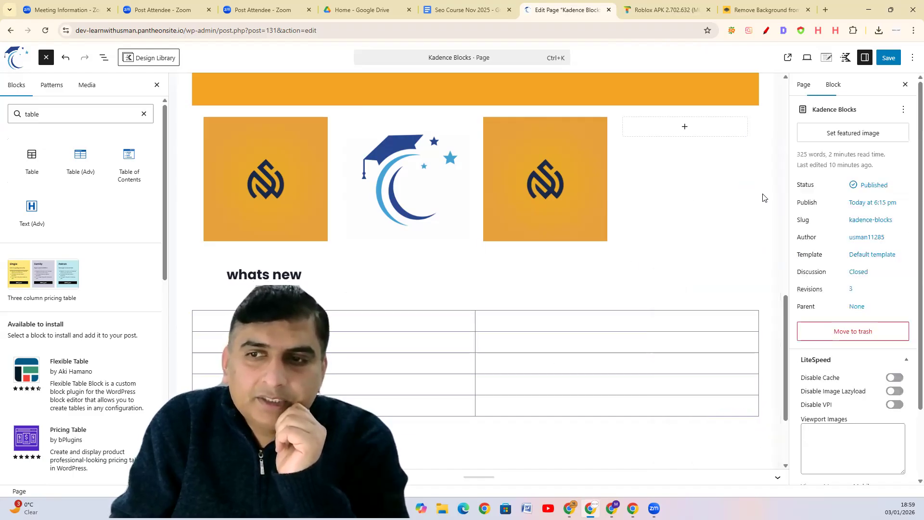
# Fill the table's first row with the "application" label and "lightroom mod apk".
pyautogui.click(355, 318)
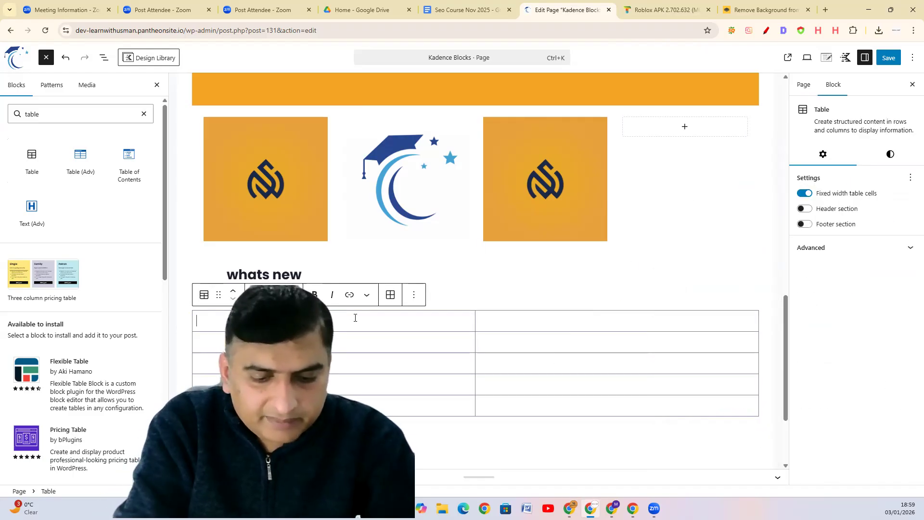
pyautogui.write('applicat')
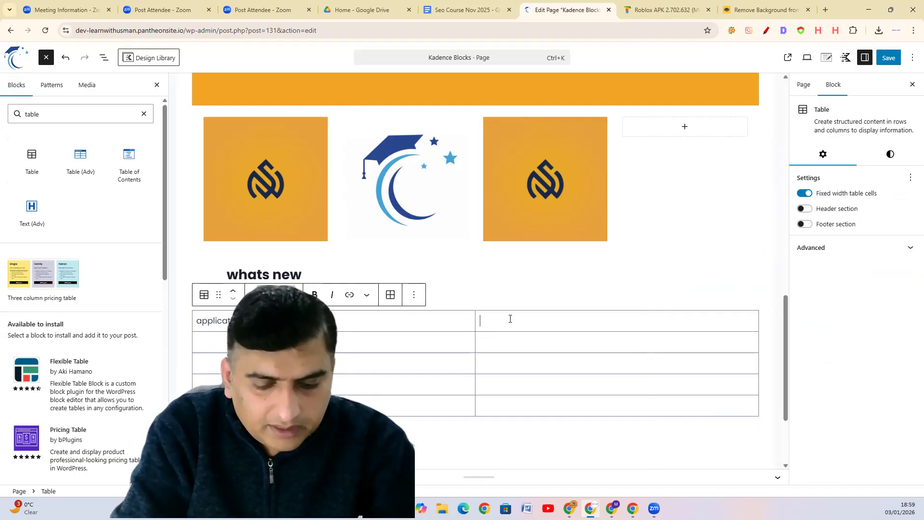
pyautogui.write('l')
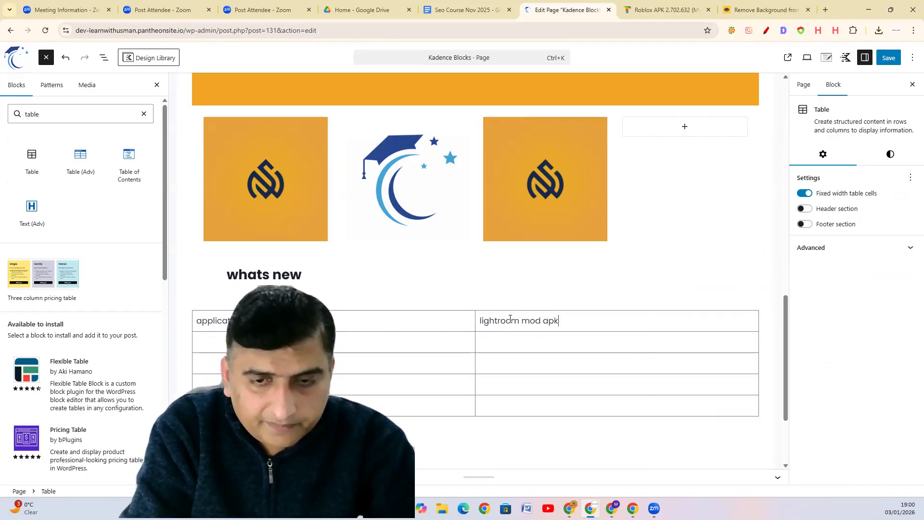
pyautogui.write('ightroom mod apk')
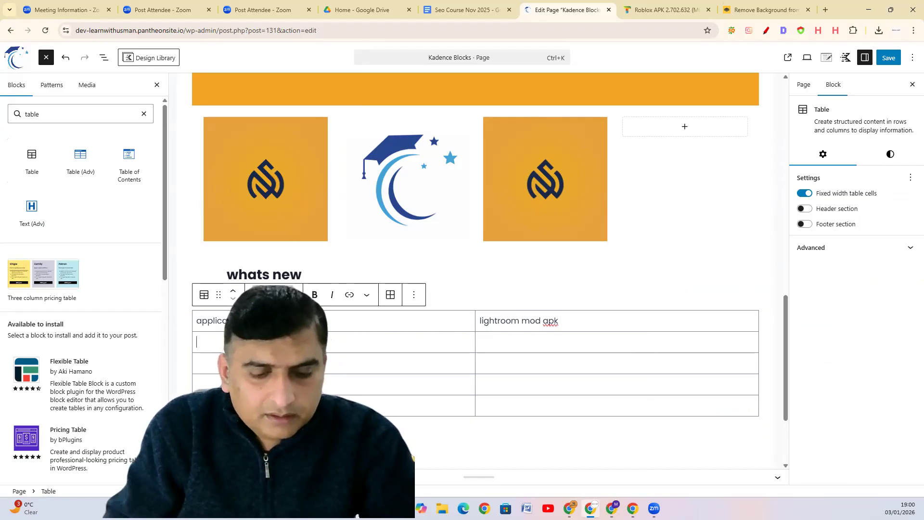
# Fill the table's next three rows with "created on" and "2026", "author" and "abc", and "pro mod" and "available".
pyautogui.write('create')
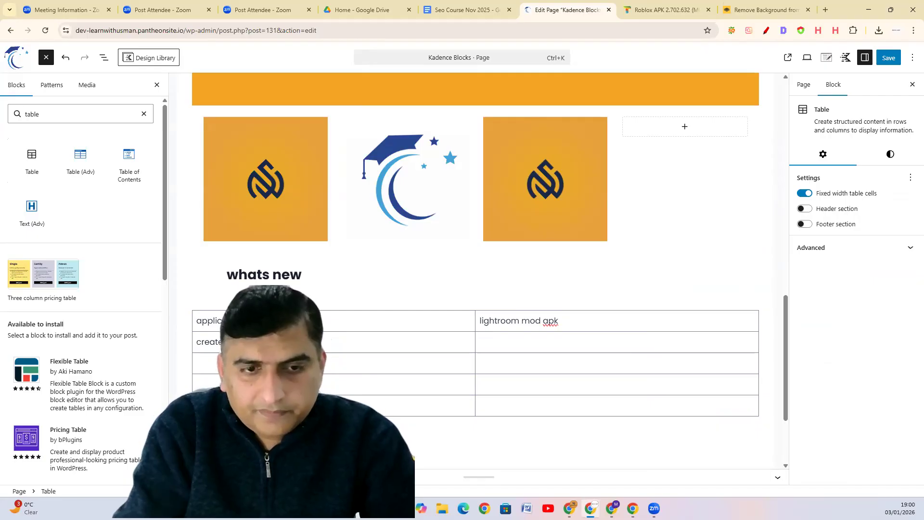
pyautogui.write('2026')
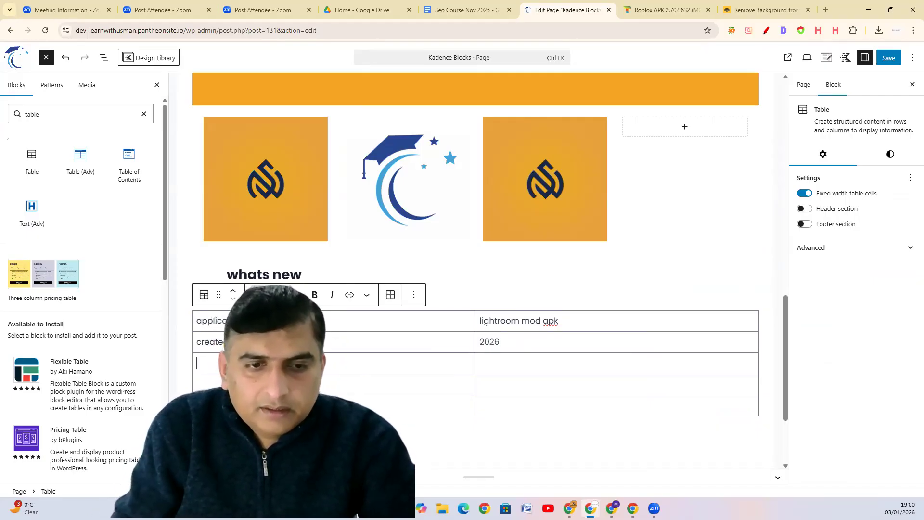
pyautogui.write('author')
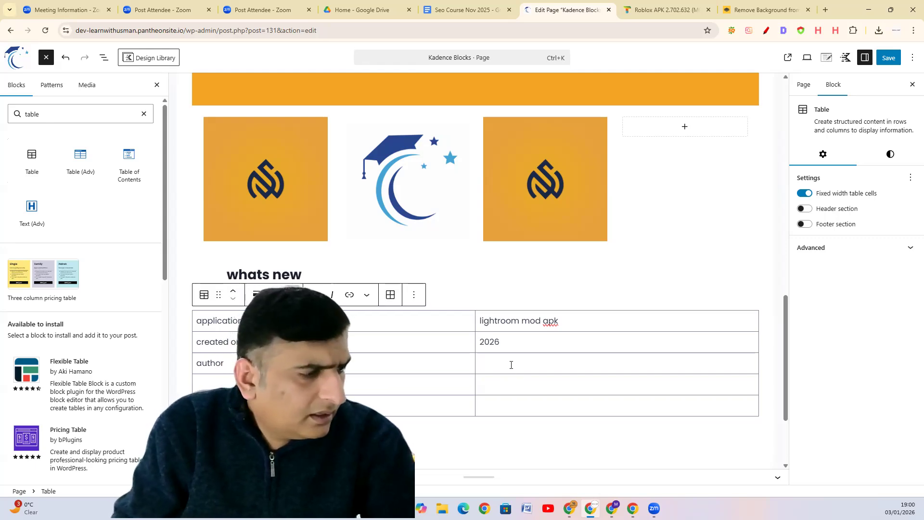
pyautogui.write('abc')
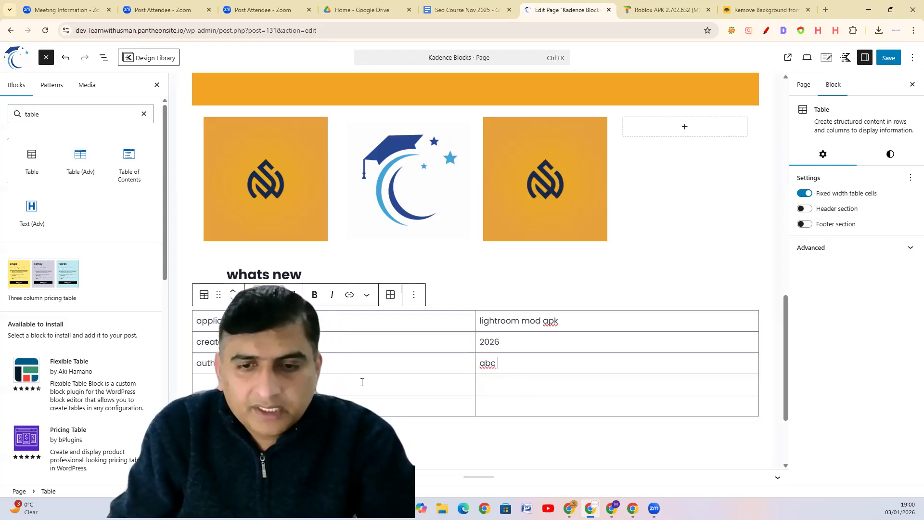
pyautogui.click(210, 387)
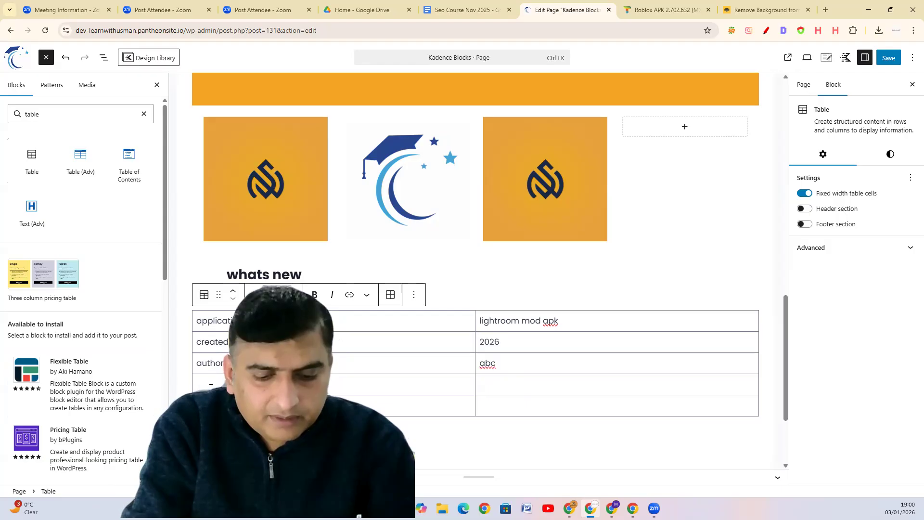
pyautogui.write('pro m')
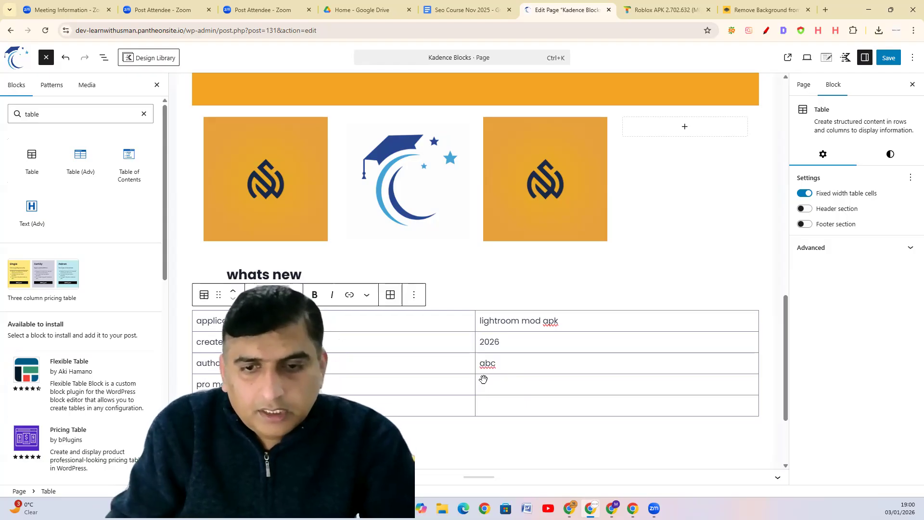
pyautogui.write('available')
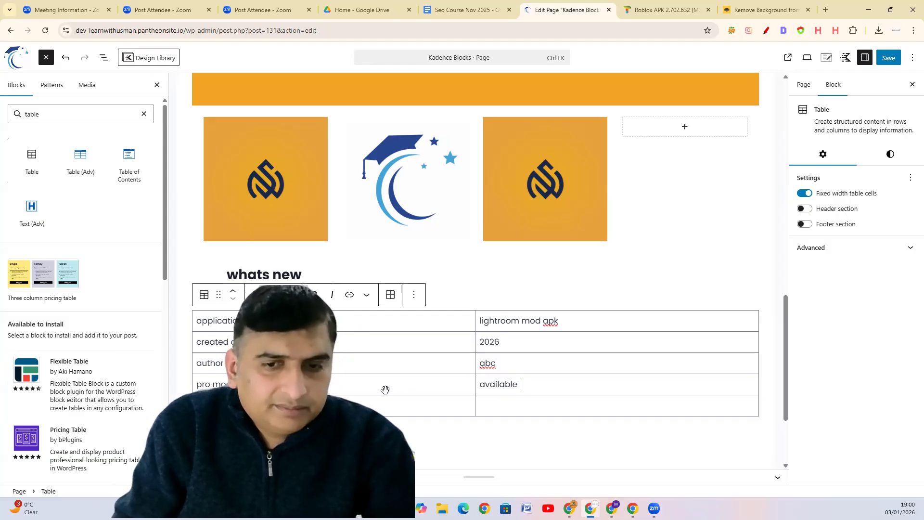
# Try the "Medium text" theme colour as the table's background with "White or offwhite" text.
pyautogui.click(891, 154)
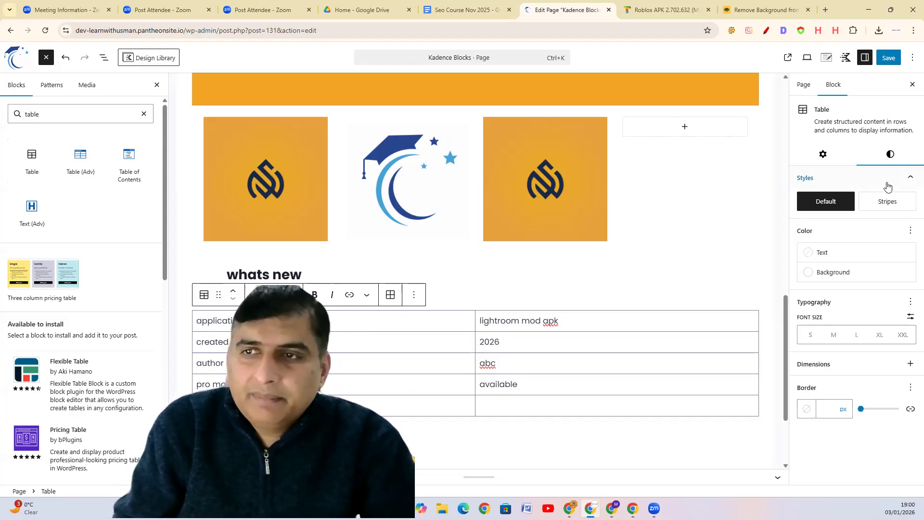
pyautogui.click(828, 278)
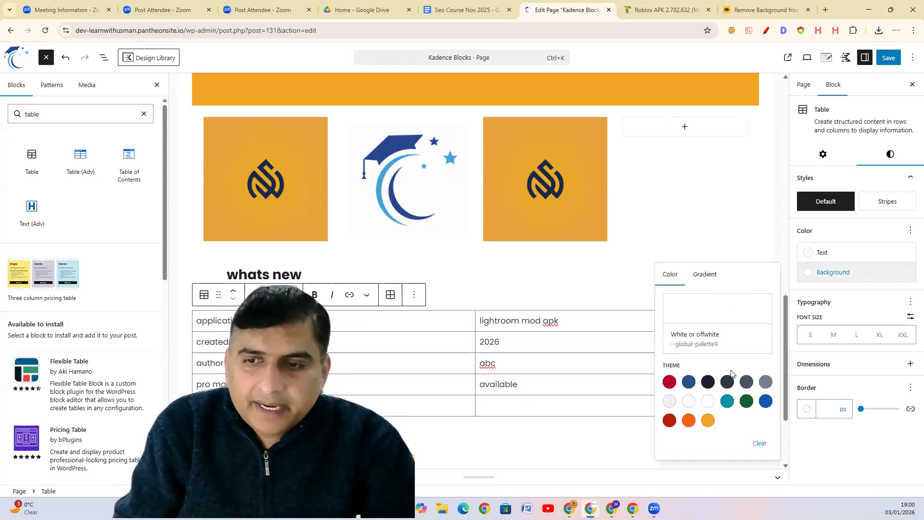
pyautogui.click(746, 381)
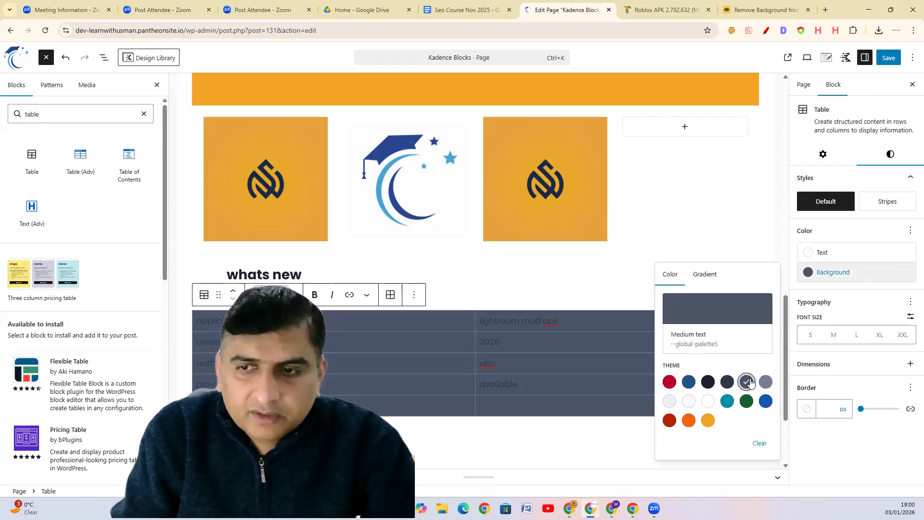
pyautogui.click(822, 253)
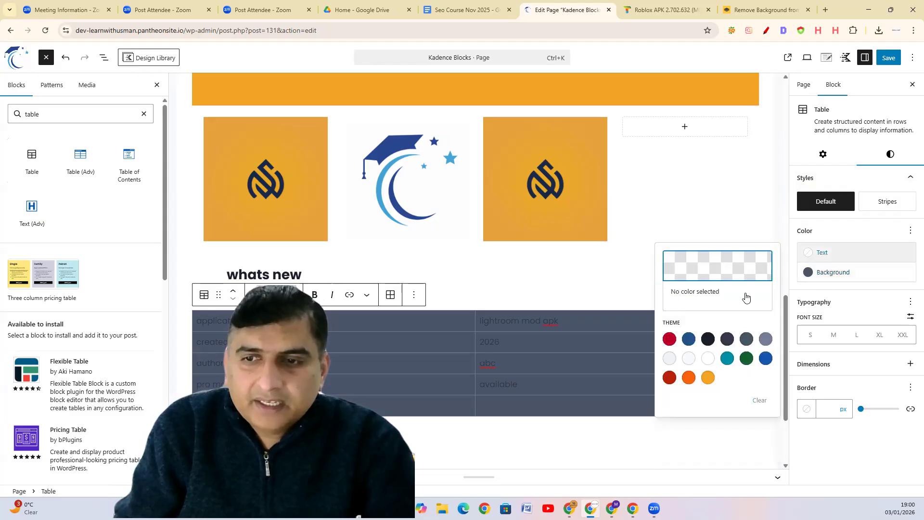
pyautogui.click(708, 358)
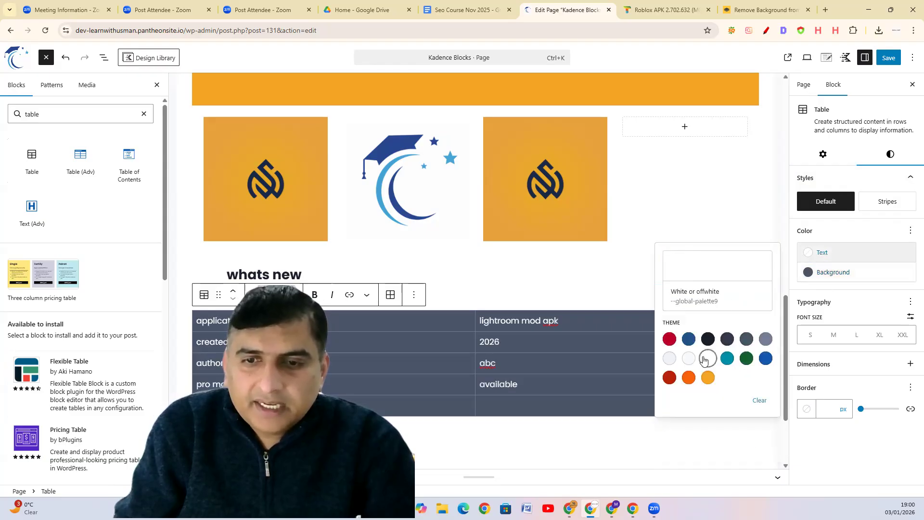
pyautogui.click(851, 319)
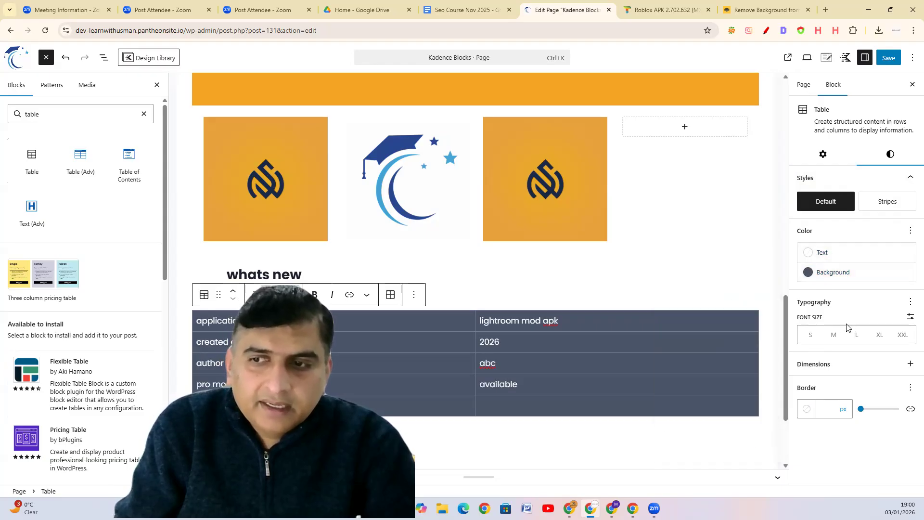
# Enable the Decoration typography option for the table, try underline and strikethrough, and set the decoration to none.
pyautogui.click(910, 302)
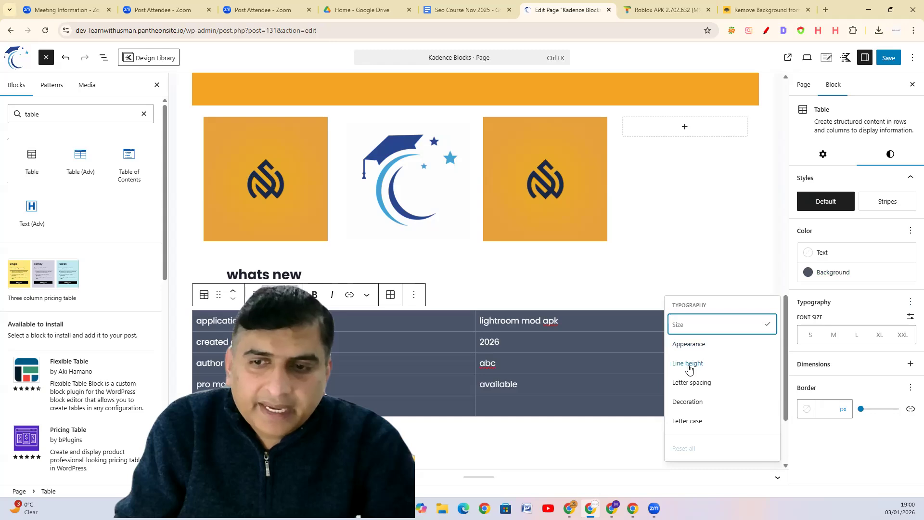
pyautogui.click(688, 404)
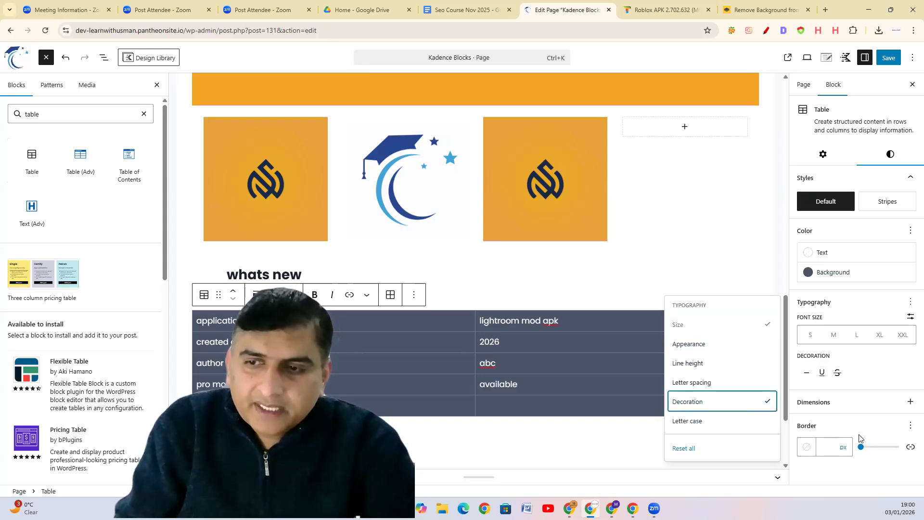
pyautogui.click(823, 373)
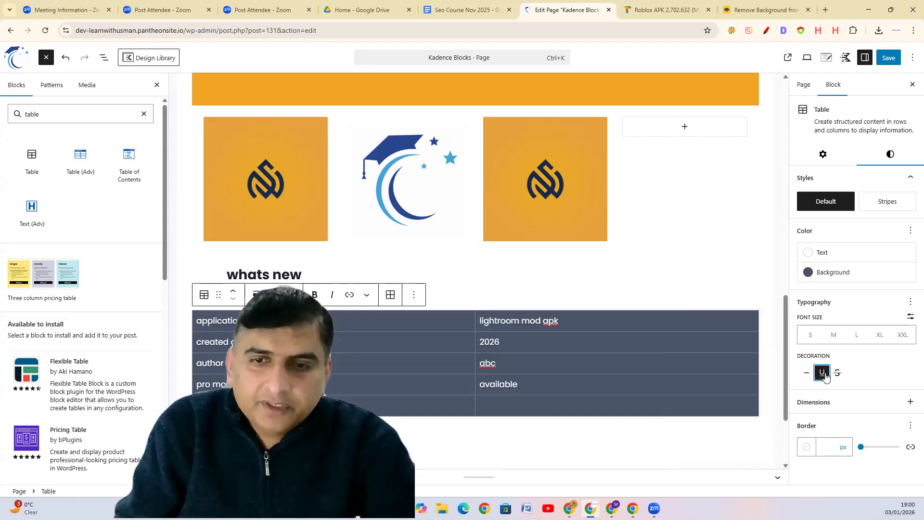
pyautogui.press('Escape')
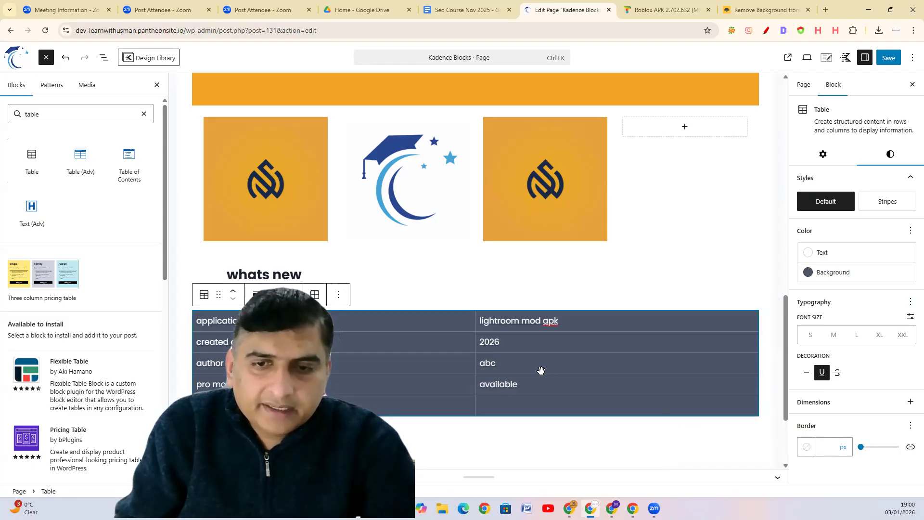
pyautogui.click(592, 343)
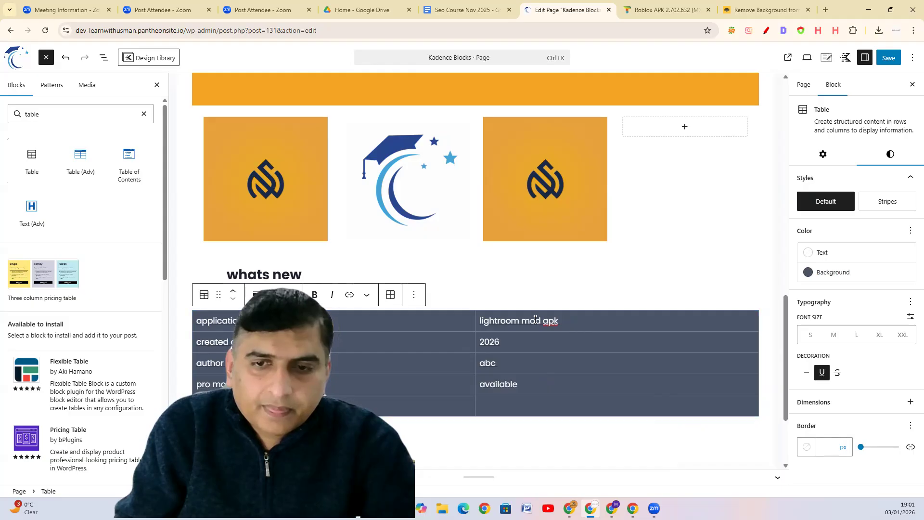
pyautogui.press('Escape')
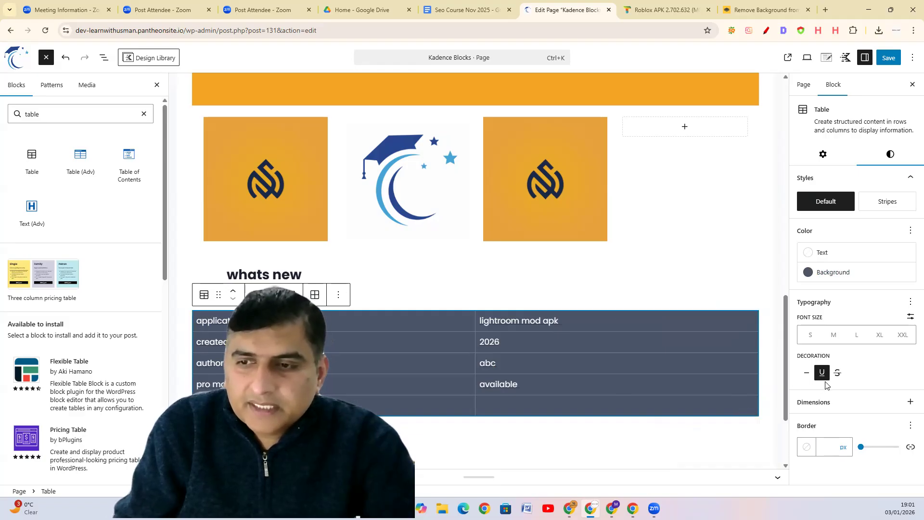
pyautogui.click(806, 372)
pyautogui.click(836, 373)
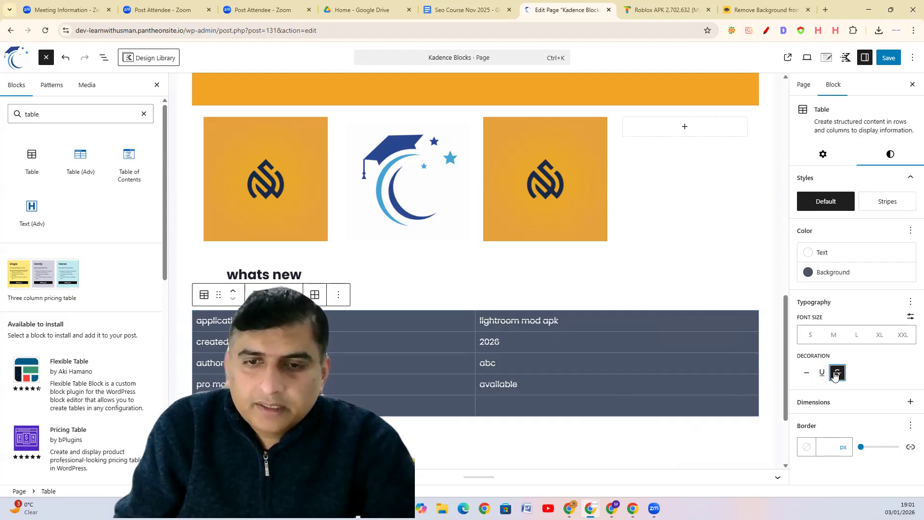
pyautogui.click(807, 373)
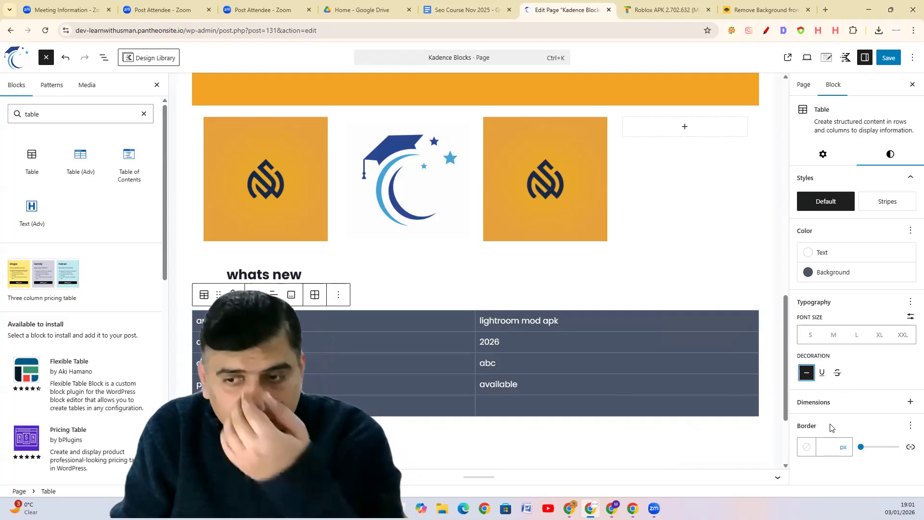
# Give the table an 18 px border in the orange "Notices - Rating" theme colour.
pyautogui.click(806, 447)
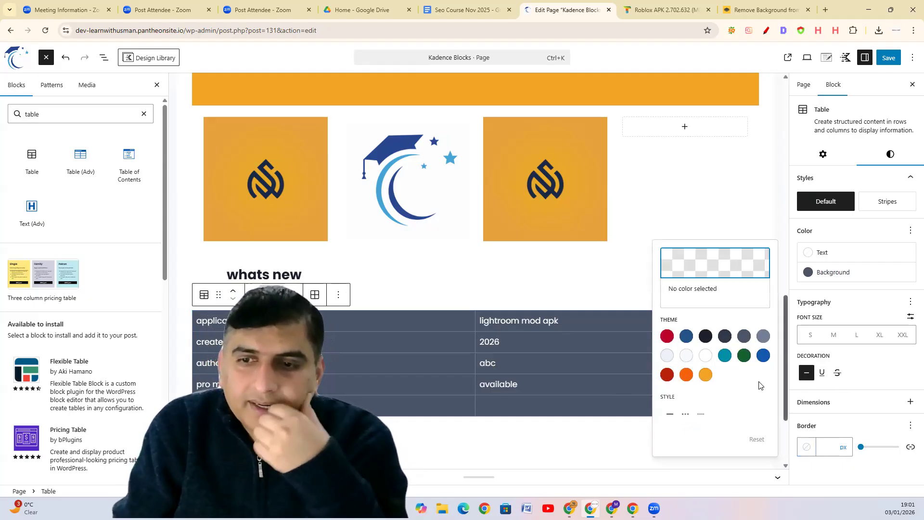
pyautogui.click(705, 374)
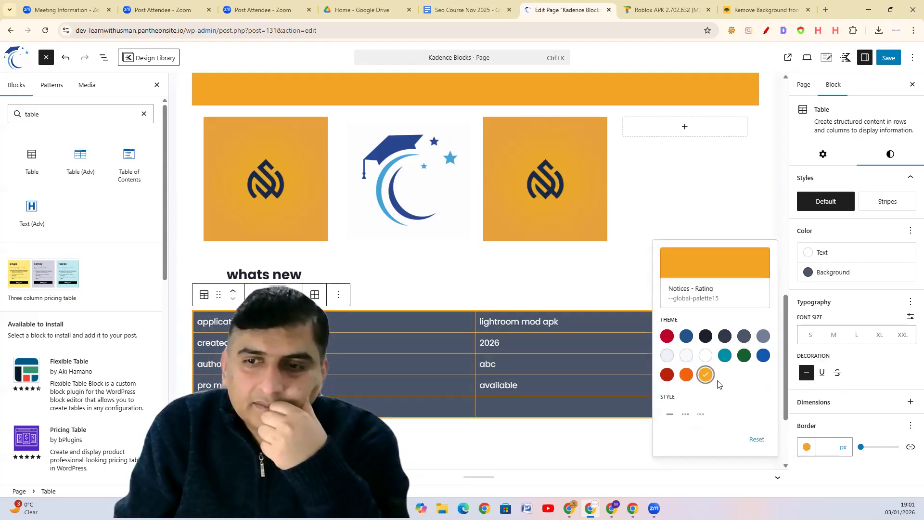
pyautogui.click(862, 418)
pyautogui.moveTo(862, 447); pyautogui.dragTo(868, 447)
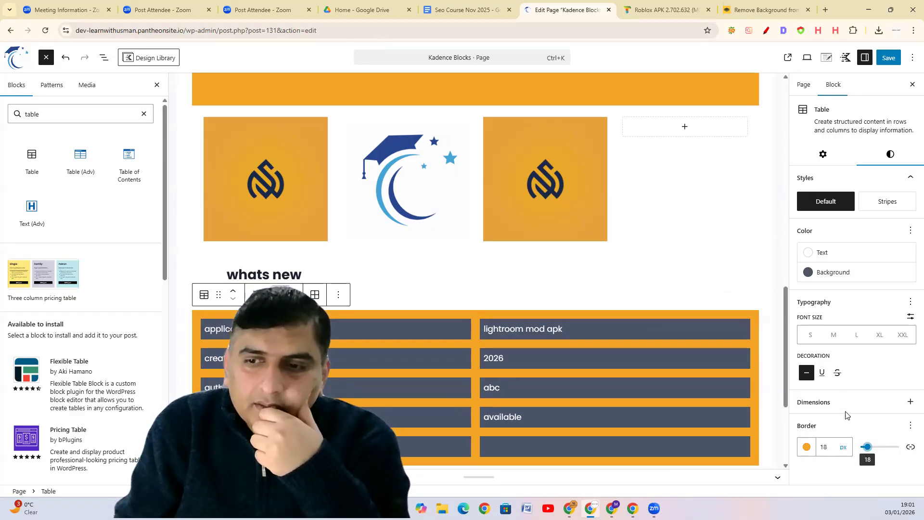
# Try the Stripes style on the table with the blue "Notices - Info" text colour.
pyautogui.click(867, 205)
pyautogui.scroll(-2, 752, 244)
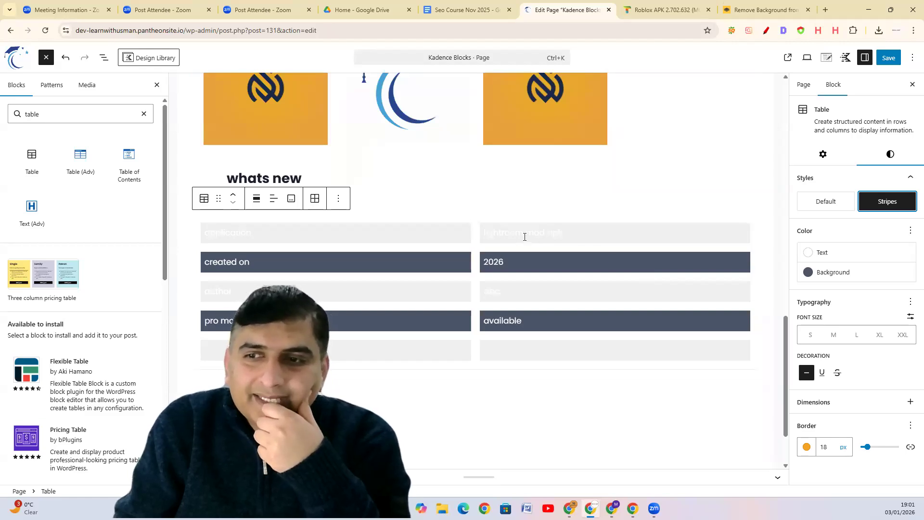
pyautogui.click(809, 254)
pyautogui.click(766, 359)
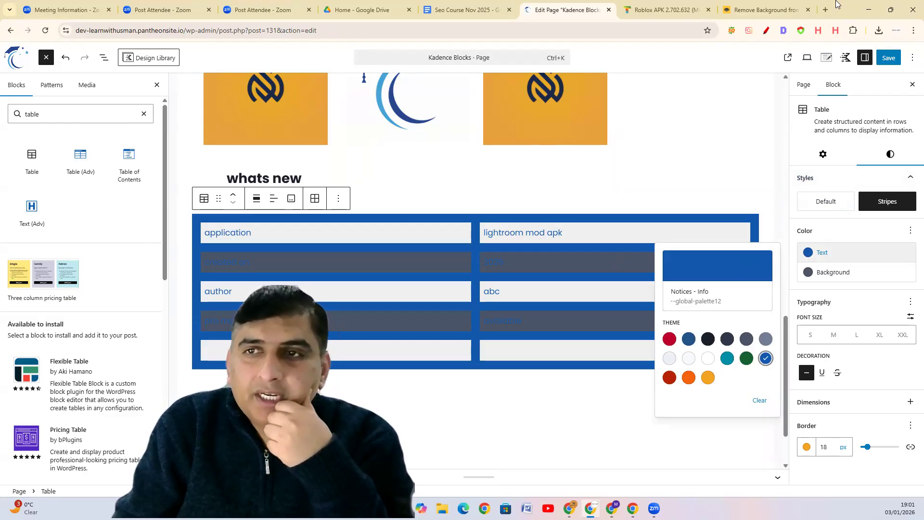
# Check the details table on the Roblox APK page, and set the edited table's background to "White or offwhite" and its text to "Strongest text".
pyautogui.click(689, 11)
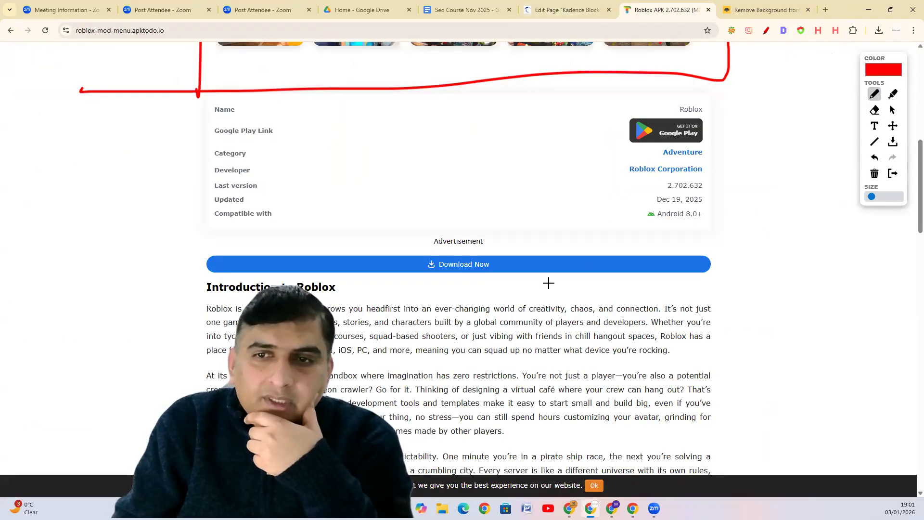
pyautogui.scroll(3, 546, 283)
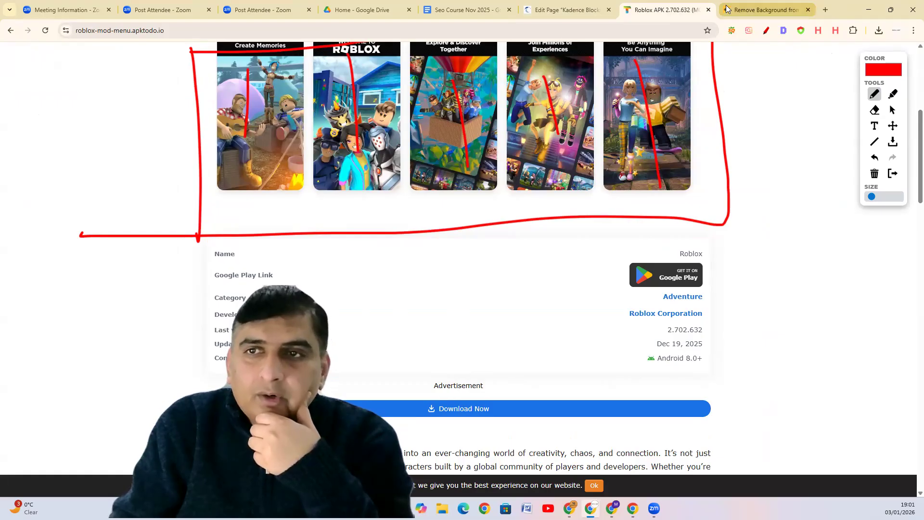
pyautogui.click(580, 7)
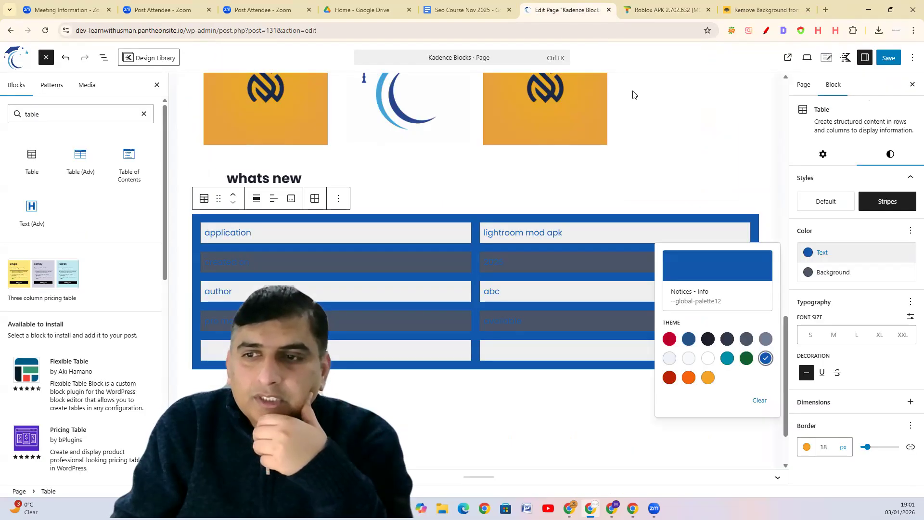
pyautogui.click(812, 255)
pyautogui.click(891, 255)
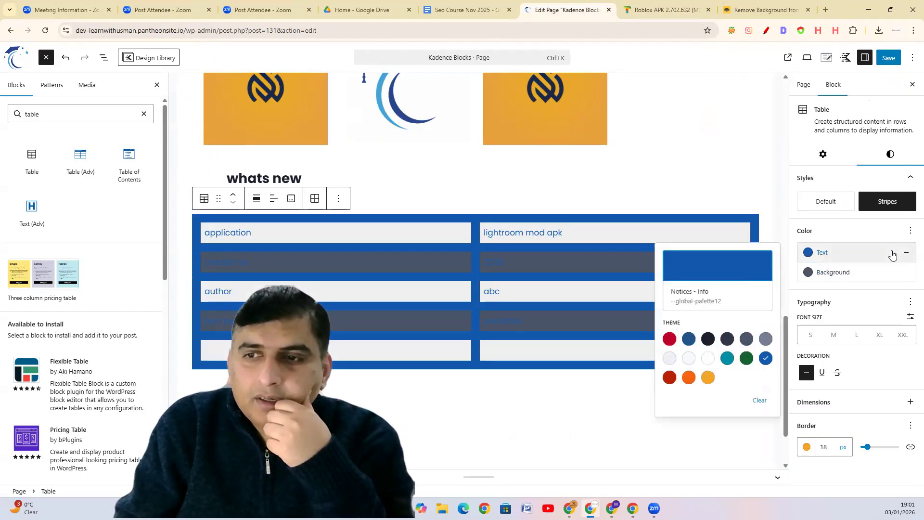
pyautogui.click(830, 272)
pyautogui.click(708, 400)
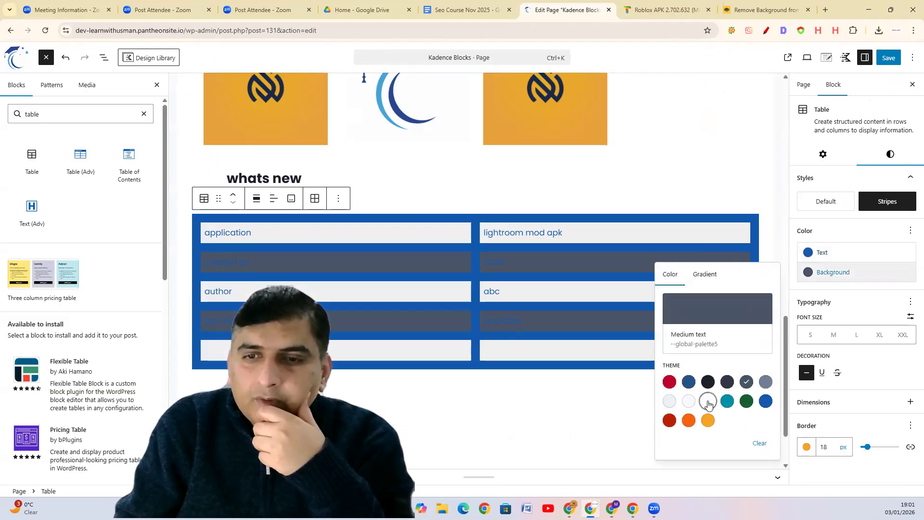
pyautogui.click(829, 252)
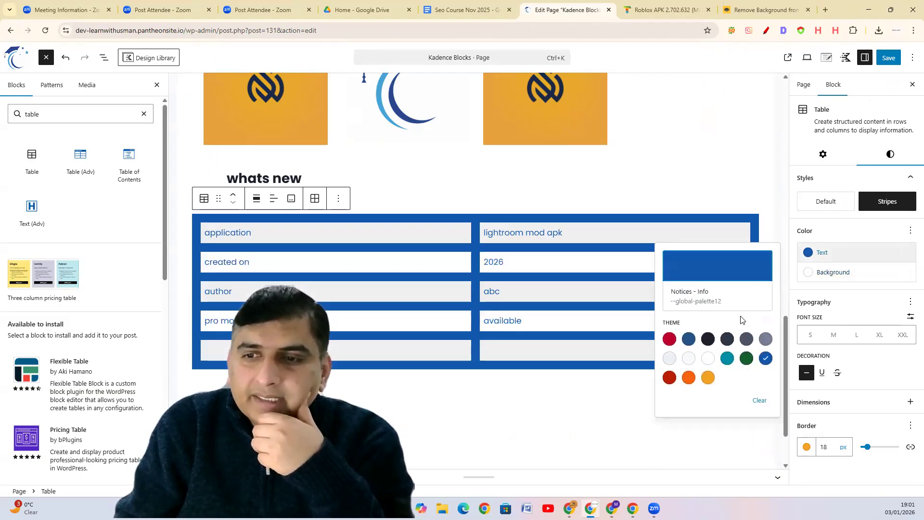
pyautogui.click(708, 340)
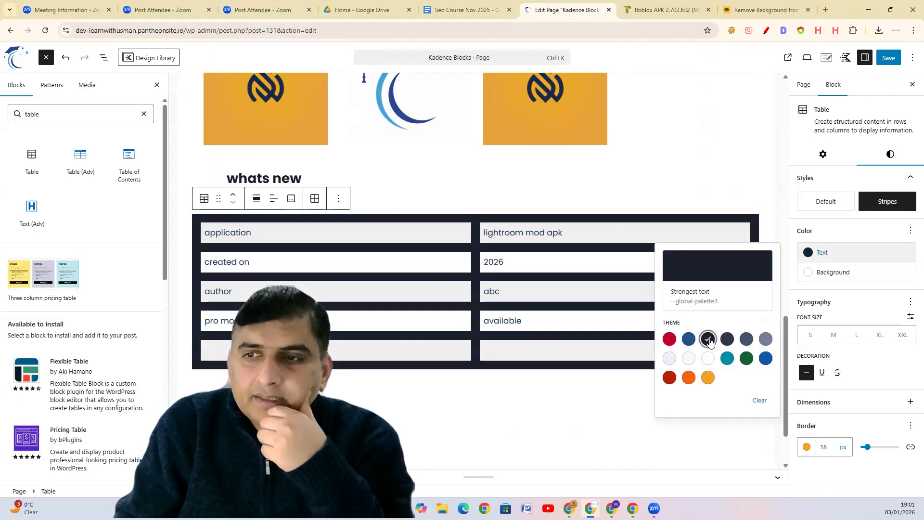
# Switch the table back to the Default style and set its border colour to "White or offwhite".
pyautogui.click(830, 201)
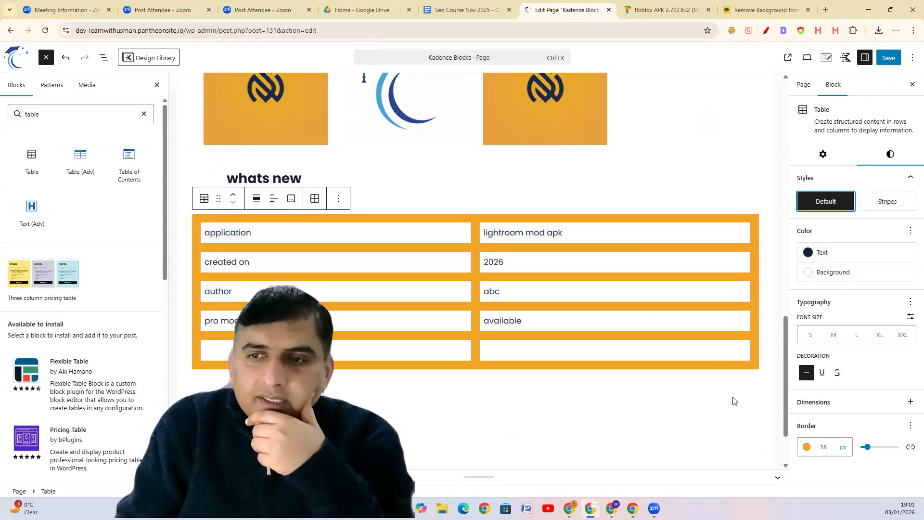
pyautogui.click(807, 447)
pyautogui.click(705, 355)
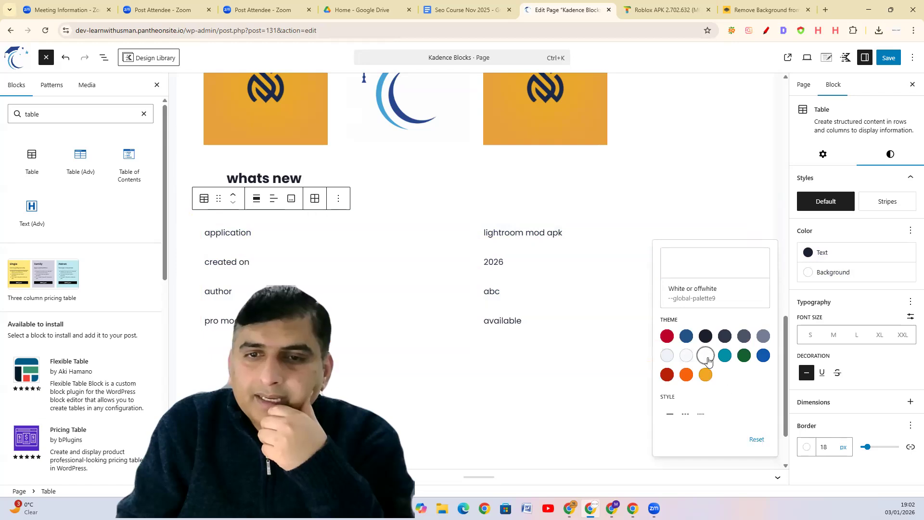
# Deselect the table and compare it with the details table on the Roblox APK page.
pyautogui.click(573, 422)
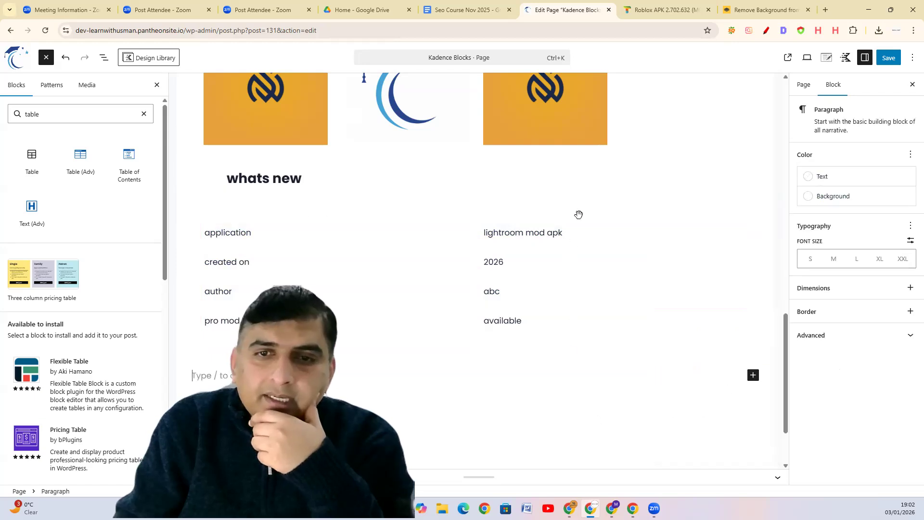
pyautogui.click(666, 9)
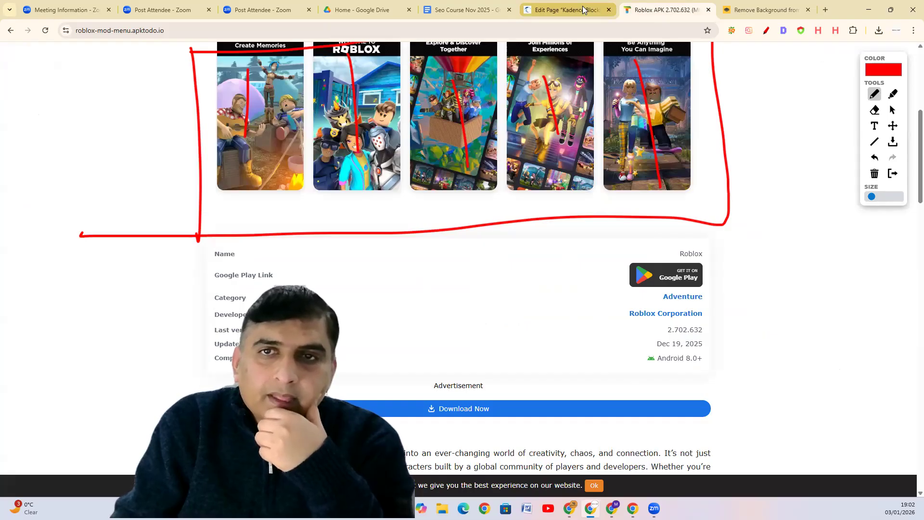
pyautogui.click(566, 9)
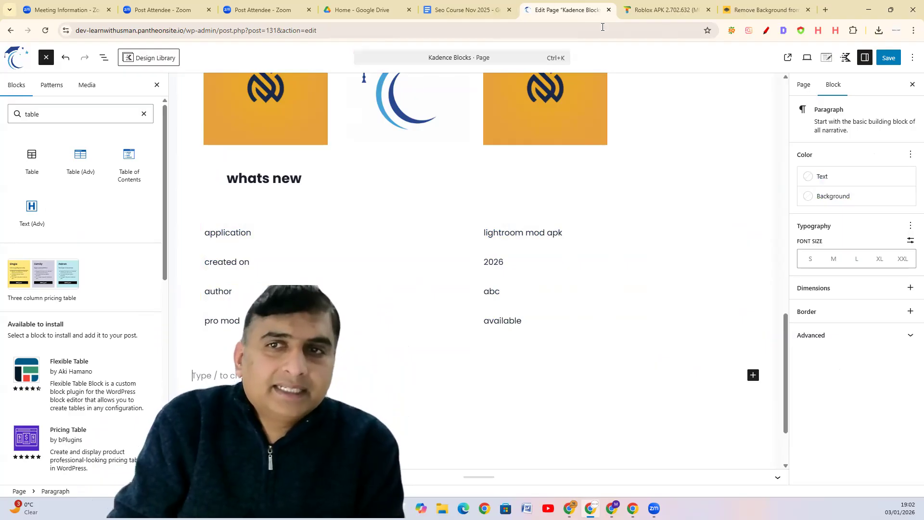
# Find the "FAQs Roblox" section on the Roblox APK page and outline it with a freehand red pen line.
pyautogui.click(668, 10)
pyautogui.scroll(-20, 447, 419)
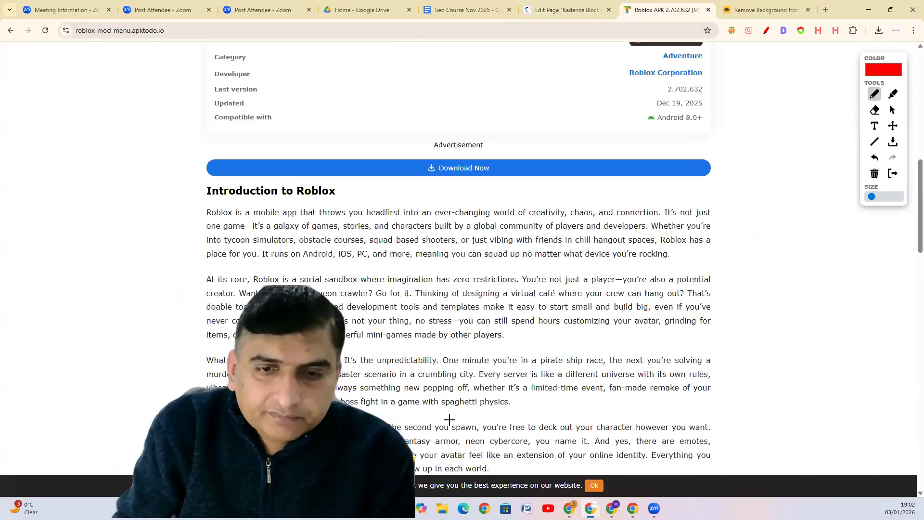
pyautogui.scroll(5, 449, 419)
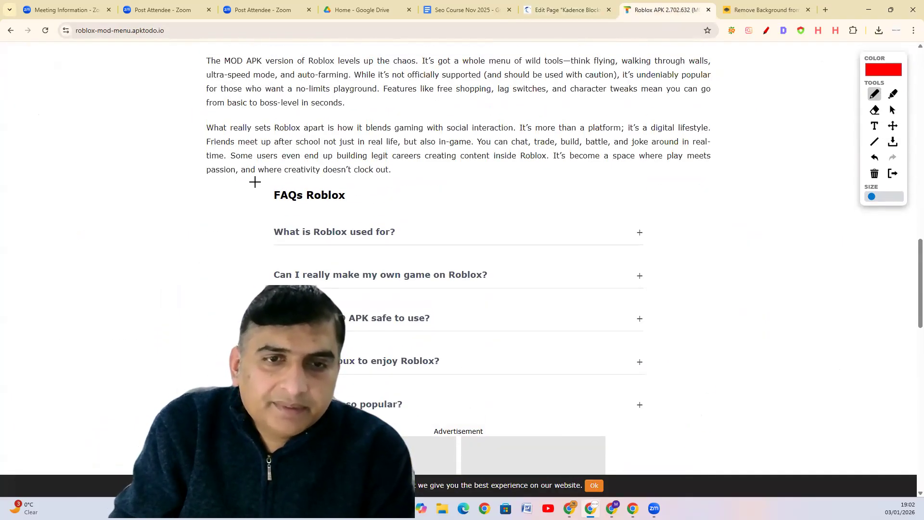
pyautogui.click(766, 30)
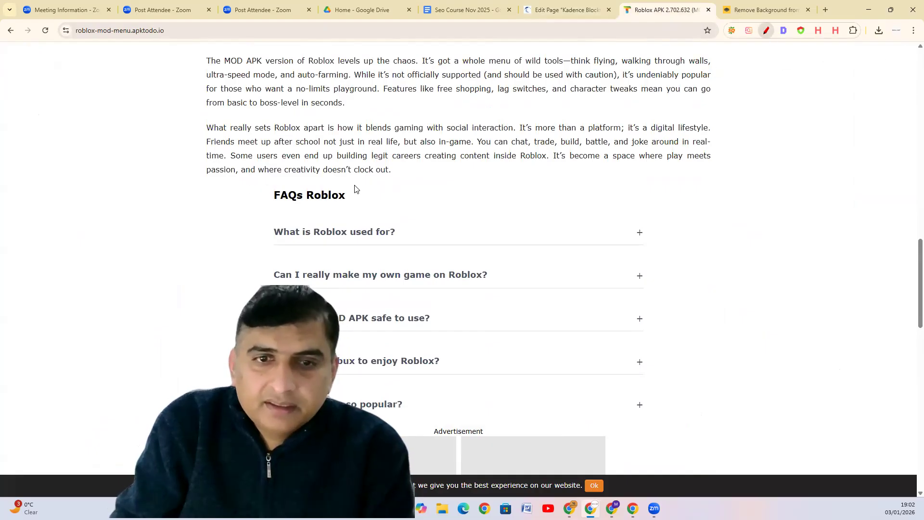
pyautogui.moveTo(241, 187); pyautogui.dragTo(348, 195)
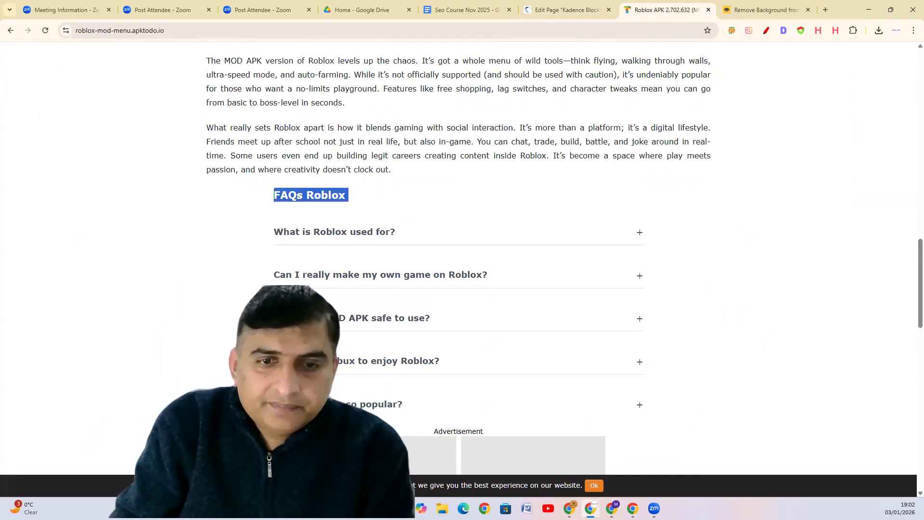
pyautogui.click(766, 30)
pyautogui.moveTo(227, 171); pyautogui.dragTo(236, 365)
pyautogui.moveTo(526, 446)
pyautogui.mouseDown()
pyautogui.moveTo(702, 215)
pyautogui.moveTo(152, 153)
pyautogui.mouseUp()
# Return to the Kadence Blocks page editor and insert the standard Accordion block below the app details table.
pyautogui.click(603, 9)
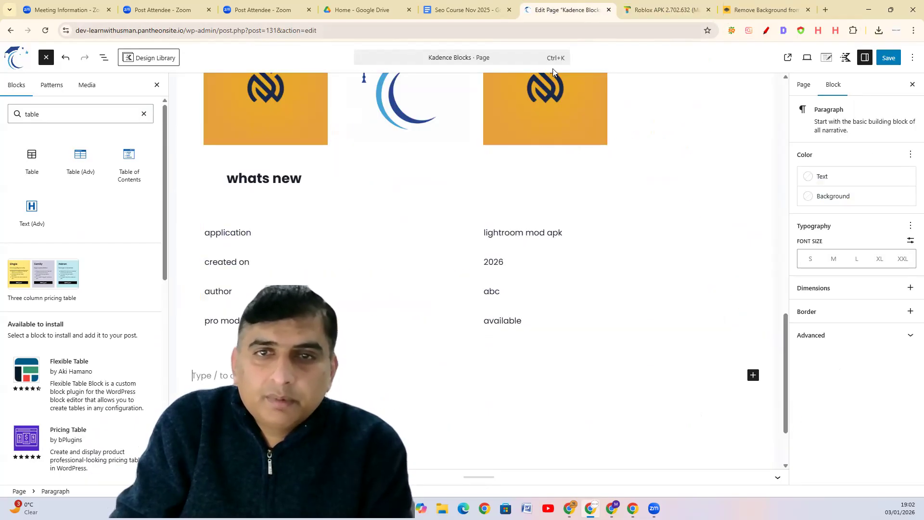
pyautogui.click(752, 375)
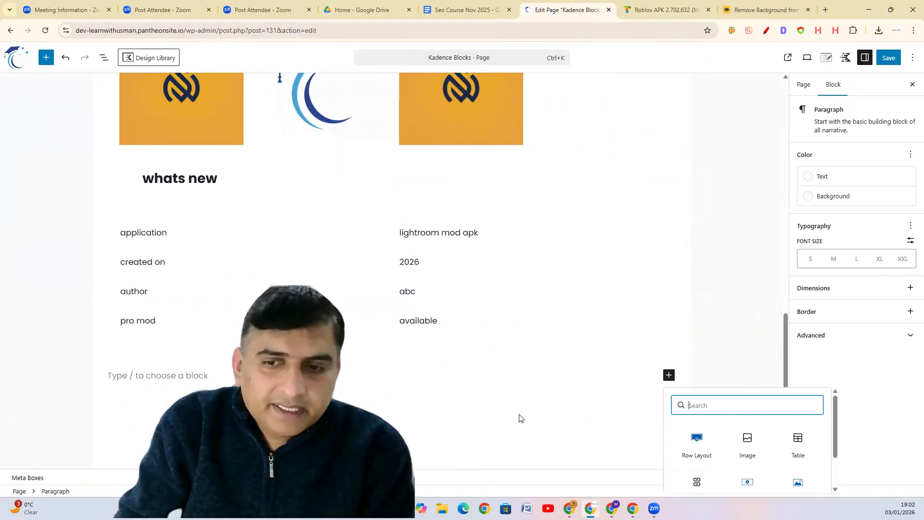
pyautogui.write('accordi')
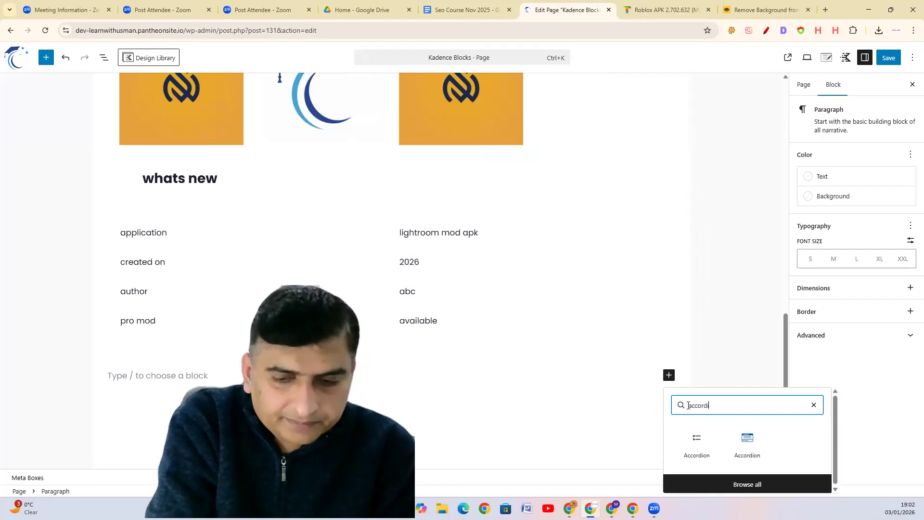
pyautogui.write('n')
pyautogui.press('BackSpace')
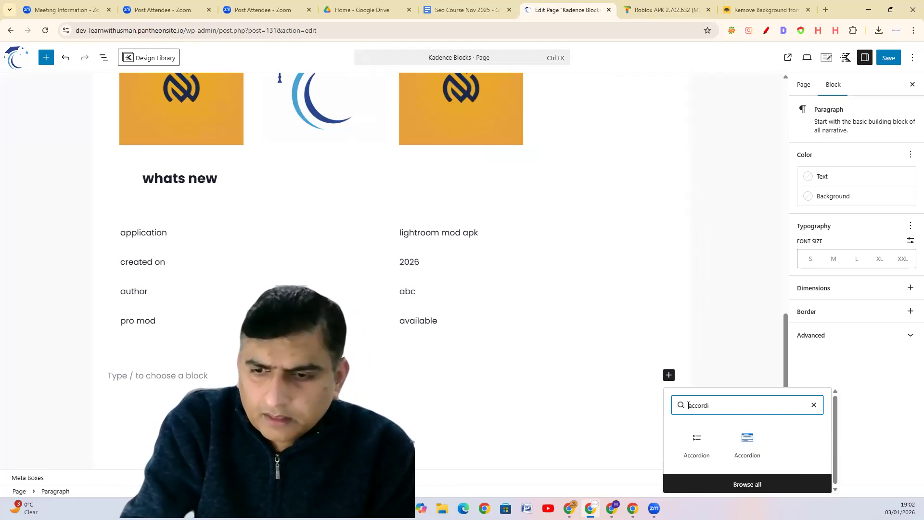
pyautogui.click(693, 450)
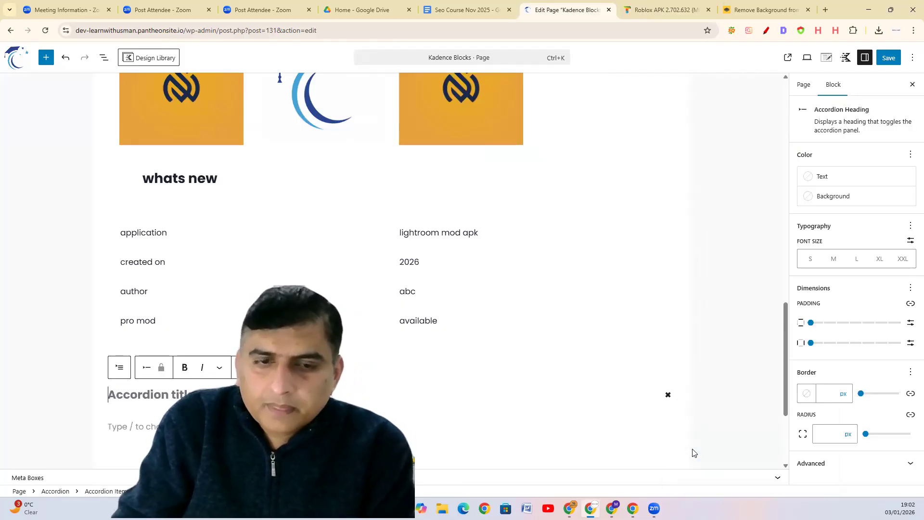
# Title the accordion item "what is mod apk".
pyautogui.scroll(-3, 146, 351)
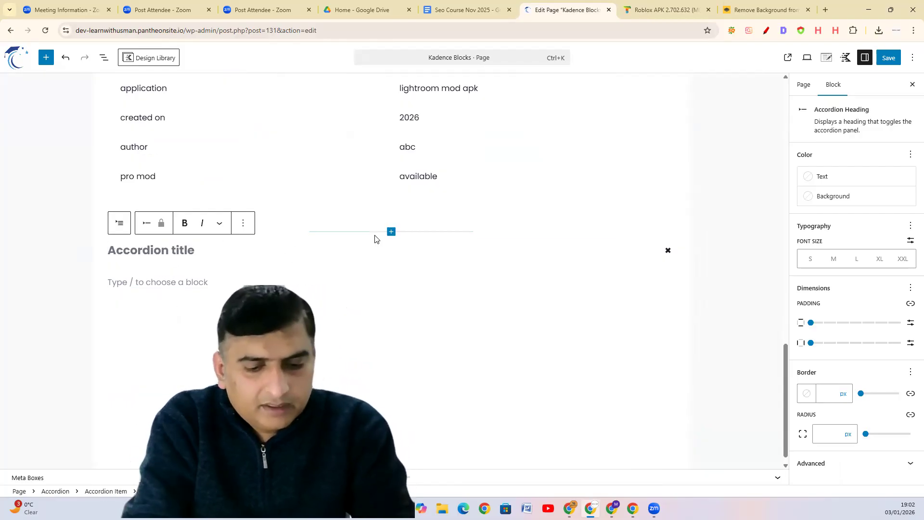
pyautogui.write('whatos')
pyautogui.press('BackSpace')
pyautogui.press('BackSpace')
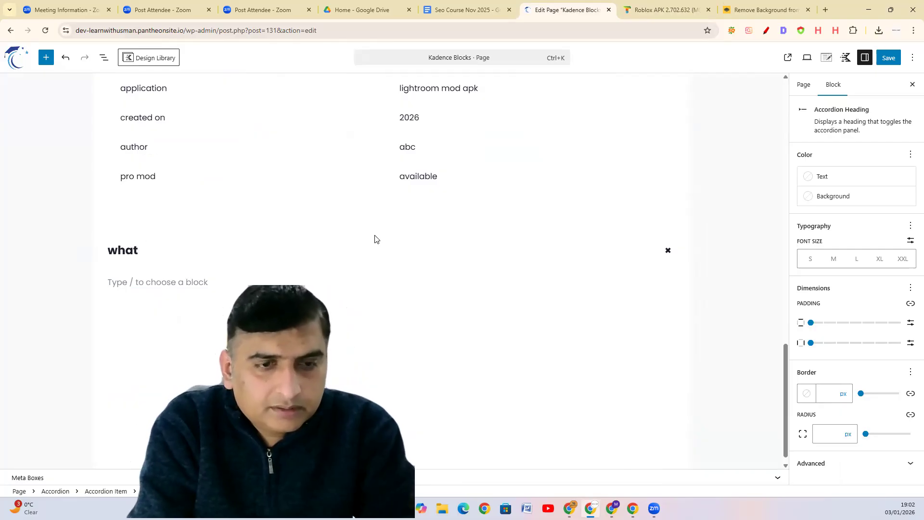
pyautogui.write('is mod apk')
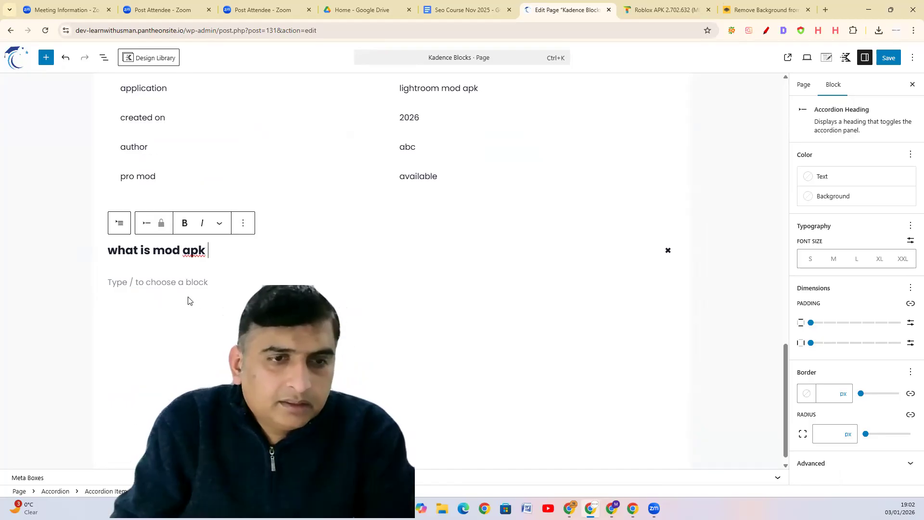
# Fill the accordion panel with "its modified form of an application", correcting the misspelled word with the spelling suggestion.
pyautogui.click(180, 284)
pyautogui.write('it')
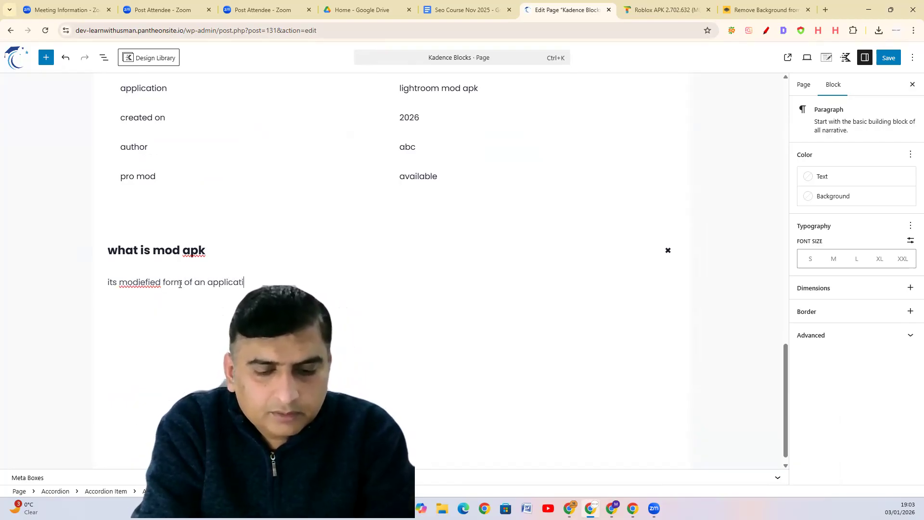
pyautogui.press('Return')
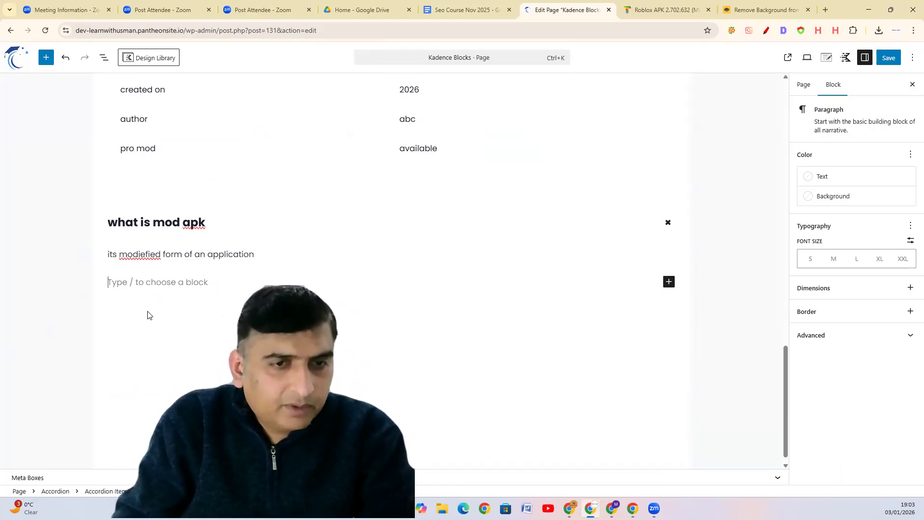
pyautogui.rightClick(143, 253)
pyautogui.click(178, 266)
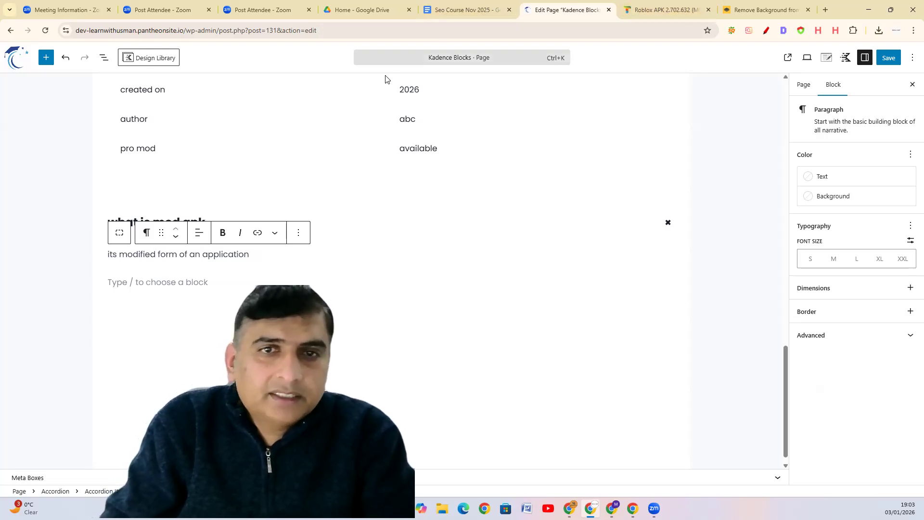
# Examine the heading and item settings of the "what is mod apk" accordion, including its transform options.
pyautogui.click(666, 234)
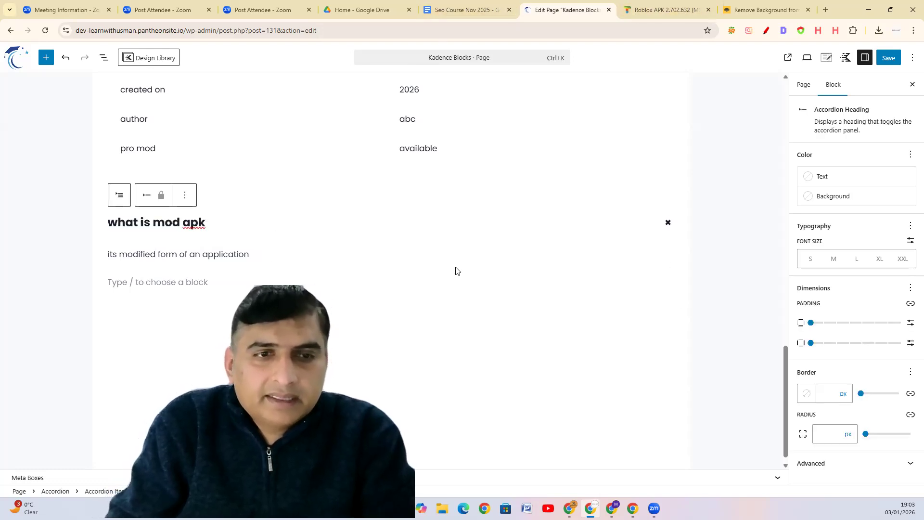
pyautogui.click(120, 196)
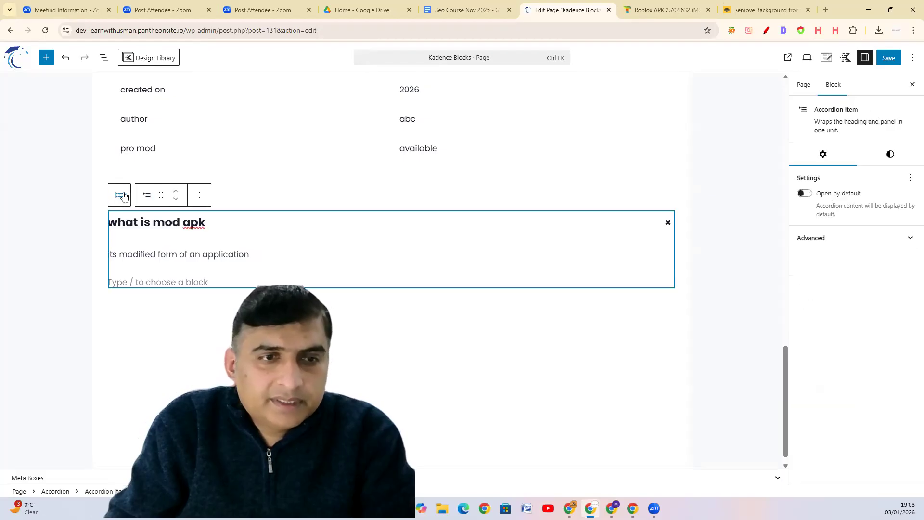
pyautogui.click(146, 195)
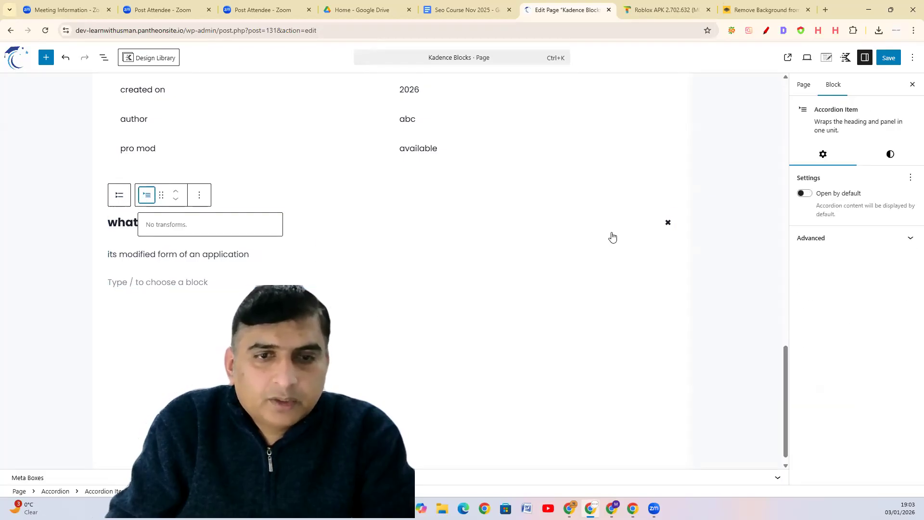
pyautogui.click(665, 224)
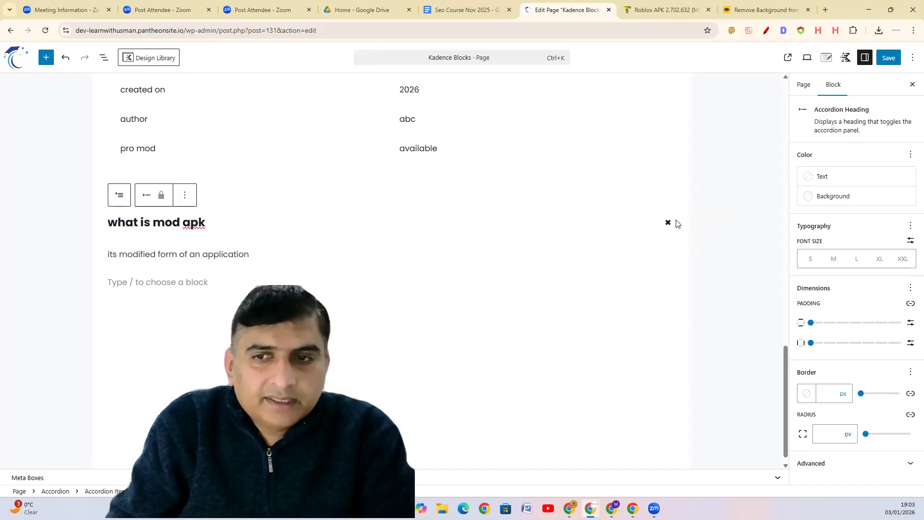
# Search the available blocks for "faq" from a new empty paragraph below the accordion, and clear the search.
pyautogui.click(631, 347)
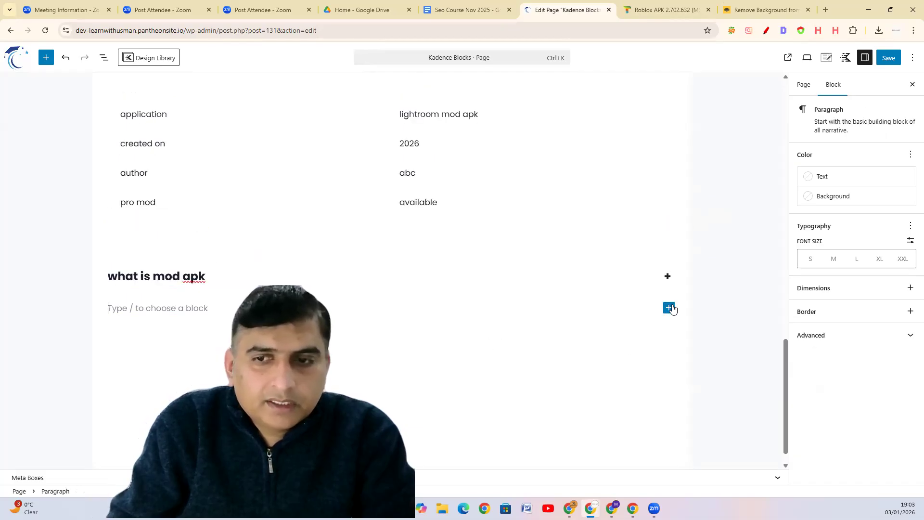
pyautogui.click(670, 308)
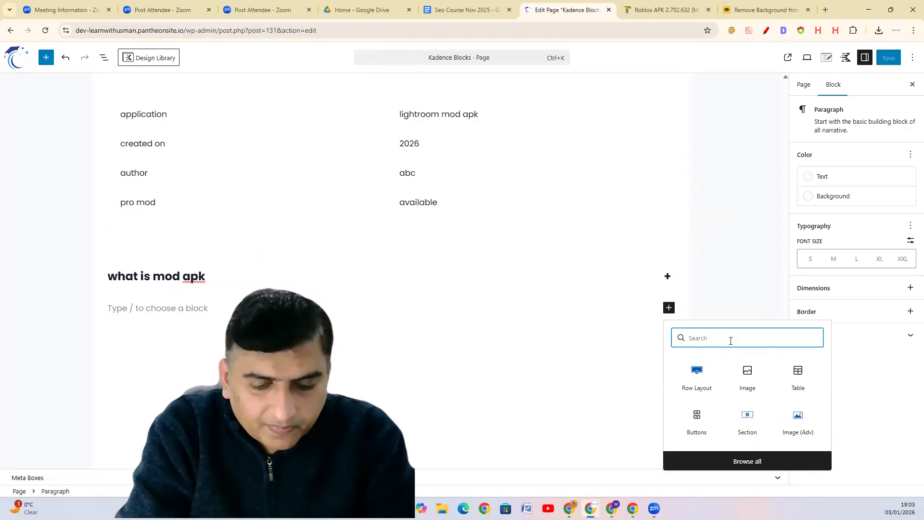
pyautogui.write('faq')
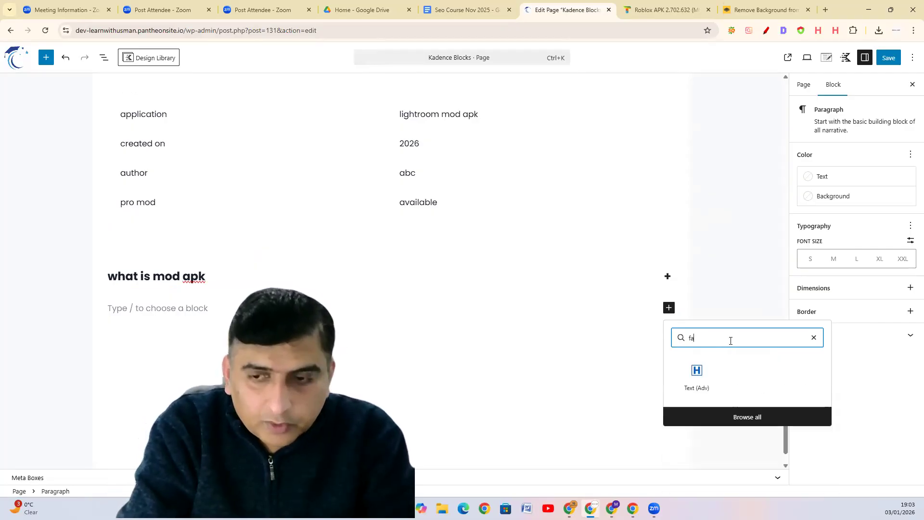
pyautogui.press('BackSpace')
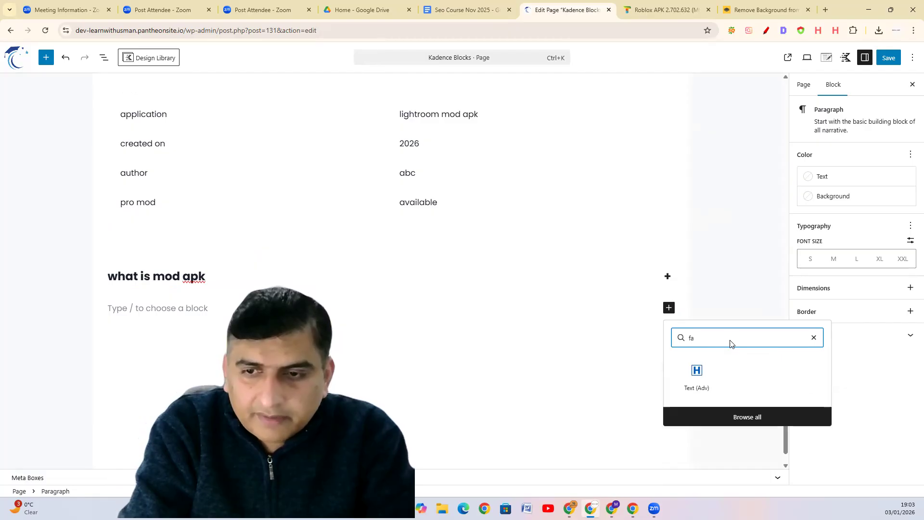
pyautogui.press('BackSpace')
pyautogui.press('BackSpace')
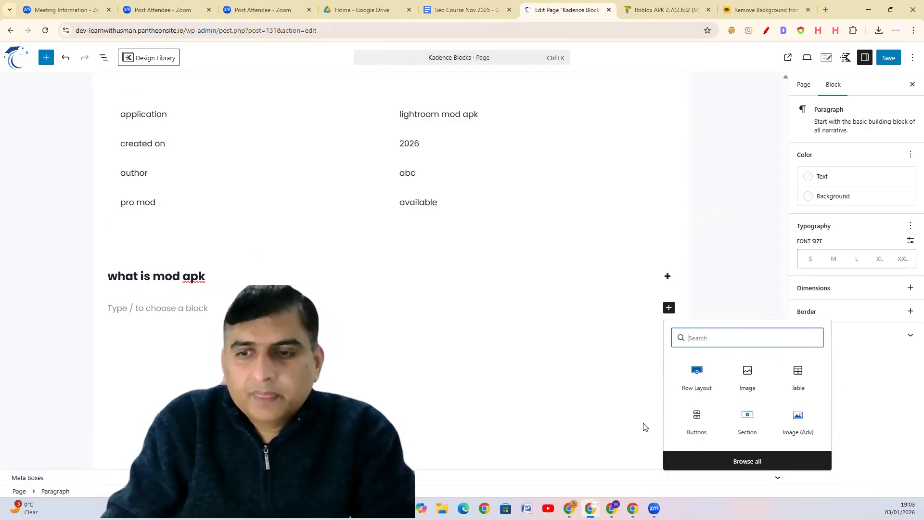
pyautogui.scroll(2, 141, 336)
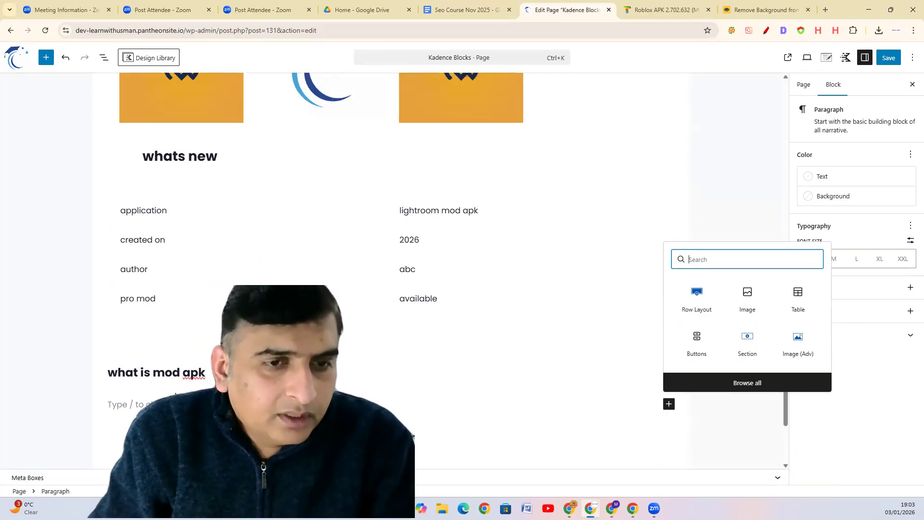
# Compare the "what is mod apk" accordion item with the FAQs section on the Roblox APK page.
pyautogui.click(665, 10)
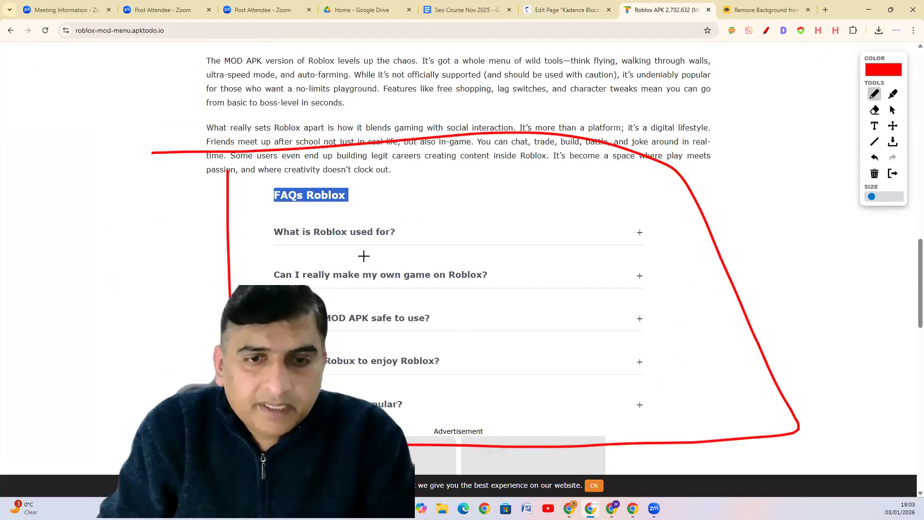
pyautogui.click(574, 9)
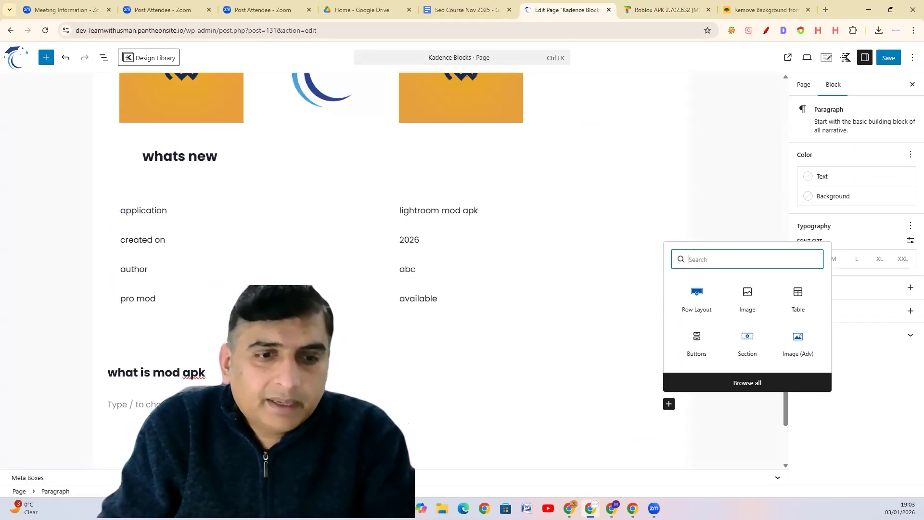
pyautogui.click(136, 407)
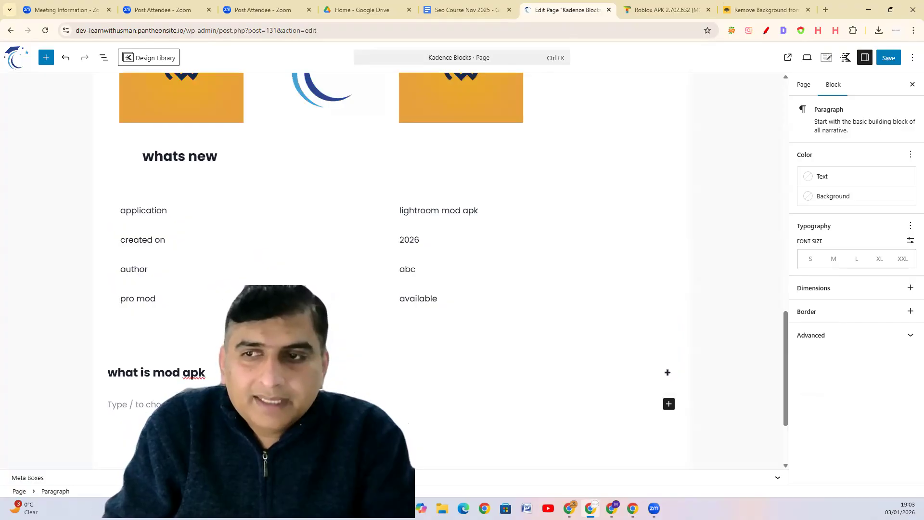
pyautogui.click(190, 378)
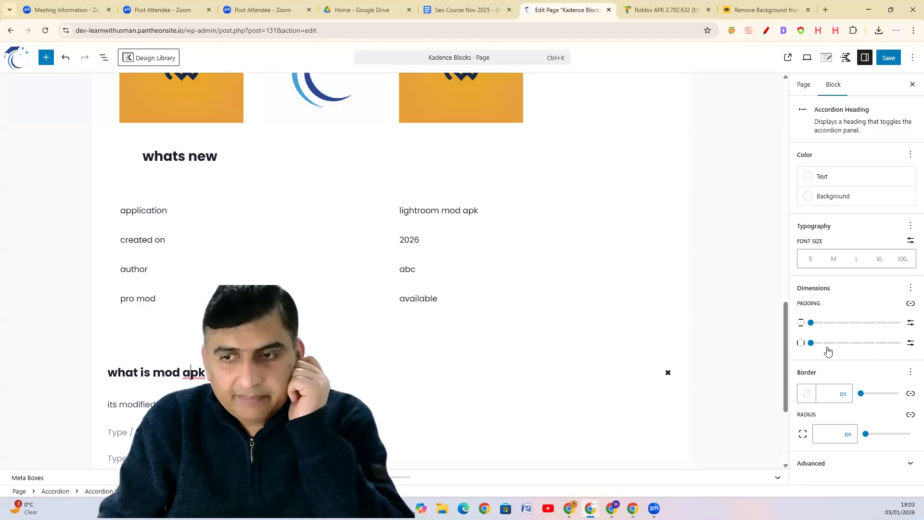
pyautogui.click(660, 3)
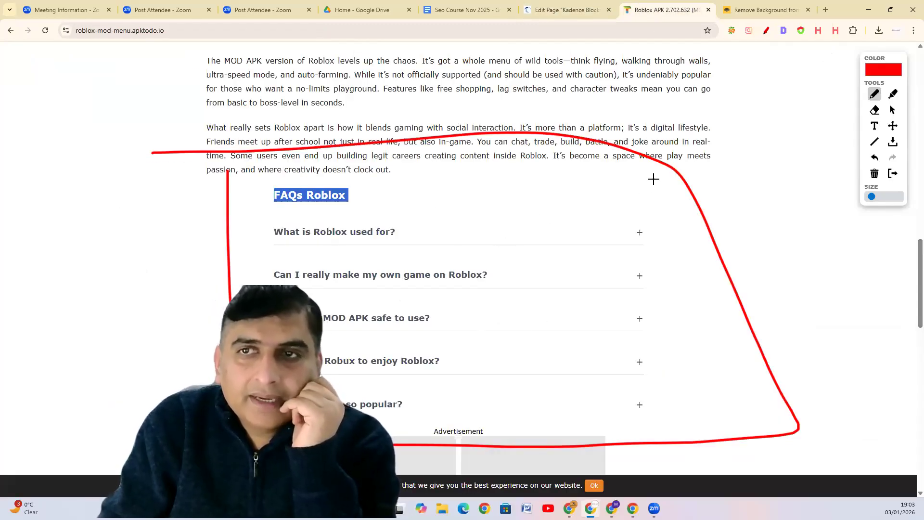
pyautogui.click(573, 9)
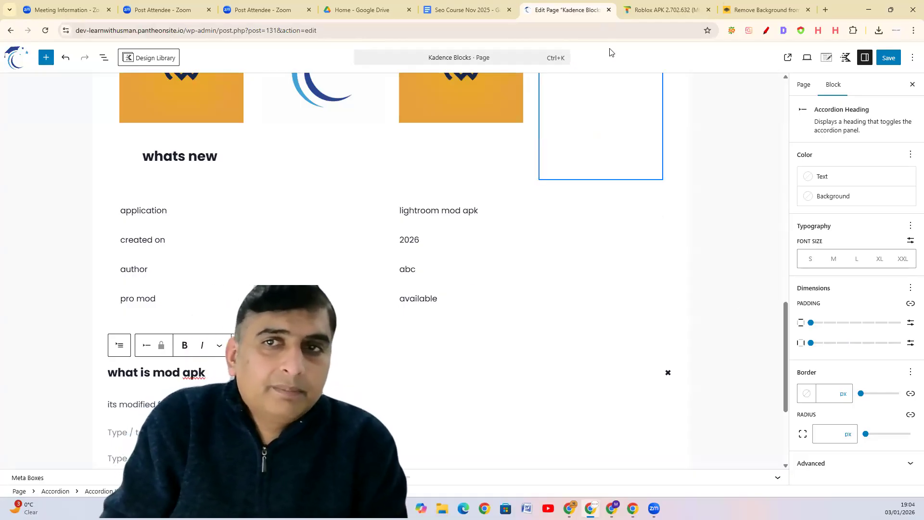
pyautogui.click(638, 7)
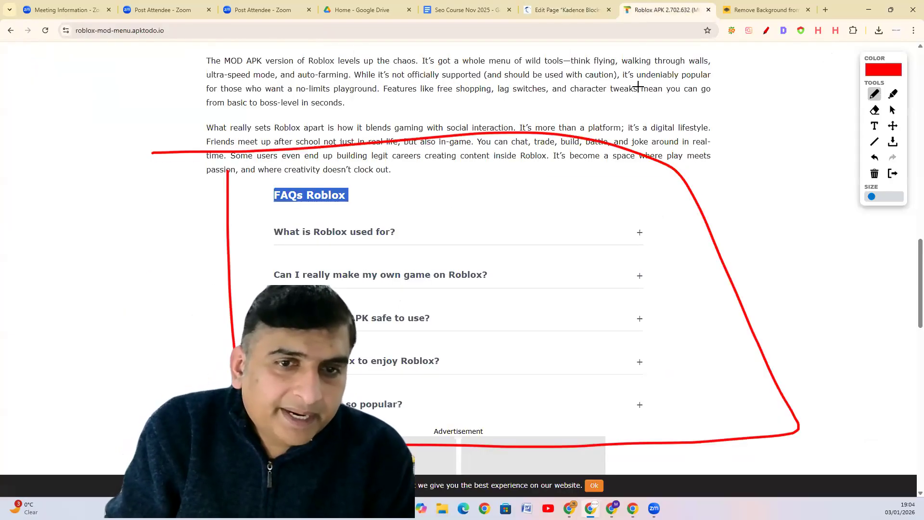
# Review the Roblox APK page from the FAQs through the comment section and footer, and return to its beginning.
pyautogui.scroll(-5, 511, 347)
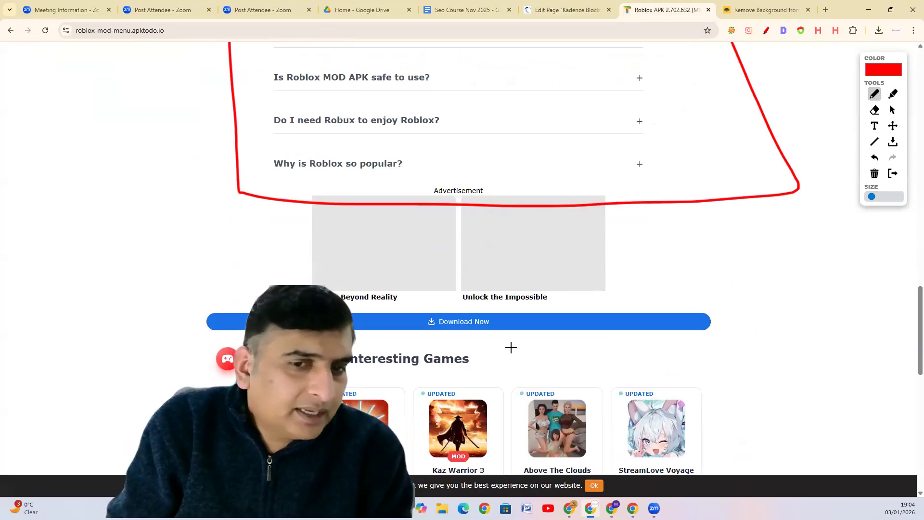
pyautogui.scroll(-4, 510, 347)
pyautogui.scroll(-5, 510, 344)
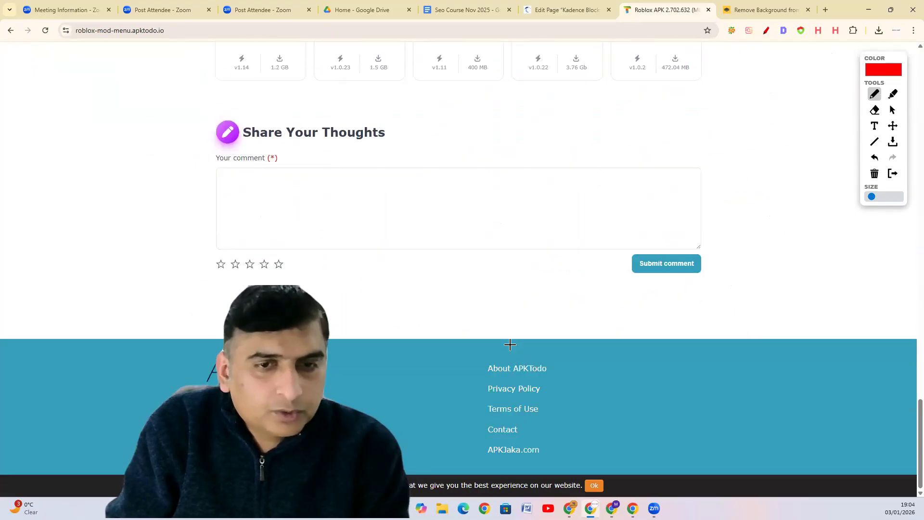
pyautogui.scroll(20, 509, 342)
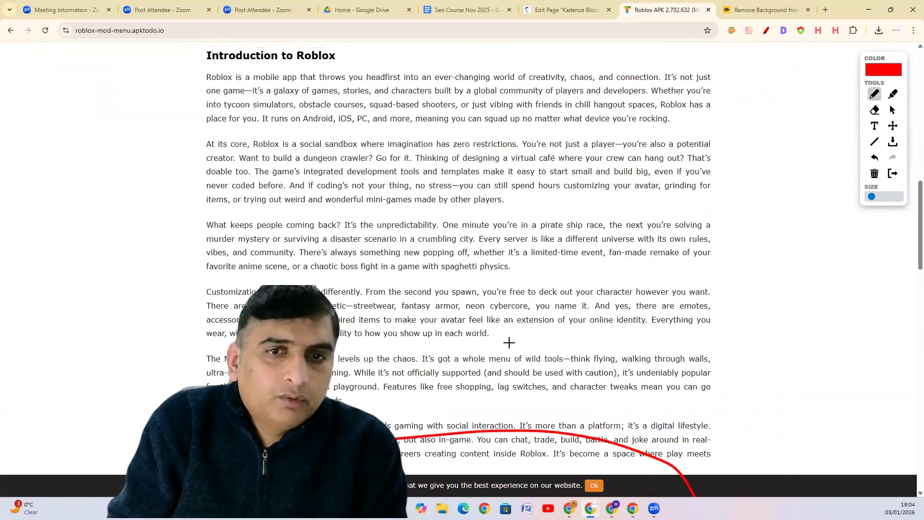
pyautogui.scroll(6, 509, 342)
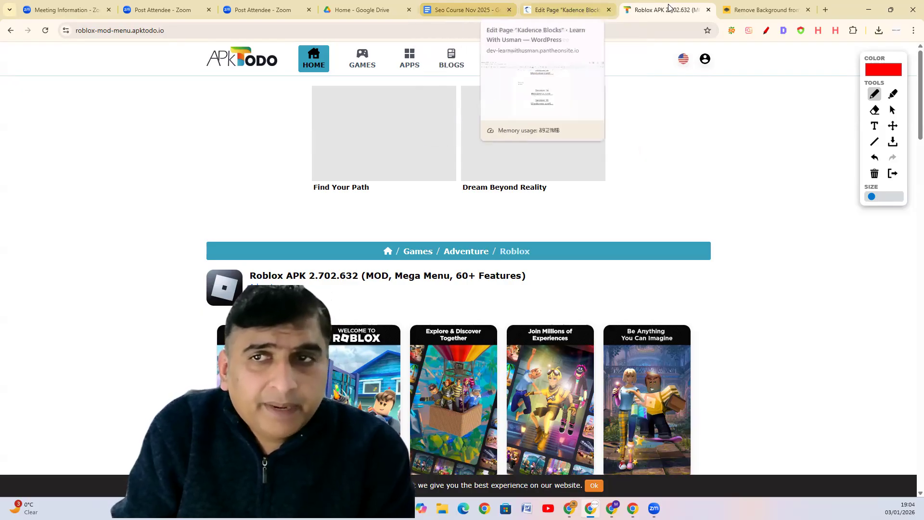
# Switch to the remove.bg page, accept its cookies and bring the upload section into view.
pyautogui.click(755, 10)
pyautogui.click(564, 5)
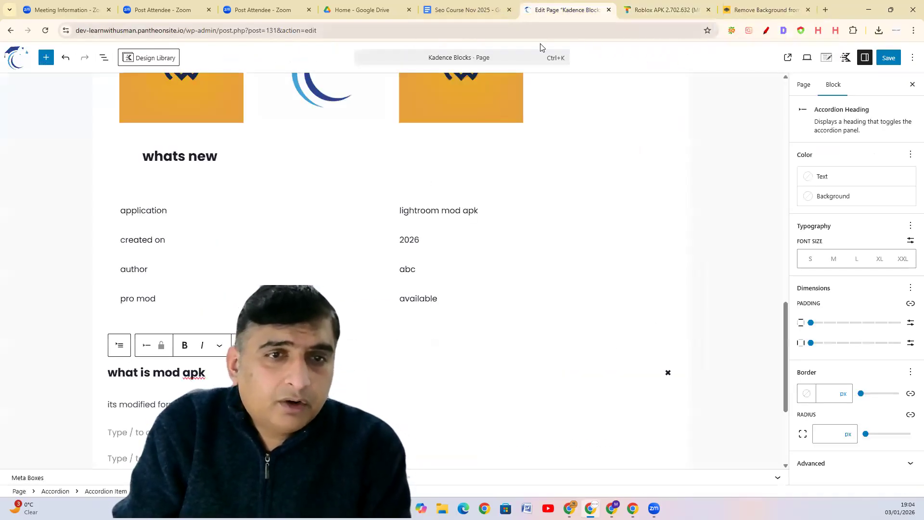
pyautogui.click(762, 9)
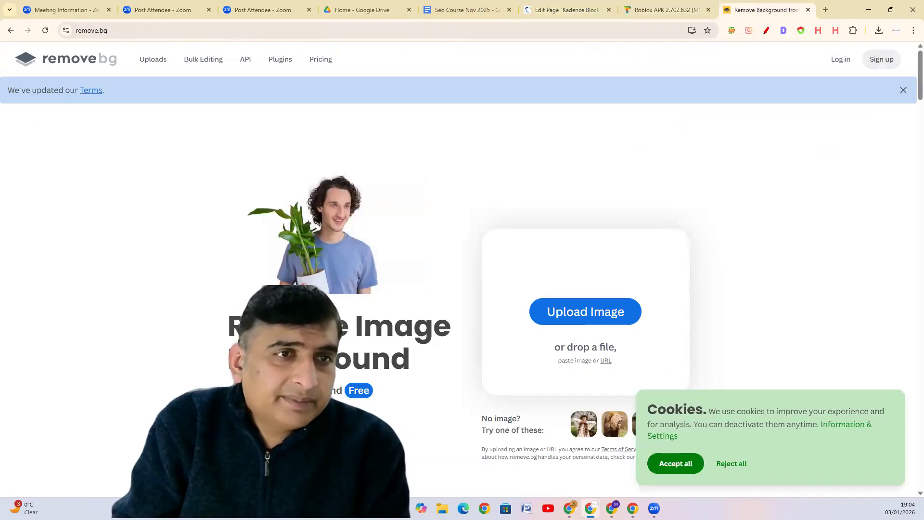
pyautogui.click(693, 466)
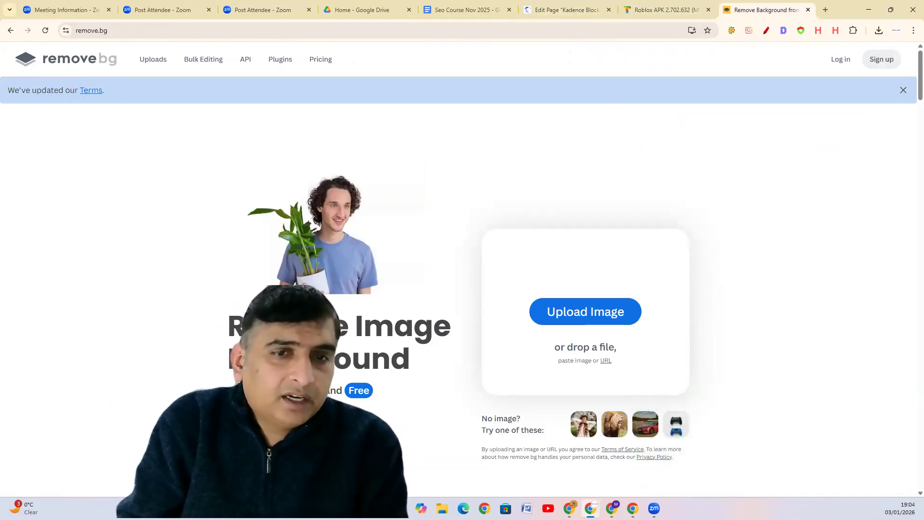
pyautogui.scroll(-1, 350, 395)
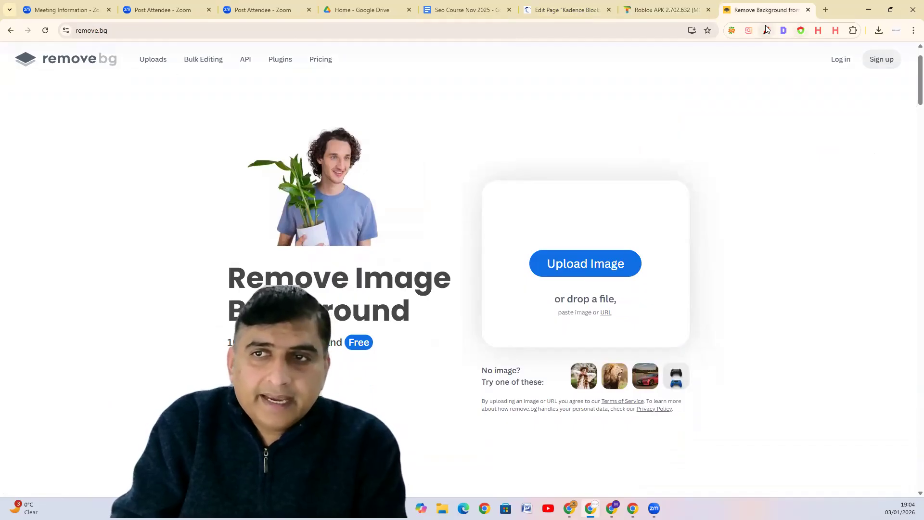
# Outline the remove.bg hero section in red, circling the portrait, the heading text, the upload card and the sample images.
pyautogui.click(766, 30)
pyautogui.moveTo(42, 98)
pyautogui.mouseDown()
pyautogui.moveTo(730, 102)
pyautogui.moveTo(863, 249)
pyautogui.moveTo(886, 438)
pyautogui.moveTo(446, 441)
pyautogui.moveTo(8, 402)
pyautogui.moveTo(31, 94)
pyautogui.mouseUp()
pyautogui.moveTo(355, 134)
pyautogui.mouseDown()
pyautogui.moveTo(308, 286)
pyautogui.moveTo(388, 169)
pyautogui.mouseUp()
pyautogui.moveTo(409, 259)
pyautogui.mouseDown()
pyautogui.moveTo(201, 320)
pyautogui.moveTo(392, 250)
pyautogui.moveTo(381, 338)
pyautogui.mouseUp()
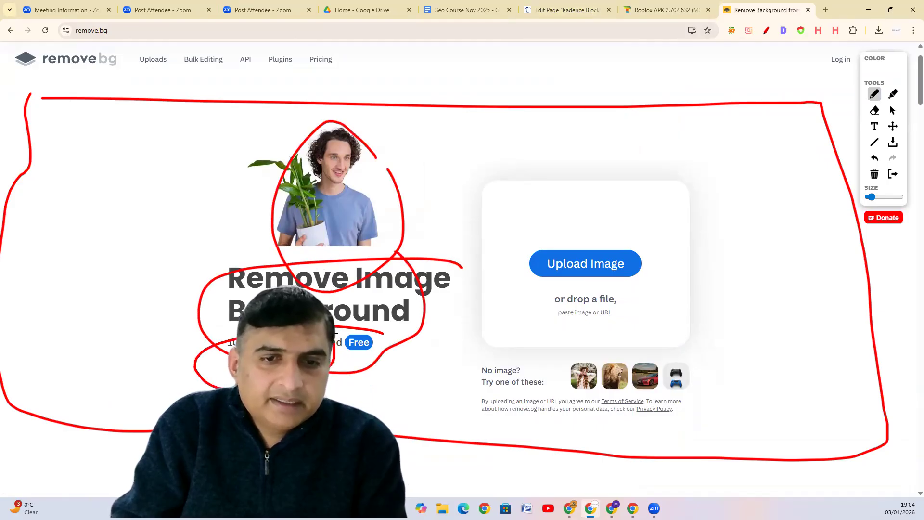
pyautogui.moveTo(713, 192)
pyautogui.mouseDown()
pyautogui.moveTo(555, 157)
pyautogui.moveTo(567, 443)
pyautogui.moveTo(667, 198)
pyautogui.mouseUp()
pyautogui.moveTo(725, 365)
pyautogui.mouseDown()
pyautogui.moveTo(532, 380)
pyautogui.moveTo(500, 419)
pyautogui.moveTo(698, 406)
pyautogui.moveTo(697, 369)
pyautogui.mouseUp()
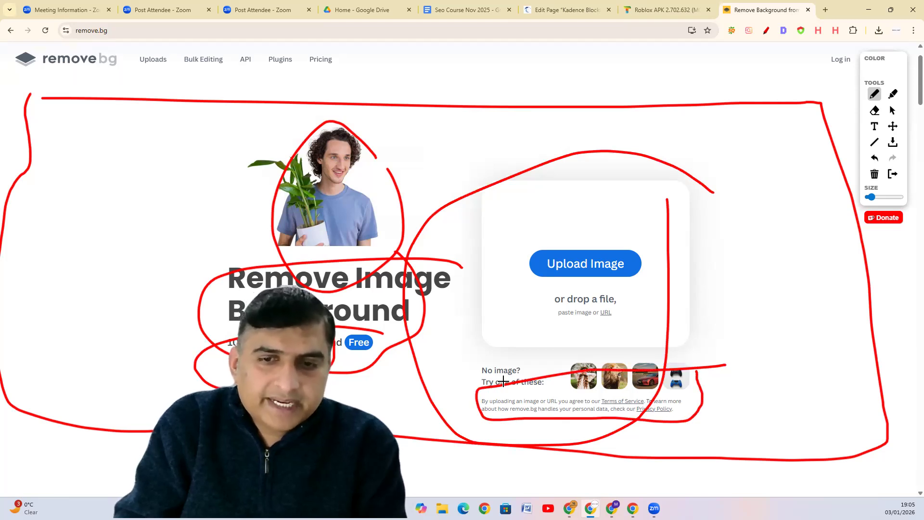
# Examine the "Stunning quality" section of remove.bg, mark its heading in red and close the page.
pyautogui.scroll(-10, 558, 415)
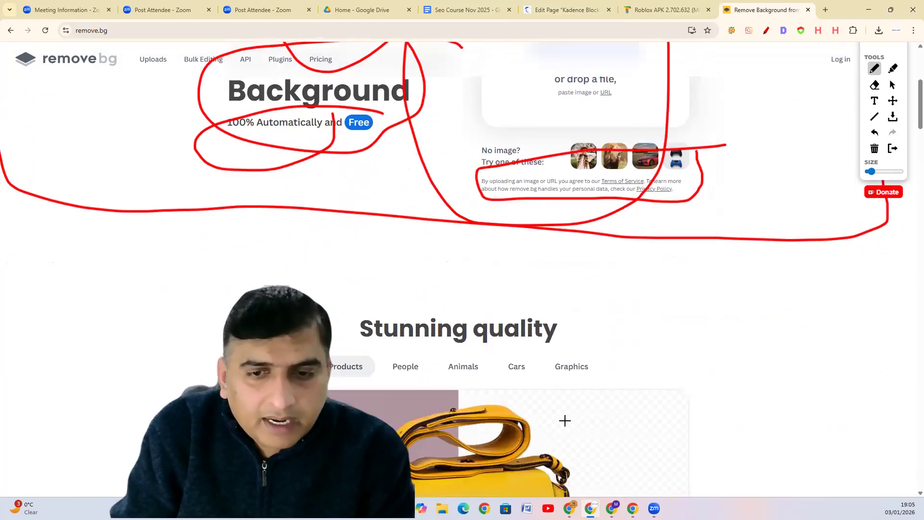
pyautogui.scroll(1, 564, 414)
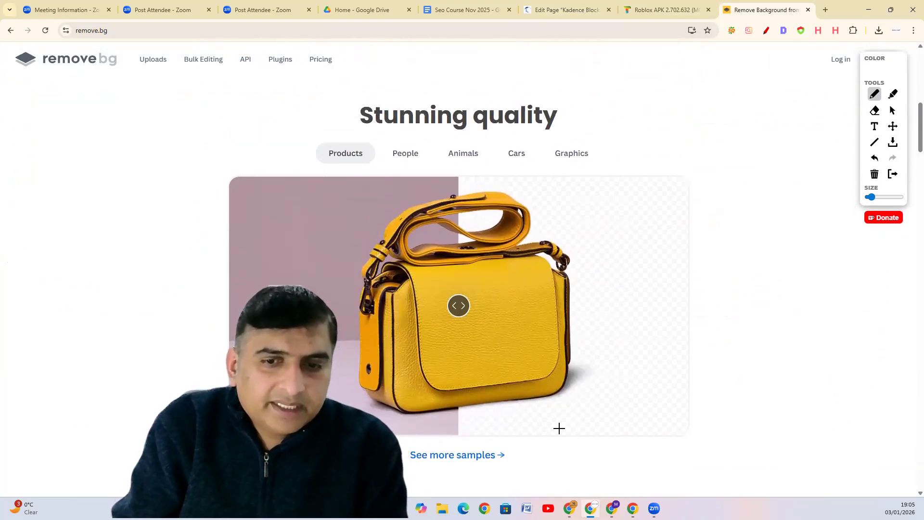
pyautogui.moveTo(290, 104); pyautogui.dragTo(602, 141)
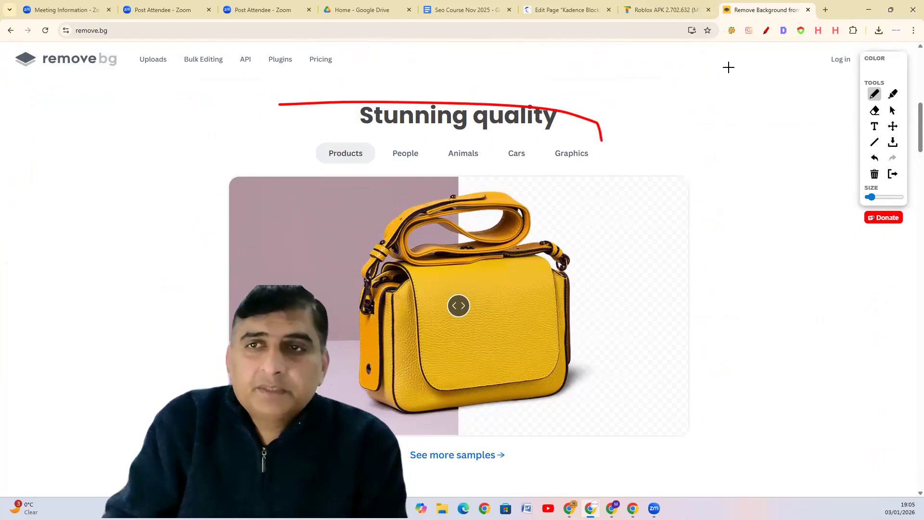
pyautogui.click(808, 10)
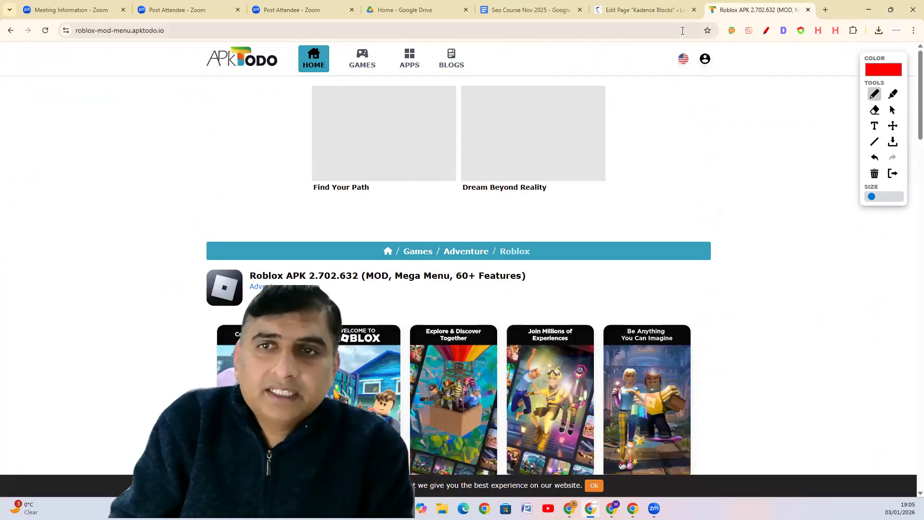
# Return to the Kadence Blocks page editor, browse the Design Library and insert the first Home page layout.
pyautogui.click(650, 12)
pyautogui.scroll(20, 268, 271)
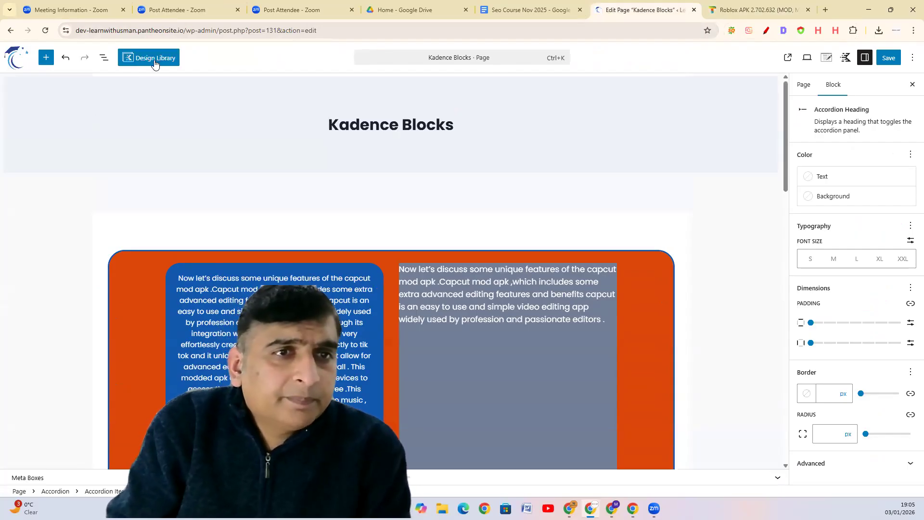
pyautogui.click(137, 64)
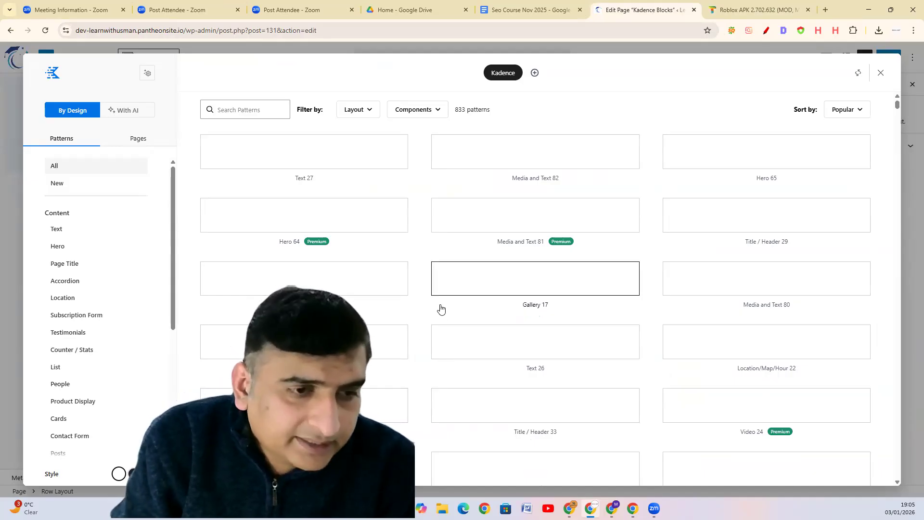
pyautogui.scroll(-6, 429, 262)
pyautogui.scroll(-4, 430, 268)
pyautogui.scroll(10, 429, 268)
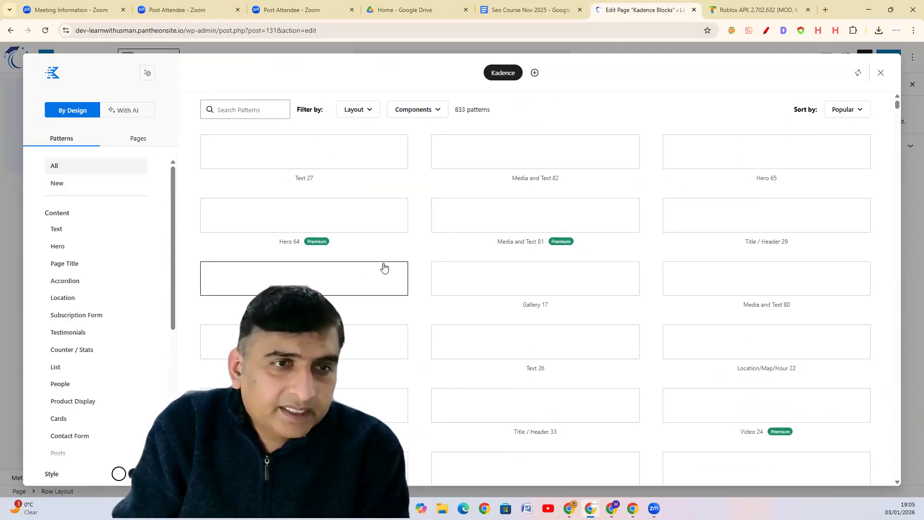
pyautogui.click(139, 142)
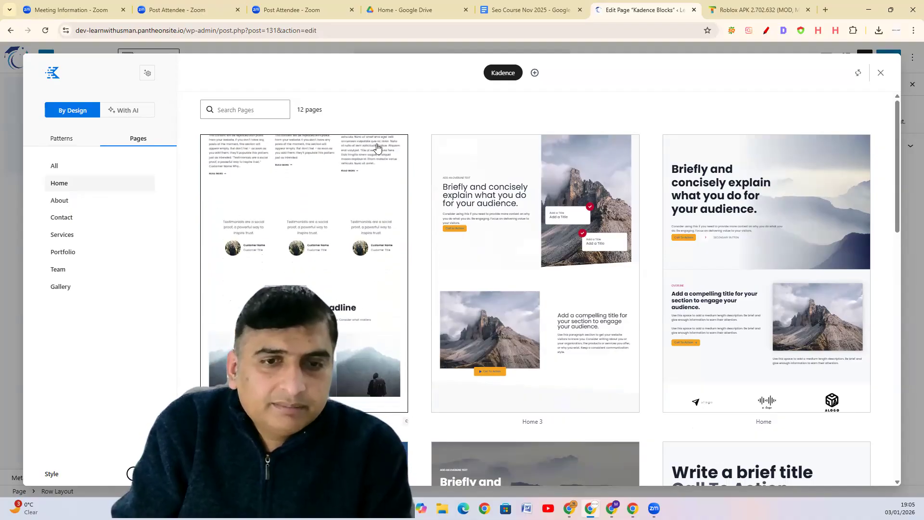
pyautogui.click(316, 232)
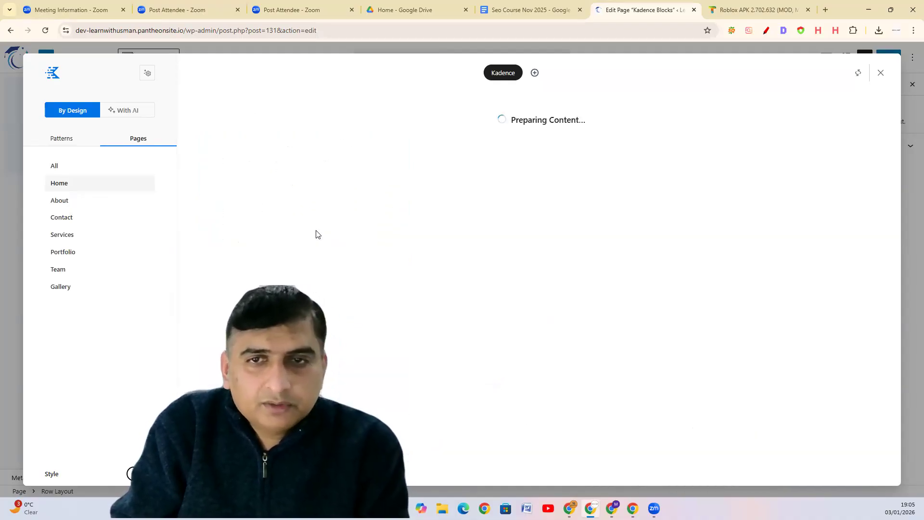
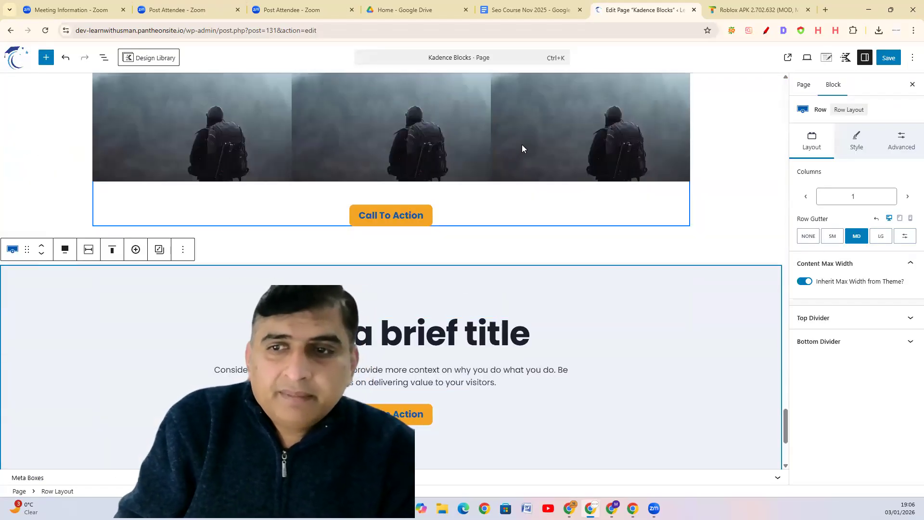
# Add a Form block to the empty section of the "Briefly and concisely explain what you do for your audience." hero row.
pyautogui.scroll(10, 324, 282)
pyautogui.scroll(10, 325, 282)
pyautogui.click(780, 210)
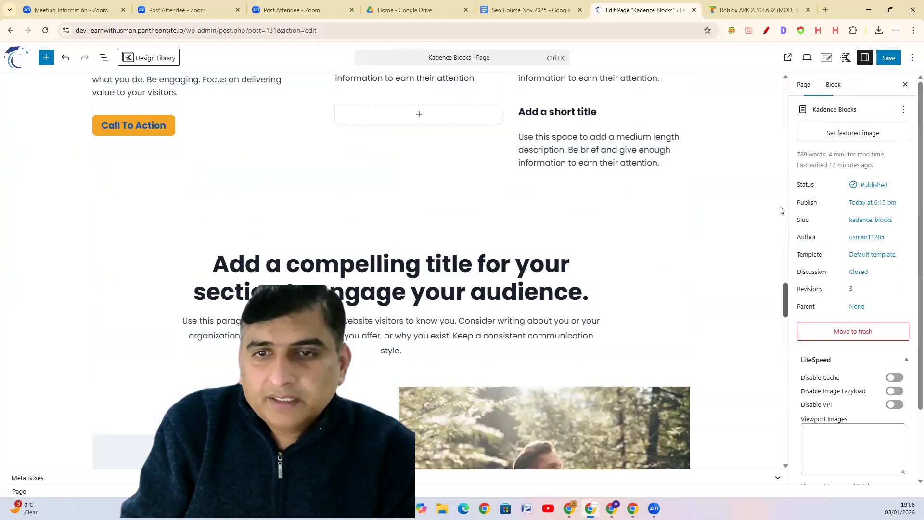
pyautogui.scroll(15, 766, 98)
pyautogui.scroll(-5, 768, 201)
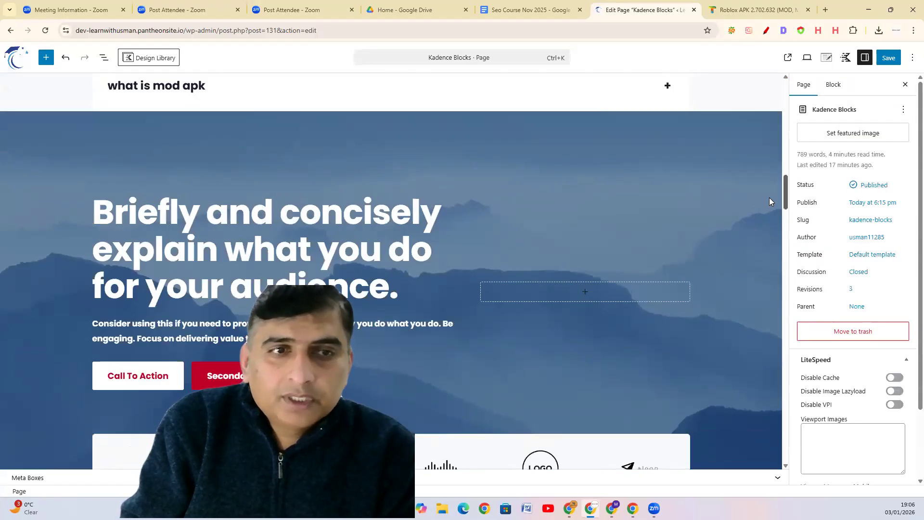
pyautogui.scroll(-1, 770, 201)
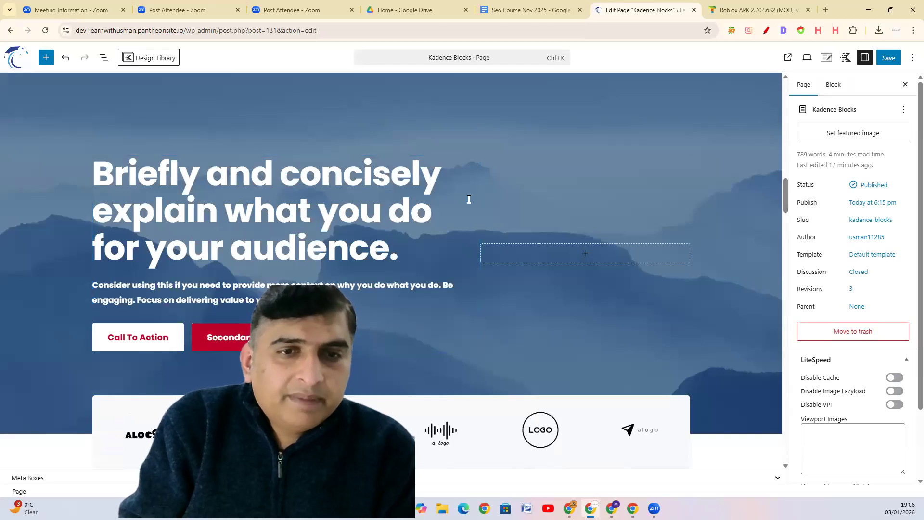
pyautogui.click(583, 254)
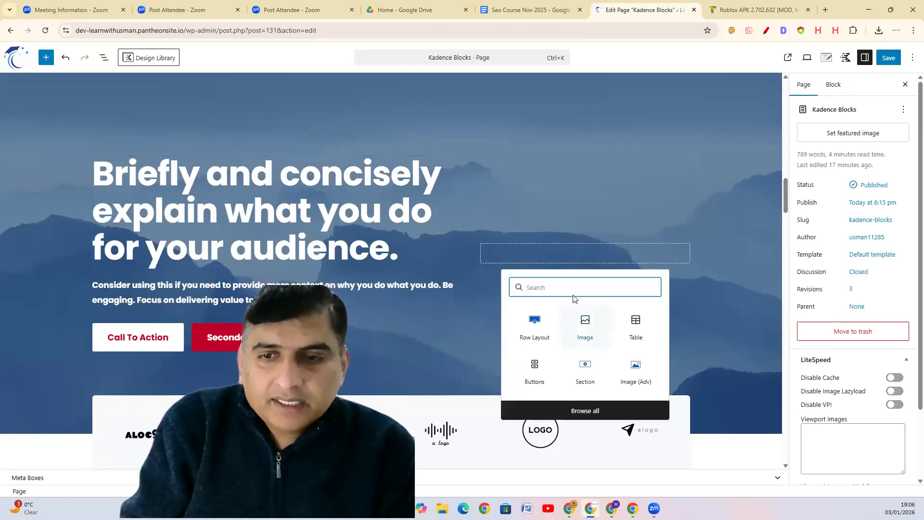
pyautogui.write('for')
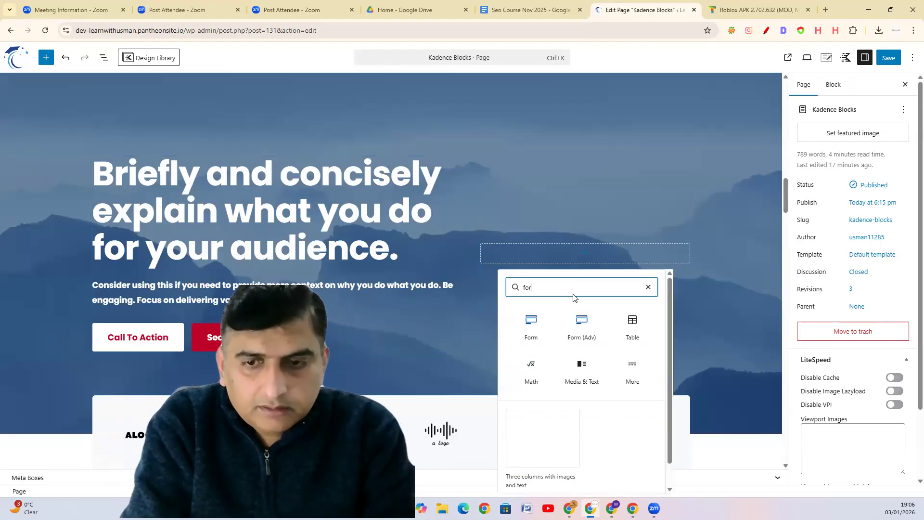
pyautogui.click(531, 322)
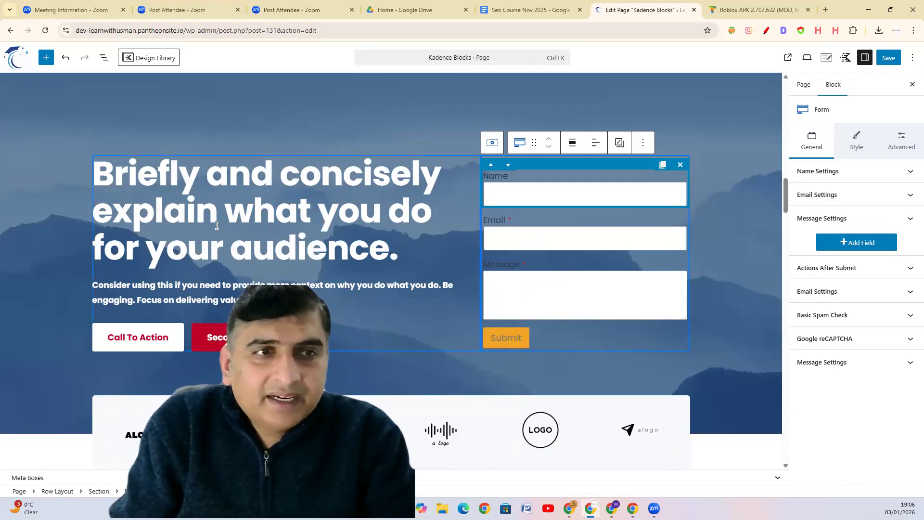
# Display the page's block list, select the Form block and make its Name field required.
pyautogui.click(103, 58)
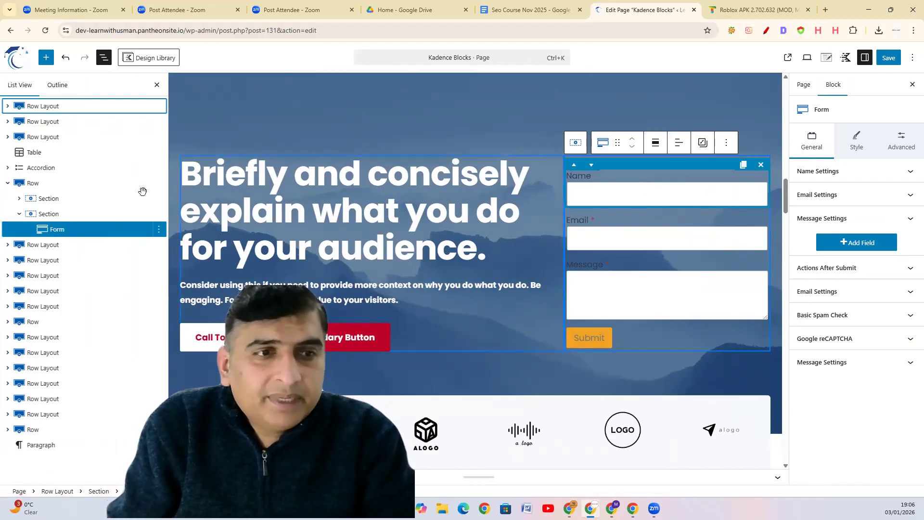
pyautogui.click(56, 230)
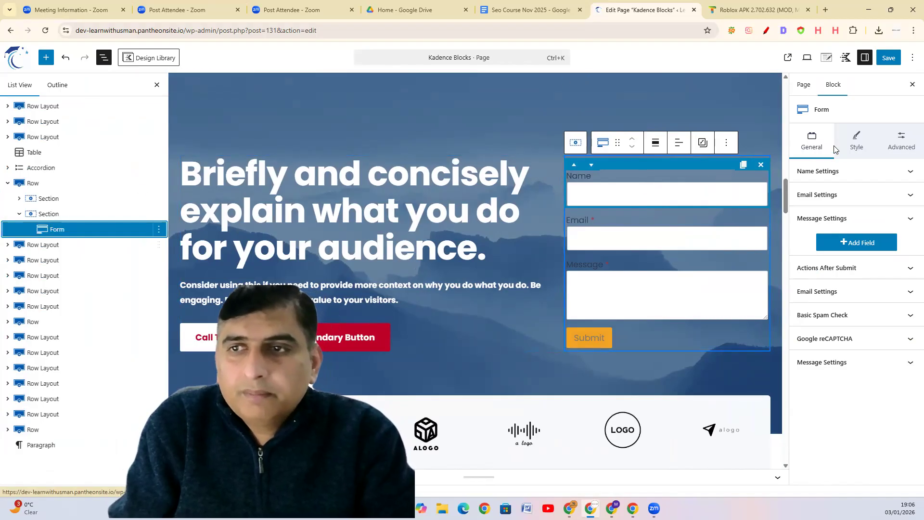
pyautogui.click(843, 177)
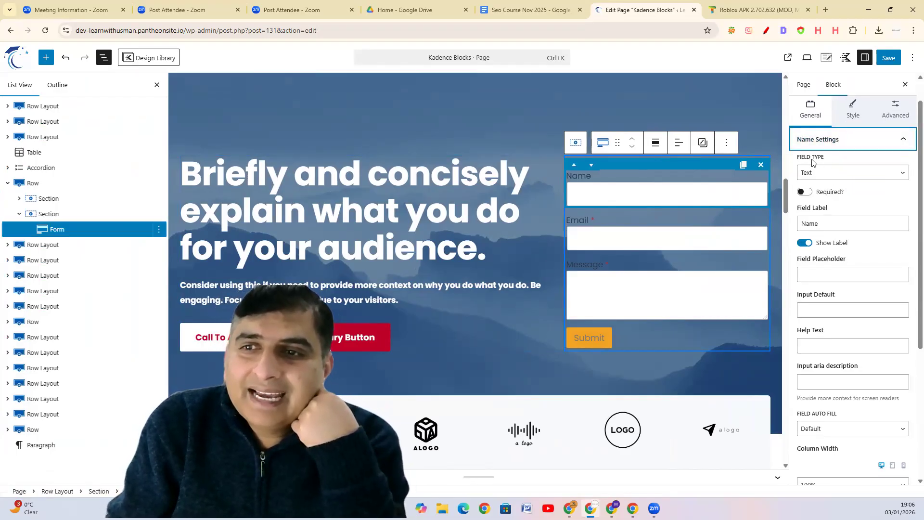
pyautogui.click(805, 192)
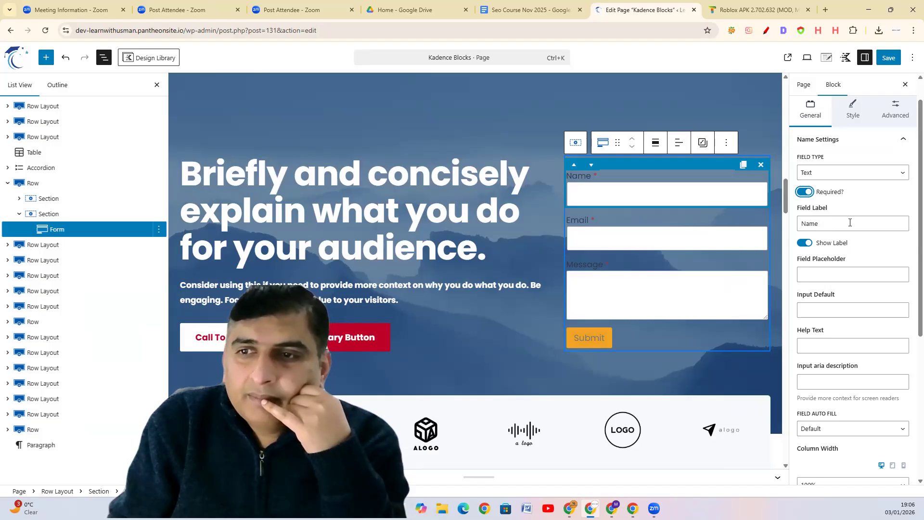
# Set the form's Name field label to "First name" and its placeholder to "enter here".
pyautogui.doubleClick(829, 222)
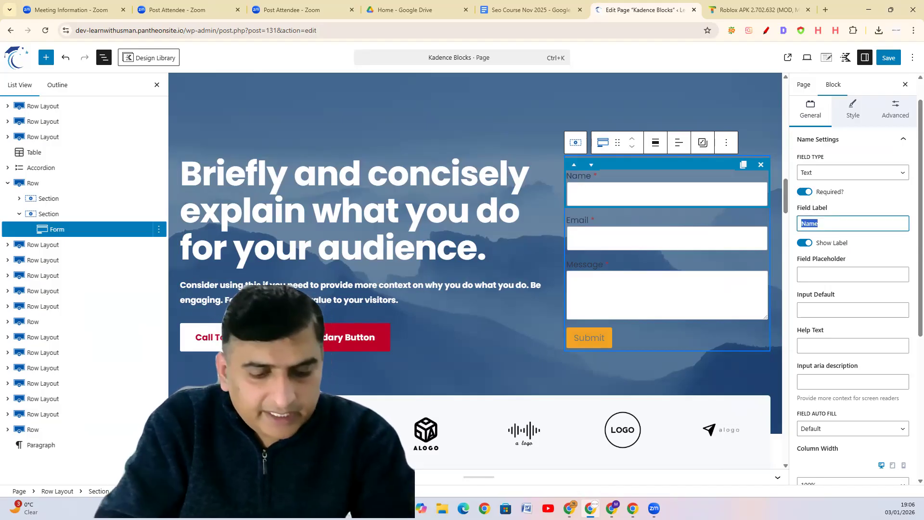
pyautogui.write('F')
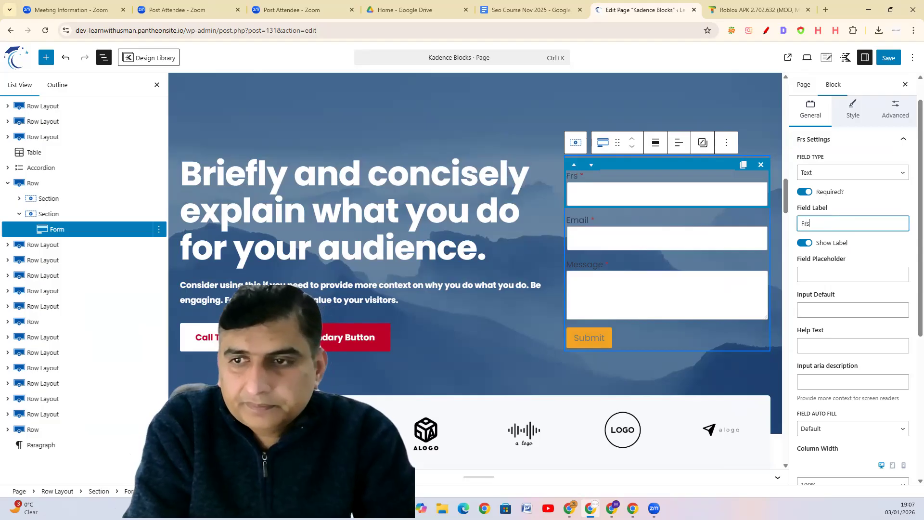
pyautogui.write('irst name')
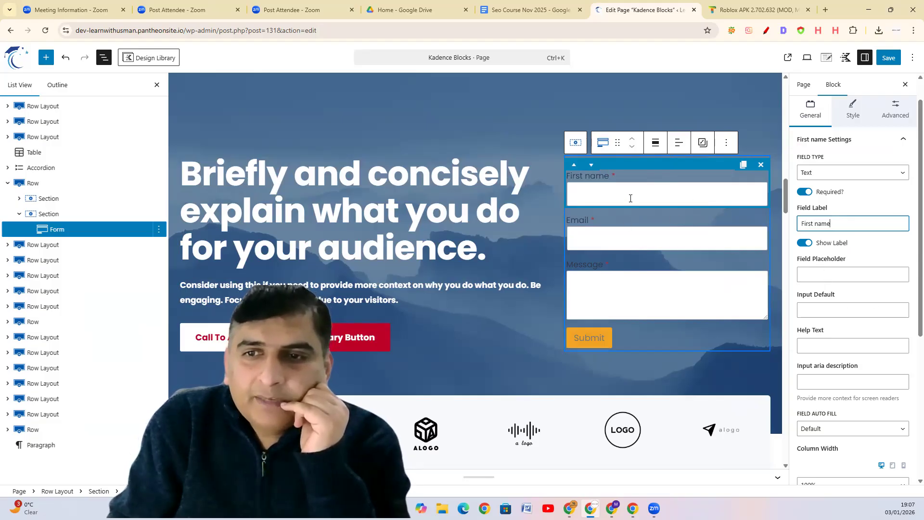
pyautogui.click(815, 273)
pyautogui.write('enter here')
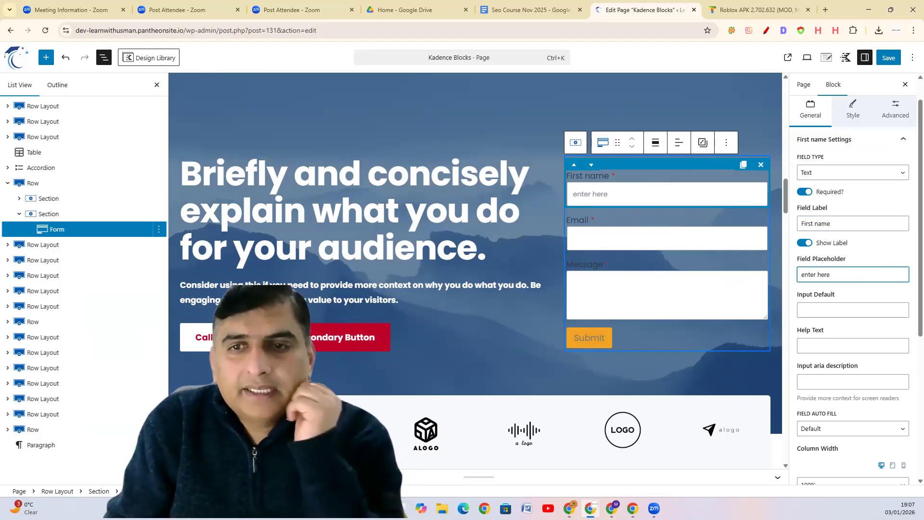
pyautogui.click(602, 204)
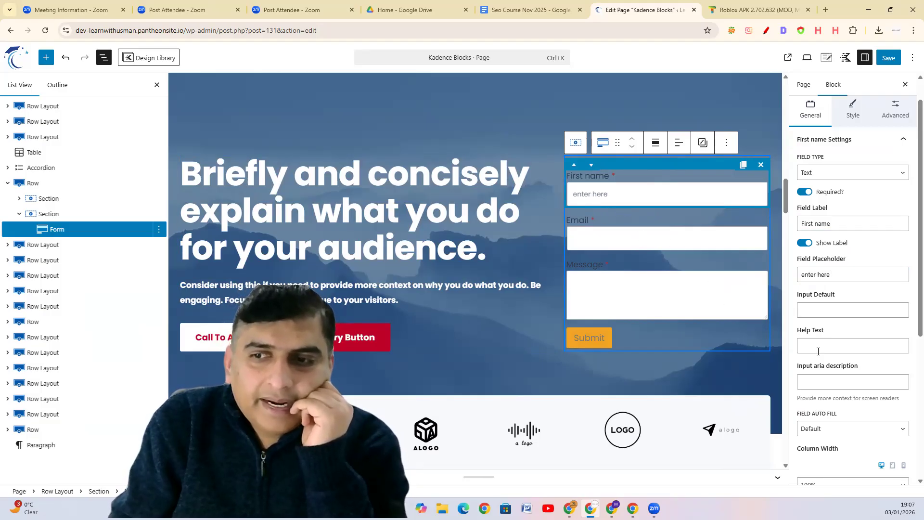
# Try reordering the form's Email field above and below its neighbours, and return it to its place between First name and Message.
pyautogui.scroll(-3, 818, 352)
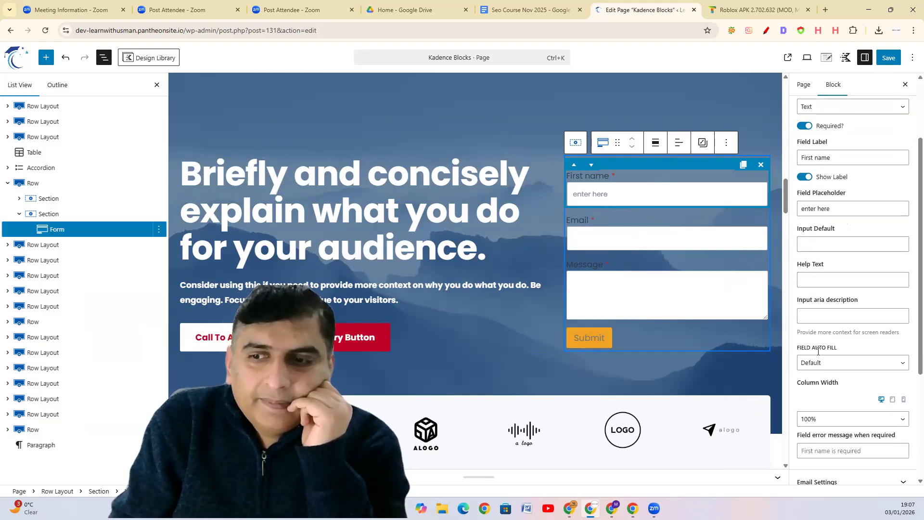
pyautogui.click(652, 229)
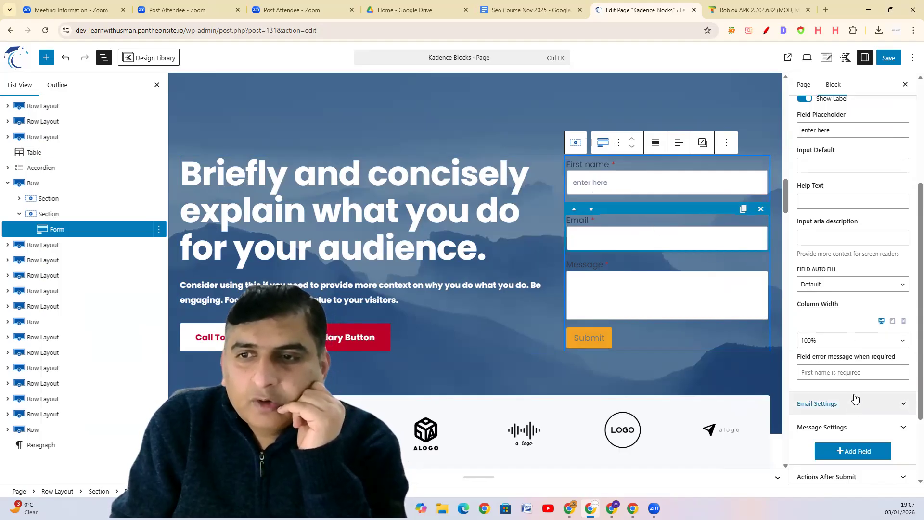
pyautogui.click(574, 210)
pyautogui.click(591, 166)
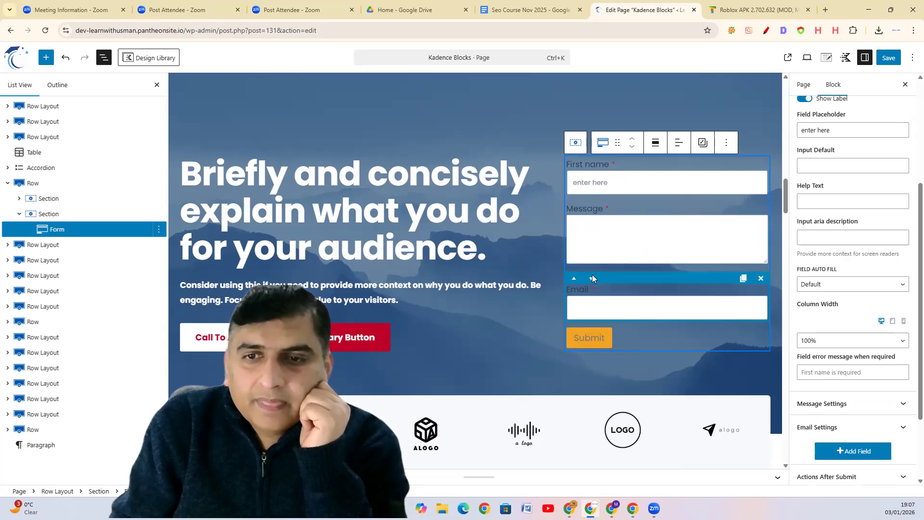
pyautogui.click(574, 280)
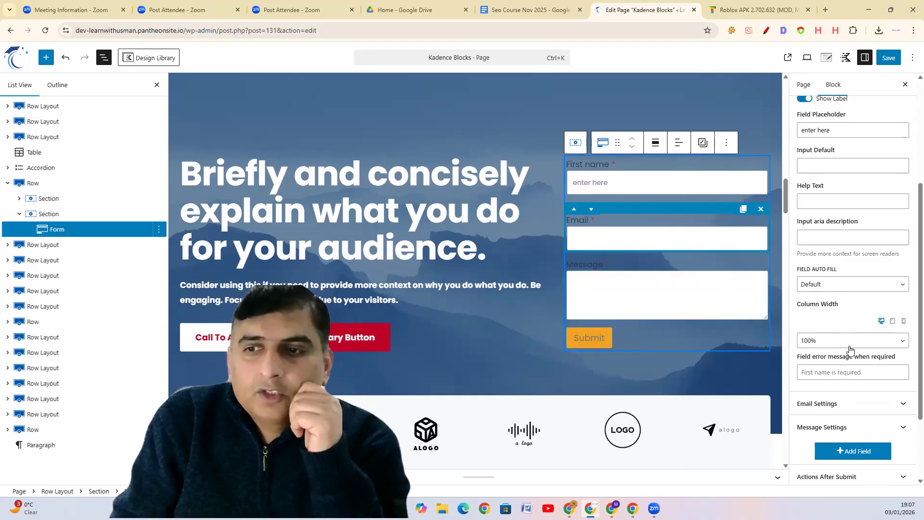
pyautogui.scroll(-2, 850, 349)
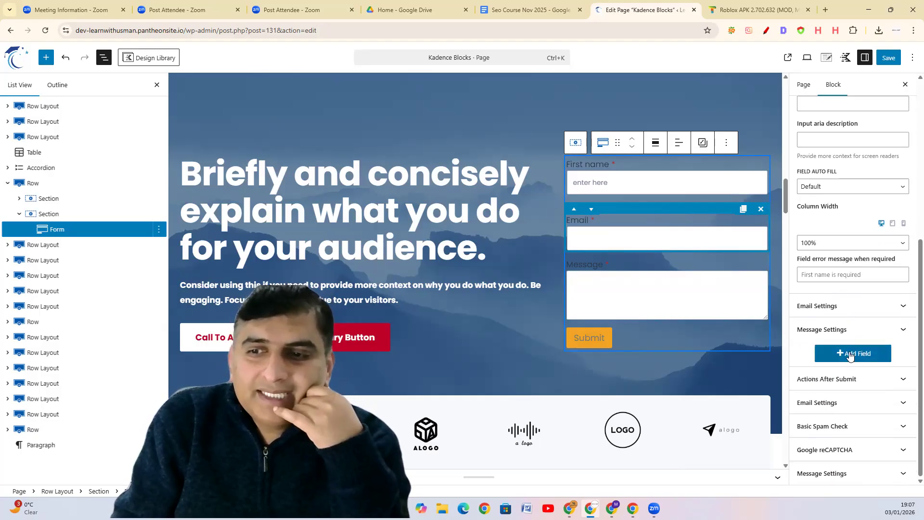
pyautogui.scroll(4, 849, 353)
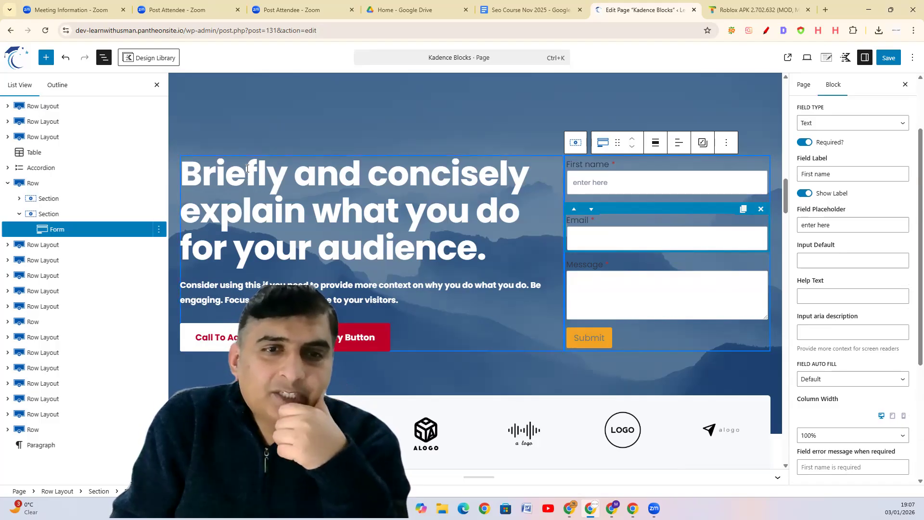
# Replace the hero row's main heading with "Download Mod Apk From here.".
pyautogui.click(431, 242)
pyautogui.moveTo(479, 251); pyautogui.dragTo(189, 178)
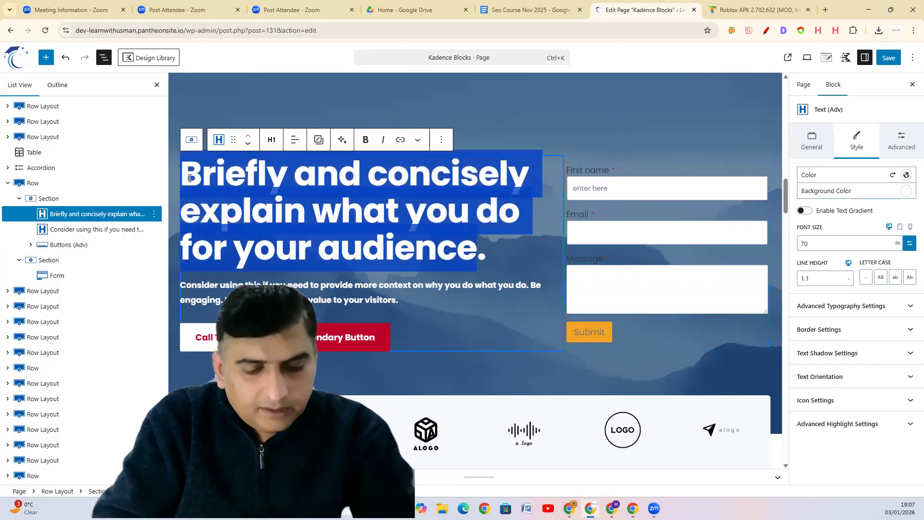
pyautogui.write('Download ')
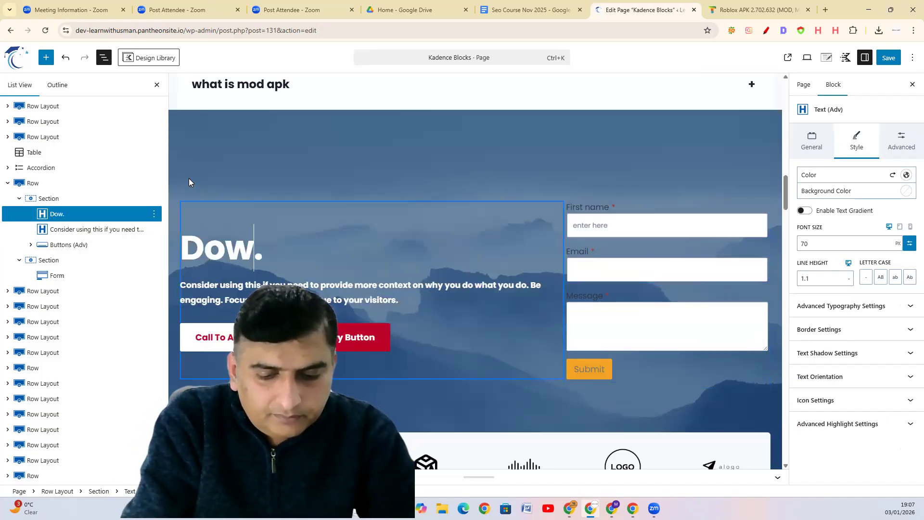
pyautogui.write('Mod ap')
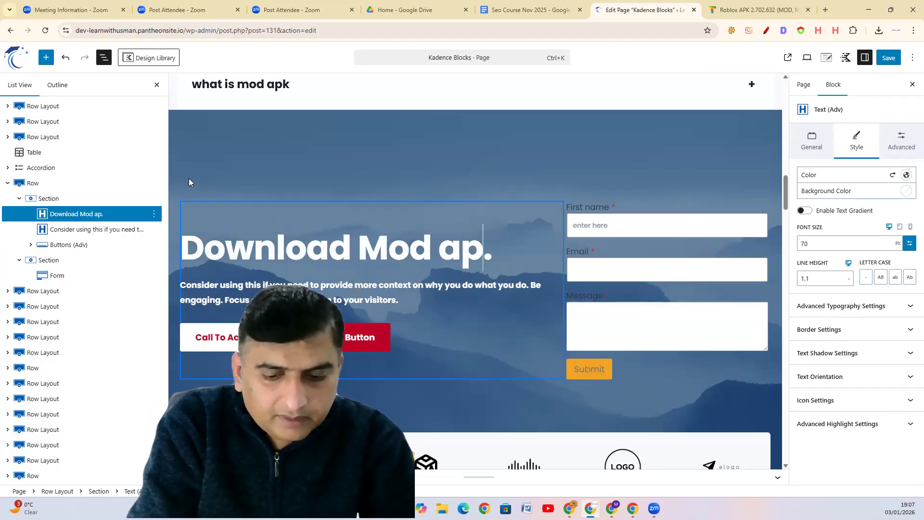
pyautogui.press('BackSpace')
pyautogui.press('BackSpace')
pyautogui.write('Apk Fr')
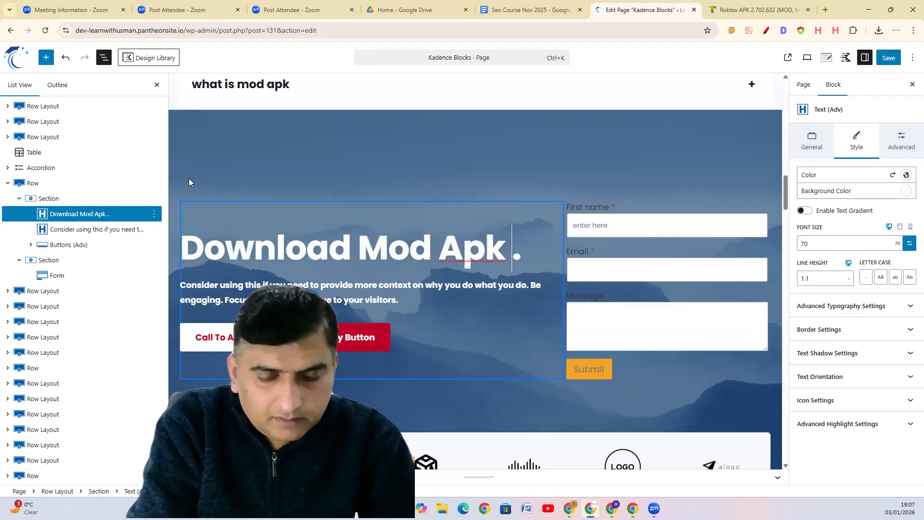
pyautogui.write('om here')
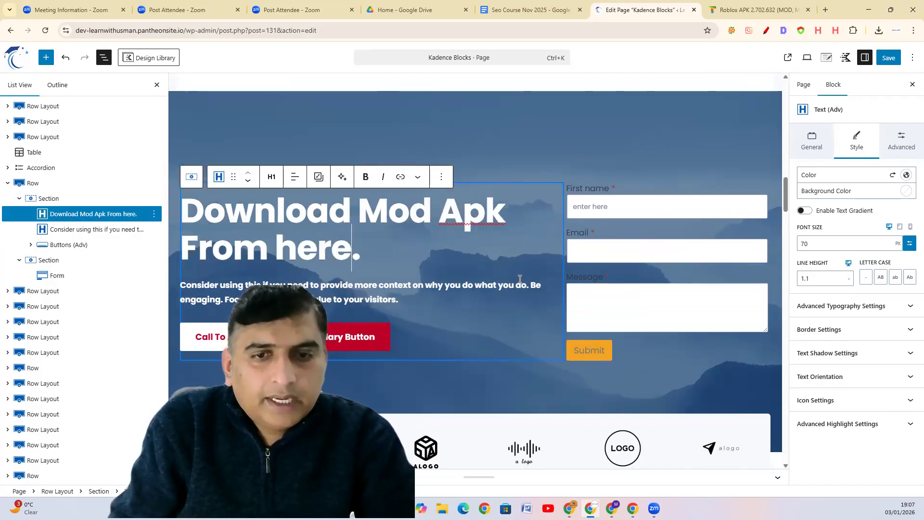
# Replace the supporting text under the hero heading with "we provide you best file to download".
pyautogui.moveTo(398, 301); pyautogui.dragTo(194, 288)
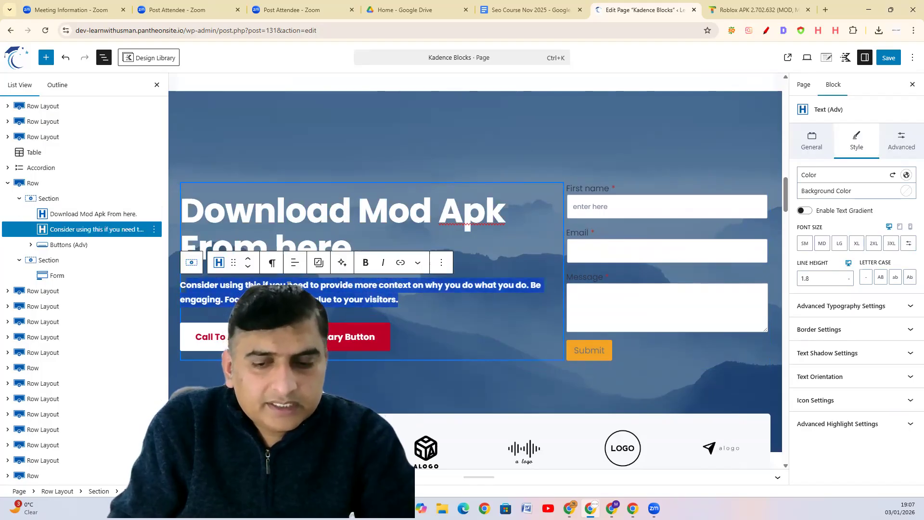
pyautogui.press('BackSpace')
pyautogui.write('we provide you best f')
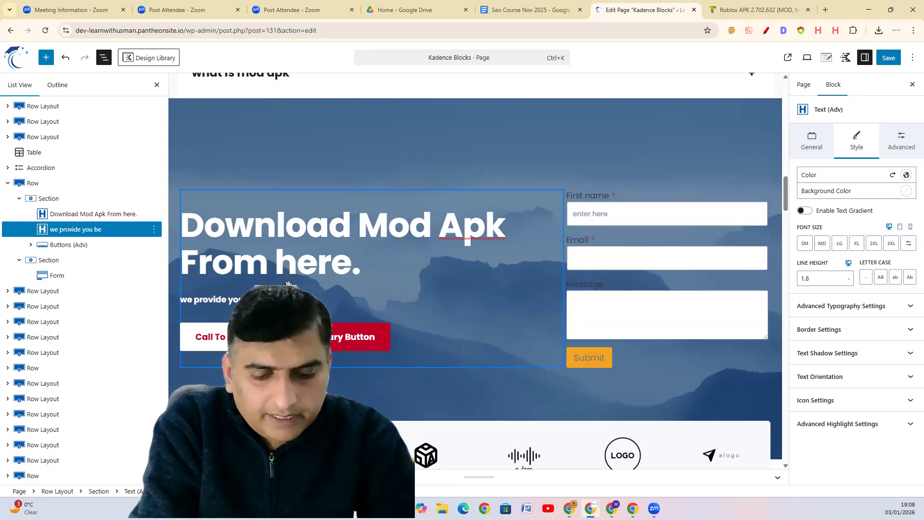
pyautogui.write('ile to download')
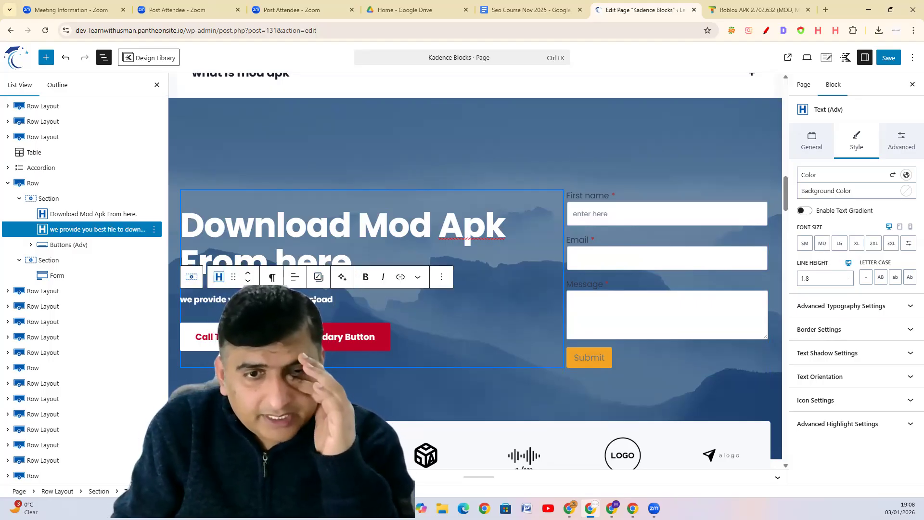
# Delete the supporting text block under the hero heading and select the Call To Action button.
pyautogui.click(441, 277)
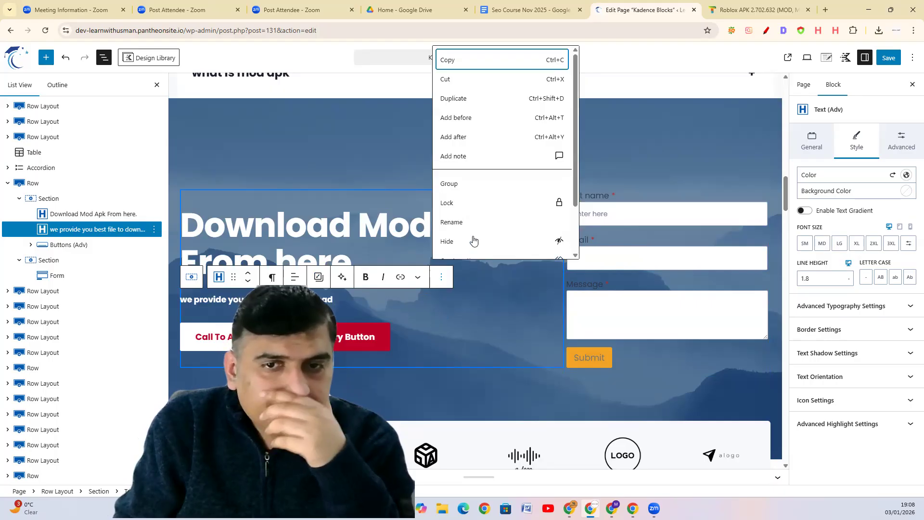
pyautogui.scroll(-2, 473, 240)
pyautogui.click(464, 248)
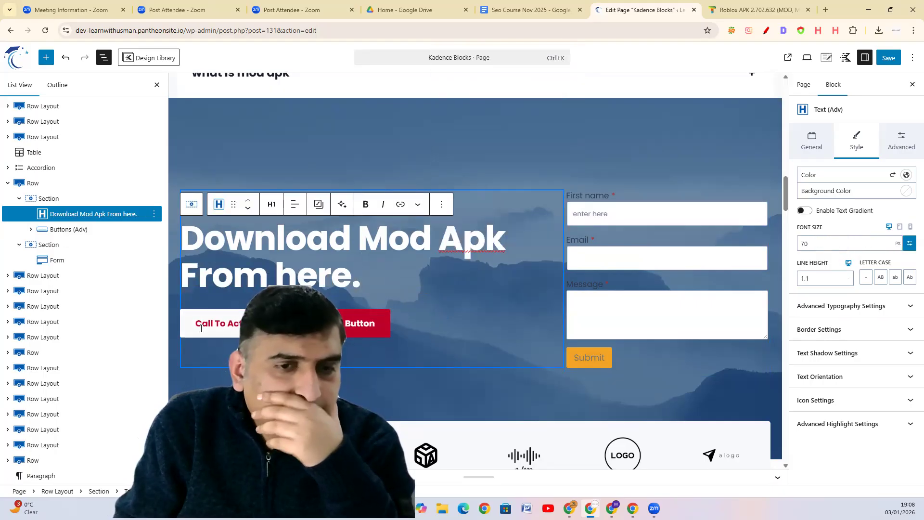
pyautogui.click(229, 328)
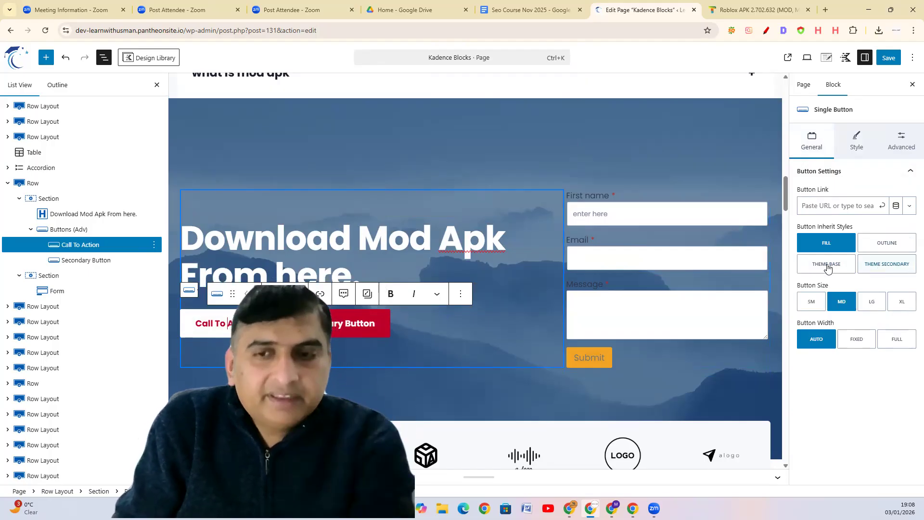
# Replace the mountain image beside the "Tell your story in numbers" text with sn4-1.jpg from the media library.
pyautogui.scroll(-5, 499, 322)
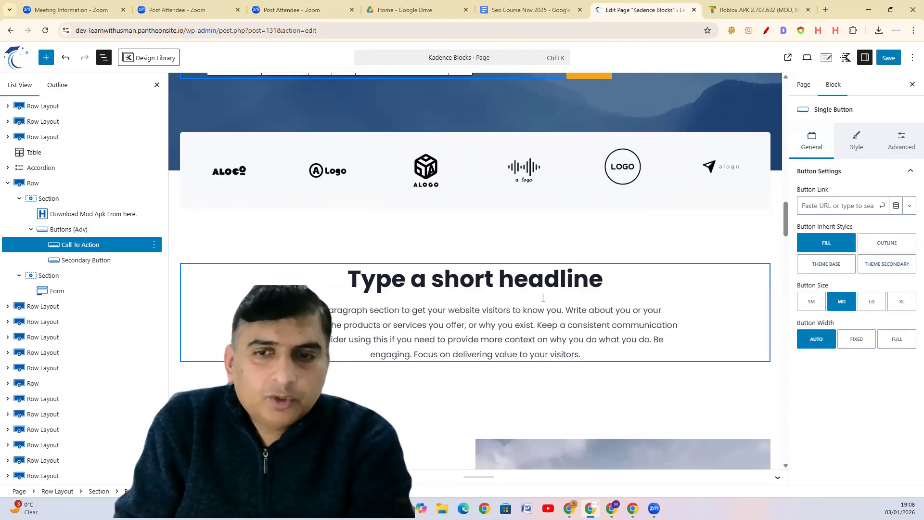
pyautogui.scroll(-10, 542, 299)
pyautogui.scroll(5, 553, 338)
pyautogui.click(633, 306)
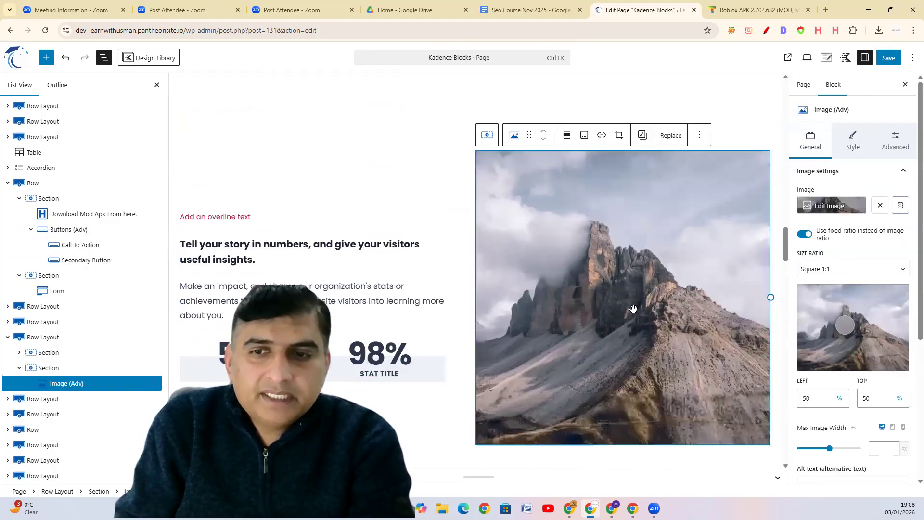
pyautogui.click(672, 137)
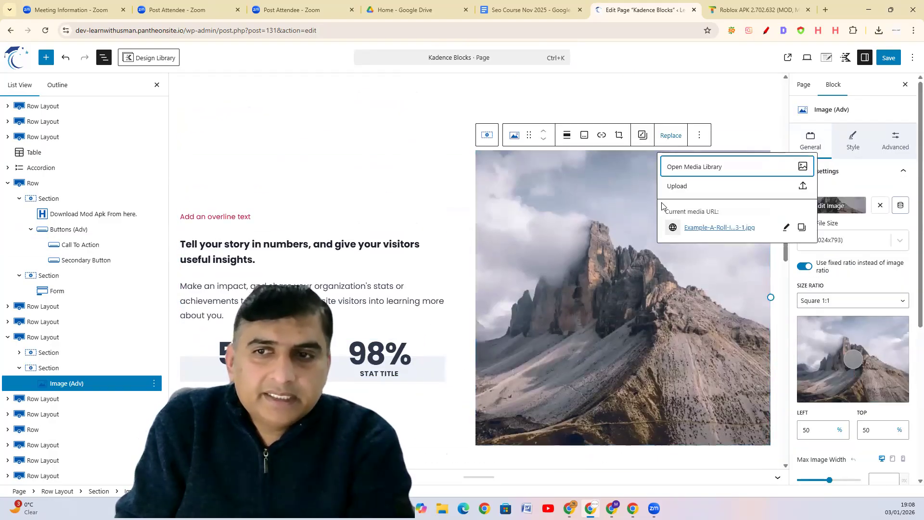
pyautogui.click(689, 169)
pyautogui.click(268, 254)
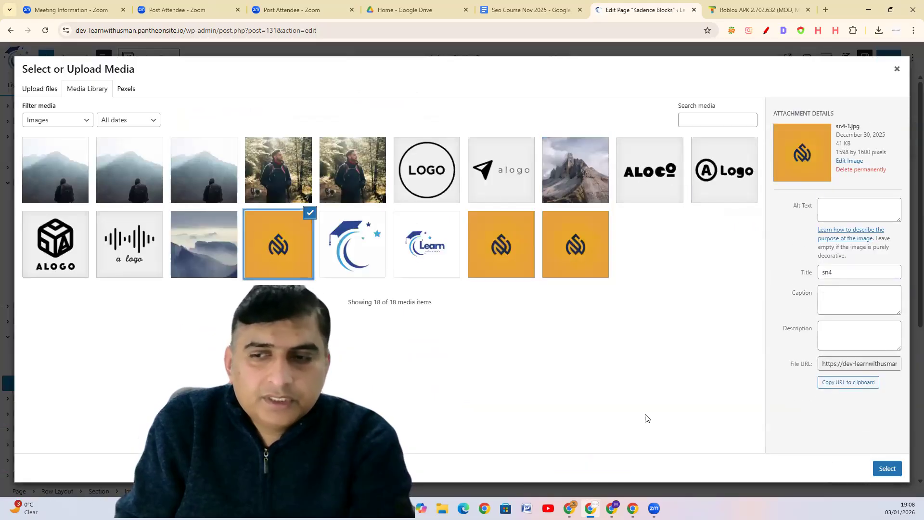
pyautogui.click(886, 469)
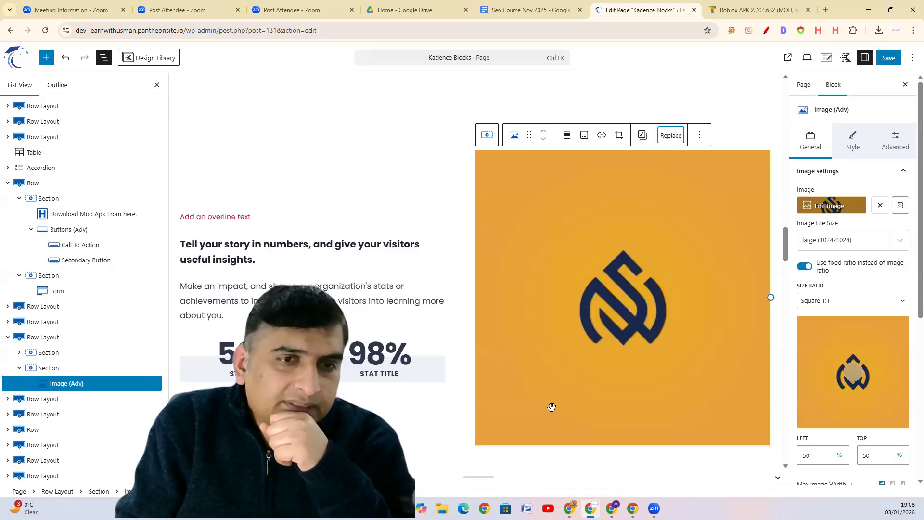
# Look over the stats row and the block list, browse the Home page layouts in the Design Library and close it.
pyautogui.scroll(-2, 552, 407)
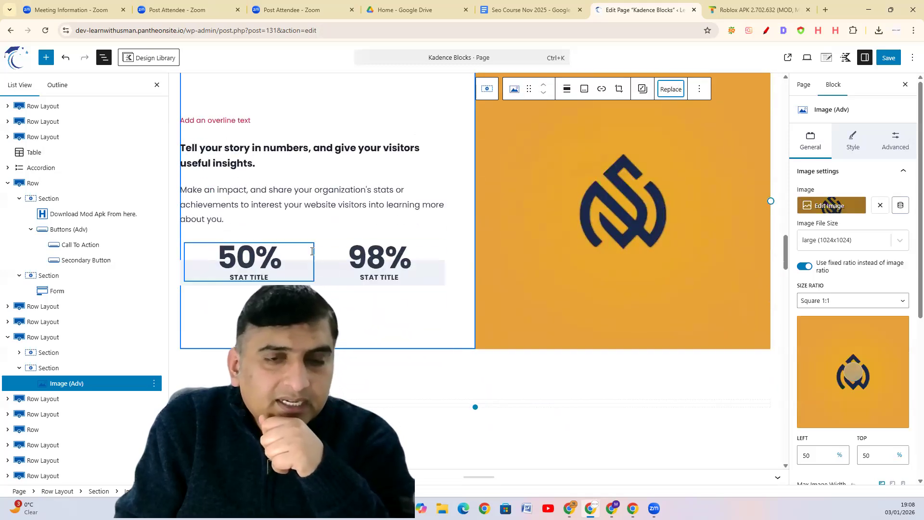
pyautogui.scroll(-2, 159, 382)
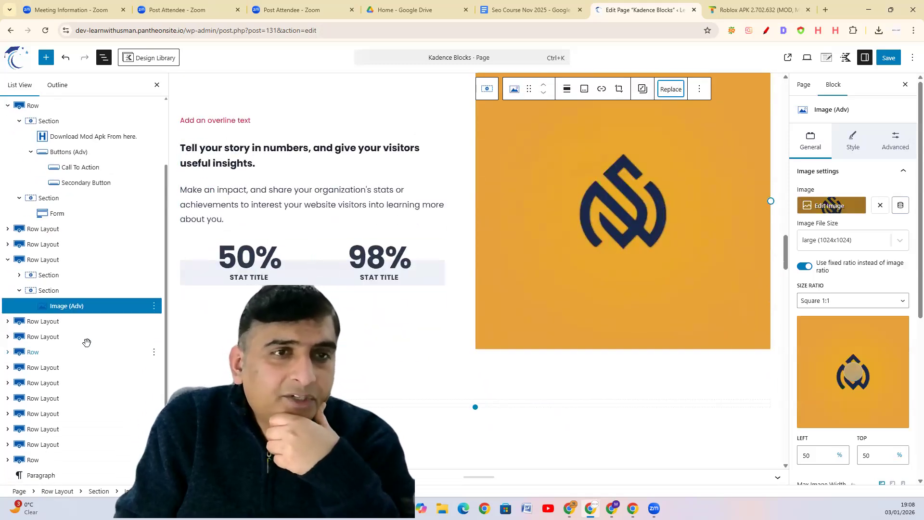
pyautogui.scroll(2, 87, 342)
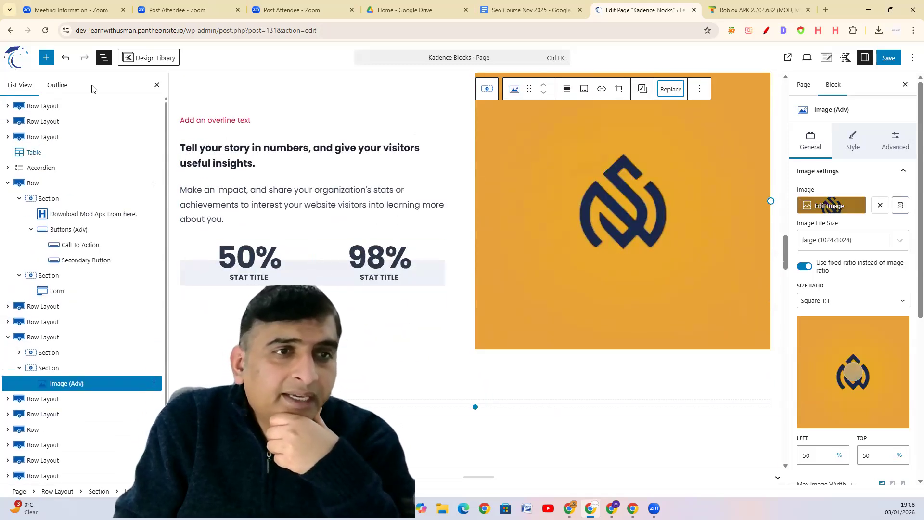
pyautogui.click(140, 59)
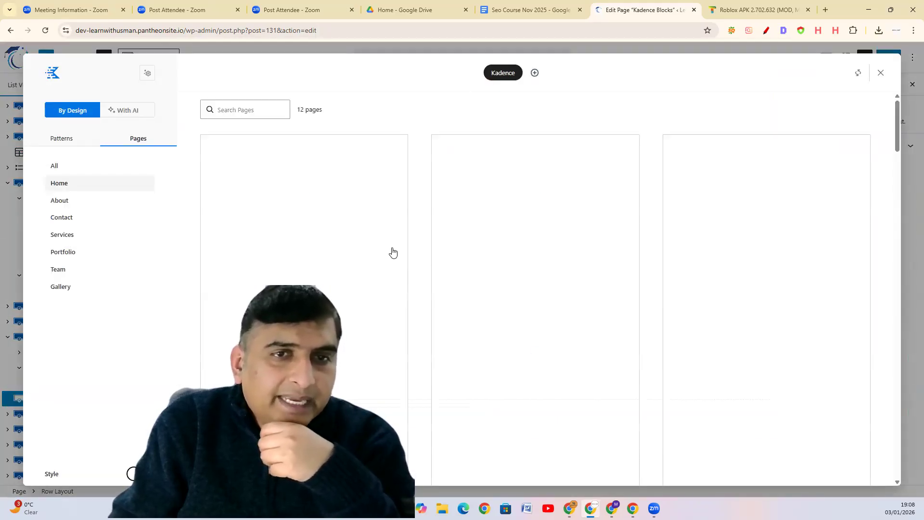
pyautogui.scroll(-1, 767, 337)
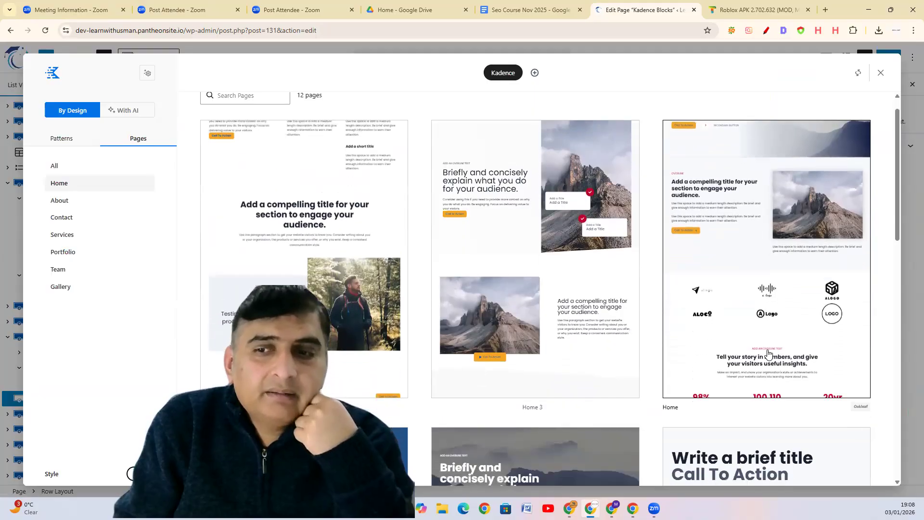
pyautogui.scroll(-5, 768, 354)
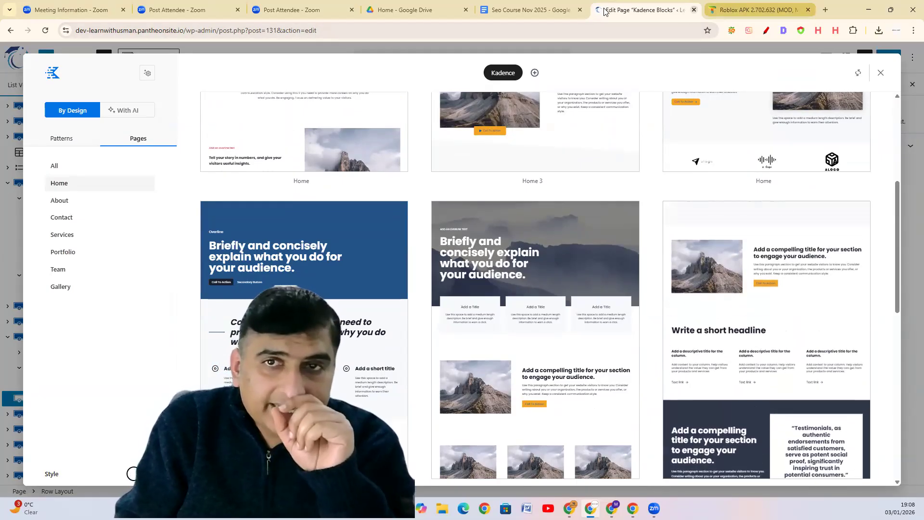
pyautogui.click(880, 73)
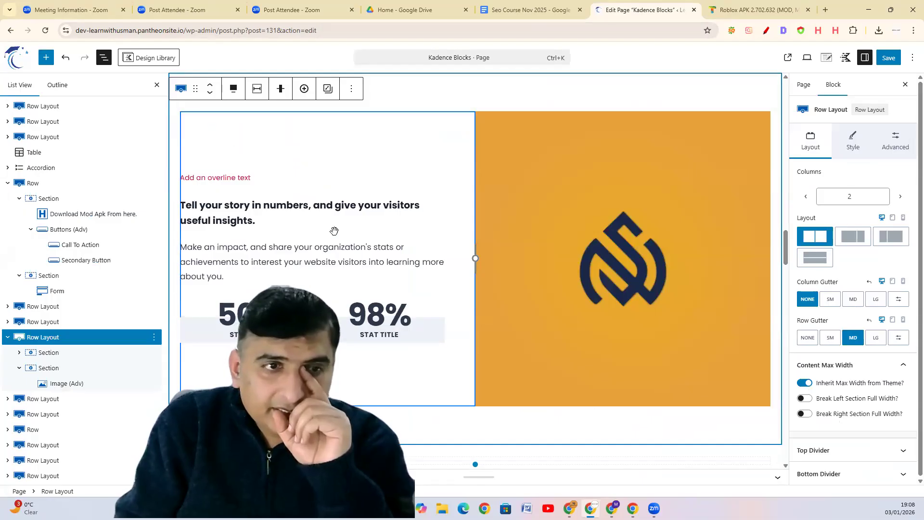
# Compare the uneven two-column layouts on the "Tell your story in numbers" row and apply the one with a wide left section.
pyautogui.click(339, 206)
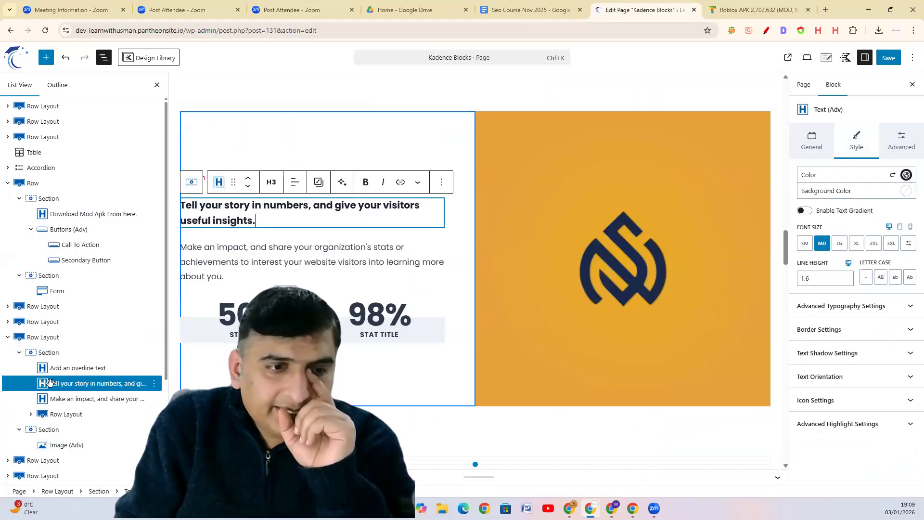
pyautogui.click(8, 341)
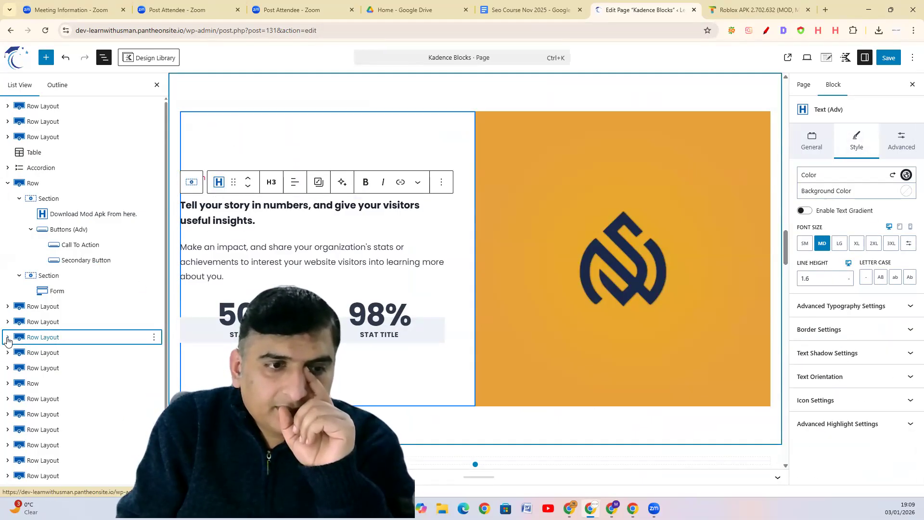
pyautogui.click(35, 335)
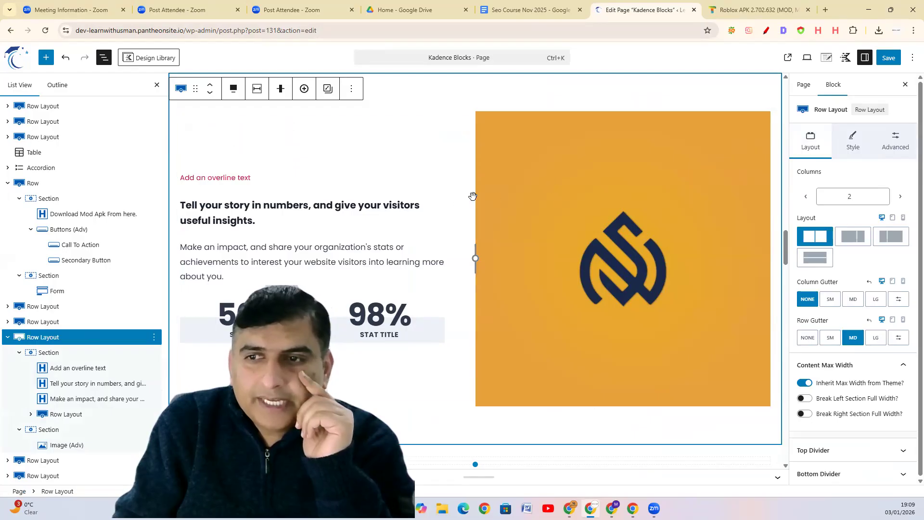
pyautogui.click(852, 234)
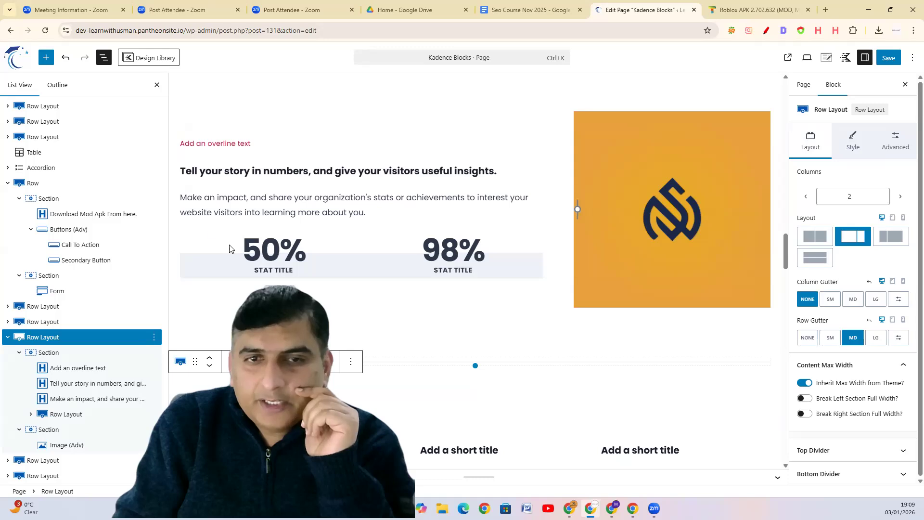
pyautogui.click(887, 243)
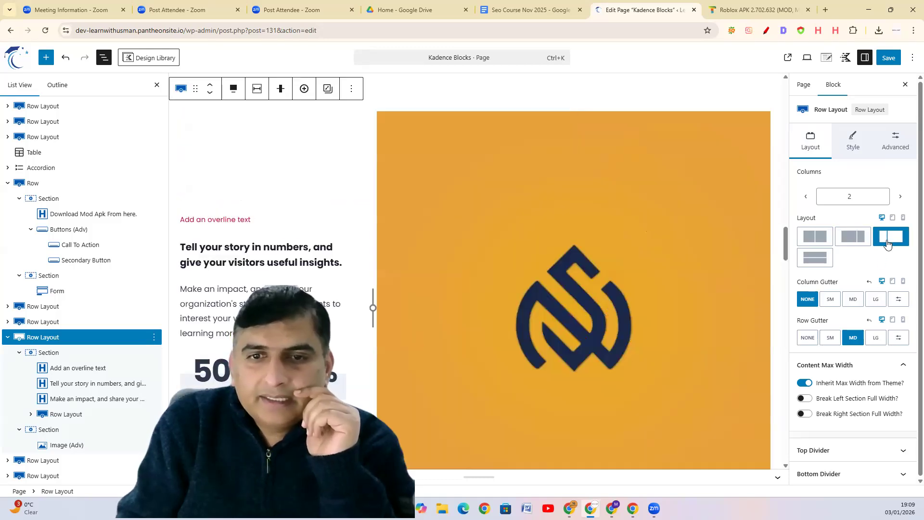
pyautogui.click(859, 239)
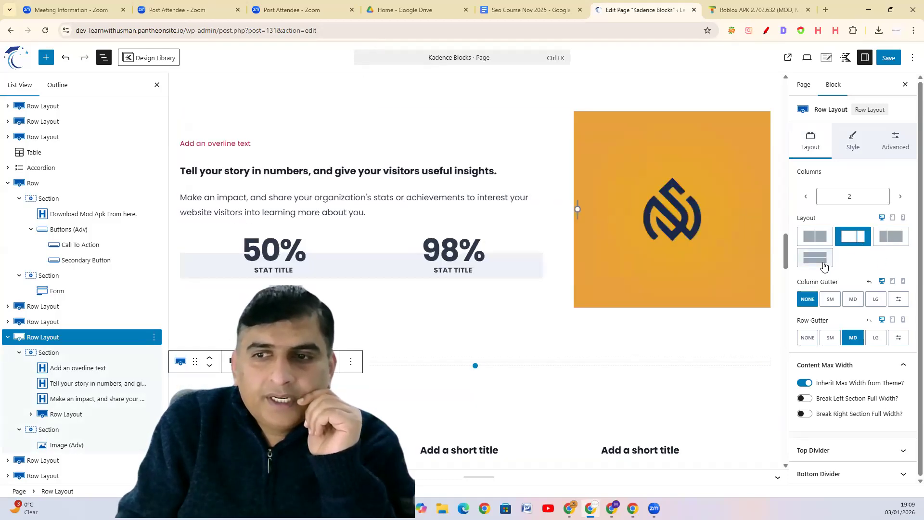
# Try the stacked layout on the "Tell your story in numbers" row, restore Left Heavy 66/33, and set its column gutter to MD after comparing sizes.
pyautogui.click(825, 266)
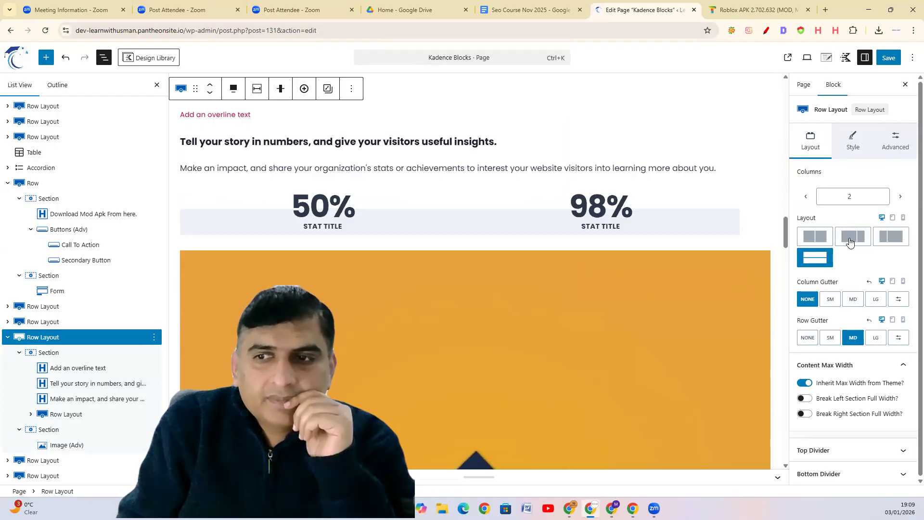
pyautogui.click(850, 242)
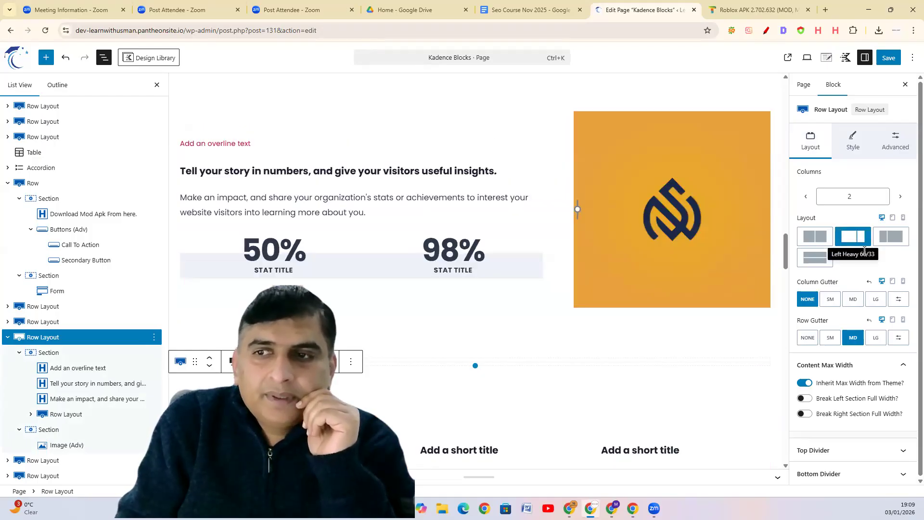
pyautogui.click(850, 300)
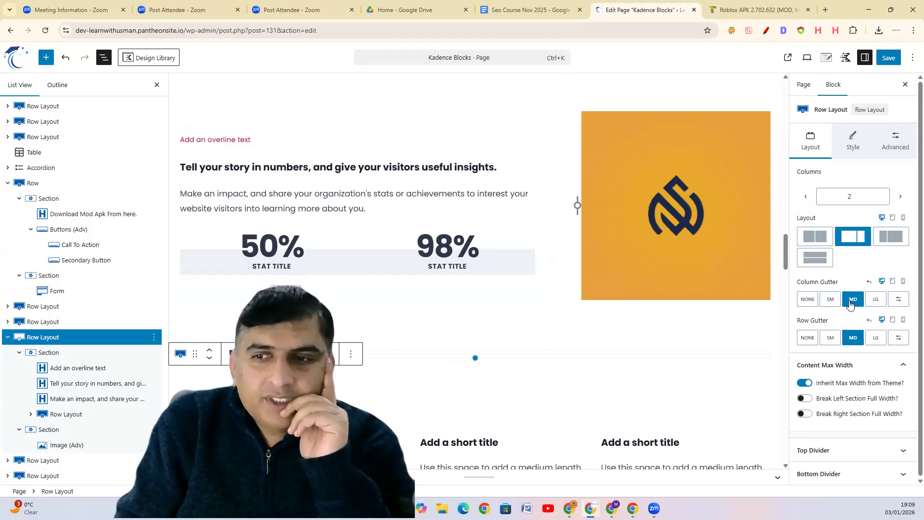
pyautogui.click(831, 300)
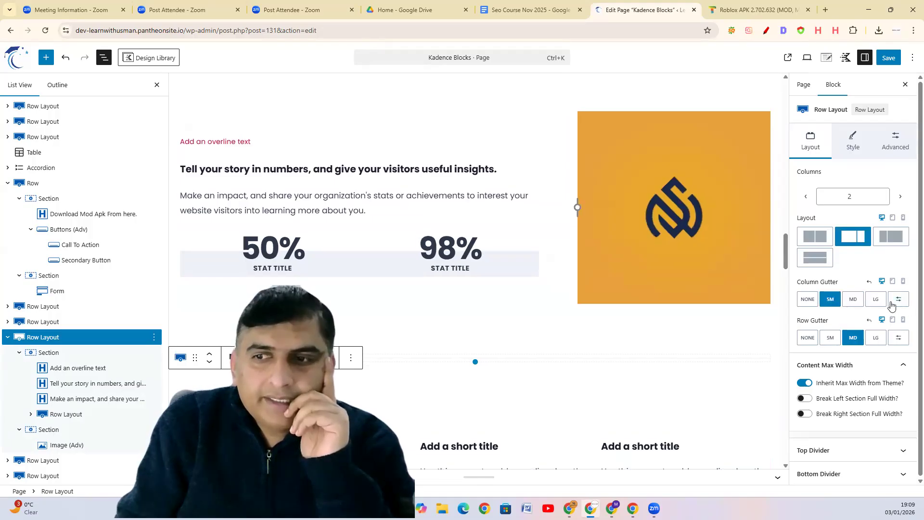
pyautogui.click(876, 300)
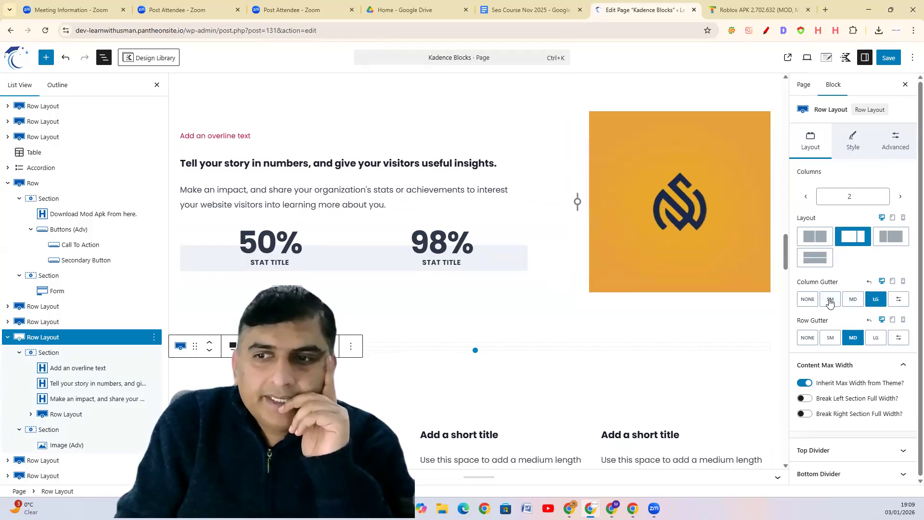
pyautogui.click(850, 301)
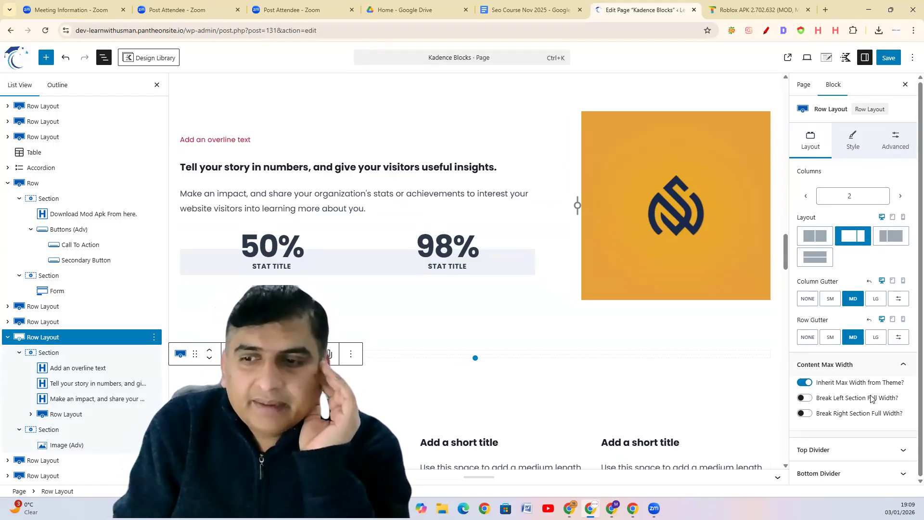
# Set the "Tell your story in numbers" row's background color to the palette blue 215387 and look at its text color options.
pyautogui.click(851, 137)
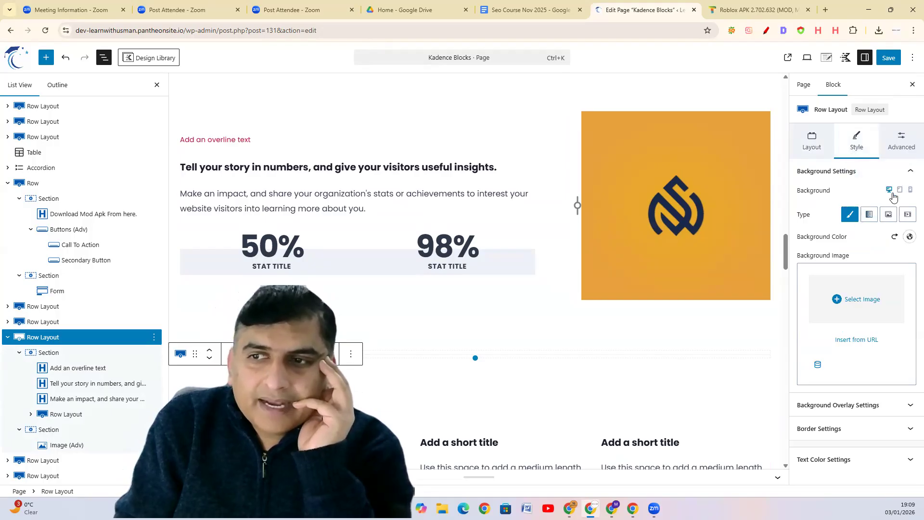
pyautogui.click(910, 237)
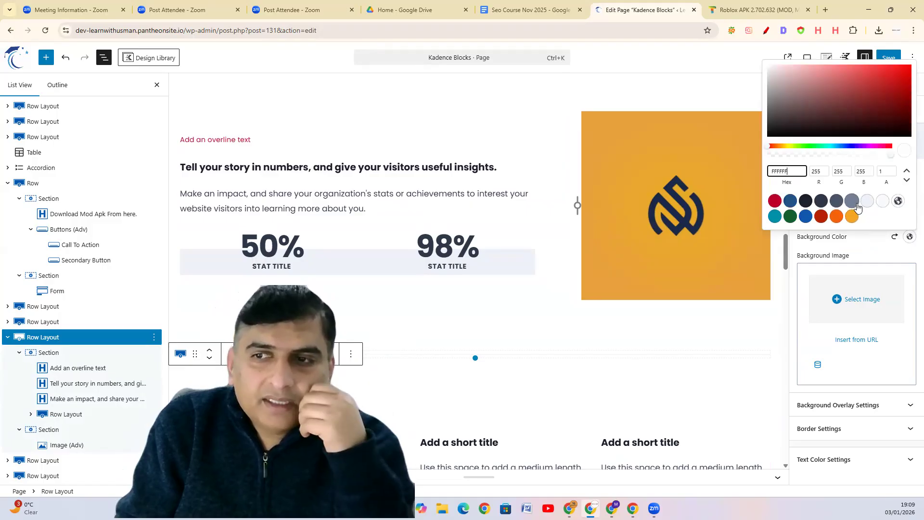
pyautogui.click(789, 202)
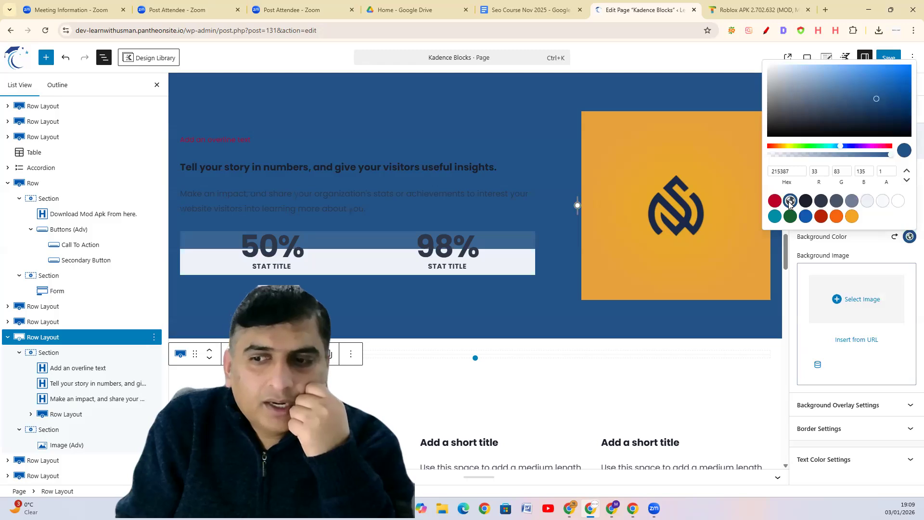
pyautogui.click(867, 464)
pyautogui.click(898, 452)
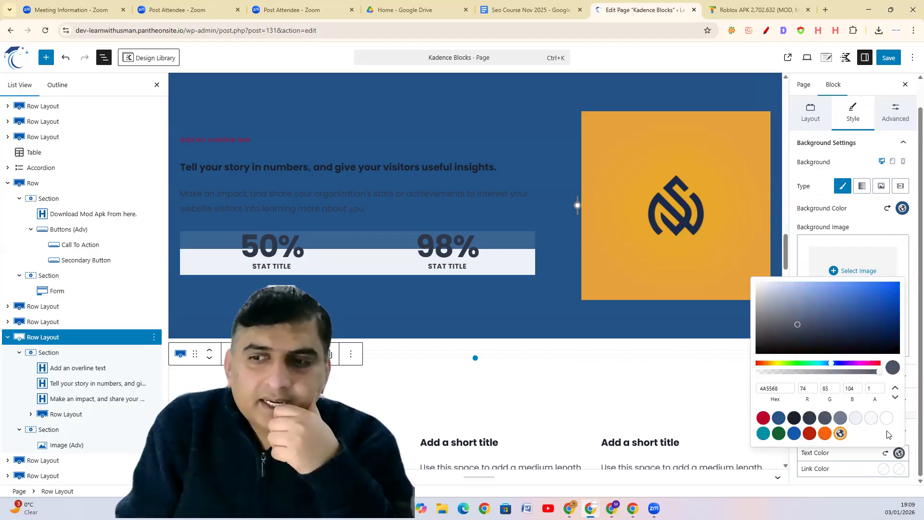
pyautogui.click(795, 206)
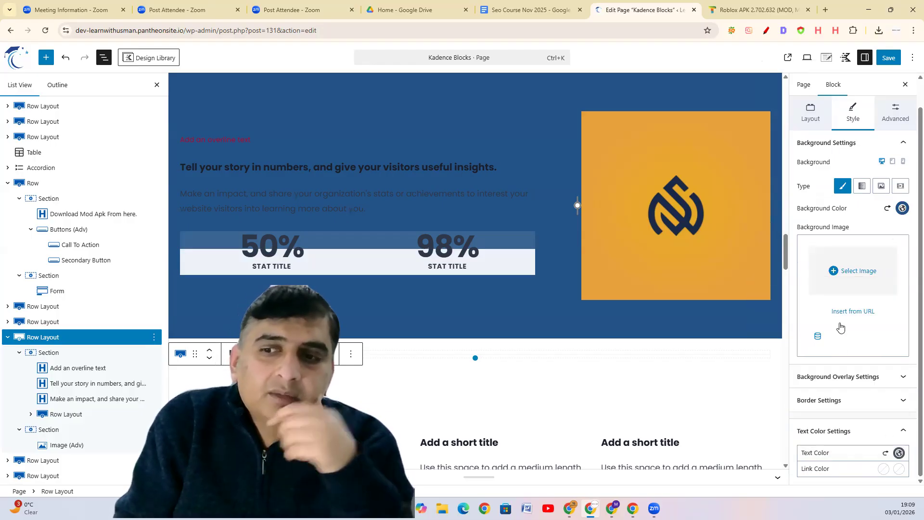
# Lay out the "Download Mod Apk From here." section horizontally, align its contents to the end and reverse the horizontal direction.
pyautogui.scroll(3, 736, 385)
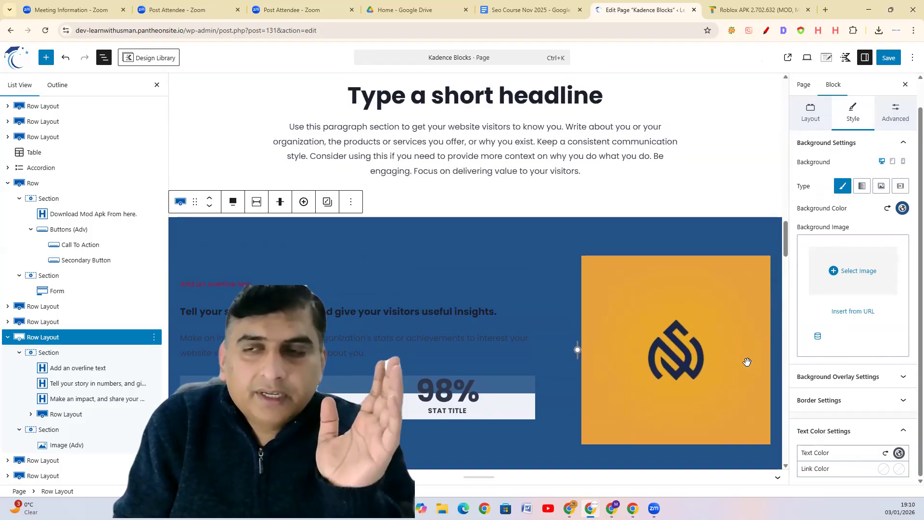
pyautogui.scroll(9, 747, 362)
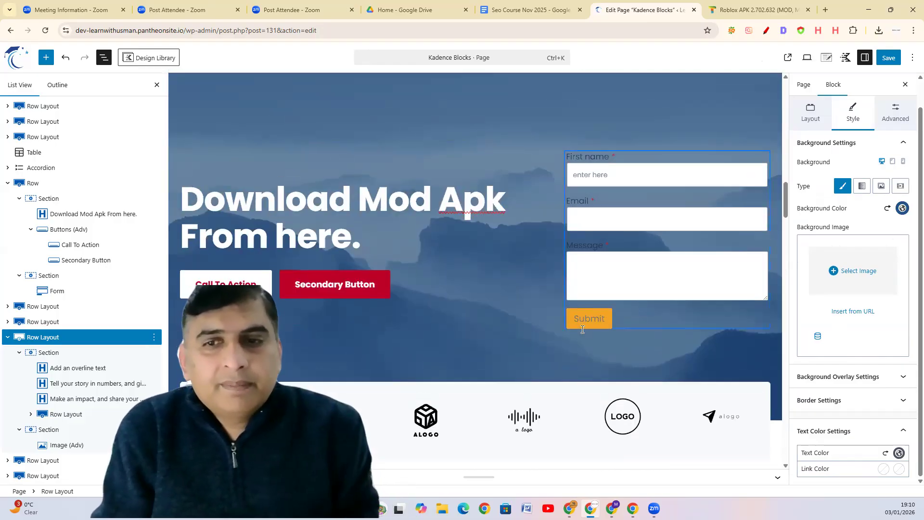
pyautogui.scroll(2, 582, 329)
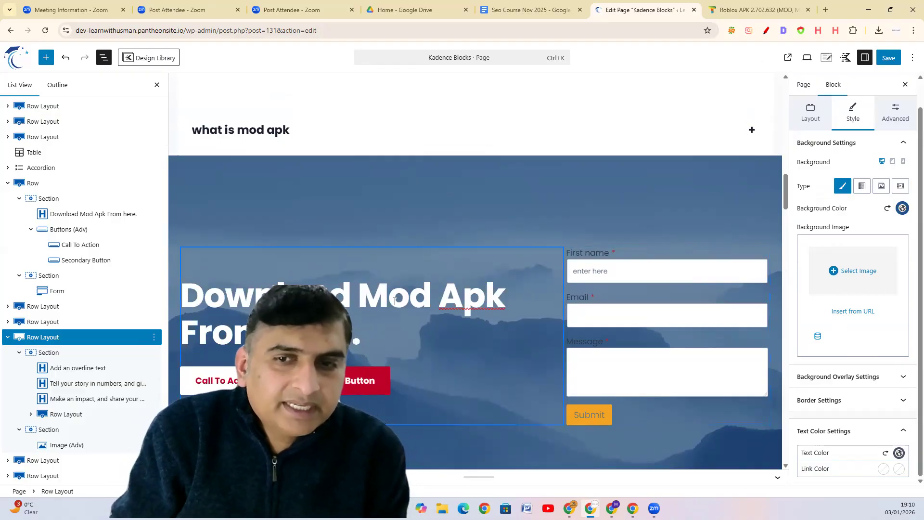
pyautogui.click(393, 290)
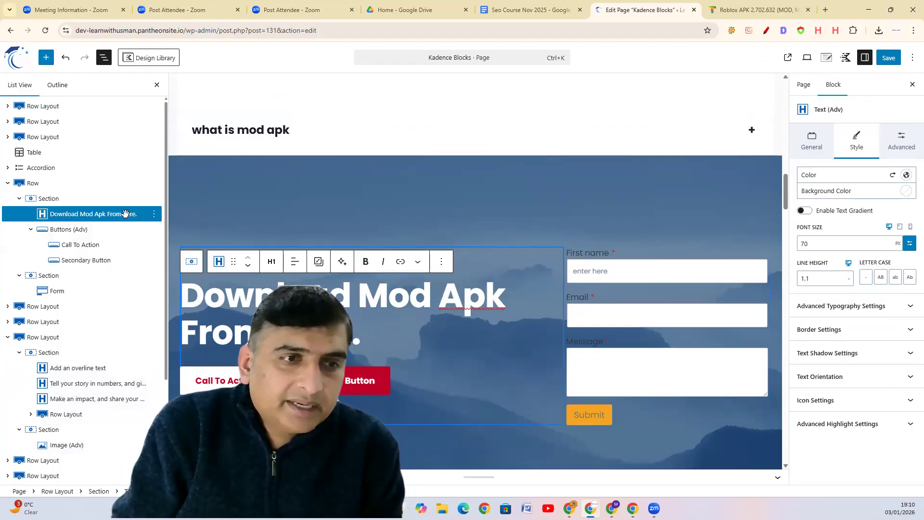
pyautogui.click(19, 198)
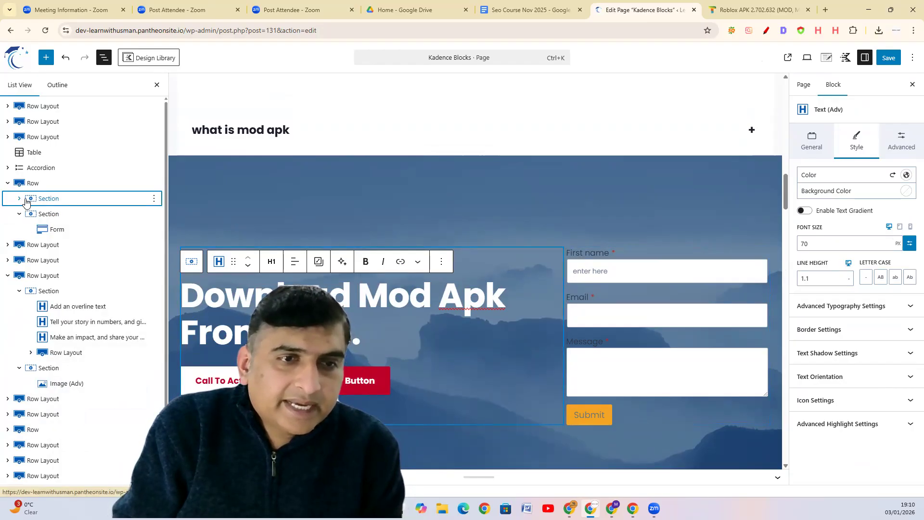
pyautogui.click(68, 200)
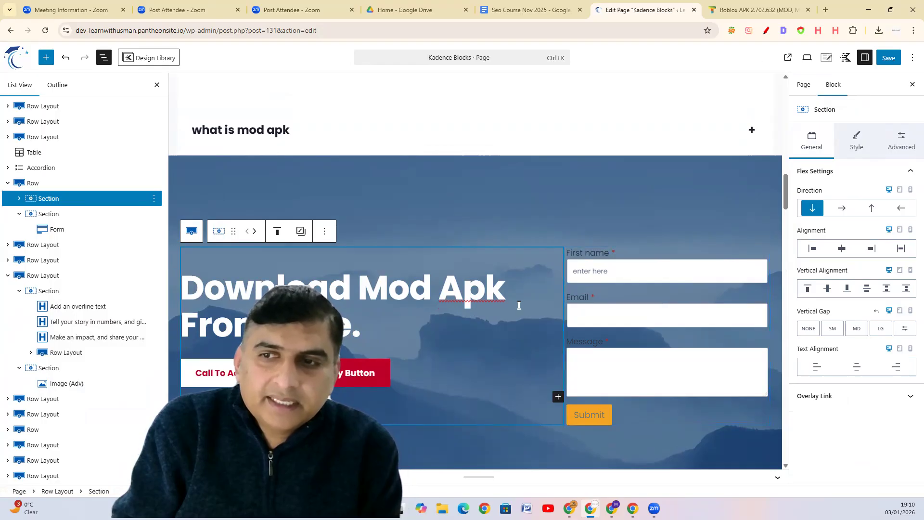
pyautogui.click(845, 208)
pyautogui.click(843, 249)
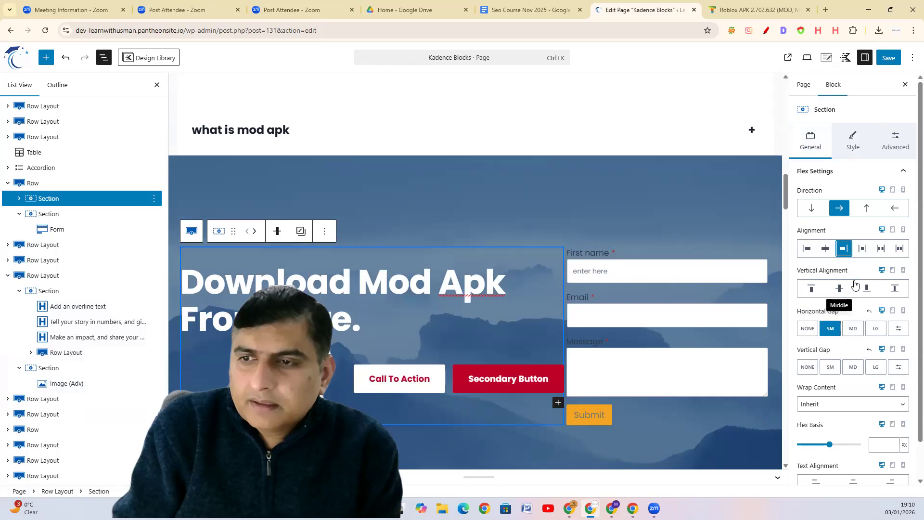
pyautogui.click(894, 207)
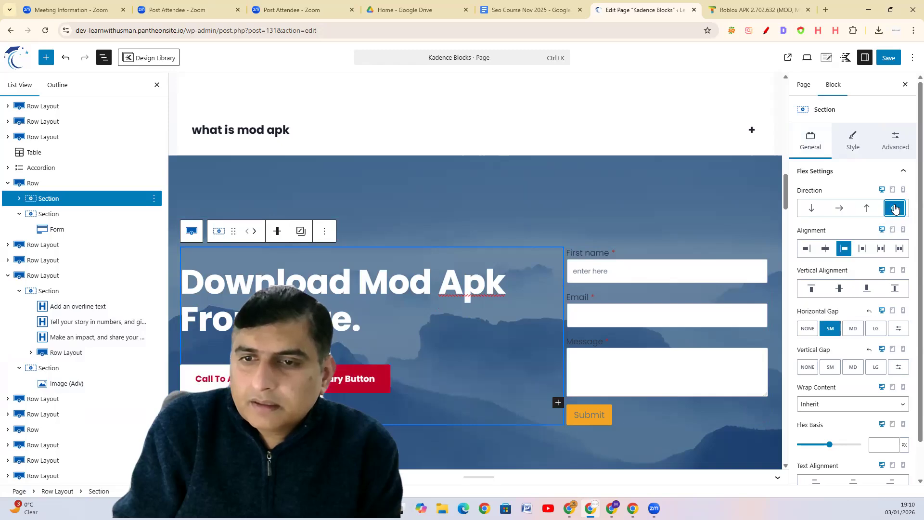
# Look over the hero section's block options, select its parent row, and move that row one position down and back up.
pyautogui.scroll(-2, 578, 400)
pyautogui.scroll(3, 522, 351)
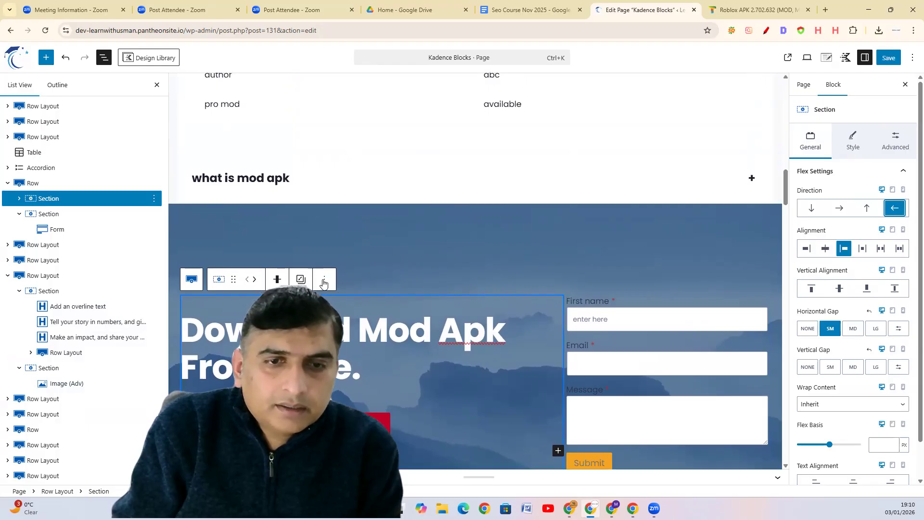
pyautogui.click(323, 279)
pyautogui.scroll(-2, 337, 288)
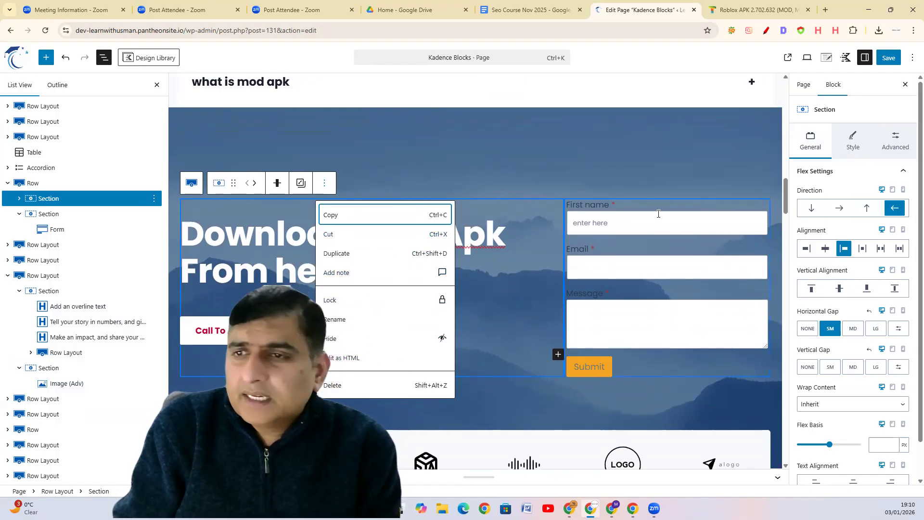
pyautogui.click(708, 197)
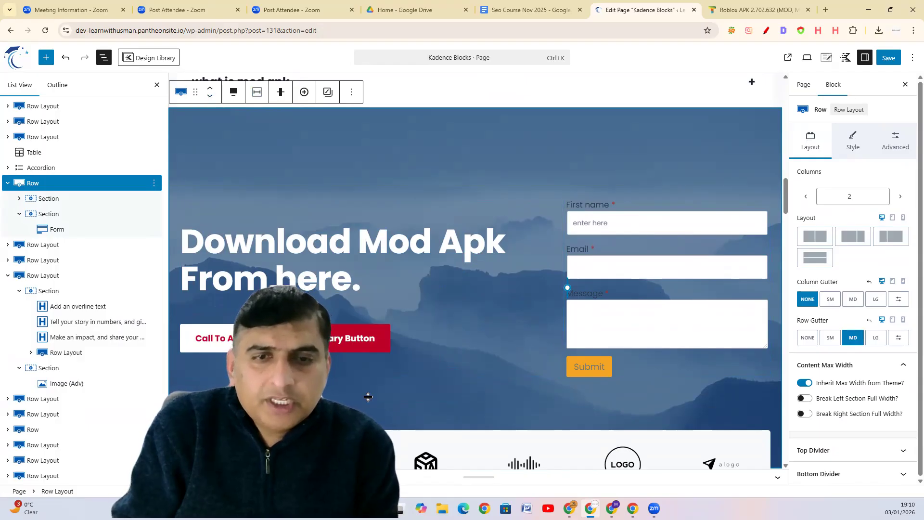
pyautogui.click(210, 98)
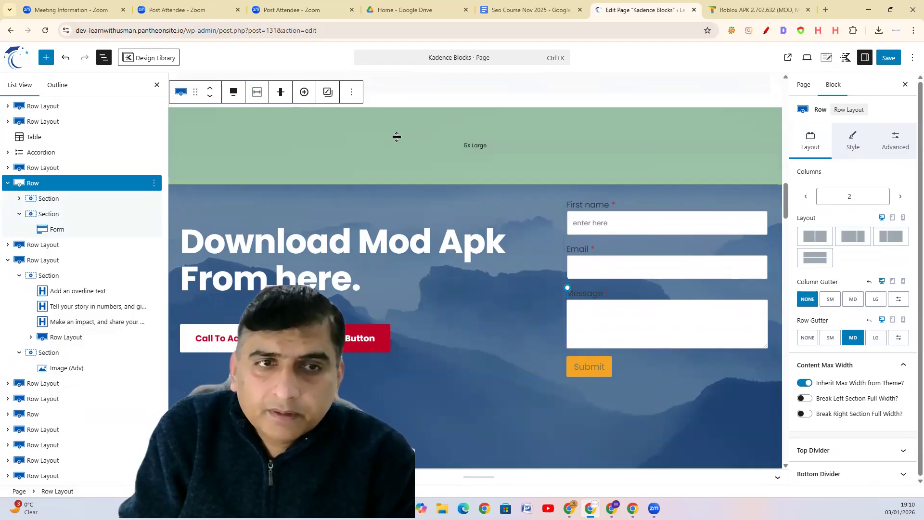
pyautogui.click(210, 88)
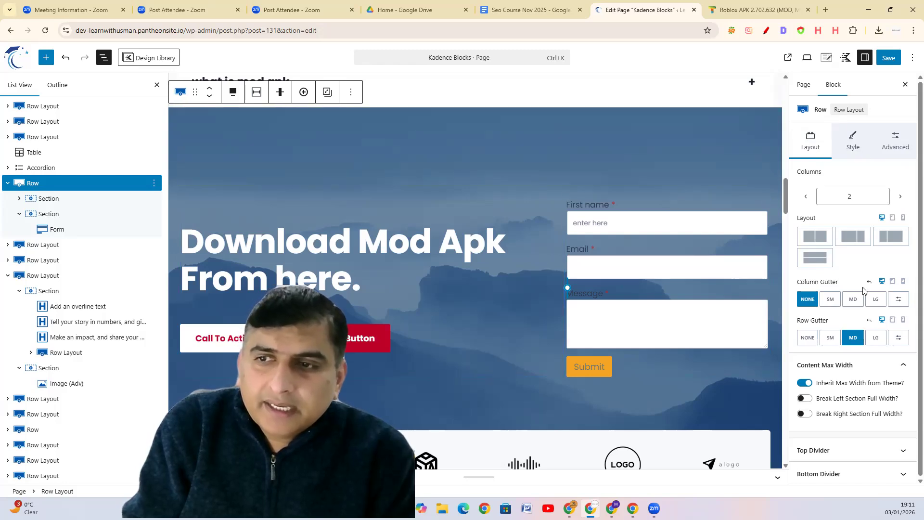
# Close the Kadence Blocks page editor and leave without saving the changes.
pyautogui.scroll(-15, 620, 330)
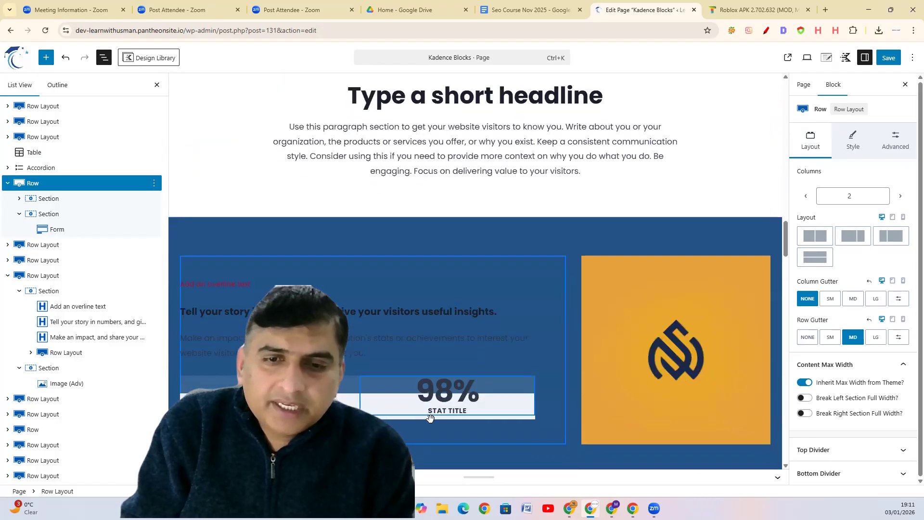
pyautogui.scroll(10, 476, 269)
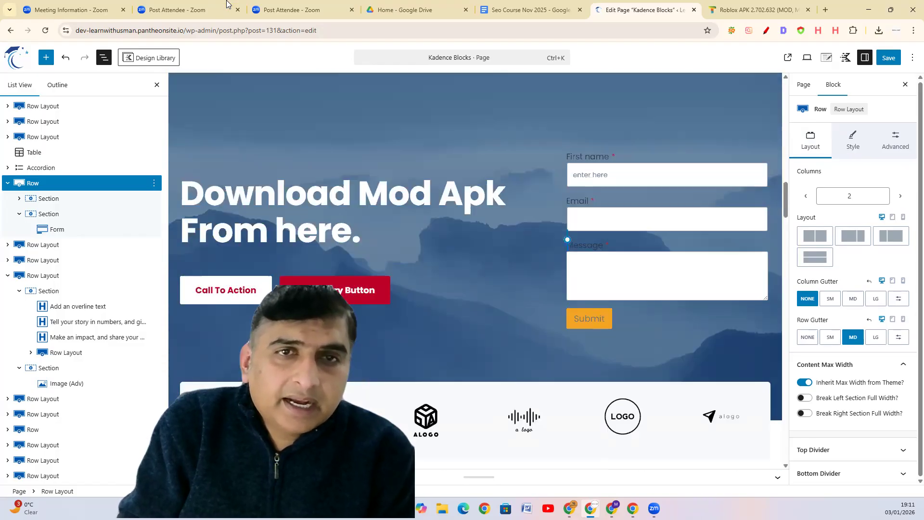
pyautogui.click(694, 11)
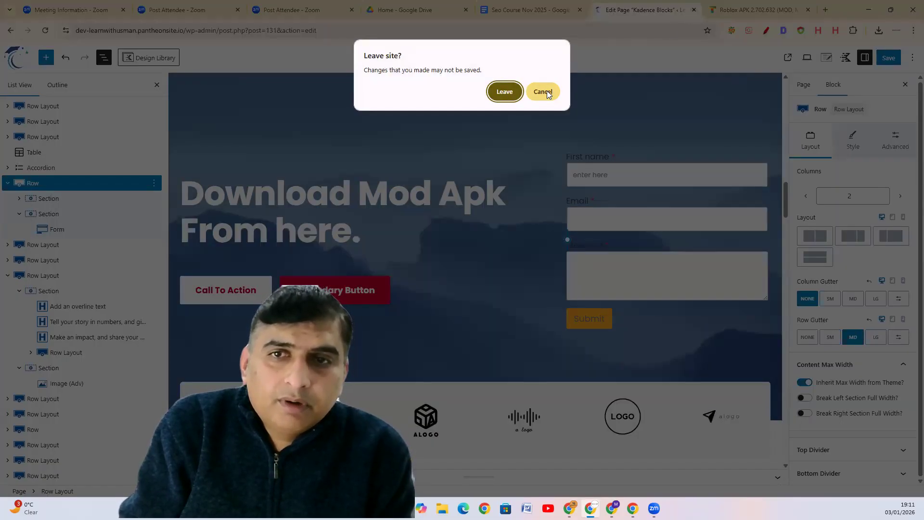
pyautogui.click(496, 91)
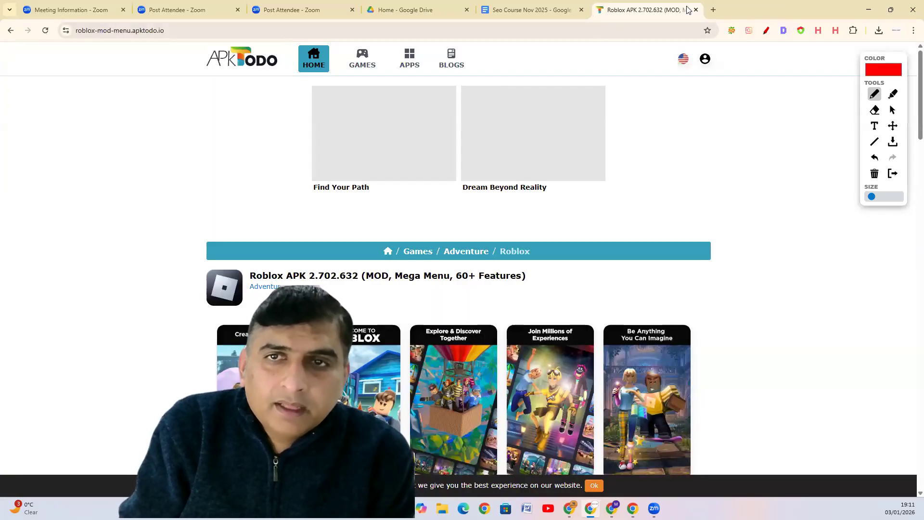
# Open the Pantheon site's WordPress dashboard in a new browser tab and open the Kadence Blocks page for editing from the page list.
pyautogui.click(713, 10)
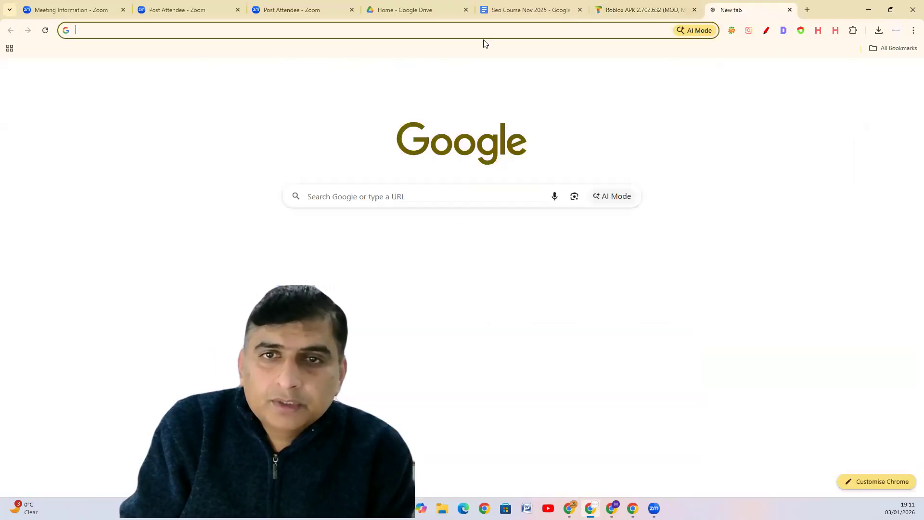
pyautogui.click(415, 33)
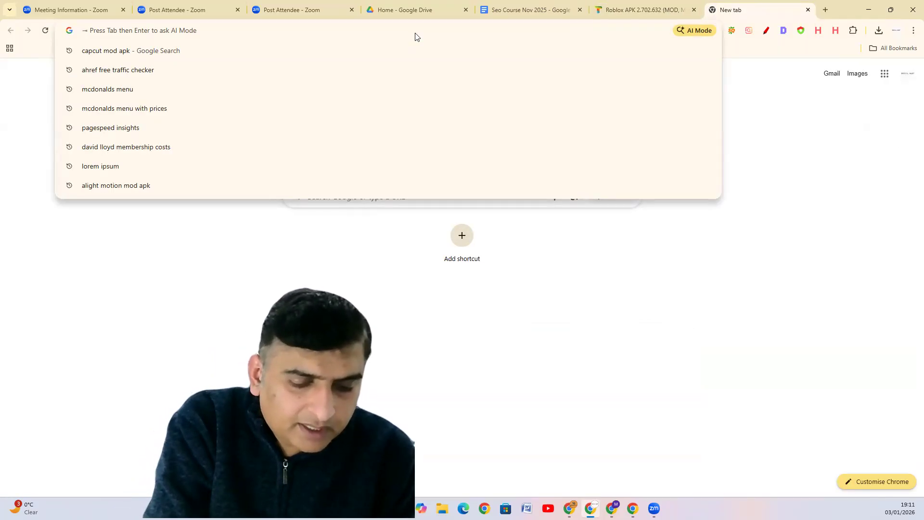
pyautogui.write('pant')
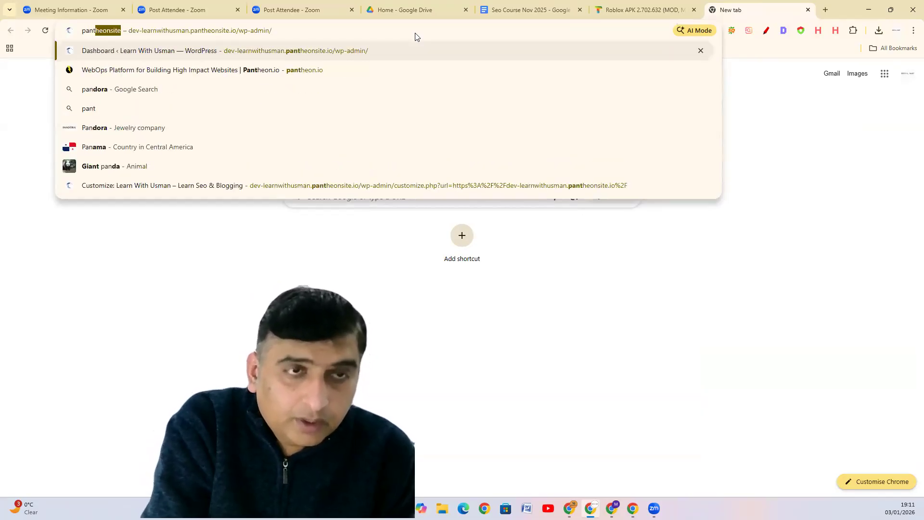
pyautogui.write('h')
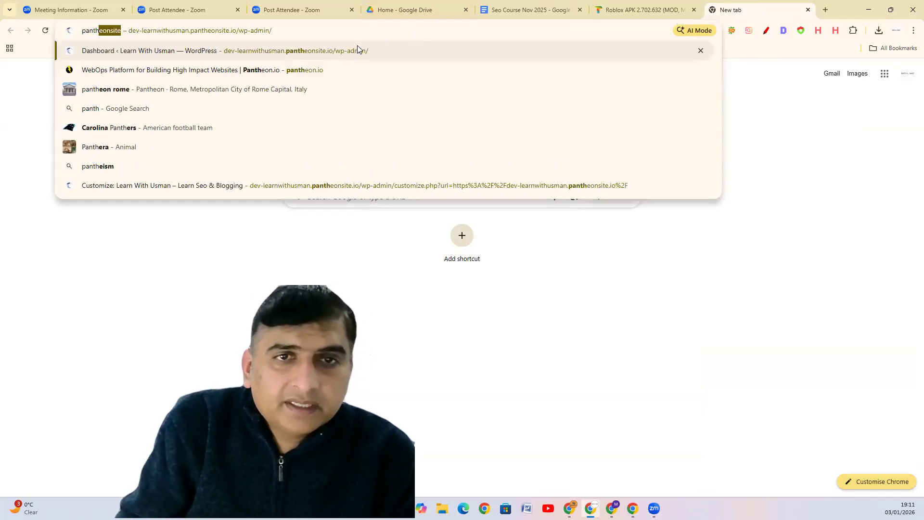
pyautogui.press('Return')
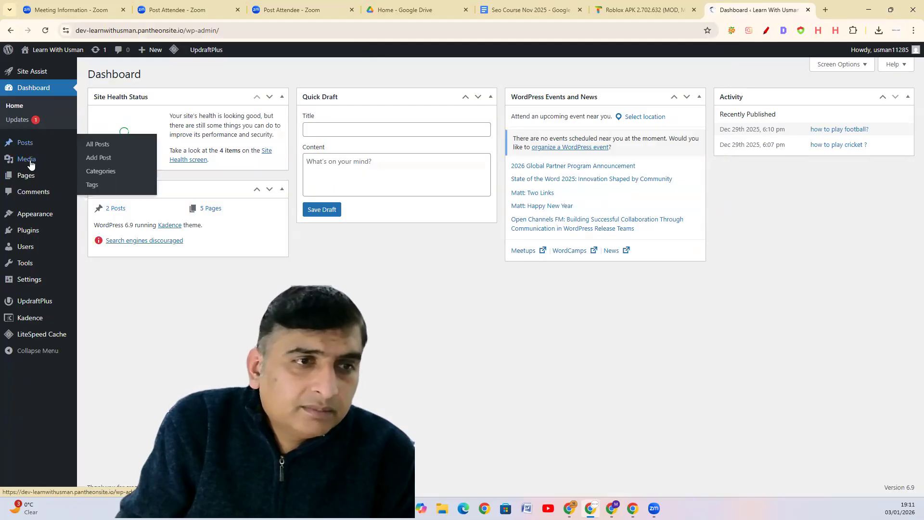
pyautogui.click(34, 182)
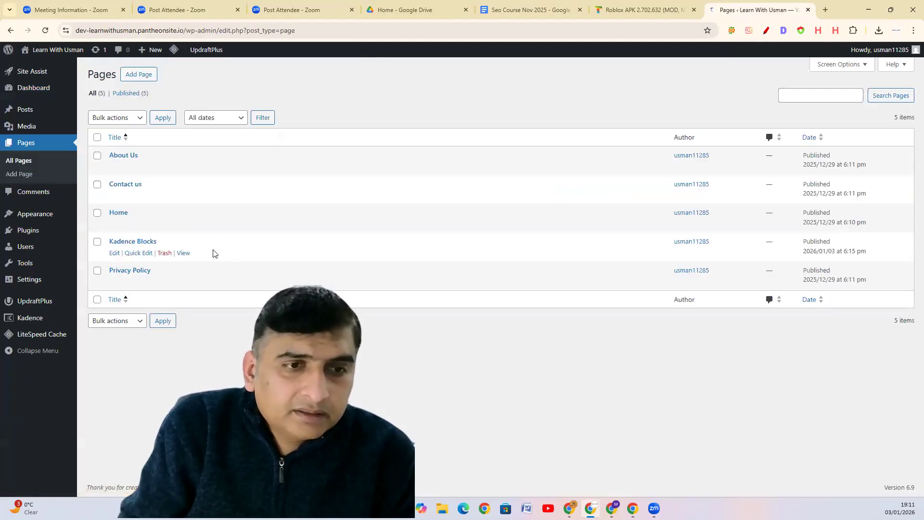
pyautogui.click(136, 244)
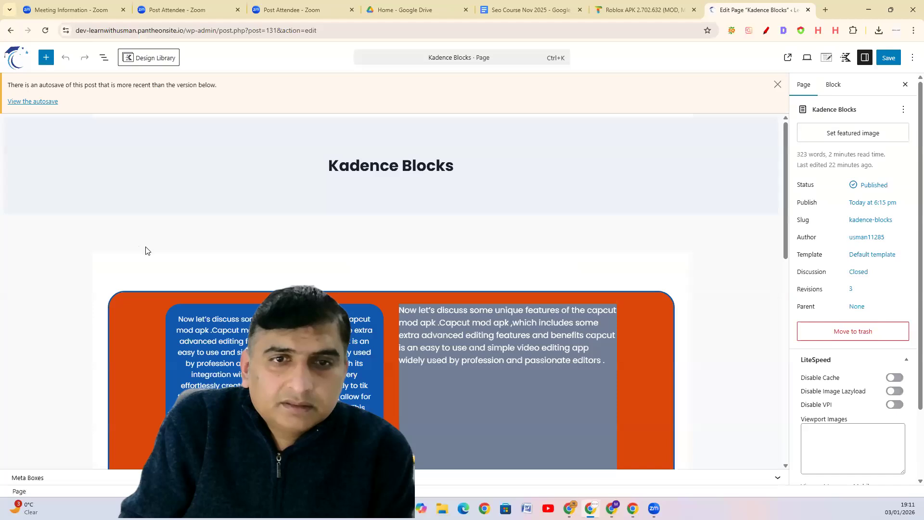
# Check the content rows of the reopened Kadence Blocks page and save the page.
pyautogui.scroll(-5, 375, 272)
pyautogui.scroll(-6, 376, 274)
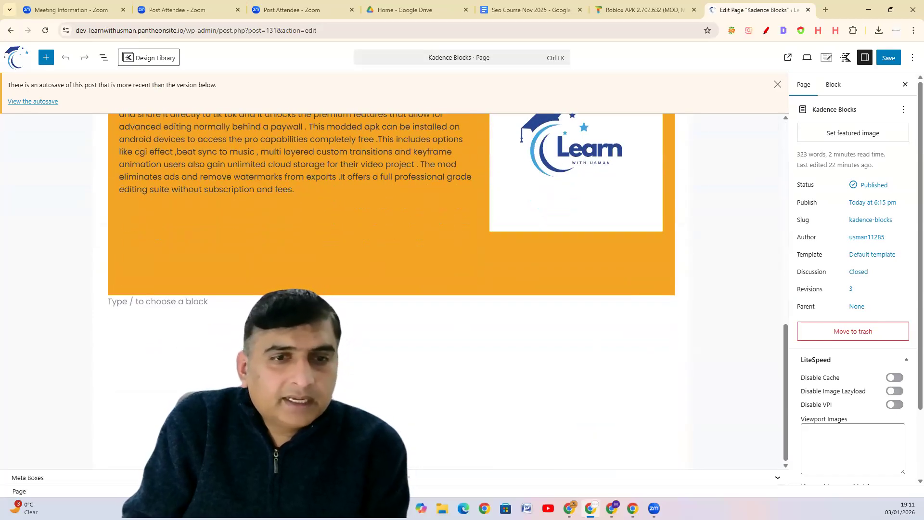
pyautogui.scroll(-9, 497, 315)
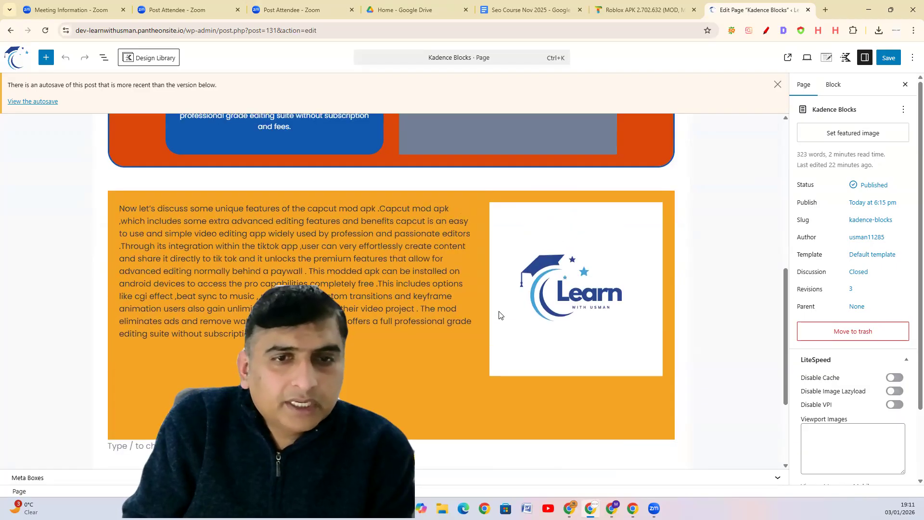
pyautogui.scroll(1, 505, 260)
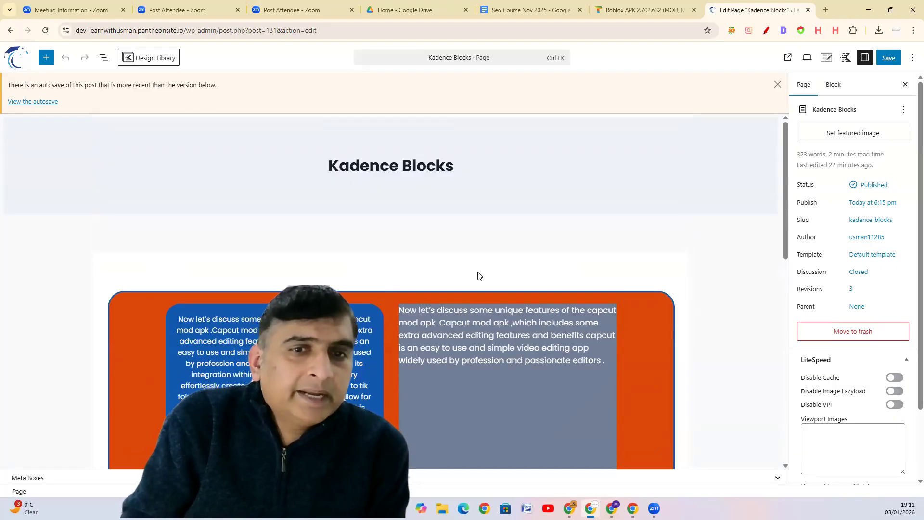
pyautogui.scroll(-5, 479, 275)
pyautogui.scroll(4, 106, 385)
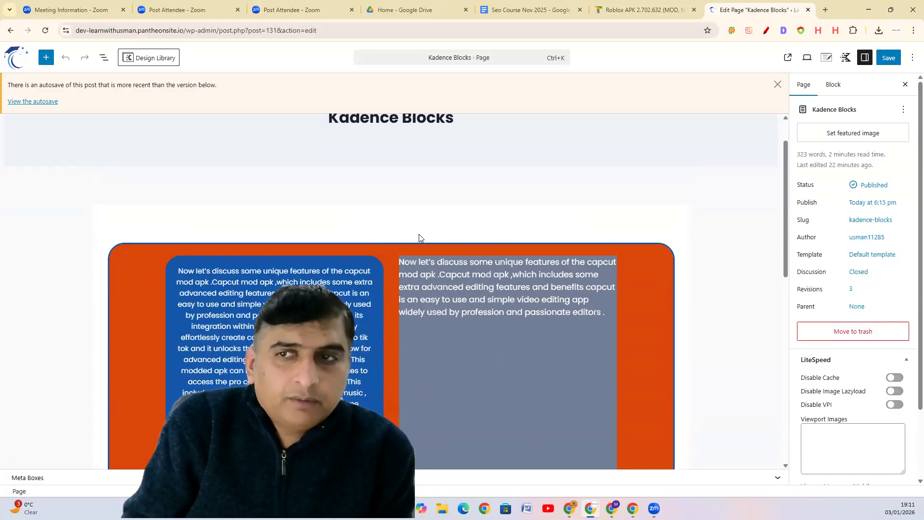
pyautogui.click(887, 58)
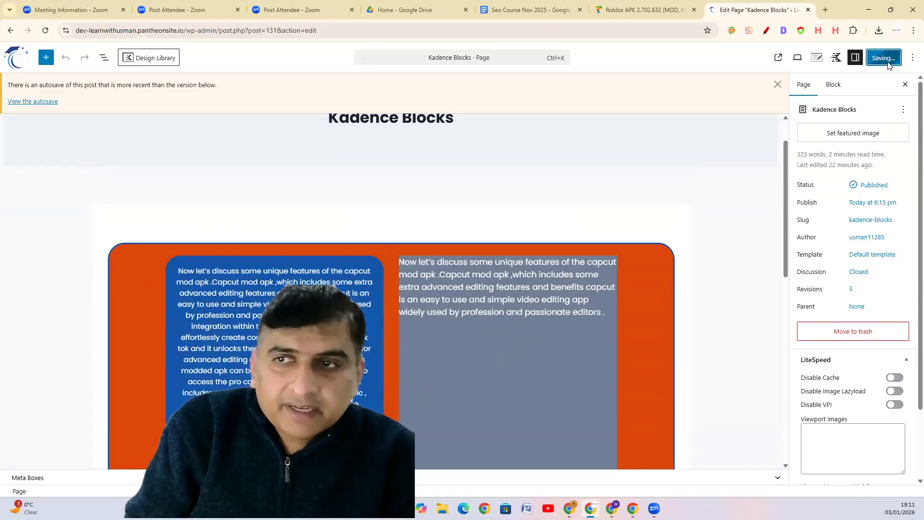
pyautogui.scroll(-3, 633, 222)
pyautogui.scroll(-1, 633, 221)
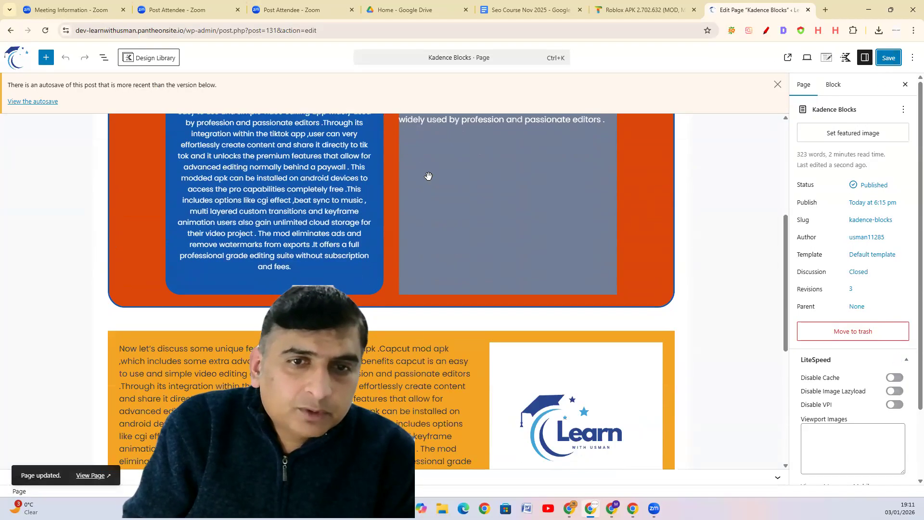
pyautogui.scroll(-3, 452, 416)
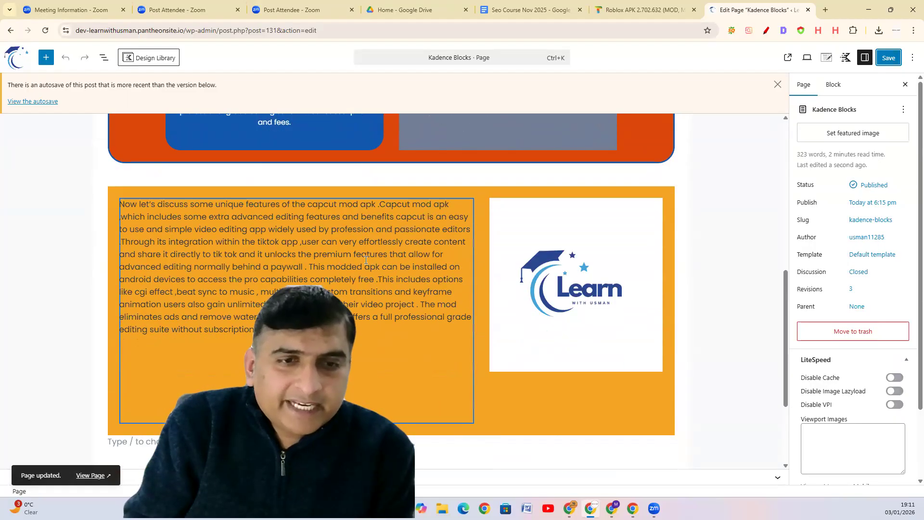